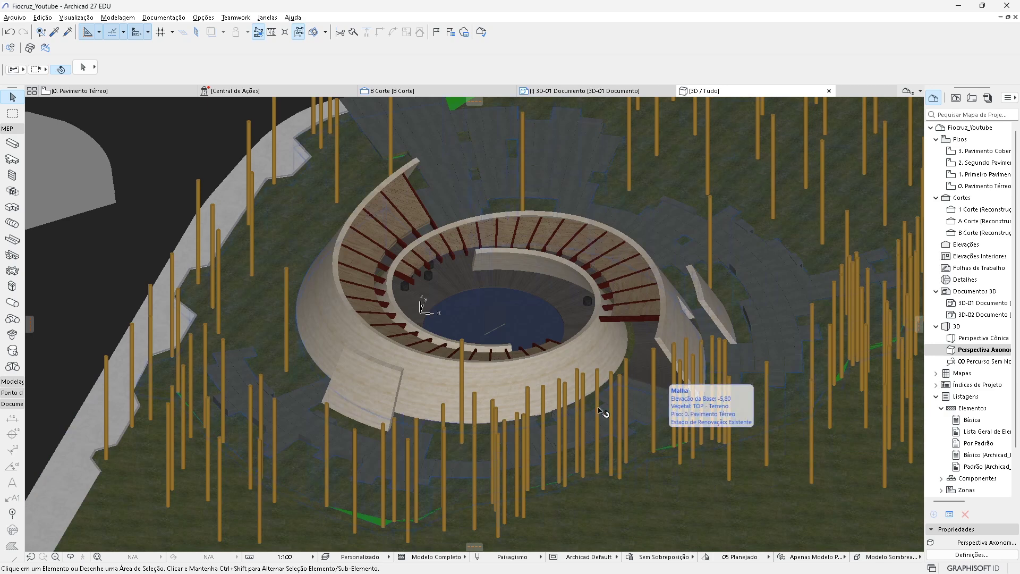
Open the generic conical perspective (Perspectiva Cônica) and examine the spiral building's outer wall, roof and entrance from several sides
{"action": "scroll", "coordinate": [603, 412], "scroll_direction": "up", "scroll_amount": 3}
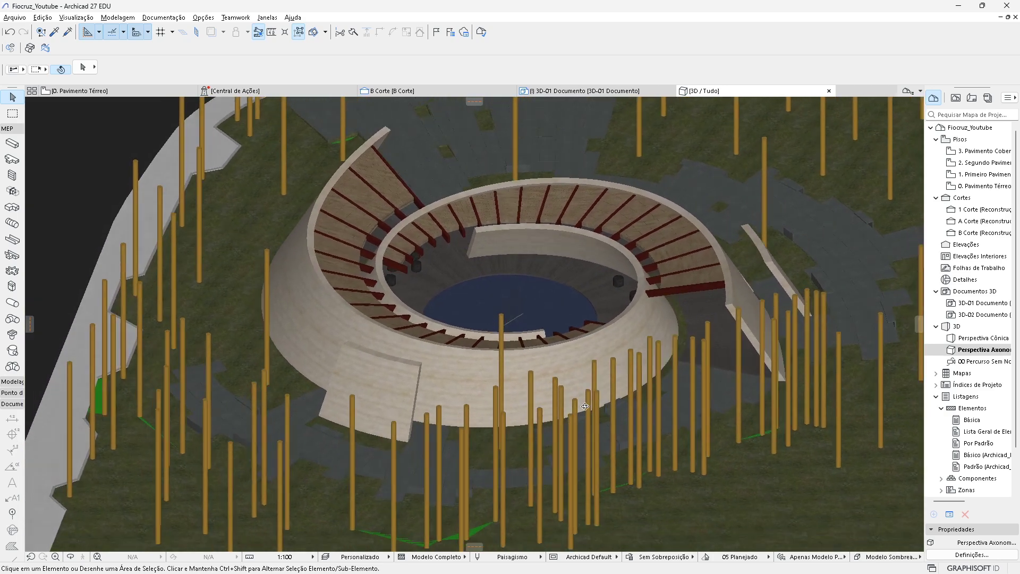
{"action": "double_click", "coordinate": [984, 339]}
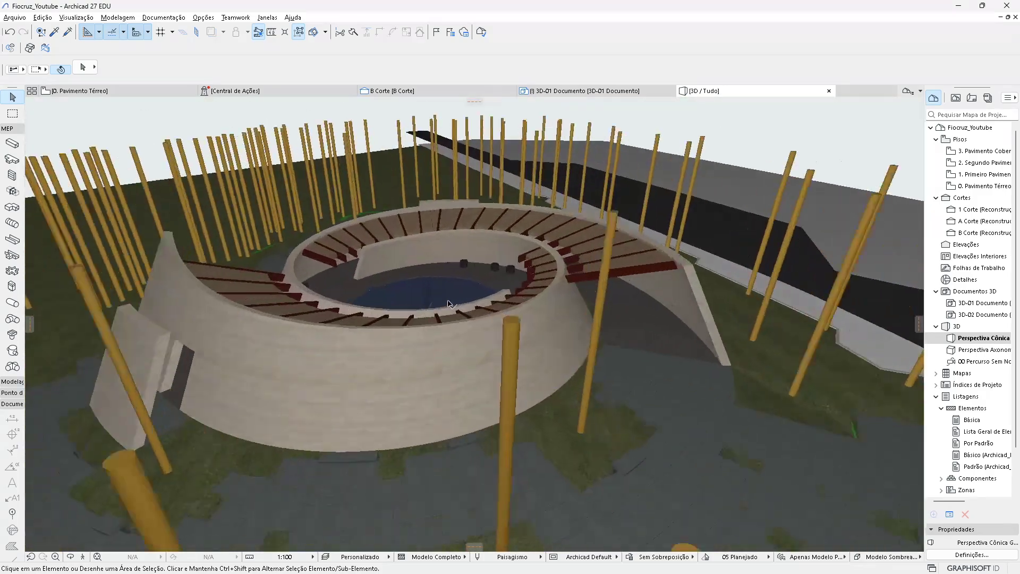
{"action": "middle_click_drag", "start_coordinate": [448, 304], "coordinate": [614, 341], "text": "shift"}
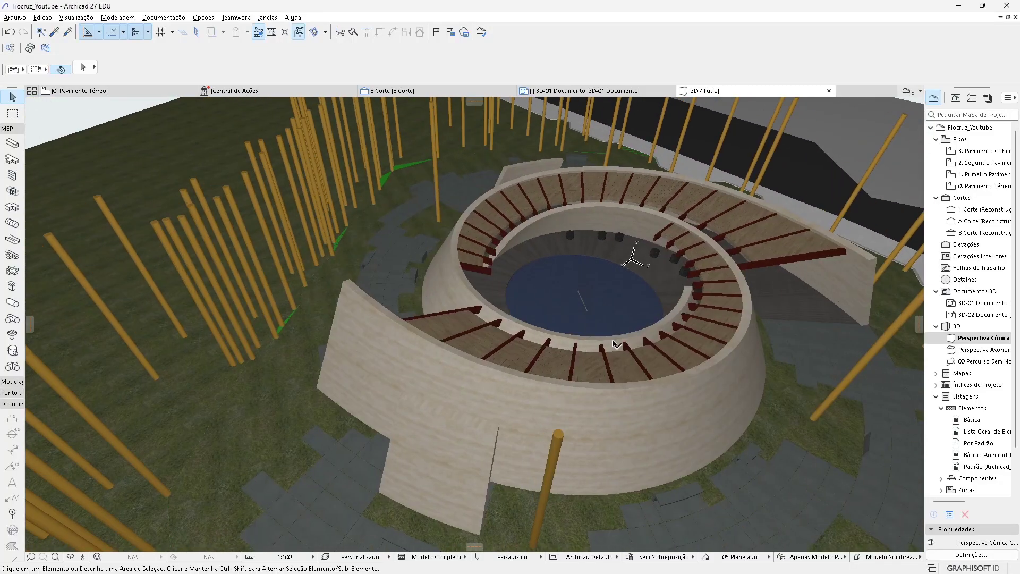
{"action": "middle_click_drag", "start_coordinate": [647, 383], "coordinate": [734, 369], "text": "shift"}
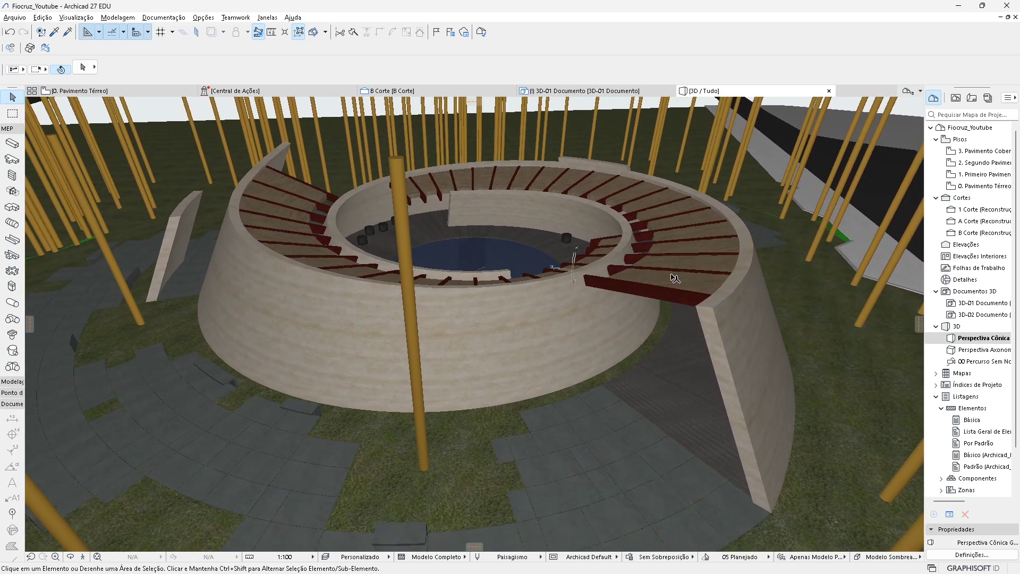
{"action": "middle_click_drag", "start_coordinate": [675, 278], "coordinate": [779, 371], "text": "shift"}
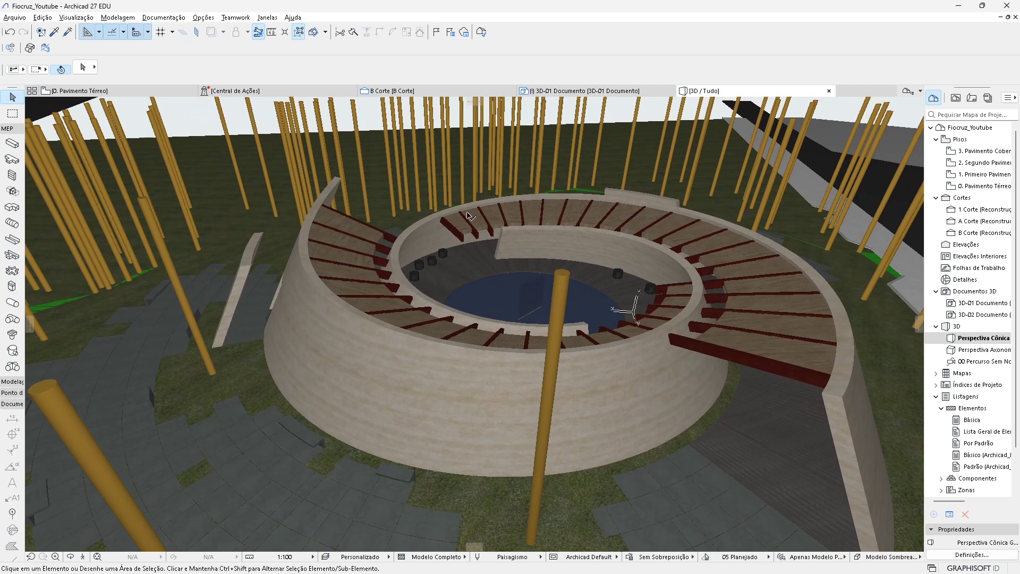
{"action": "middle_click_drag", "start_coordinate": [849, 418], "coordinate": [831, 357], "text": "shift"}
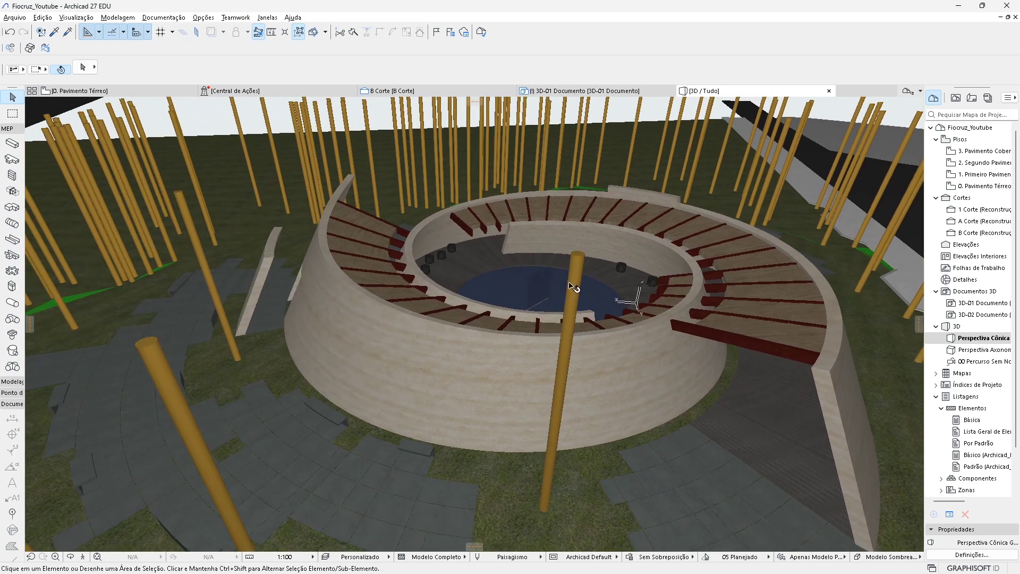
{"action": "scroll", "coordinate": [602, 343], "scroll_direction": "up", "scroll_amount": 5}
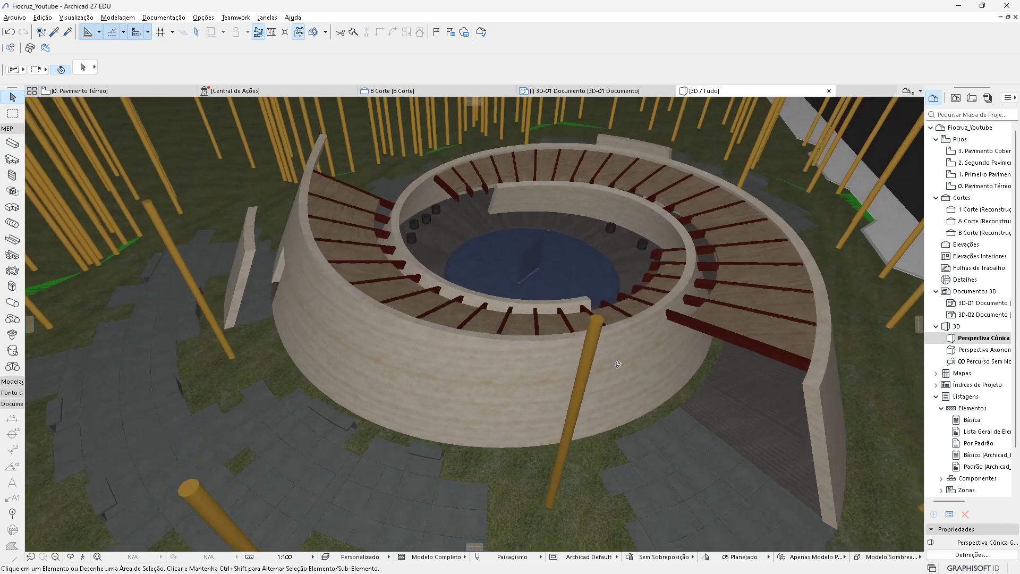
{"action": "middle_click_drag", "start_coordinate": [649, 243], "coordinate": [649, 301], "text": "shift"}
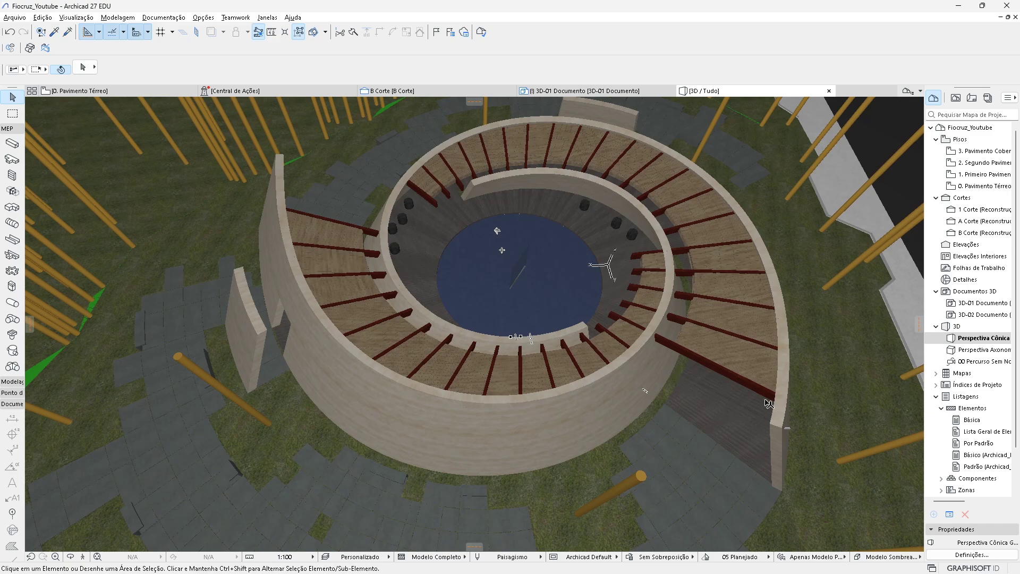
{"action": "middle_click_drag", "start_coordinate": [769, 404], "coordinate": [854, 317], "text": "shift"}
{"action": "middle_click_drag", "start_coordinate": [832, 353], "coordinate": [672, 289], "text": "shift"}
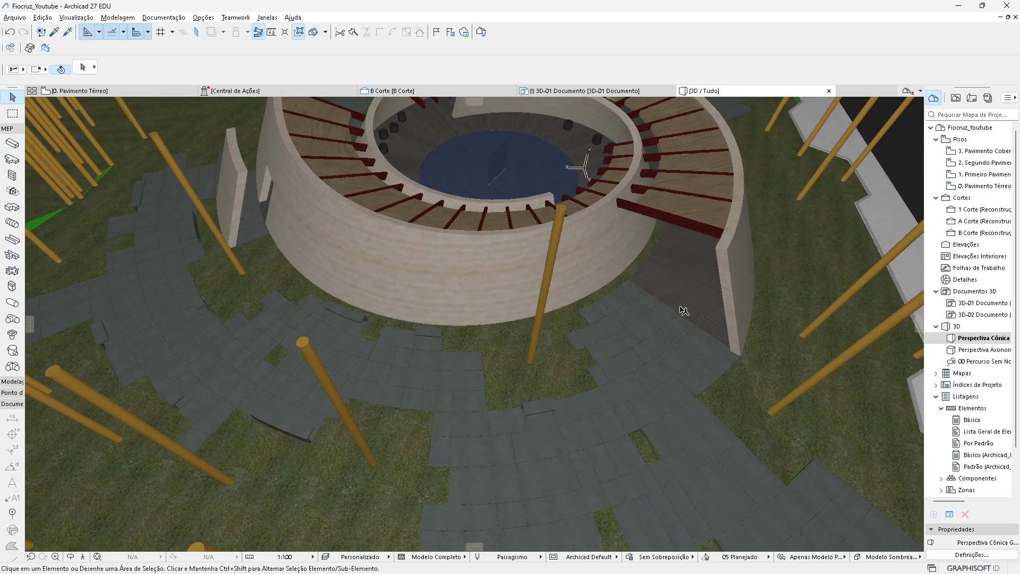
Examine the stone paving slabs and their grass joints around the spiral building up close
{"action": "scroll", "coordinate": [658, 423], "scroll_direction": "up", "scroll_amount": 10}
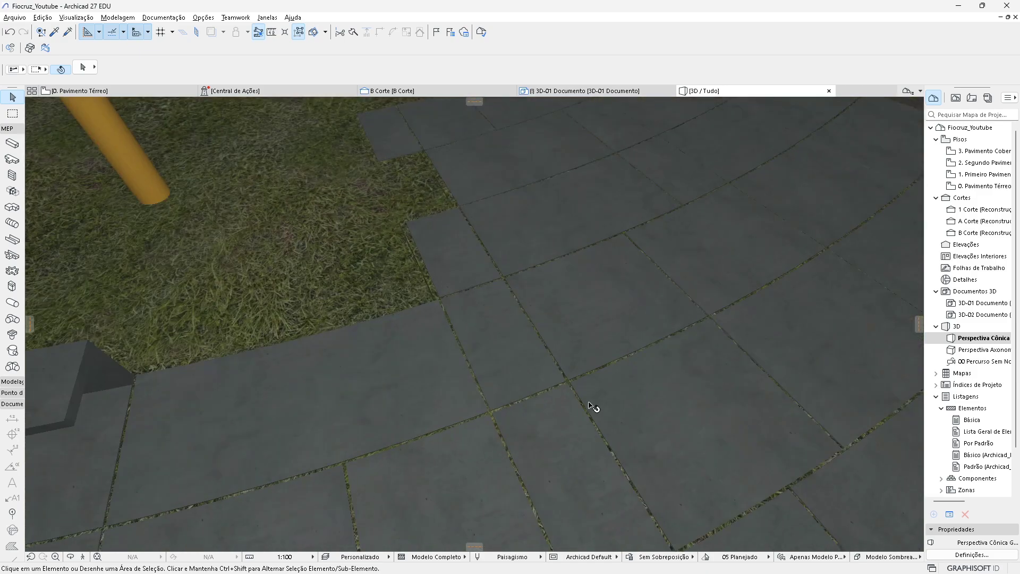
{"action": "middle_click_drag", "start_coordinate": [592, 407], "coordinate": [468, 340], "text": "shift"}
{"action": "left_click", "coordinate": [570, 289]}
{"action": "key", "text": "Escape"}
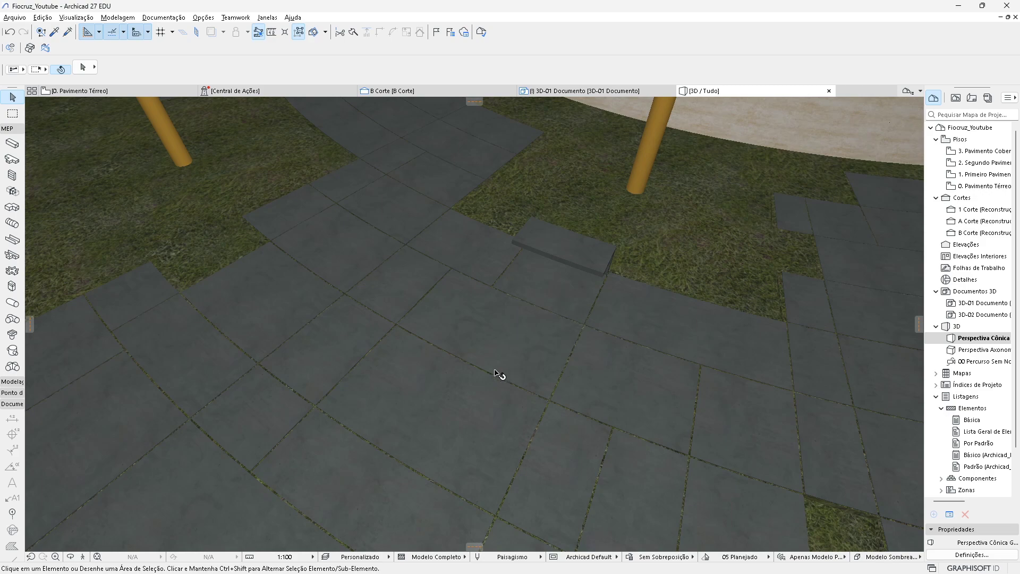
{"action": "scroll", "coordinate": [499, 374], "scroll_direction": "down", "scroll_amount": 3}
{"action": "scroll", "coordinate": [492, 358], "scroll_direction": "up", "scroll_amount": 2}
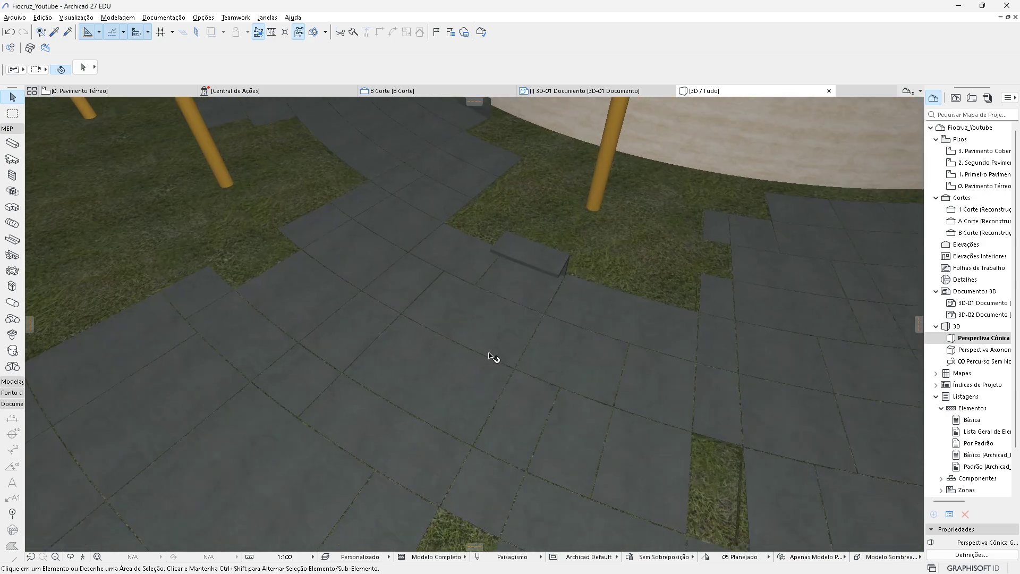
{"action": "scroll", "coordinate": [461, 346], "scroll_direction": "down", "scroll_amount": 2}
{"action": "scroll", "coordinate": [451, 359], "scroll_direction": "up", "scroll_amount": 6}
{"action": "middle_click_drag", "start_coordinate": [451, 360], "coordinate": [582, 366], "text": "shift"}
{"action": "scroll", "coordinate": [582, 366], "scroll_direction": "down", "scroll_amount": 5}
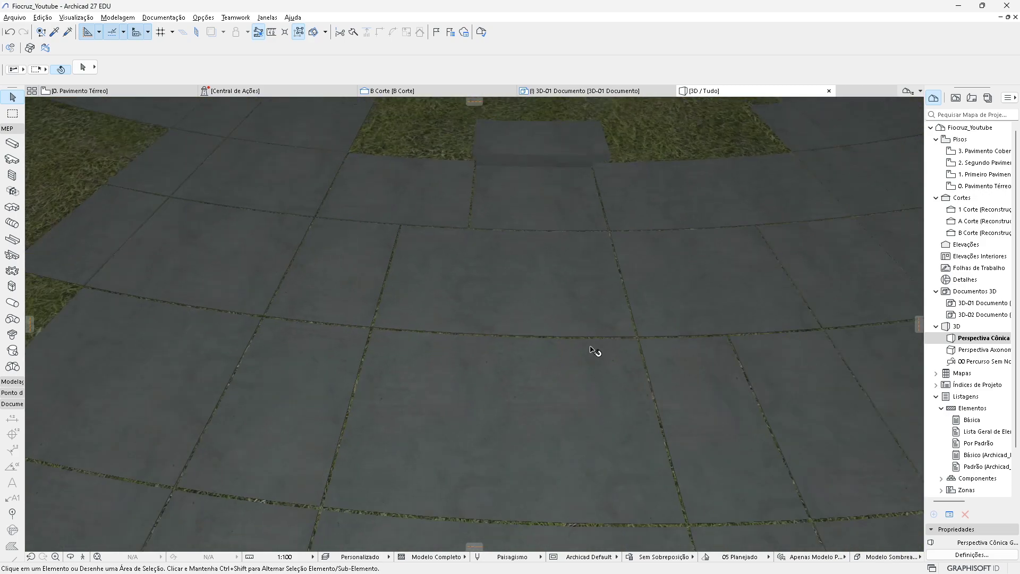
{"action": "mouse_move", "coordinate": [668, 296]}
{"action": "middle_mouse_down", "text": "shift"}
{"action": "mouse_move", "coordinate": [538, 423]}
{"action": "mouse_move", "coordinate": [465, 464]}
{"action": "middle_mouse_up", "text": "shift"}
Inspect the red end beam over the entrance and the wooden roof covering panel beside it by selecting each one
{"action": "scroll", "coordinate": [714, 360], "scroll_direction": "up", "scroll_amount": 8}
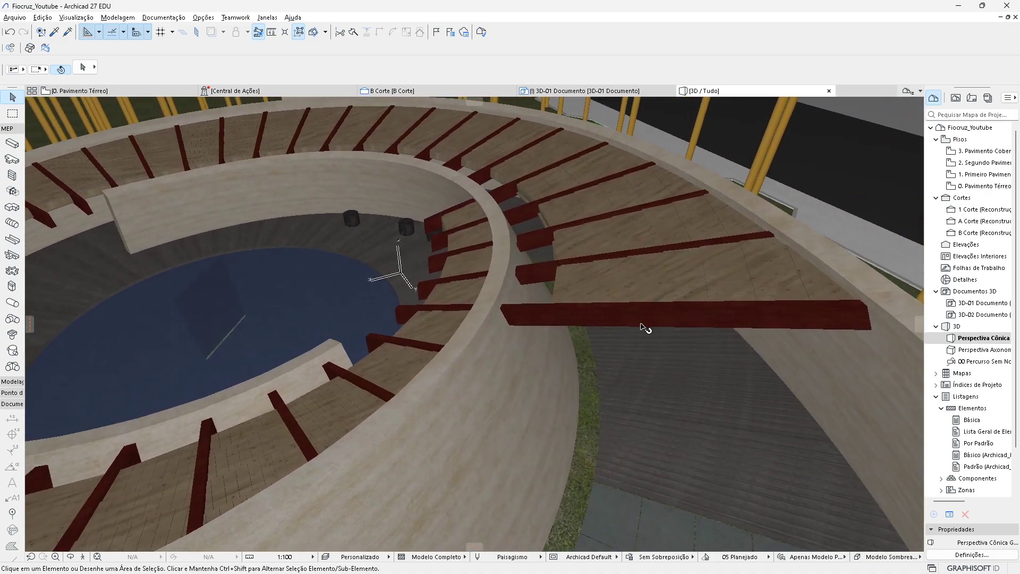
{"action": "left_click", "coordinate": [645, 328]}
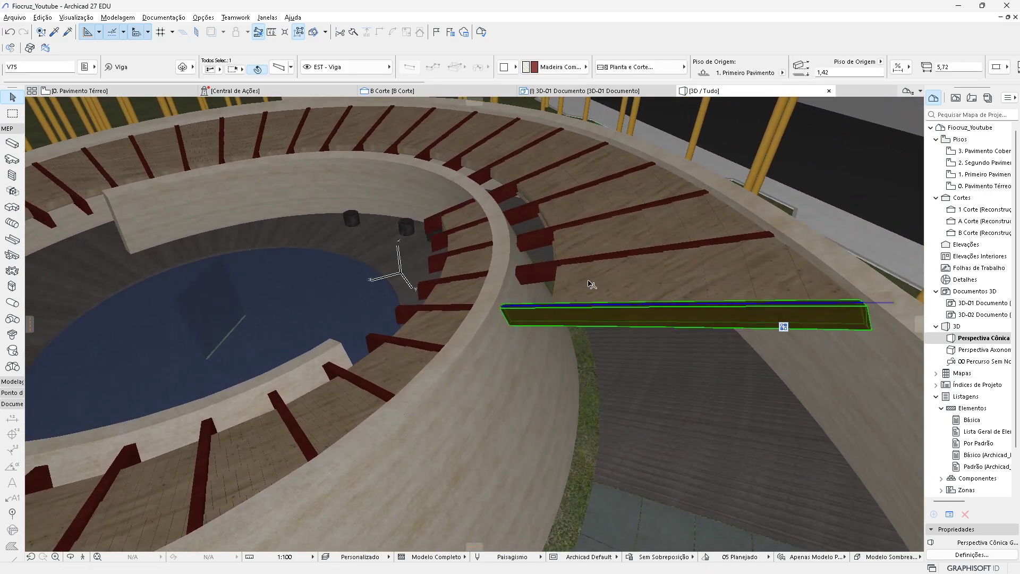
{"action": "scroll", "coordinate": [615, 285], "scroll_direction": "down", "scroll_amount": 3}
{"action": "scroll", "coordinate": [505, 353], "scroll_direction": "down", "scroll_amount": 3}
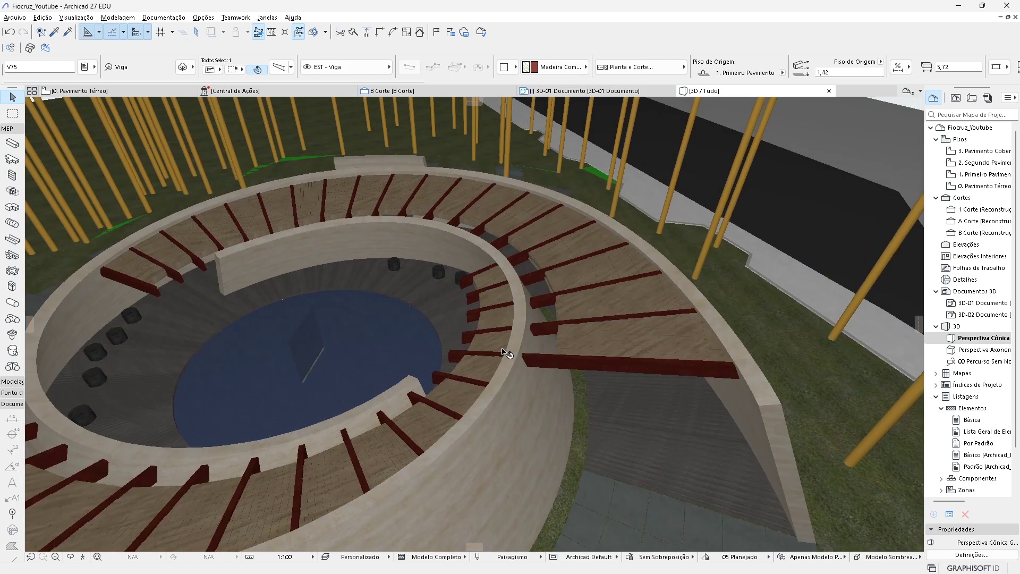
{"action": "scroll", "coordinate": [597, 330], "scroll_direction": "up", "scroll_amount": 6}
{"action": "left_click", "coordinate": [551, 325]}
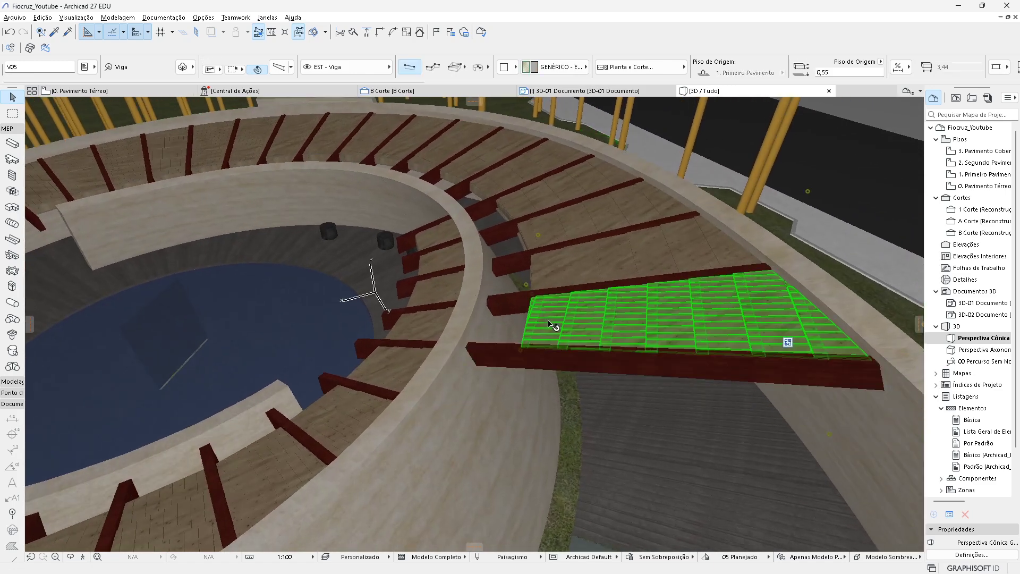
{"action": "scroll", "coordinate": [591, 335], "scroll_direction": "up", "scroll_amount": 3}
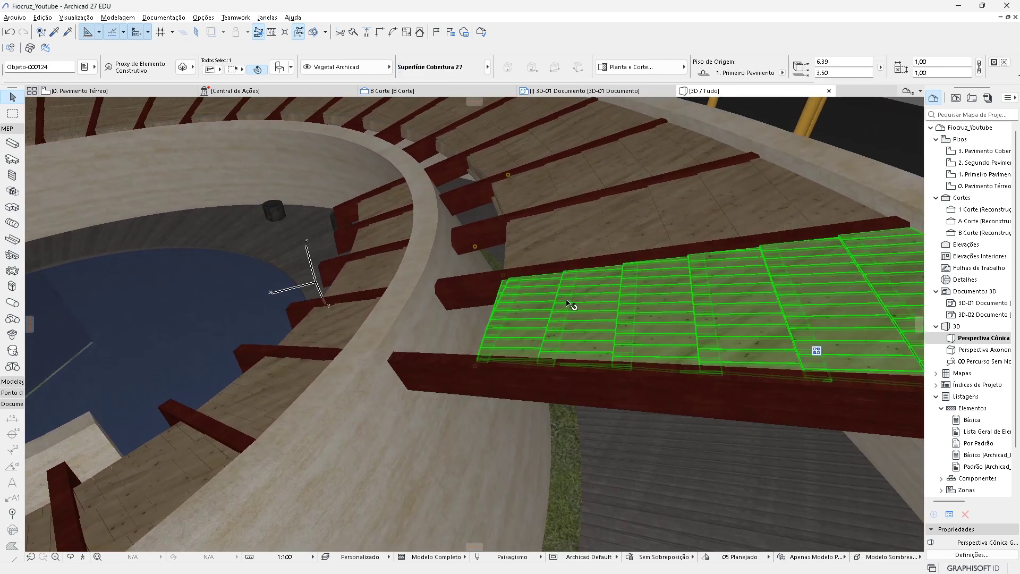
Inspect the inner edge of the last roof bay by selecting its roof slab and covering panel, and clear the selection
{"action": "middle_click_drag", "start_coordinate": [566, 303], "coordinate": [710, 312], "text": "shift"}
{"action": "middle_click_drag", "start_coordinate": [484, 356], "coordinate": [532, 358]}
{"action": "scroll", "coordinate": [572, 314], "scroll_direction": "up", "scroll_amount": 2}
{"action": "left_click", "coordinate": [536, 338]}
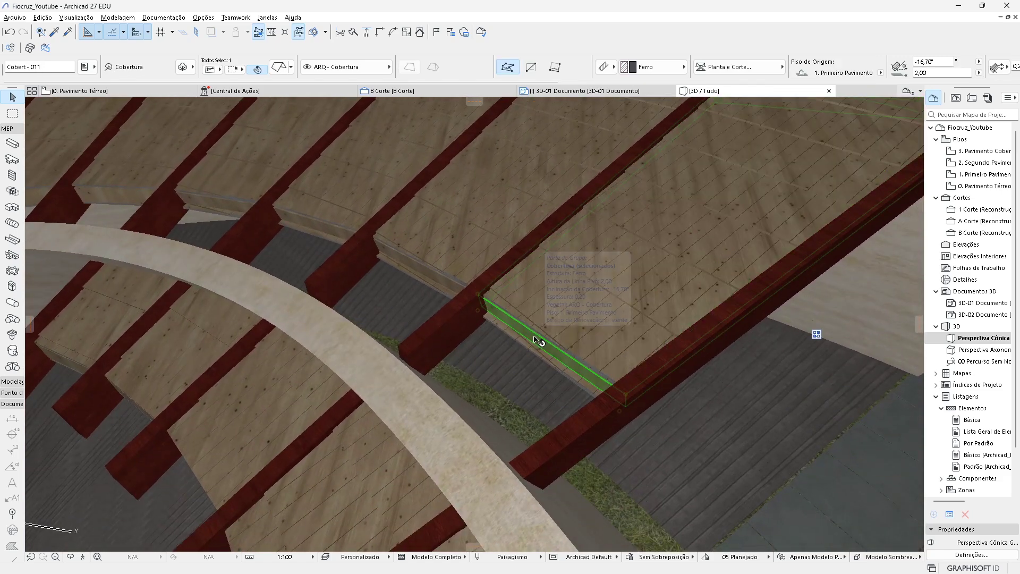
{"action": "left_click", "coordinate": [570, 323]}
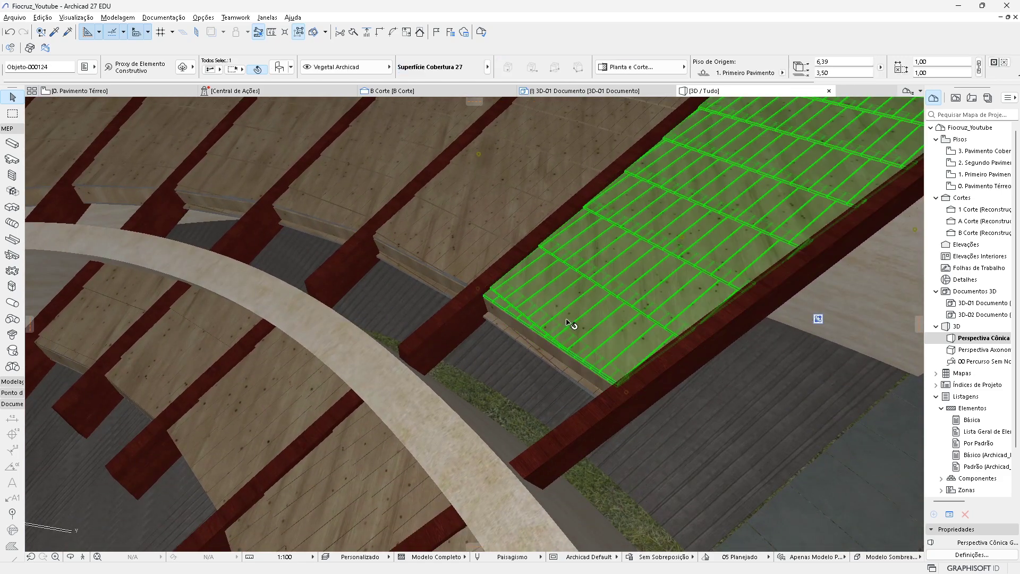
{"action": "middle_click_drag", "start_coordinate": [570, 323], "coordinate": [671, 335], "text": "shift"}
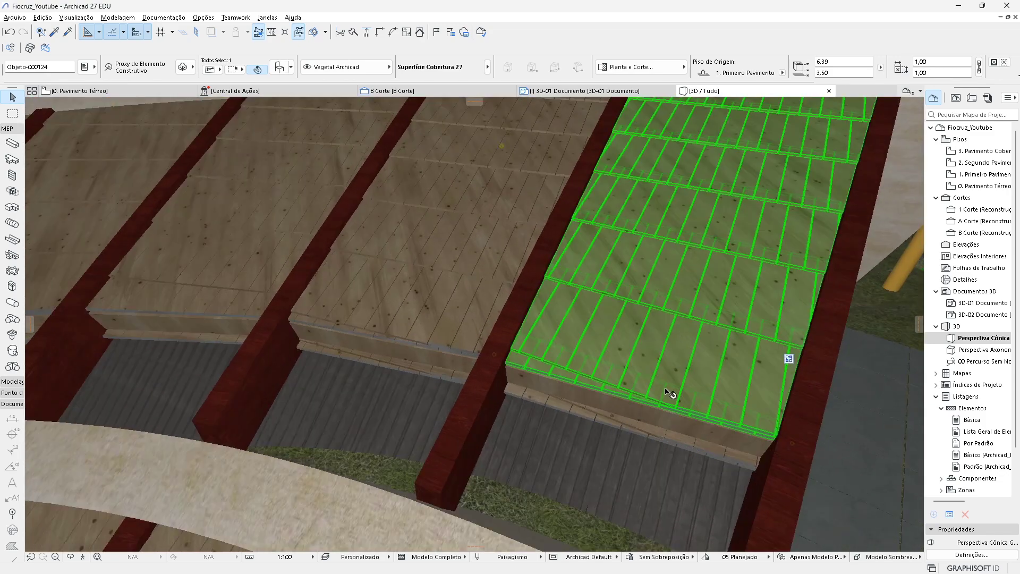
{"action": "key", "text": "Escape"}
{"action": "middle_click_drag", "start_coordinate": [671, 393], "coordinate": [575, 361], "text": "shift"}
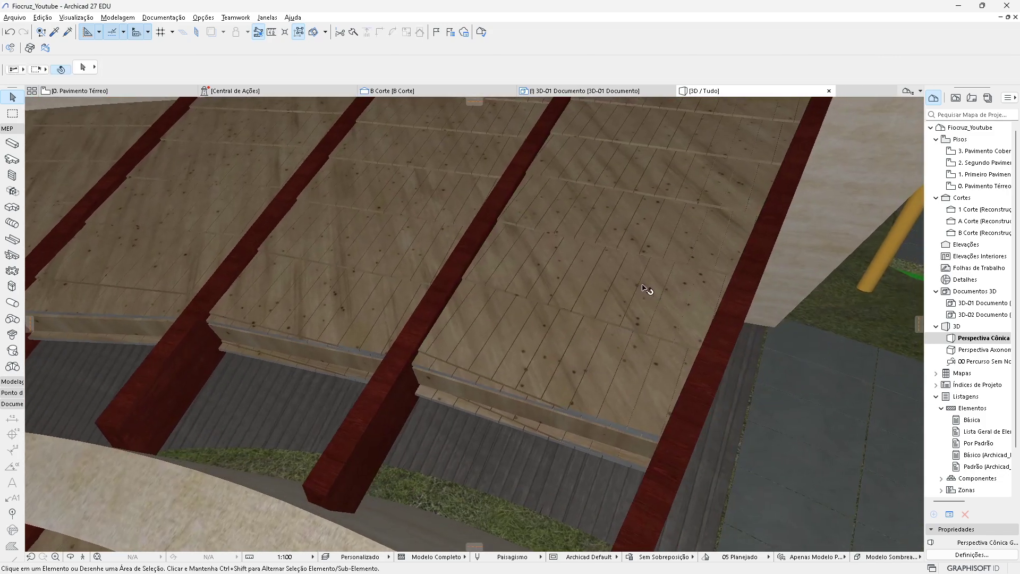
{"action": "middle_click_drag", "start_coordinate": [646, 288], "coordinate": [558, 440], "text": "shift"}
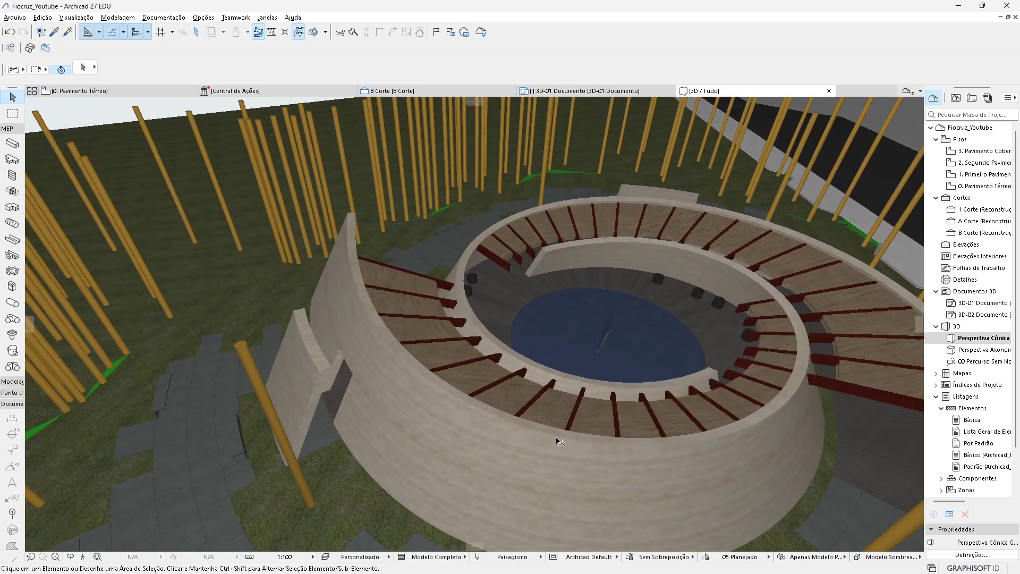
Examine the whole building within its site from different sides, including the surrounding paving, tree trunks and road
{"action": "scroll", "coordinate": [558, 440], "scroll_direction": "down", "scroll_amount": 10}
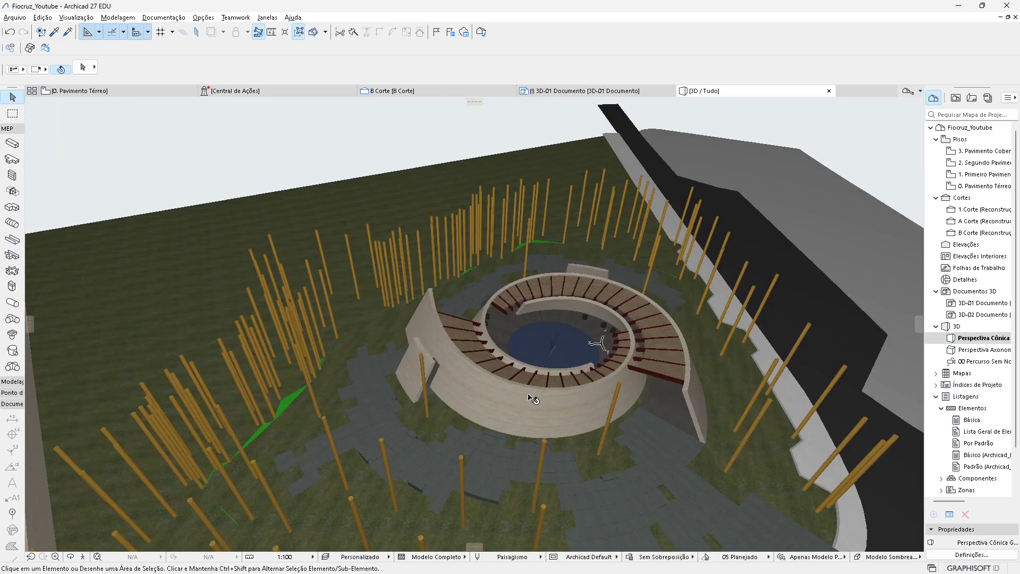
{"action": "middle_click_drag", "start_coordinate": [530, 396], "coordinate": [408, 405], "text": "shift"}
{"action": "scroll", "coordinate": [455, 381], "scroll_direction": "up", "scroll_amount": 5}
{"action": "middle_click_drag", "start_coordinate": [511, 361], "coordinate": [452, 433], "text": "shift"}
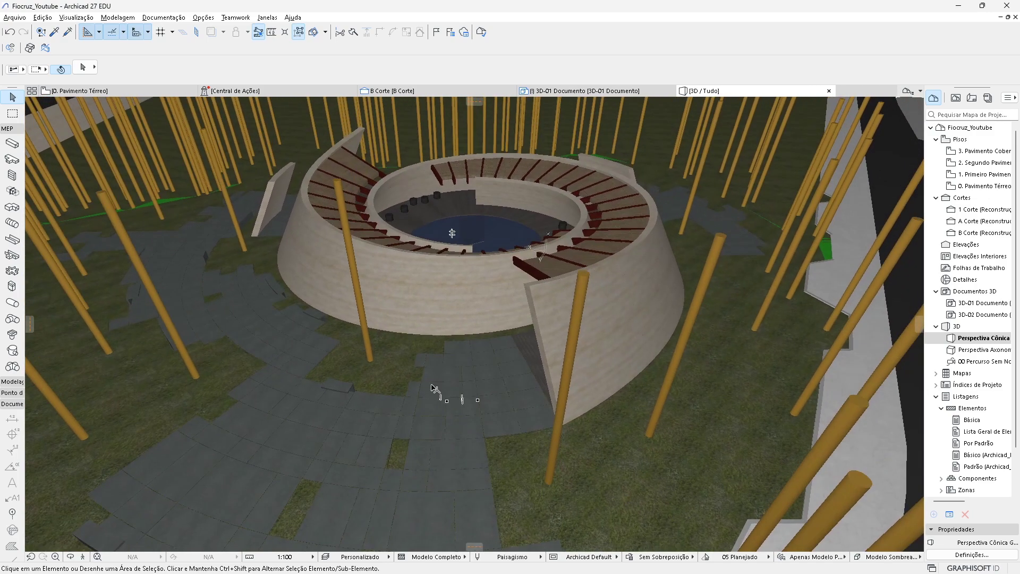
{"action": "middle_click_drag", "start_coordinate": [412, 417], "coordinate": [421, 438], "text": "shift"}
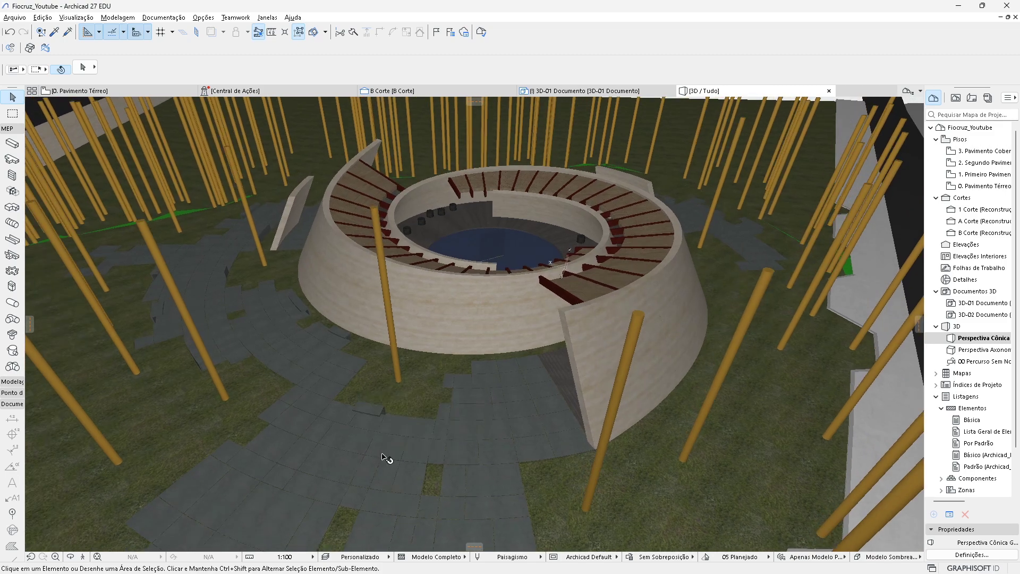
{"action": "scroll", "coordinate": [355, 467], "scroll_direction": "up", "scroll_amount": 5}
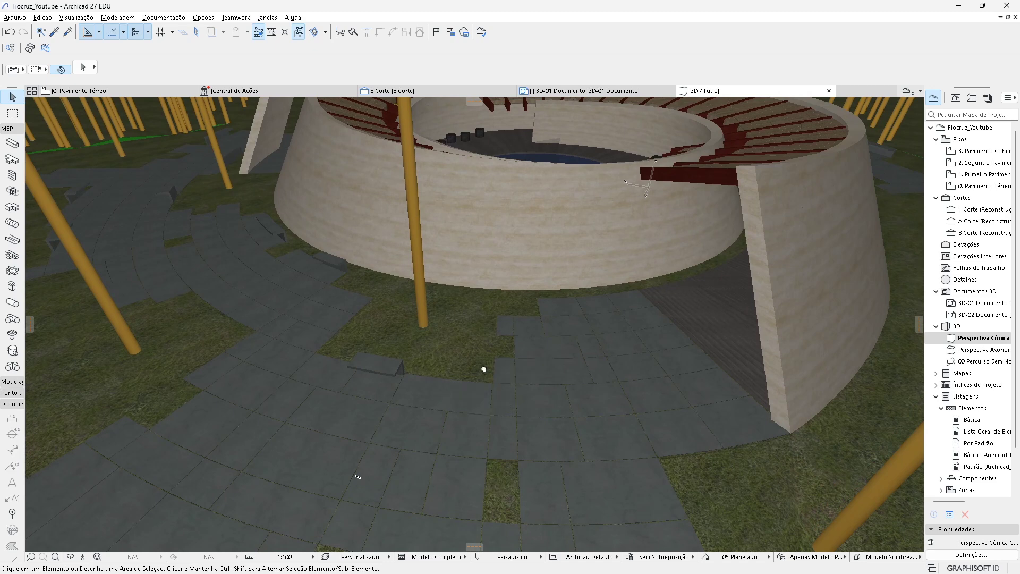
{"action": "middle_click_drag", "start_coordinate": [484, 369], "coordinate": [595, 445]}
{"action": "middle_click_drag", "start_coordinate": [613, 403], "coordinate": [791, 319], "text": "shift"}
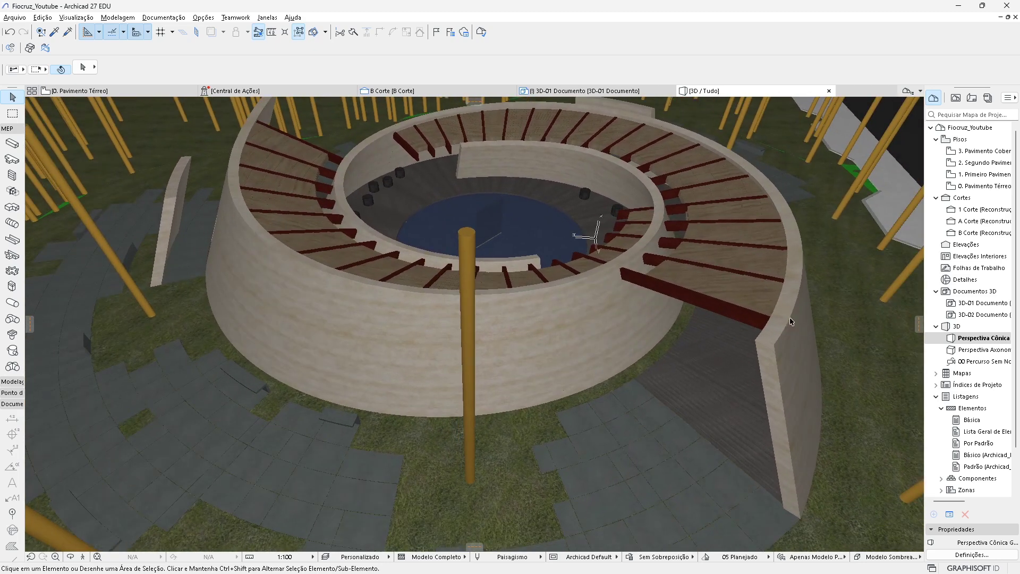
{"action": "middle_click_drag", "start_coordinate": [288, 287], "coordinate": [458, 415], "text": "shift"}
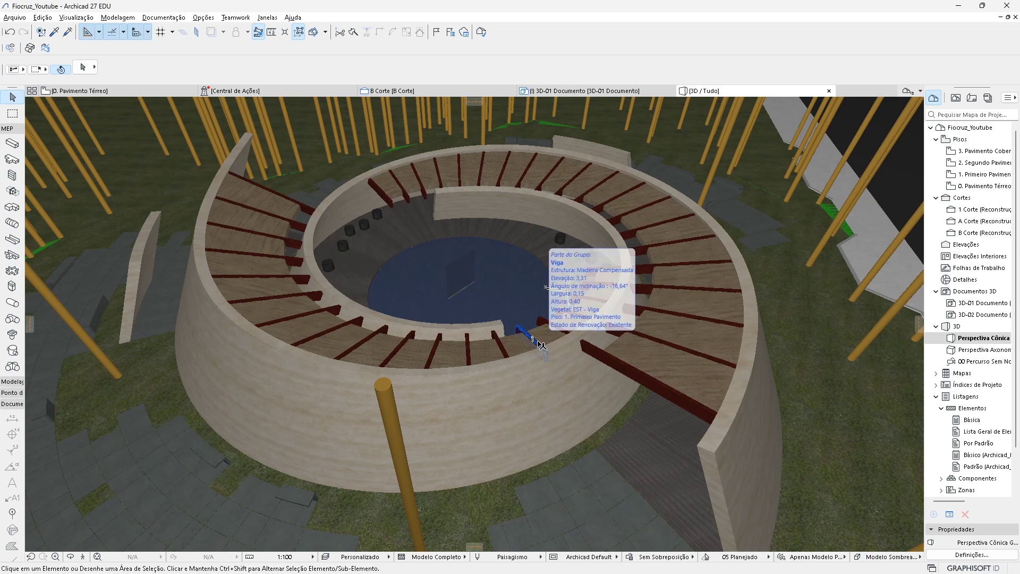
{"action": "scroll", "coordinate": [535, 388], "scroll_direction": "down", "scroll_amount": 5}
{"action": "middle_click_drag", "start_coordinate": [537, 381], "coordinate": [466, 370], "text": "shift"}
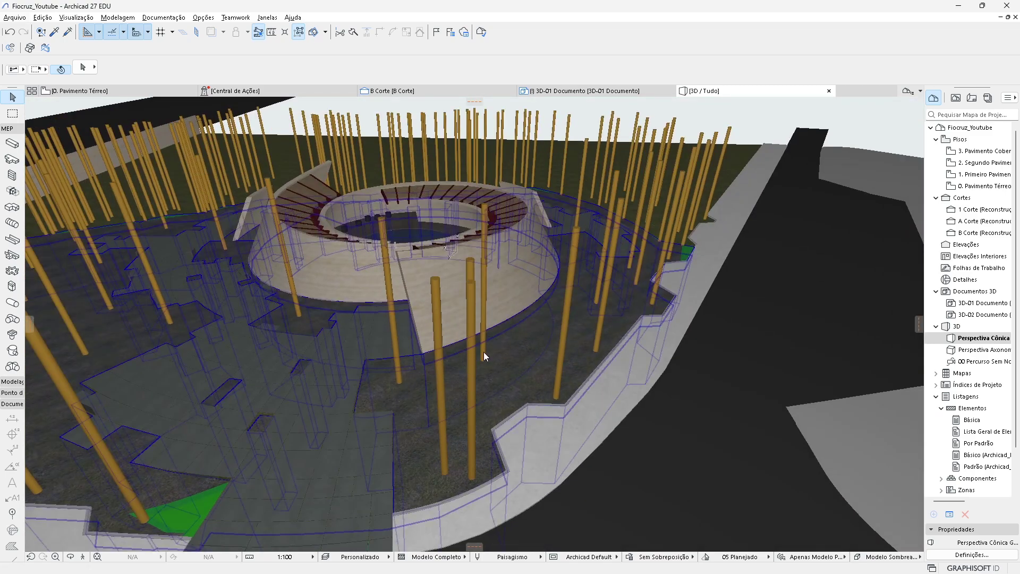
{"action": "middle_click_drag", "start_coordinate": [404, 322], "coordinate": [559, 362], "text": "shift"}
Switch to the blank untitled Archicad project for a look and return to the Fiocruz_Youtube project
{"action": "key", "text": "alt+Tab"}
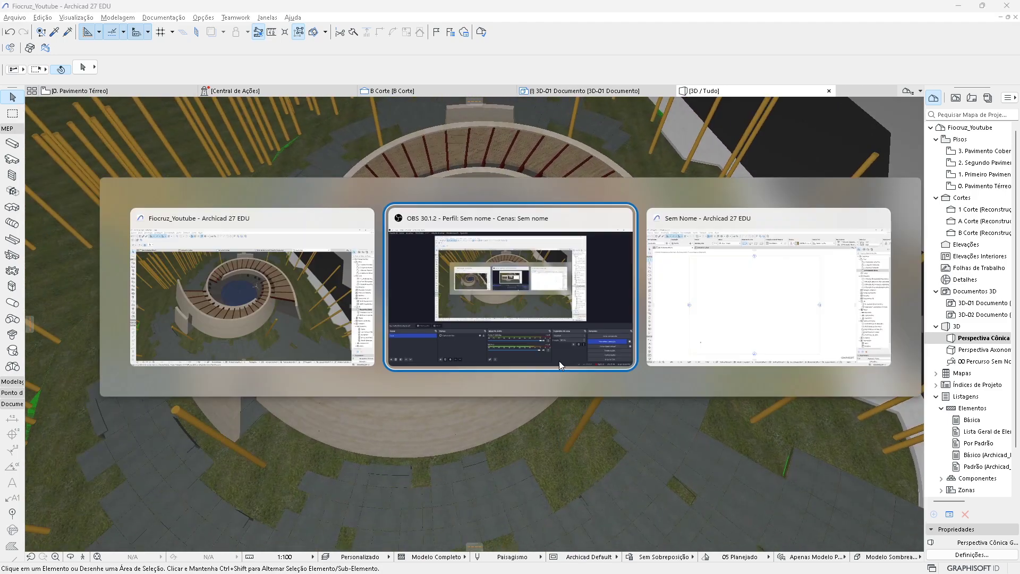
{"action": "key", "text": "alt+Tab"}
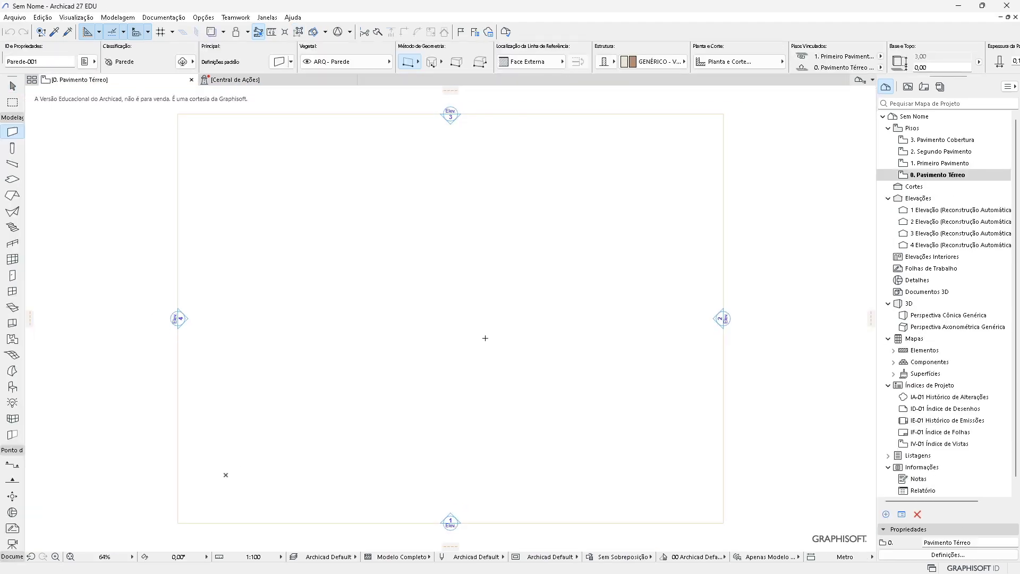
{"action": "key", "text": "alt+Tab"}
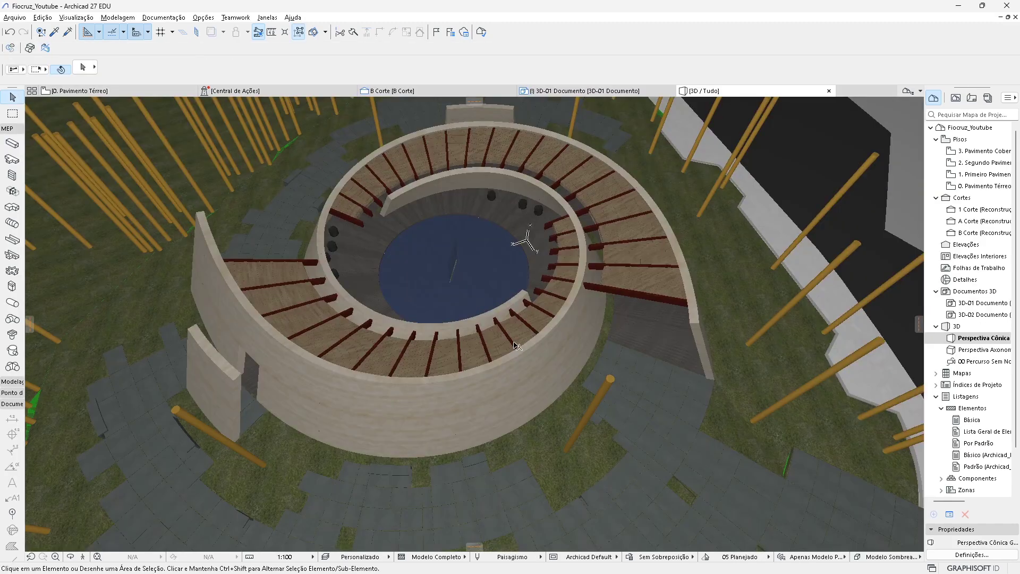
Open the 0. Pavimento Térreo floor plan of the Fiocruz_Youtube project
{"action": "middle_click_drag", "start_coordinate": [463, 309], "coordinate": [472, 326], "text": "shift"}
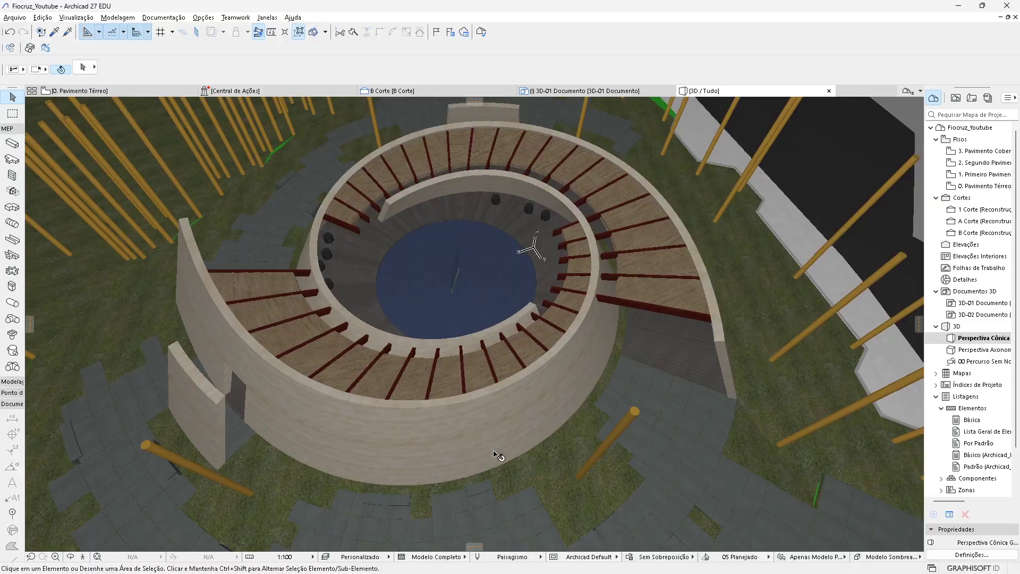
{"action": "key", "text": "F2"}
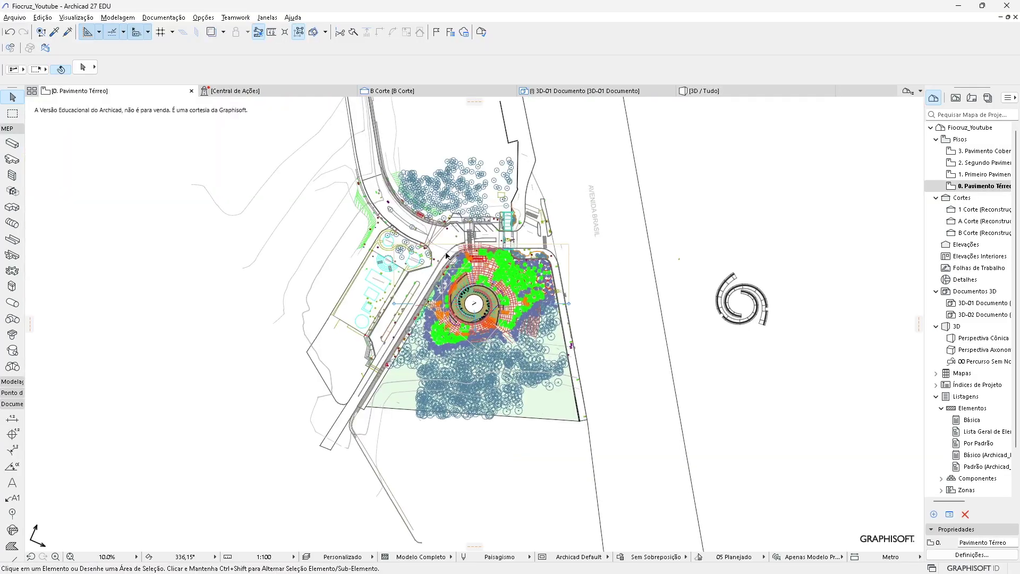
Examine the spiral building on the ground floor plan, including its curved walls, the columns around the lake and the surrounding paving
{"action": "scroll", "coordinate": [522, 363], "scroll_direction": "up", "scroll_amount": 5}
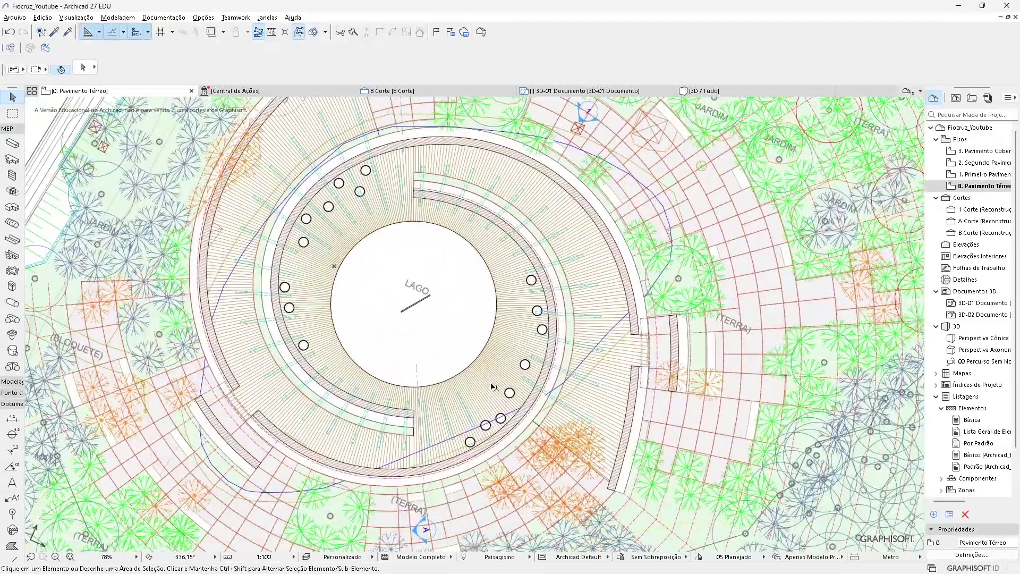
{"action": "scroll", "coordinate": [633, 479], "scroll_direction": "up", "scroll_amount": 5}
{"action": "left_click", "coordinate": [168, 19]}
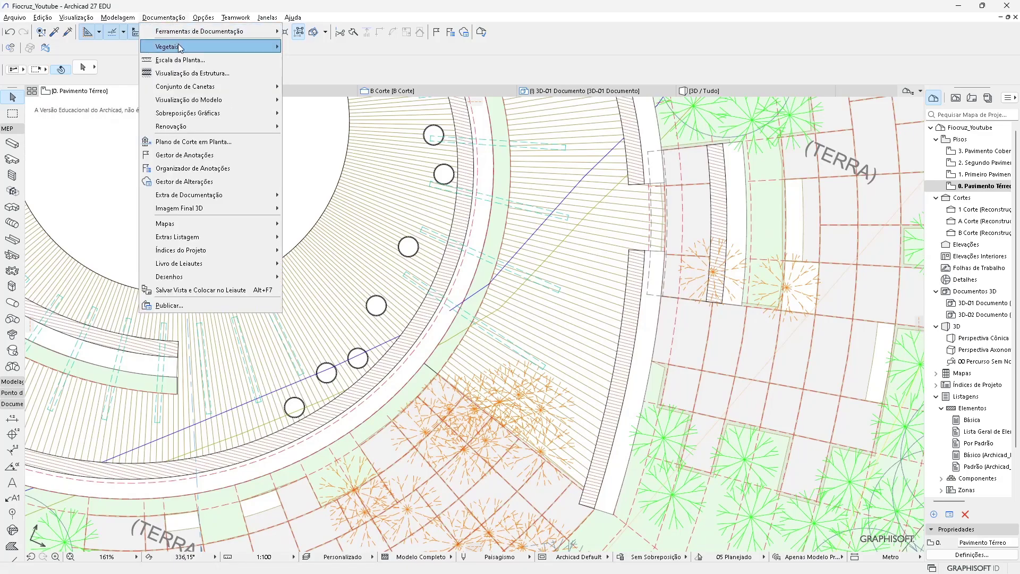
{"action": "left_click", "coordinate": [593, 351]}
{"action": "scroll", "coordinate": [654, 425], "scroll_direction": "down", "scroll_amount": 6}
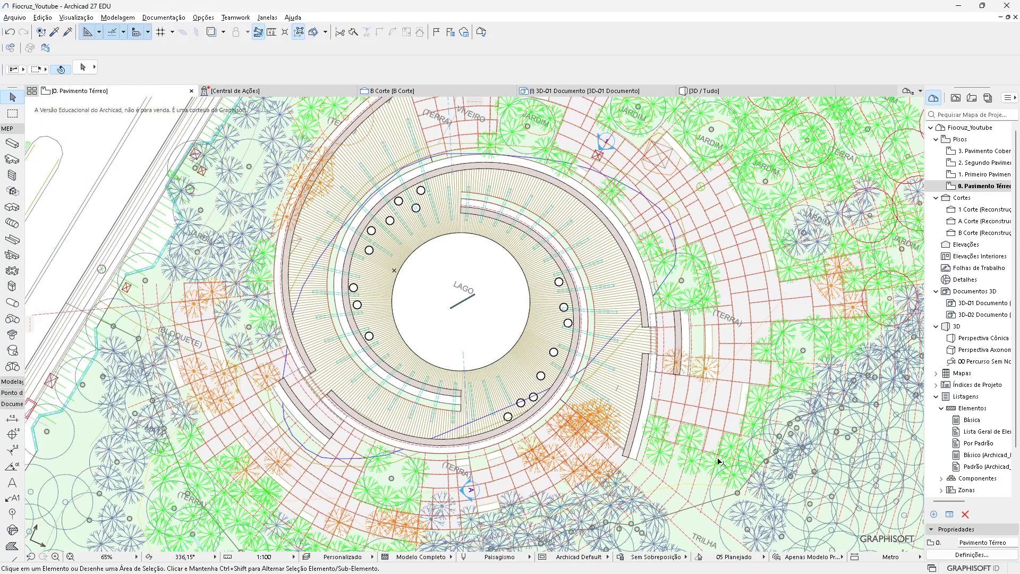
{"action": "scroll", "coordinate": [718, 462], "scroll_direction": "up", "scroll_amount": 4}
{"action": "middle_click_drag", "start_coordinate": [606, 421], "coordinate": [633, 407]}
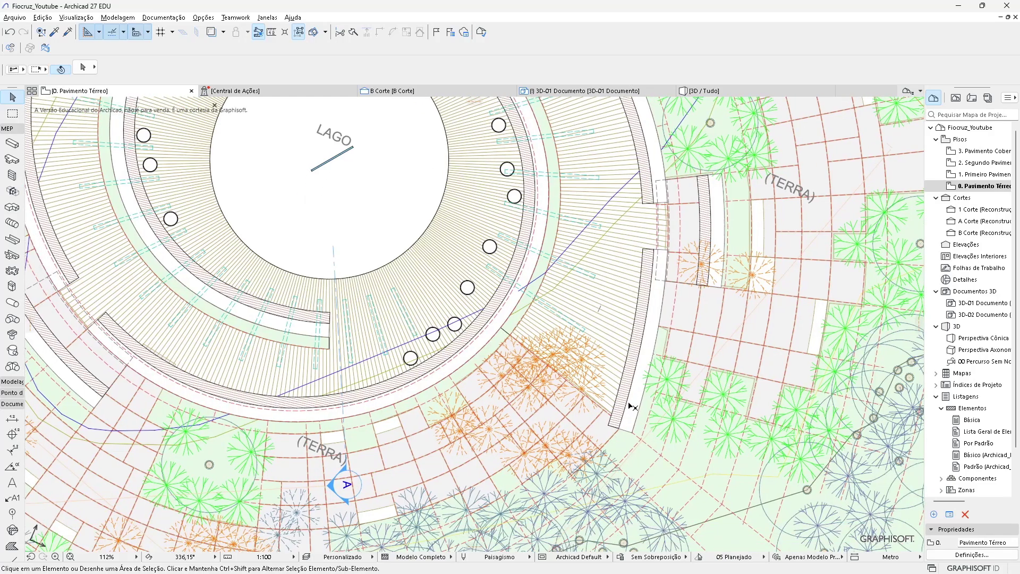
{"action": "left_click", "coordinate": [786, 453]}
{"action": "scroll", "coordinate": [478, 182], "scroll_direction": "down", "scroll_amount": 3}
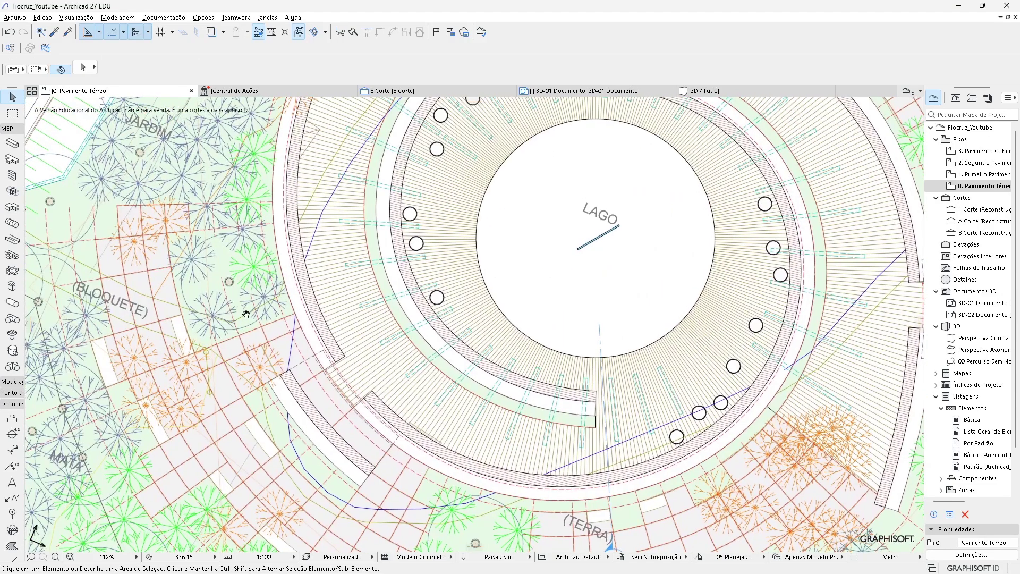
{"action": "scroll", "coordinate": [459, 315], "scroll_direction": "up", "scroll_amount": 3}
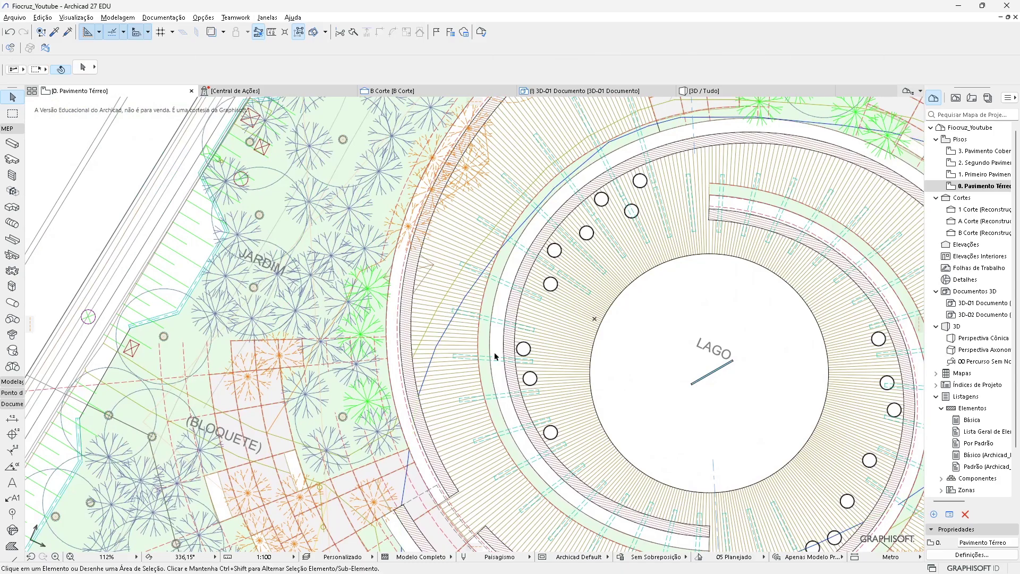
{"action": "scroll", "coordinate": [439, 352], "scroll_direction": "down", "scroll_amount": 2}
{"action": "middle_click_drag", "start_coordinate": [686, 499], "coordinate": [494, 357]}
{"action": "scroll", "coordinate": [688, 472], "scroll_direction": "up", "scroll_amount": 4}
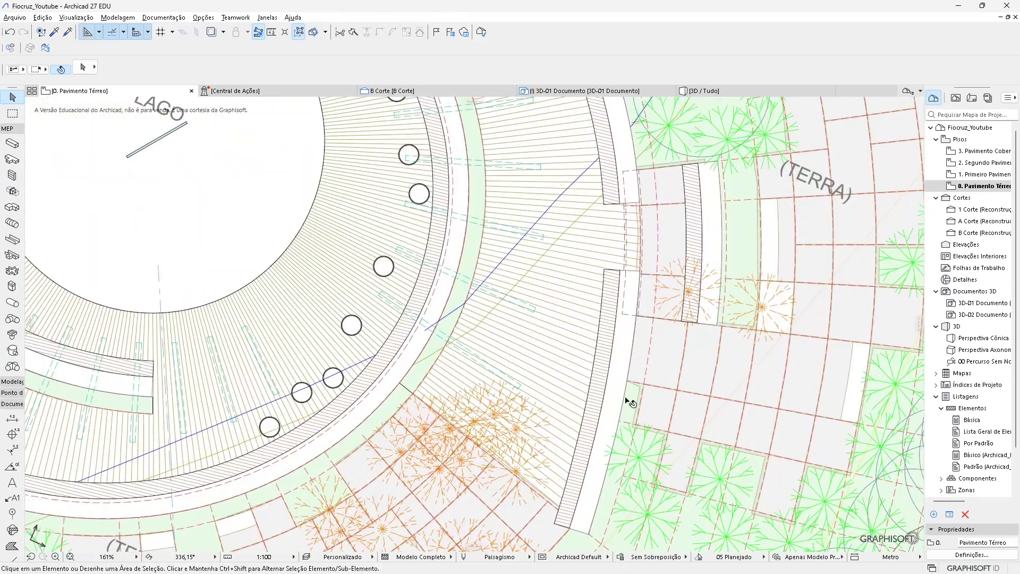
Select the dashed red spline that follows the outer edge of the spiral building's wall and copy it
{"action": "left_click", "coordinate": [627, 364]}
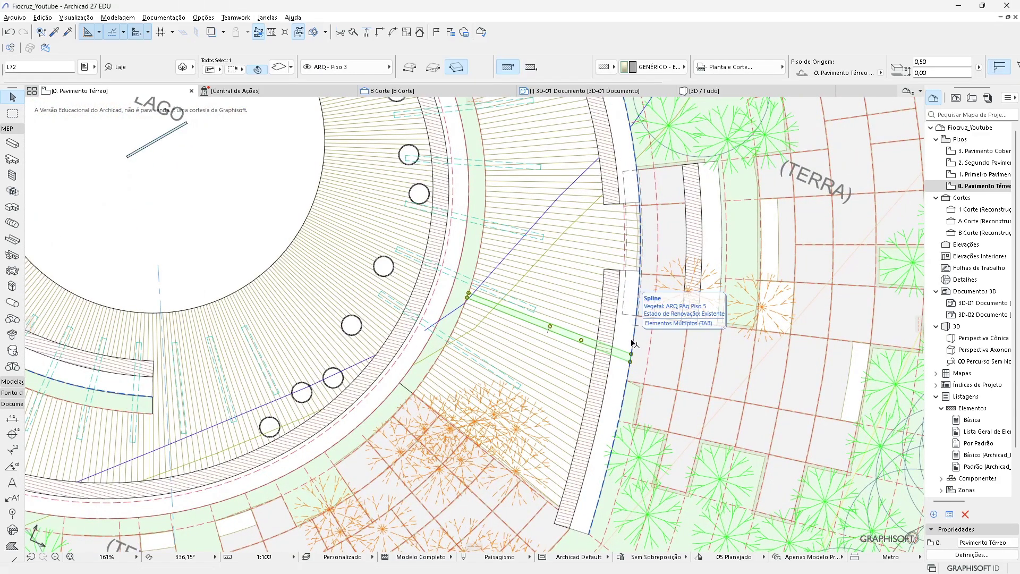
{"action": "left_click", "coordinate": [633, 343]}
{"action": "scroll", "coordinate": [633, 351], "scroll_direction": "down", "scroll_amount": 7}
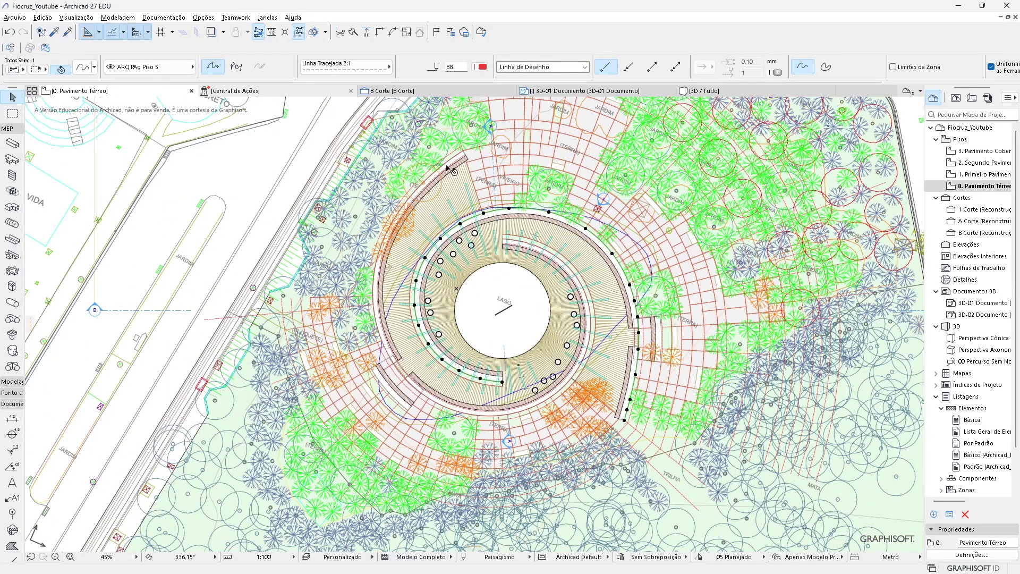
{"action": "left_click", "coordinate": [43, 18]}
Switch to the untitled Archicad project and paste the spline at its original location, zooming to the pasted elements
{"action": "key", "text": "alt+Tab"}
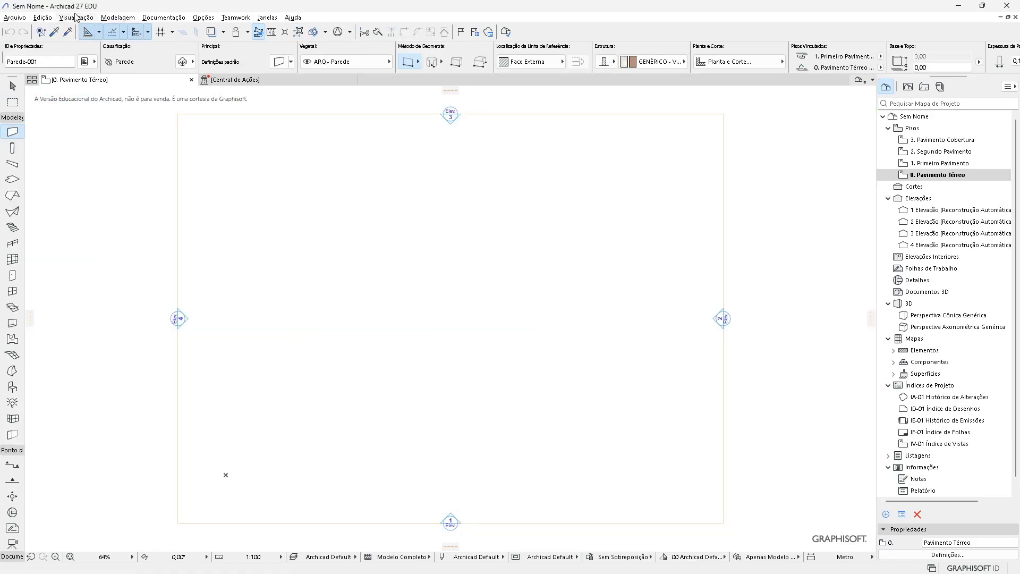
{"action": "key", "text": "ctrl+v"}
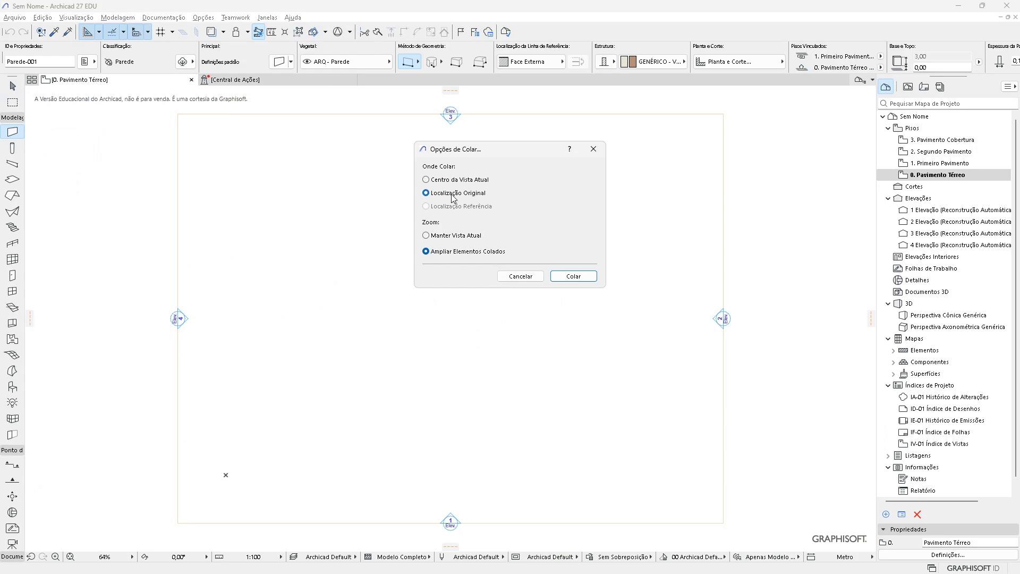
{"action": "left_click", "coordinate": [574, 276]}
{"action": "key", "text": "Escape"}
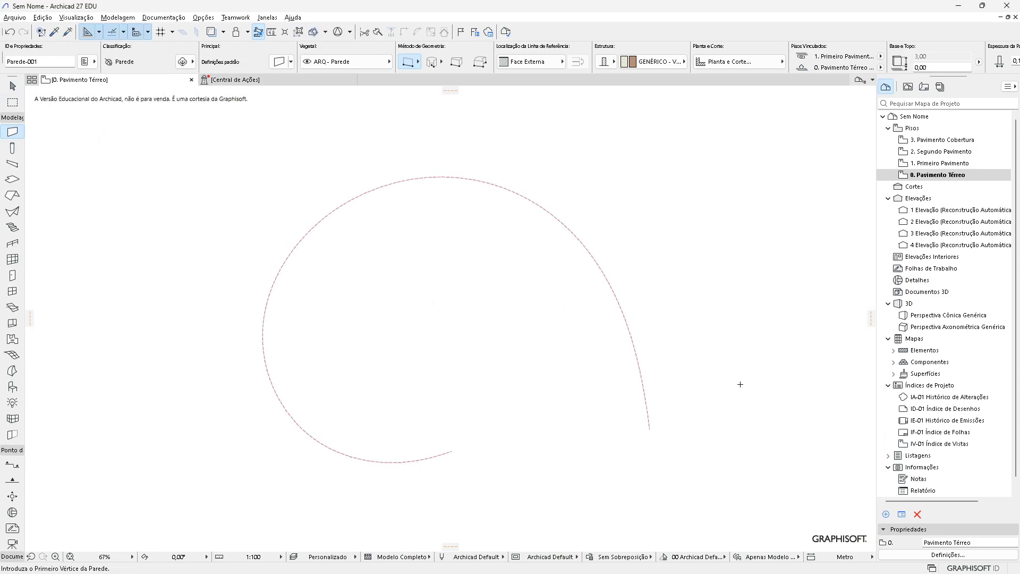
Move the pasted spline from its distant location into the centre of the area framed by the four elevation markers
{"action": "scroll", "coordinate": [666, 371], "scroll_direction": "down", "scroll_amount": 5}
{"action": "scroll", "coordinate": [666, 371], "scroll_direction": "down", "scroll_amount": 15}
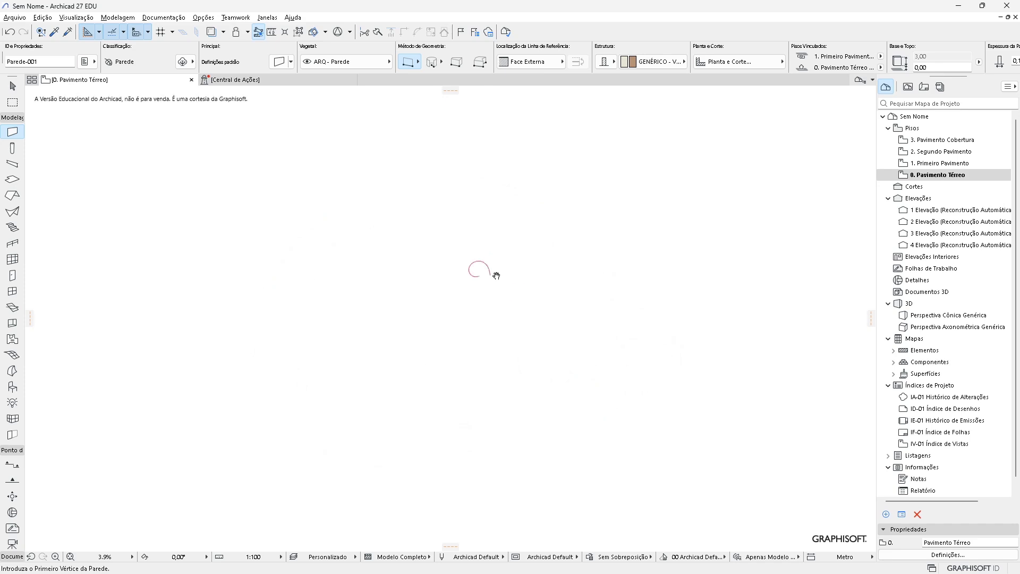
{"action": "key", "text": "Escape"}
{"action": "left_click", "coordinate": [64, 467]}
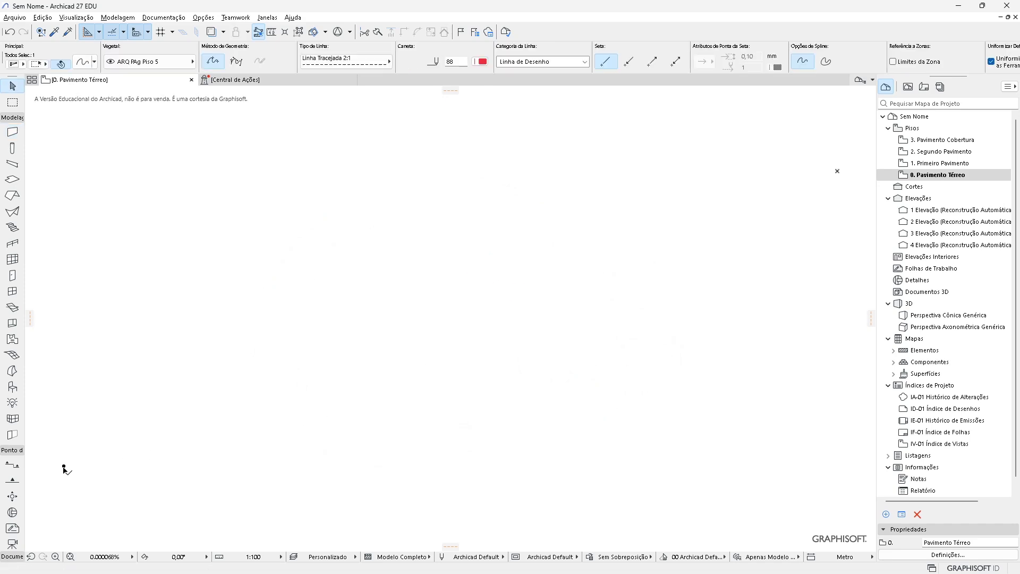
{"action": "mouse_move", "coordinate": [64, 467]}
{"action": "left_mouse_down"}
{"action": "mouse_move", "coordinate": [501, 353]}
{"action": "mouse_move", "coordinate": [857, 178]}
{"action": "mouse_move", "coordinate": [839, 174]}
{"action": "left_mouse_up"}
{"action": "middle_click", "coordinate": [836, 179]}
{"action": "middle_click", "coordinate": [836, 179]}
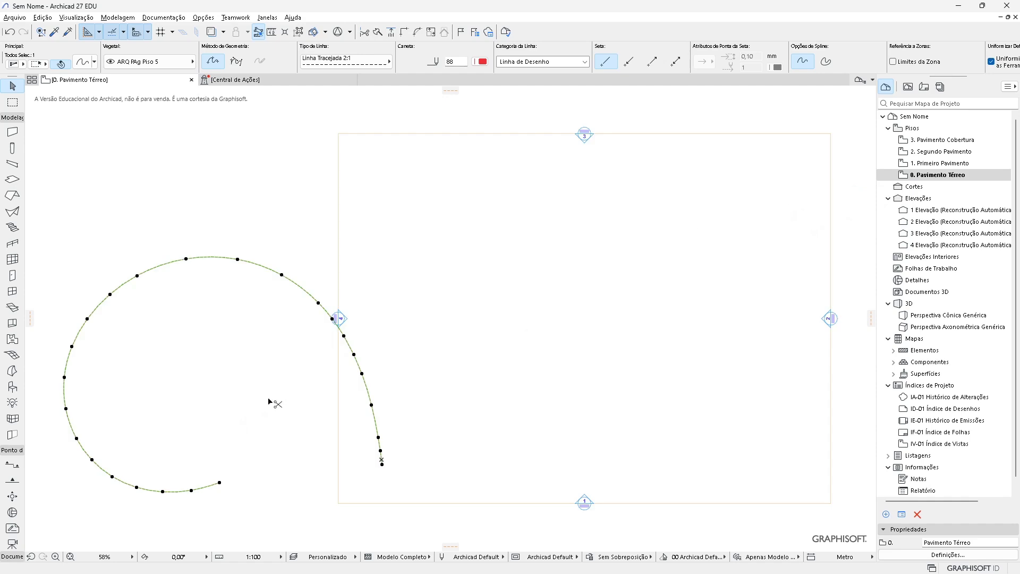
{"action": "left_click_drag", "start_coordinate": [270, 402], "coordinate": [615, 334]}
{"action": "left_click", "coordinate": [651, 380]}
Create a copy of the spline rotated 180° about a point near the middle of the curve
{"action": "scroll", "coordinate": [651, 381], "scroll_direction": "up", "scroll_amount": 2}
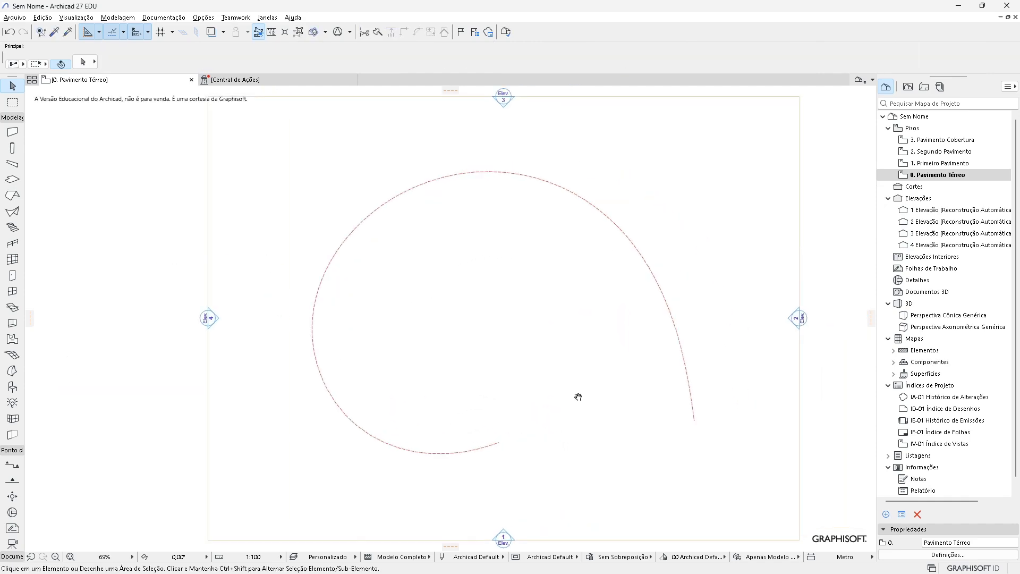
{"action": "scroll", "coordinate": [584, 396], "scroll_direction": "up", "scroll_amount": 2}
{"action": "left_click", "coordinate": [707, 404]}
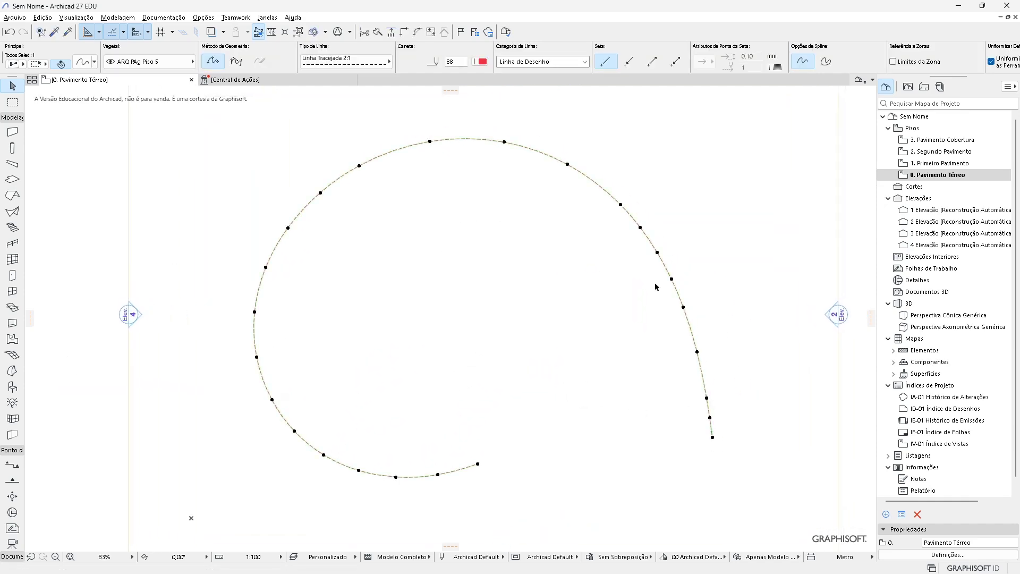
{"action": "scroll", "coordinate": [478, 427], "scroll_direction": "down", "scroll_amount": 2}
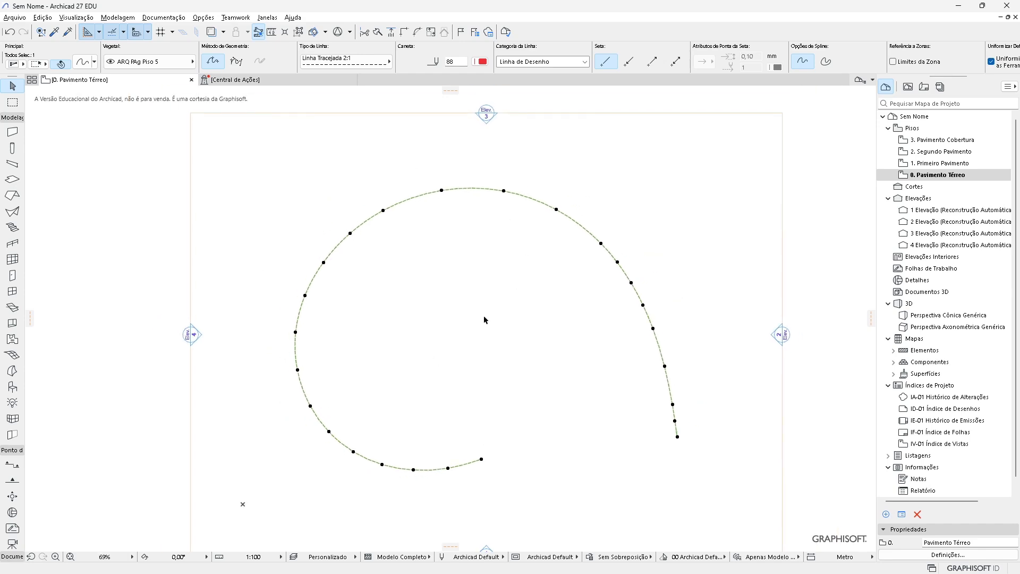
{"action": "key", "text": "o"}
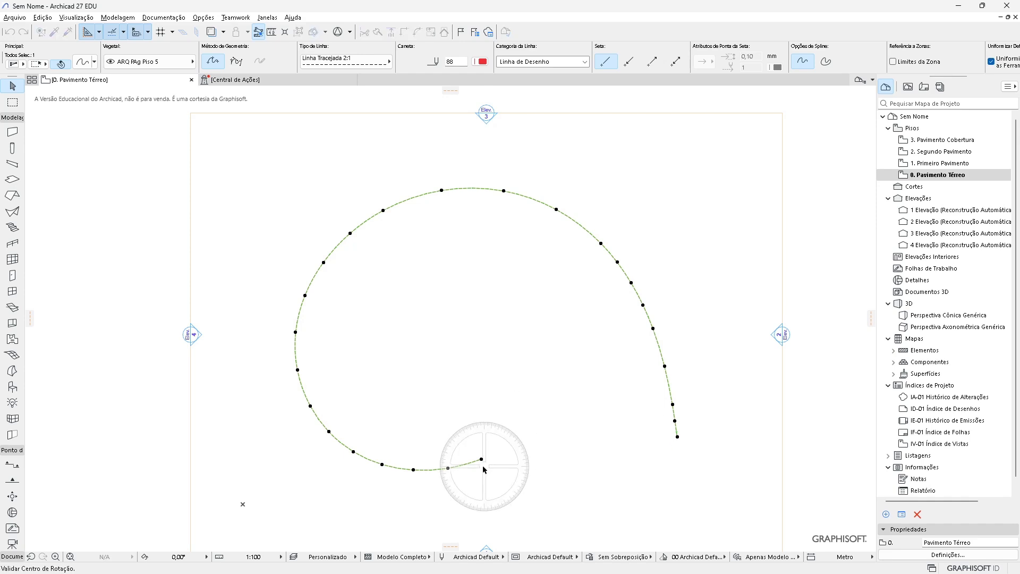
{"action": "left_click", "coordinate": [461, 333]}
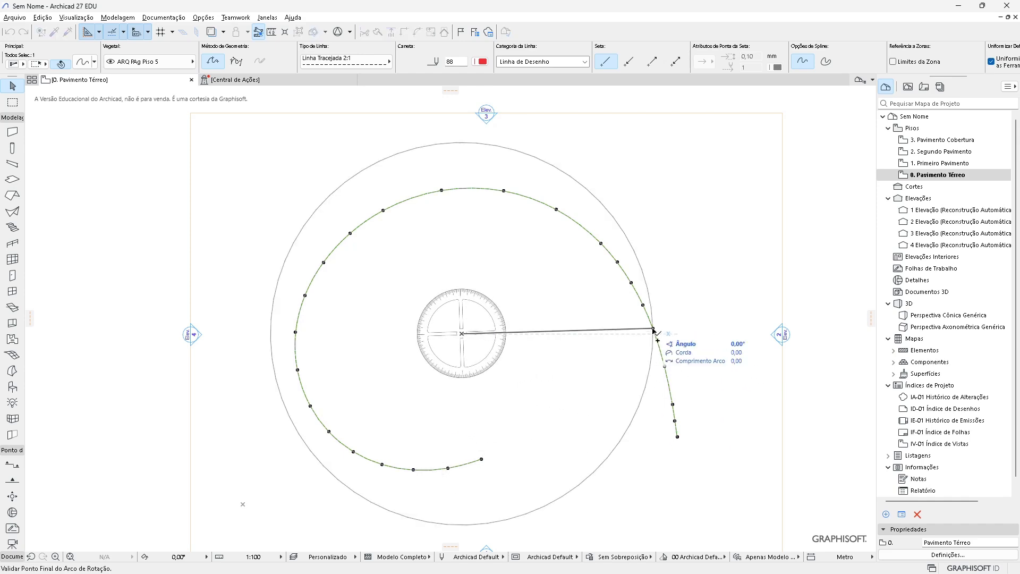
{"action": "key", "text": "Tab"}
{"action": "type", "text": "1"}
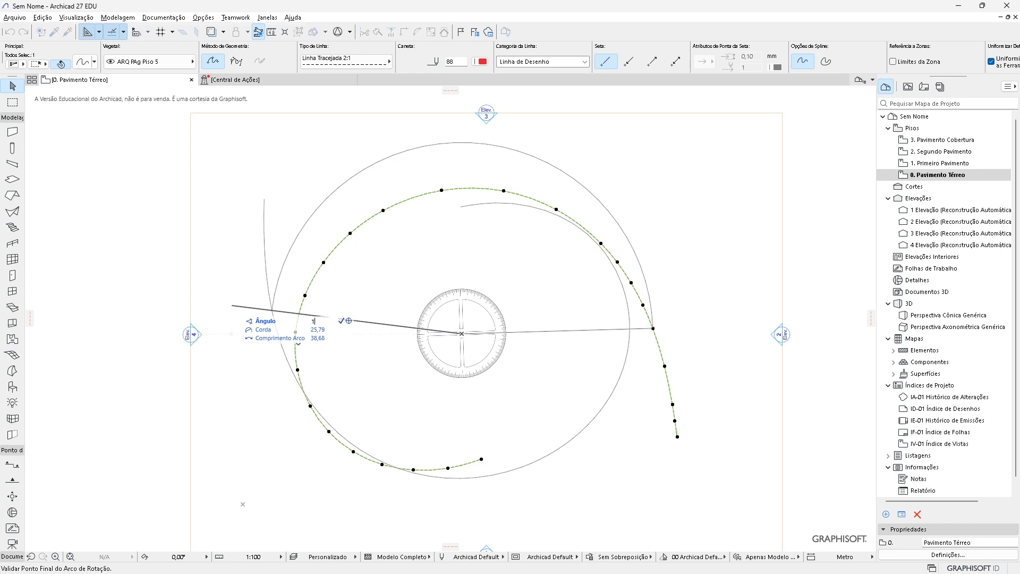
{"action": "type", "text": "80"}
{"action": "key", "text": "Return"}
Move the rotated spline copy a short distance down and slightly left so both arms interlock as a double spiral
{"action": "key", "text": "ctrl+d"}
{"action": "left_click", "coordinate": [548, 374]}
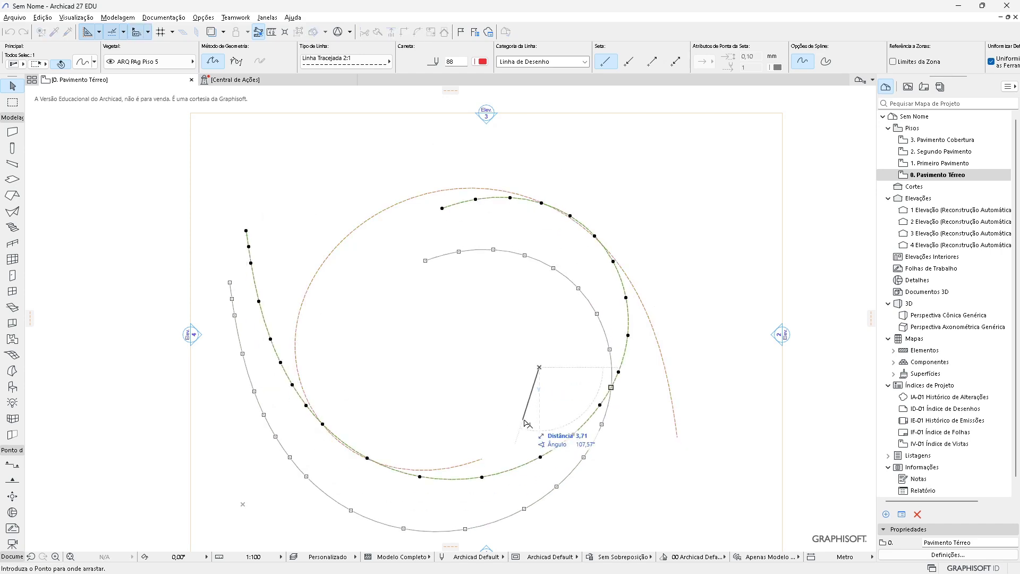
{"action": "left_click", "coordinate": [523, 426]}
{"action": "middle_click_drag", "start_coordinate": [491, 391], "coordinate": [507, 348]}
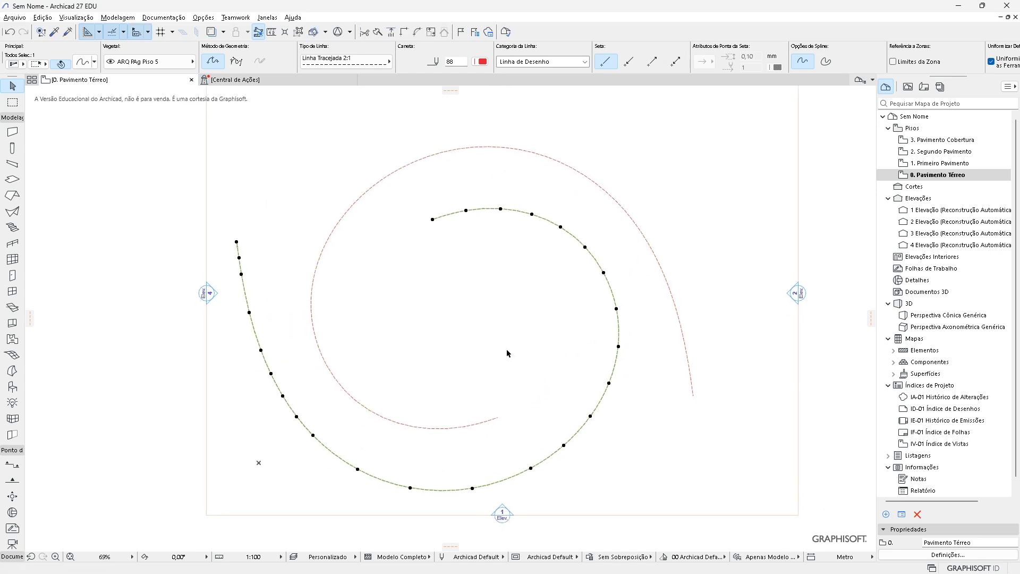
{"action": "left_click", "coordinate": [518, 356]}
{"action": "middle_click_drag", "start_coordinate": [459, 325], "coordinate": [484, 338]}
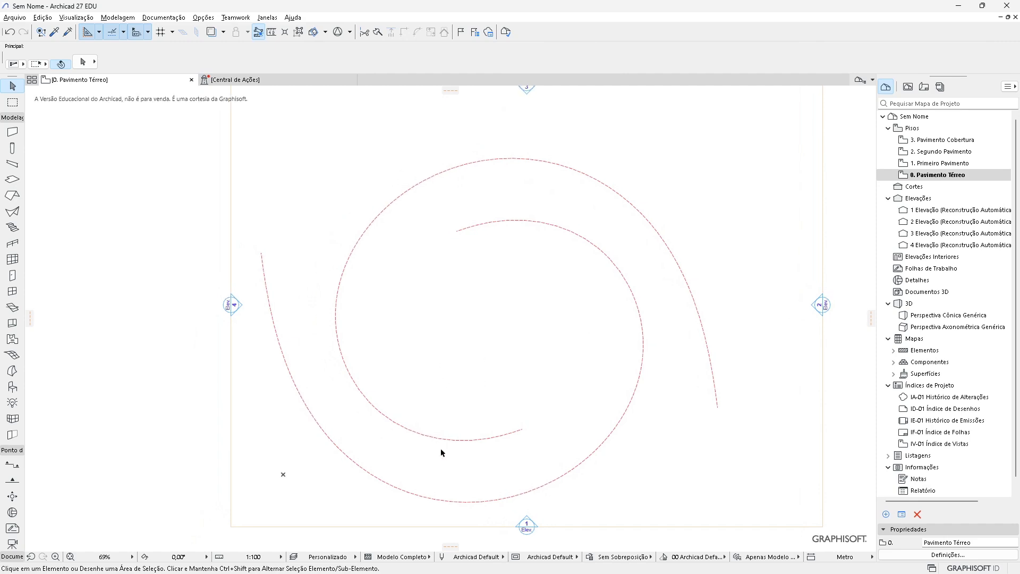
Move both splines together about 3.25 m at 45° towards the centre of the elevation frame
{"action": "key", "text": "ctrl+a"}
{"action": "left_click_drag", "start_coordinate": [497, 421], "coordinate": [468, 433]}
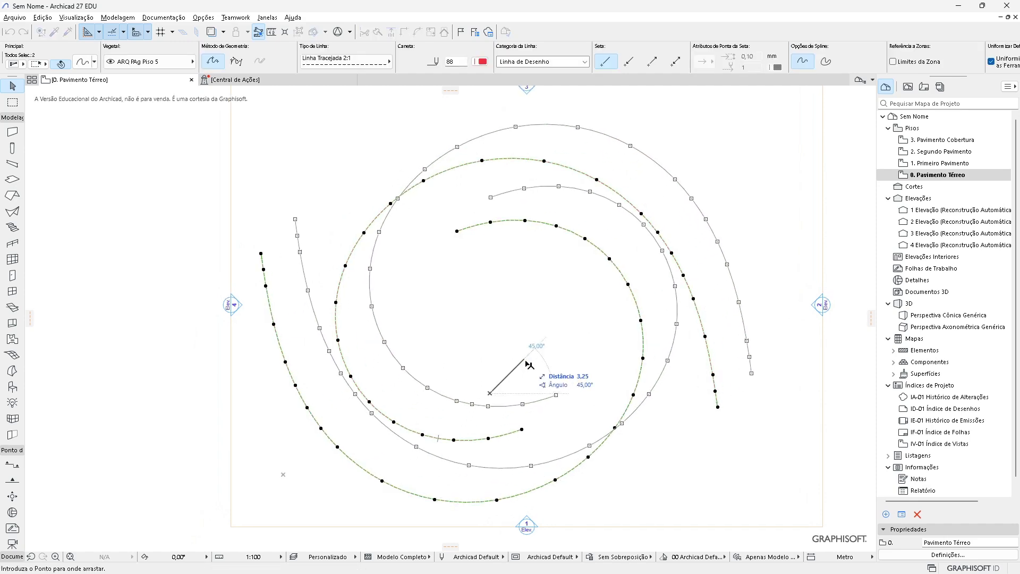
{"action": "key", "text": "Escape"}
{"action": "middle_click_drag", "start_coordinate": [553, 360], "coordinate": [604, 464]}
Shift only the rotated spline slightly to the left to even out the spacing between the two arms, and clear the selection
{"action": "left_click", "coordinate": [599, 458]}
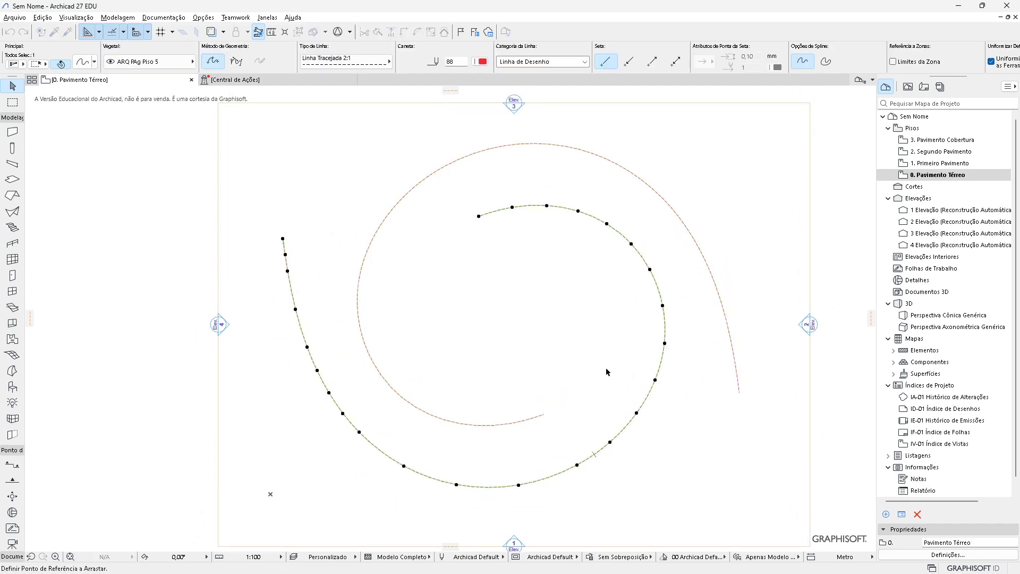
{"action": "left_click_drag", "start_coordinate": [656, 380], "coordinate": [644, 380]}
{"action": "middle_click_drag", "start_coordinate": [607, 381], "coordinate": [603, 392]}
{"action": "key", "text": "Escape"}
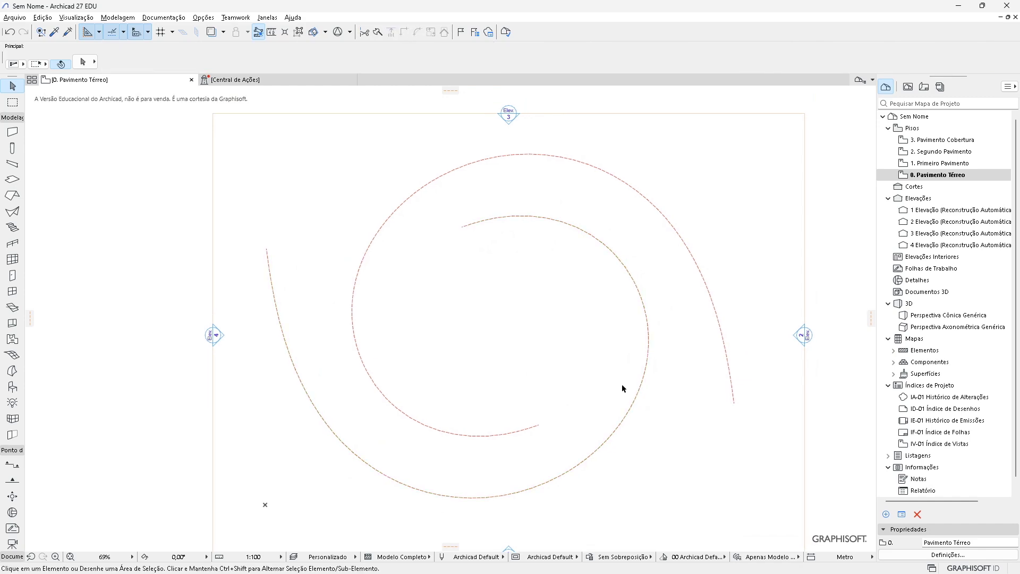
Activate the Wall tool and set its top linked story to Não Vinculado
{"action": "scroll", "coordinate": [617, 351], "scroll_direction": "down", "scroll_amount": 2}
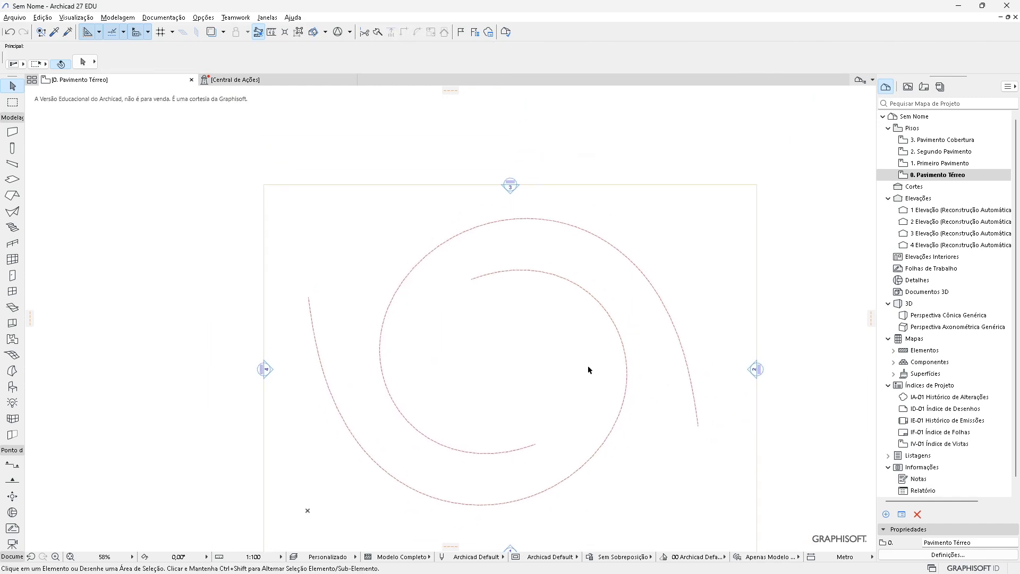
{"action": "middle_click_drag", "start_coordinate": [568, 385], "coordinate": [555, 369]}
{"action": "scroll", "coordinate": [551, 375], "scroll_direction": "up", "scroll_amount": 2}
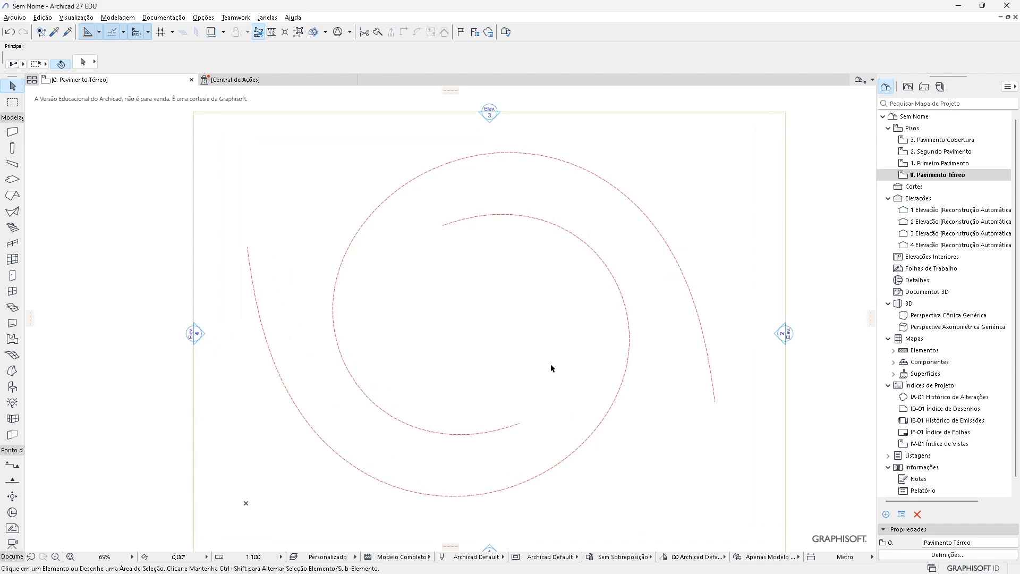
{"action": "left_click", "coordinate": [13, 132]}
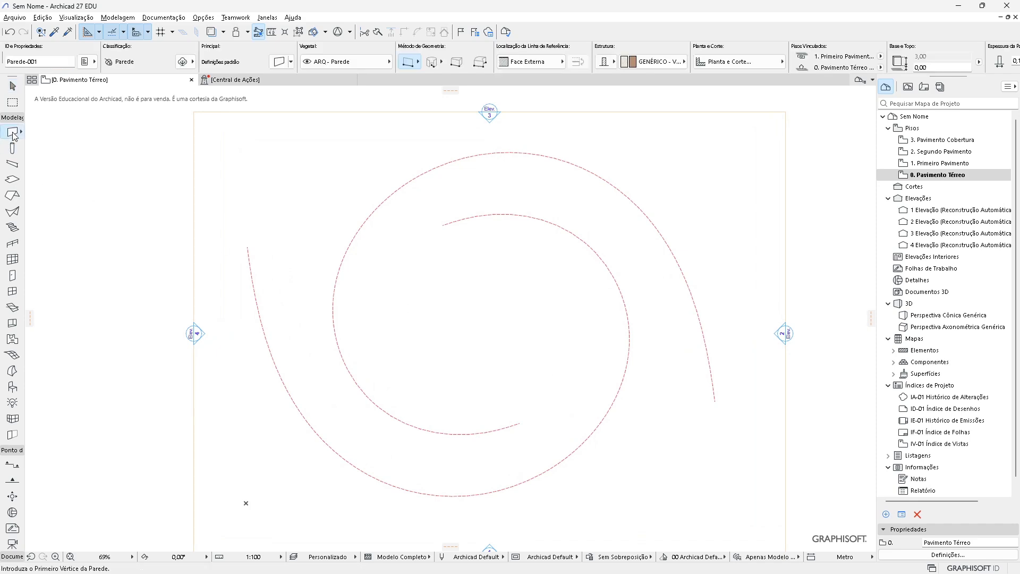
{"action": "left_click", "coordinate": [605, 64]}
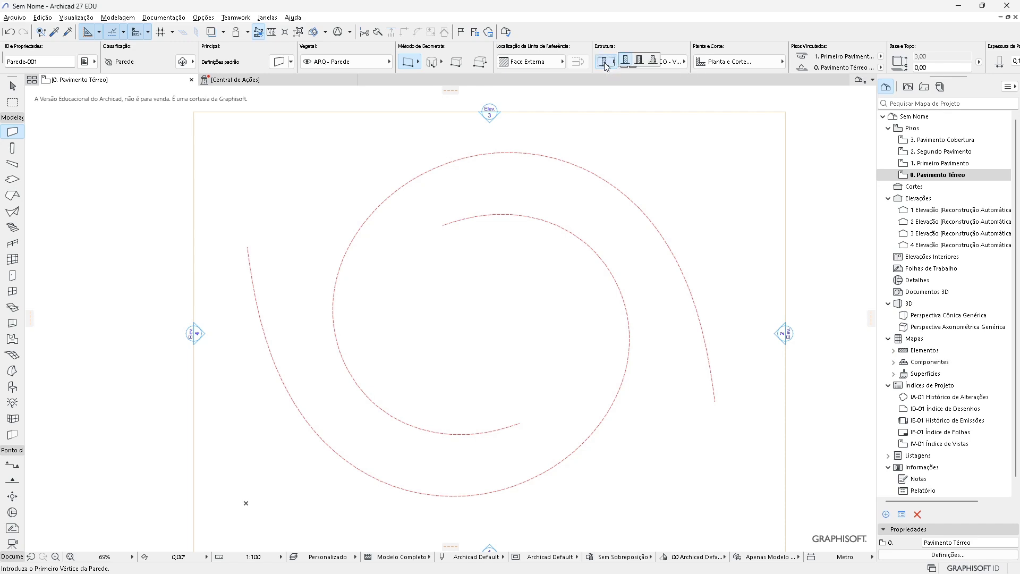
{"action": "left_click", "coordinate": [606, 64]}
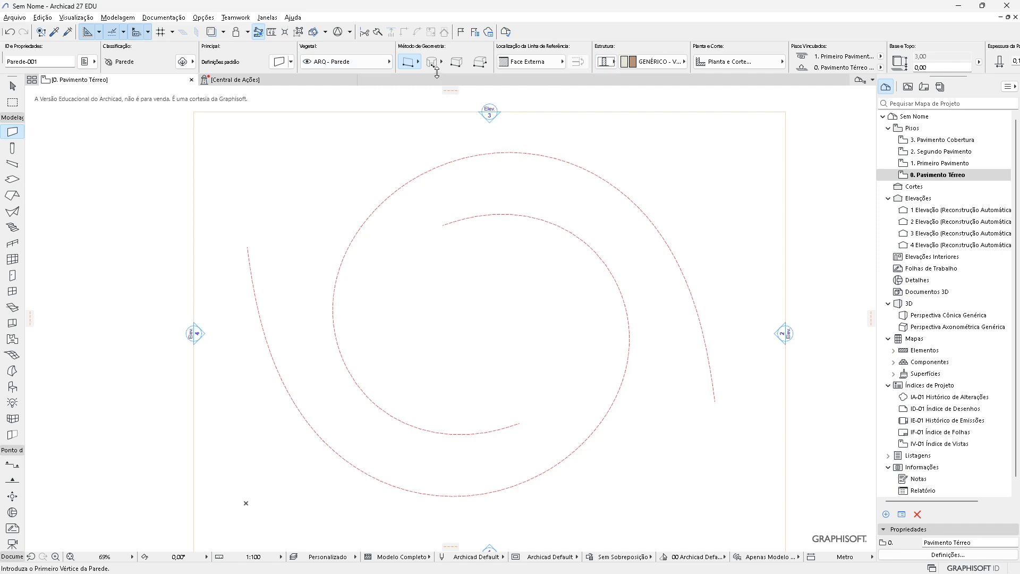
{"action": "scroll", "coordinate": [779, 61], "scroll_direction": "down", "scroll_amount": 3}
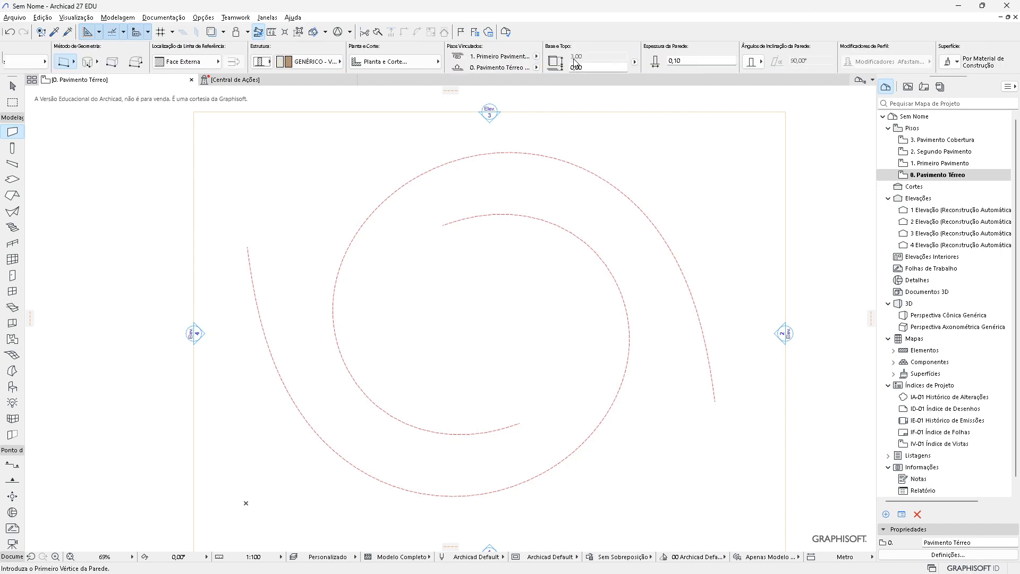
{"action": "left_click", "coordinate": [537, 56]}
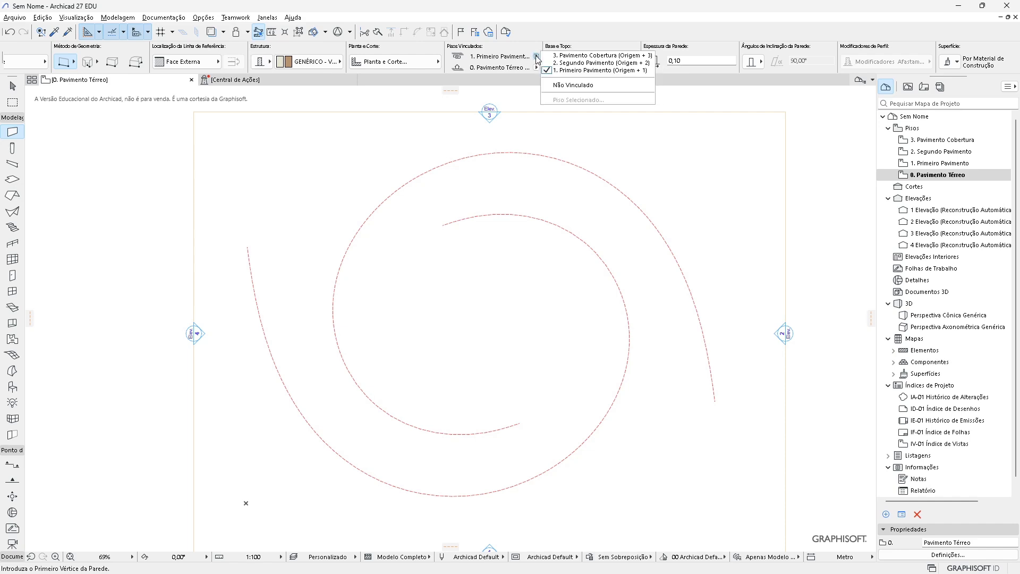
{"action": "left_click", "coordinate": [570, 86]}
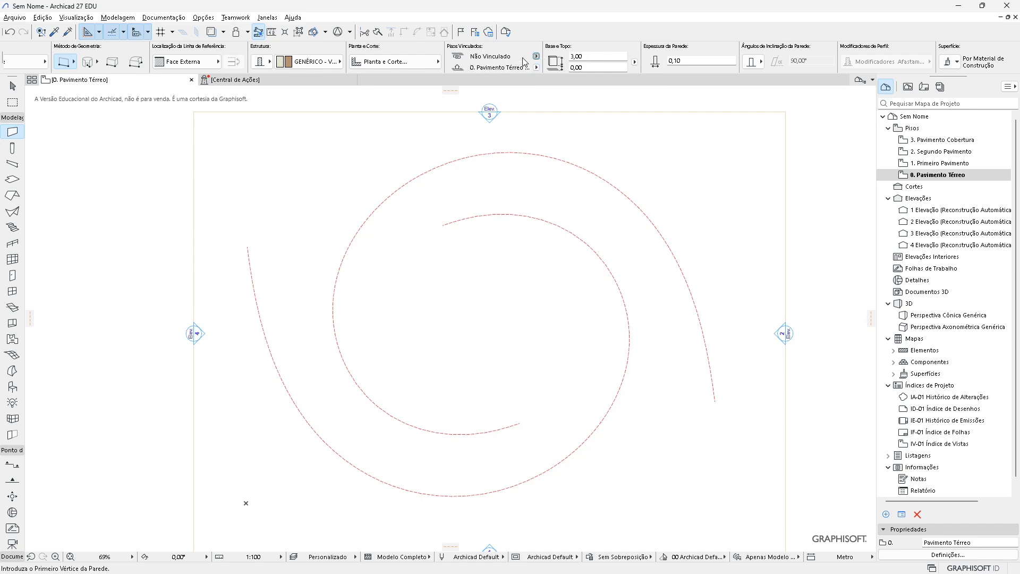
Set the default wall height to 5,00 m and the wall thickness to 0,50 m
{"action": "left_click", "coordinate": [603, 60]}
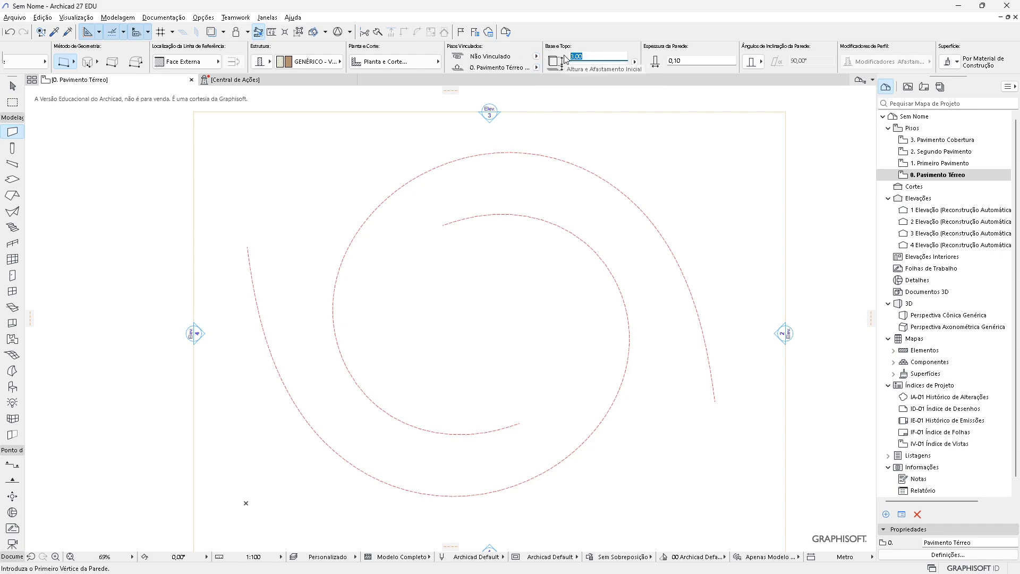
{"action": "type", "text": "5,00"}
{"action": "double_click", "coordinate": [686, 63]}
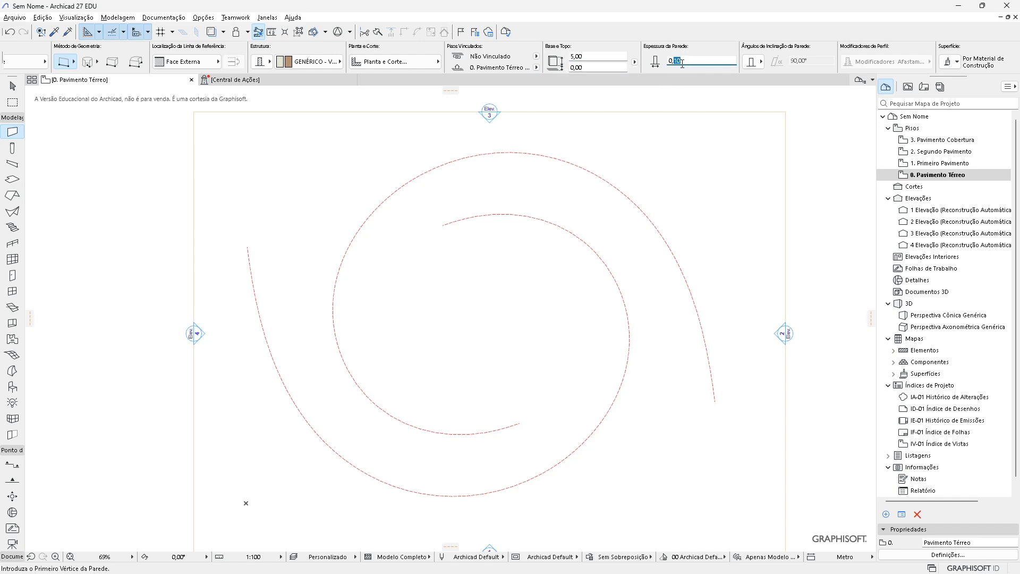
{"action": "key", "text": "Return"}
Change the wall profile to slanted and set its inclination angle to 70°
{"action": "left_click", "coordinate": [753, 61]}
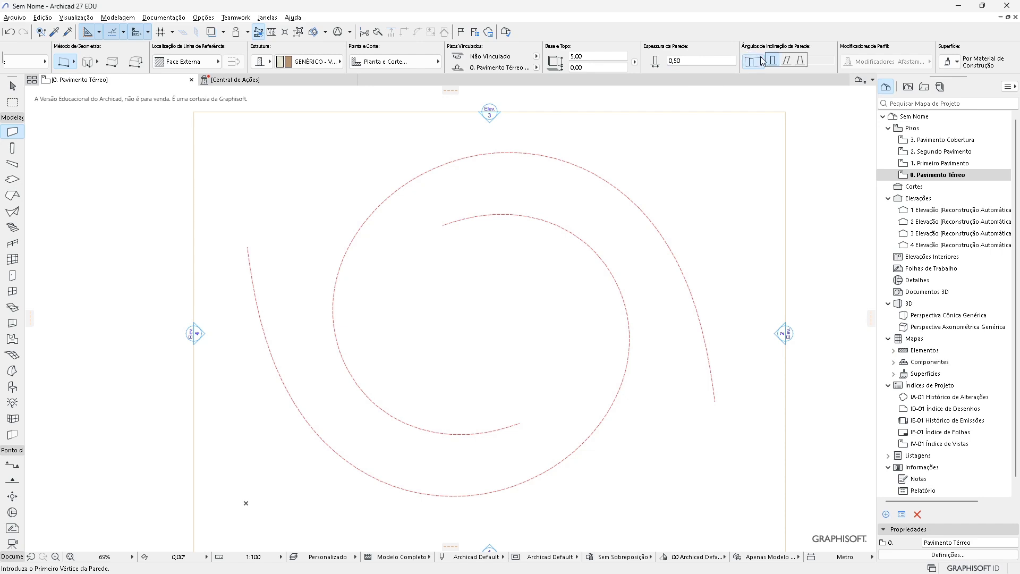
{"action": "left_click", "coordinate": [789, 60]}
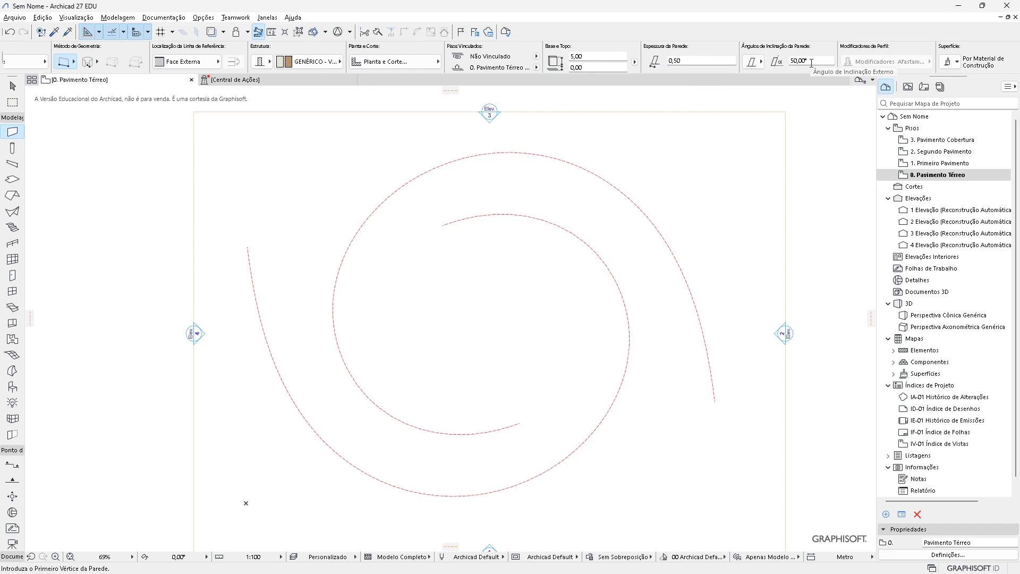
{"action": "double_click", "coordinate": [811, 61]}
{"action": "type", "text": "70"}
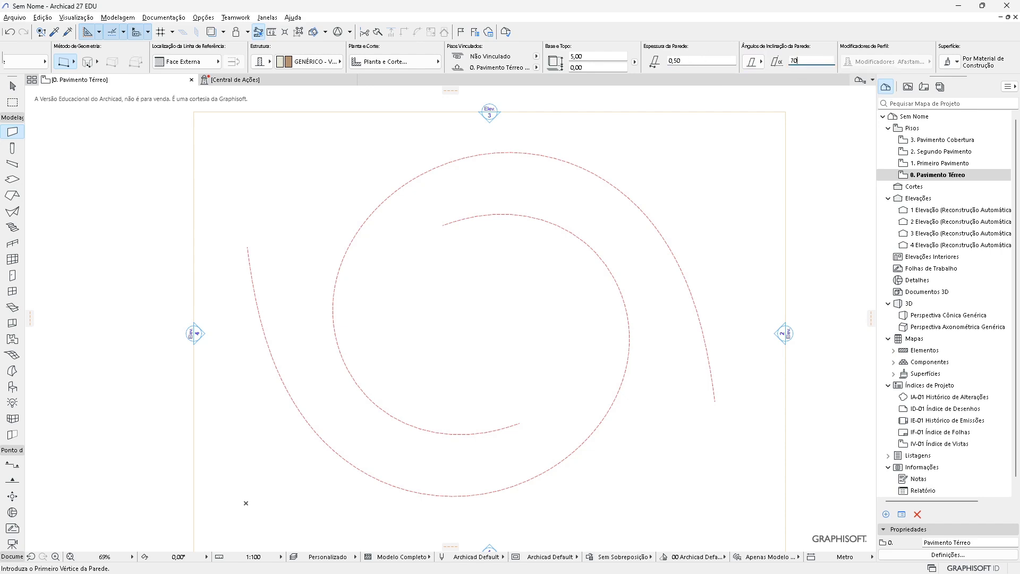
{"action": "key", "text": "Return"}
Generate slanted walls along both spiral splines with the Magic Wand and leave the Wall tool
{"action": "left_click", "coordinate": [295, 369]}
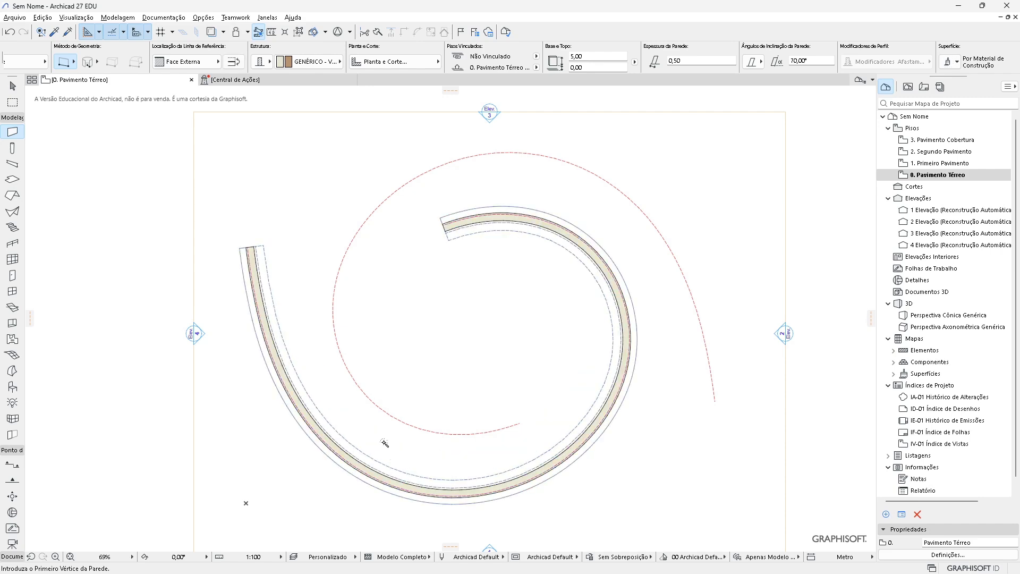
{"action": "left_click", "coordinate": [402, 422]}
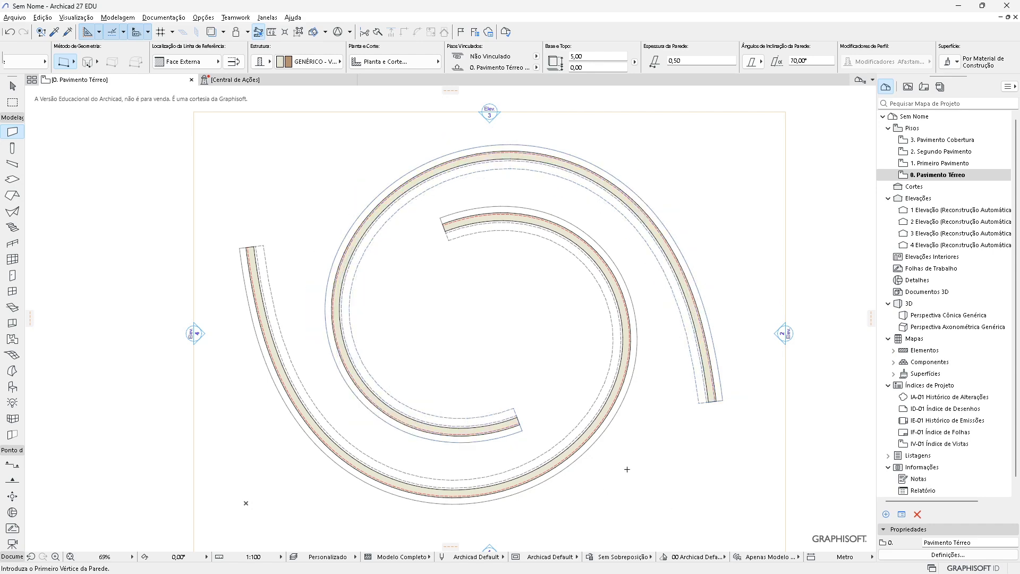
{"action": "scroll", "coordinate": [590, 449], "scroll_direction": "down", "scroll_amount": 2}
{"action": "key", "text": "Escape"}
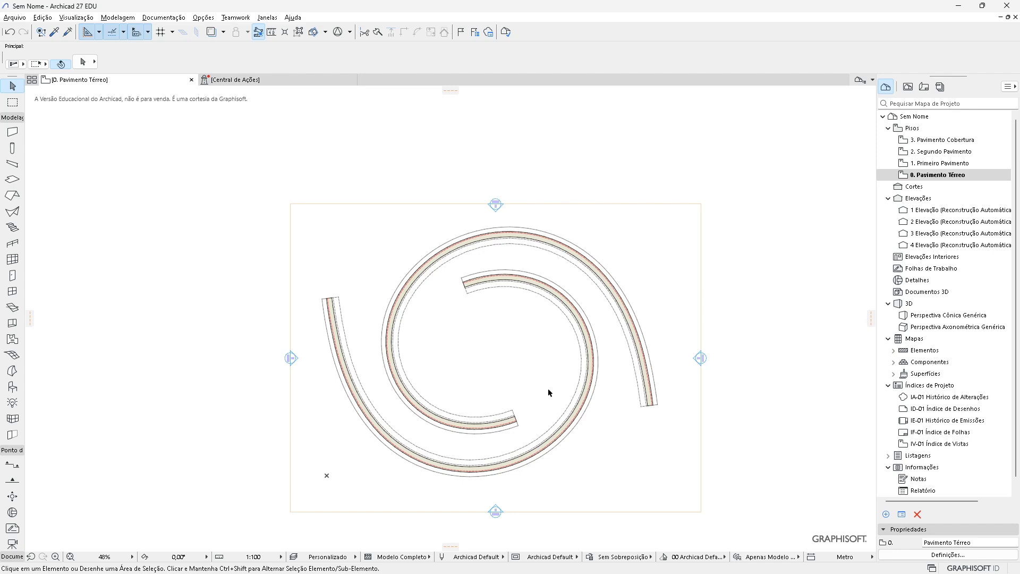
Open the 3D perspective and examine the two slanted spiral walls from several angles
{"action": "key", "text": "F3"}
{"action": "scroll", "coordinate": [541, 381], "scroll_direction": "down", "scroll_amount": 2}
{"action": "scroll", "coordinate": [498, 318], "scroll_direction": "up", "scroll_amount": 2}
{"action": "left_click_drag", "start_coordinate": [410, 348], "coordinate": [301, 370]}
{"action": "left_click", "coordinate": [405, 317]}
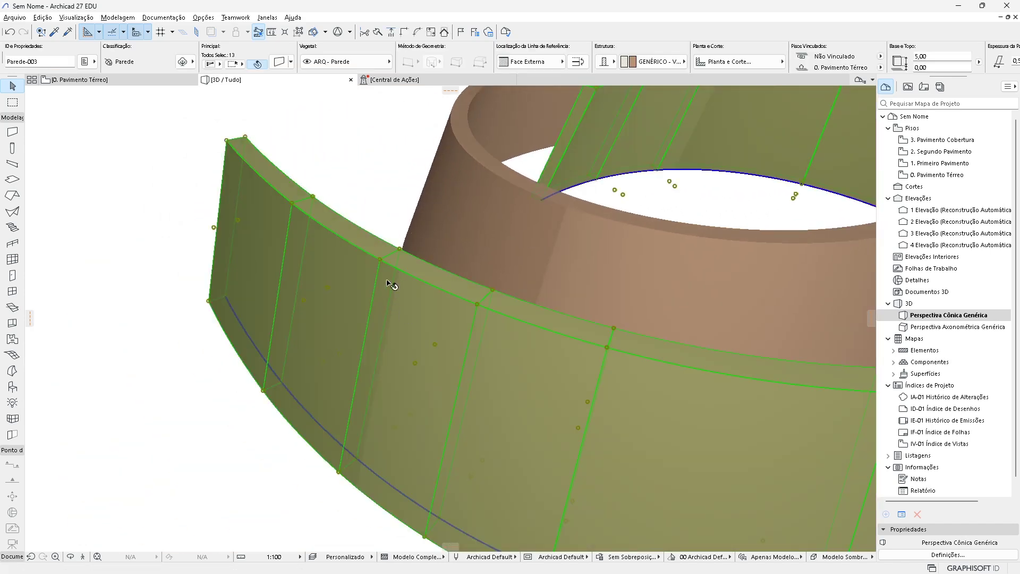
{"action": "left_click_drag", "start_coordinate": [380, 304], "coordinate": [421, 303]}
{"action": "key", "text": "Escape"}
{"action": "left_click_drag", "start_coordinate": [560, 248], "coordinate": [378, 355]}
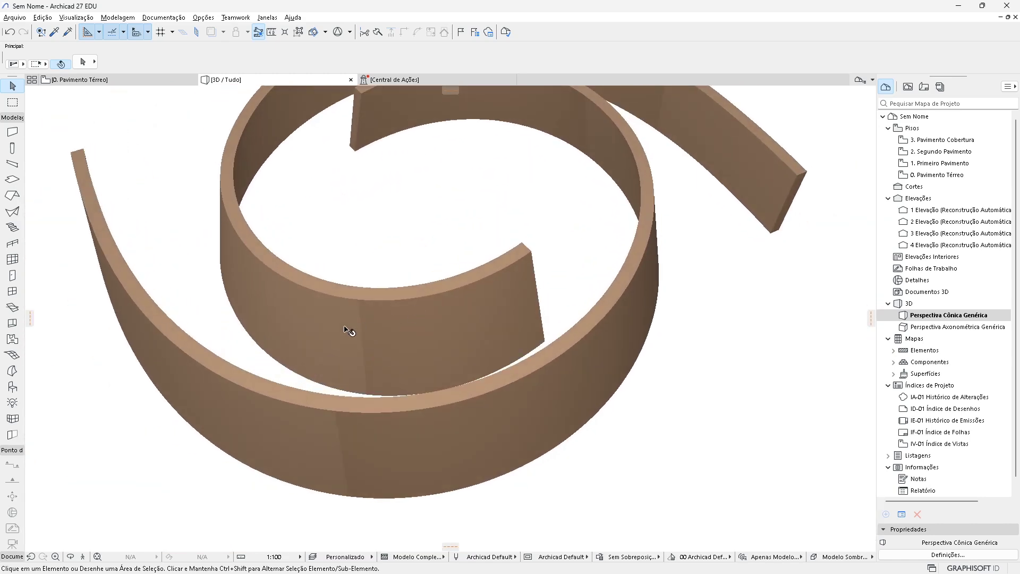
{"action": "scroll", "coordinate": [372, 309], "scroll_direction": "up", "scroll_amount": 3}
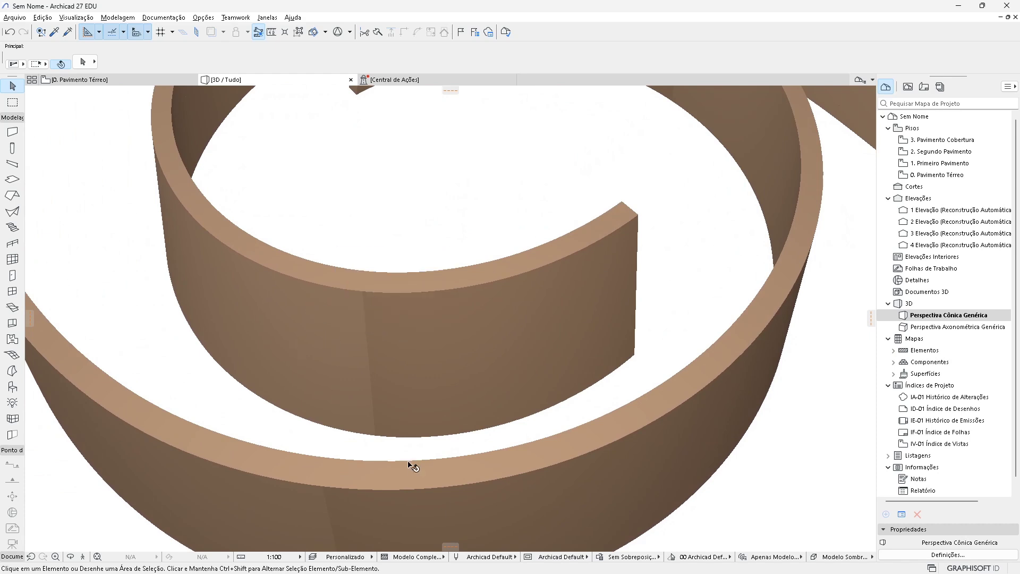
{"action": "left_click_drag", "start_coordinate": [412, 465], "coordinate": [531, 379]}
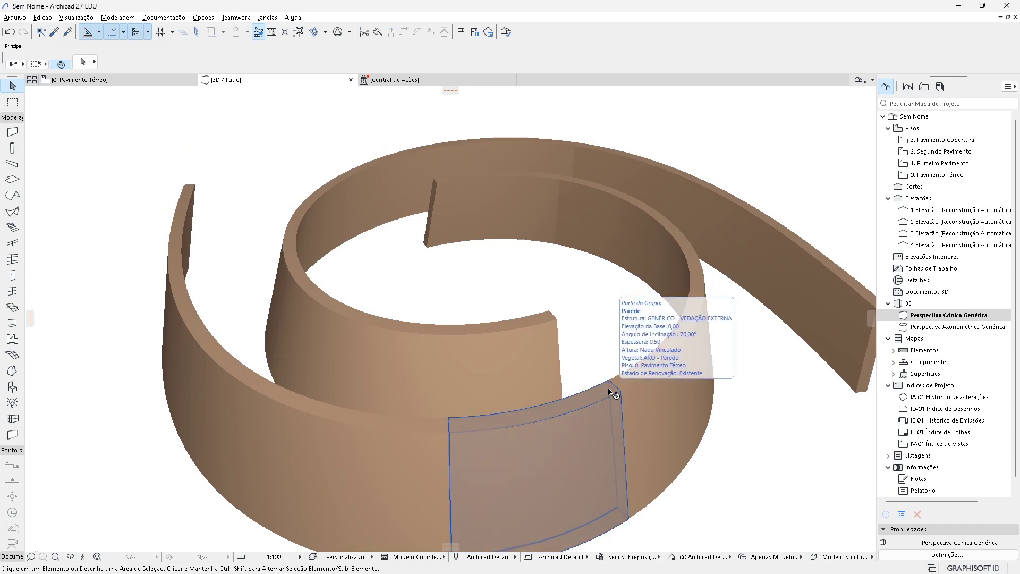
Select both spiral wall groups in 3D, set their inclination angle to 60°, and clear the selection
{"action": "left_click", "coordinate": [274, 423]}
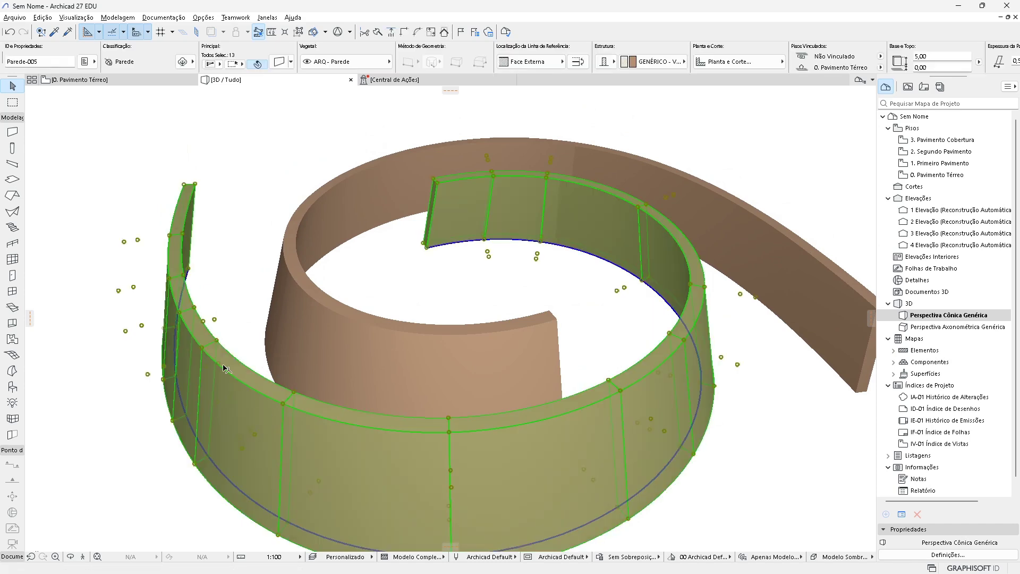
{"action": "left_click", "coordinate": [472, 353], "text": "shift"}
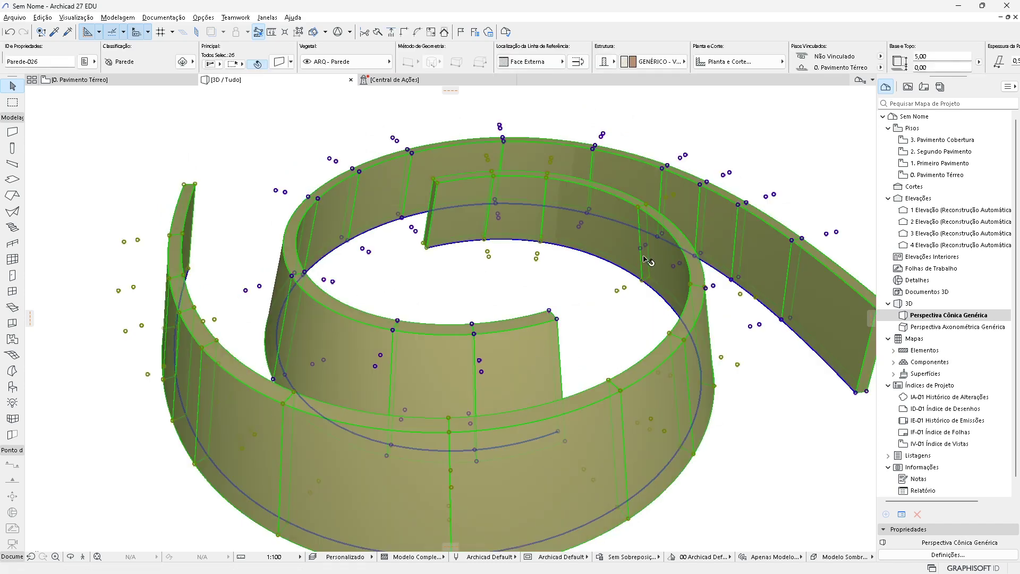
{"action": "scroll", "coordinate": [839, 57], "scroll_direction": "right", "scroll_amount": 3}
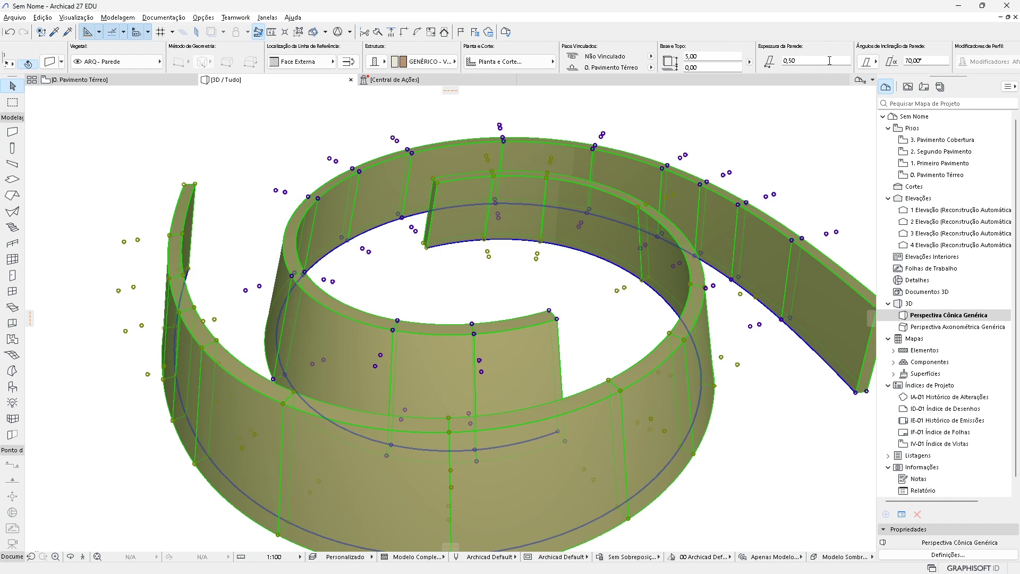
{"action": "scroll", "coordinate": [830, 60], "scroll_direction": "right", "scroll_amount": 3}
{"action": "left_click", "coordinate": [706, 62]}
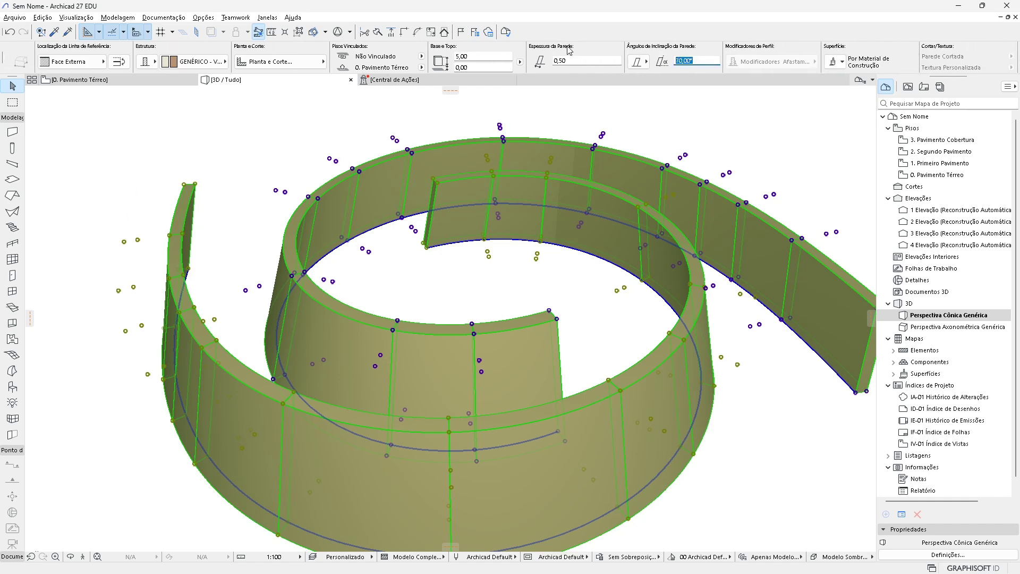
{"action": "type", "text": "60"}
{"action": "key", "text": "Return"}
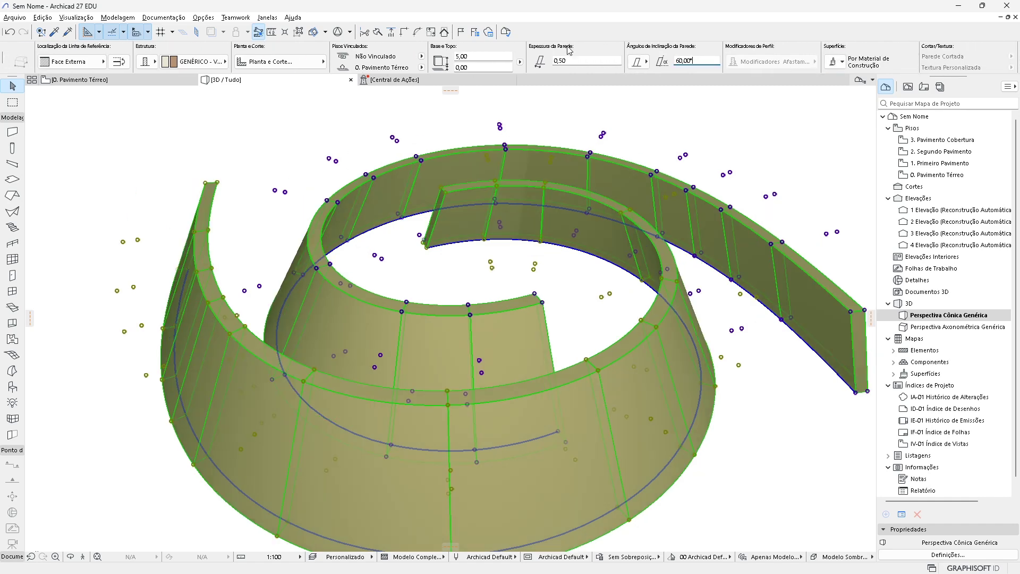
{"action": "left_click", "coordinate": [508, 279]}
{"action": "mouse_move", "coordinate": [429, 285]}
{"action": "middle_mouse_down", "text": "shift"}
{"action": "mouse_move", "coordinate": [462, 292]}
{"action": "mouse_move", "coordinate": [374, 323]}
{"action": "mouse_move", "coordinate": [481, 264]}
{"action": "mouse_move", "coordinate": [704, 221]}
{"action": "mouse_move", "coordinate": [530, 283]}
{"action": "mouse_move", "coordinate": [409, 358]}
{"action": "mouse_move", "coordinate": [480, 364]}
{"action": "mouse_move", "coordinate": [413, 282]}
{"action": "mouse_move", "coordinate": [440, 255]}
{"action": "mouse_move", "coordinate": [431, 273]}
{"action": "middle_mouse_up", "text": "shift"}
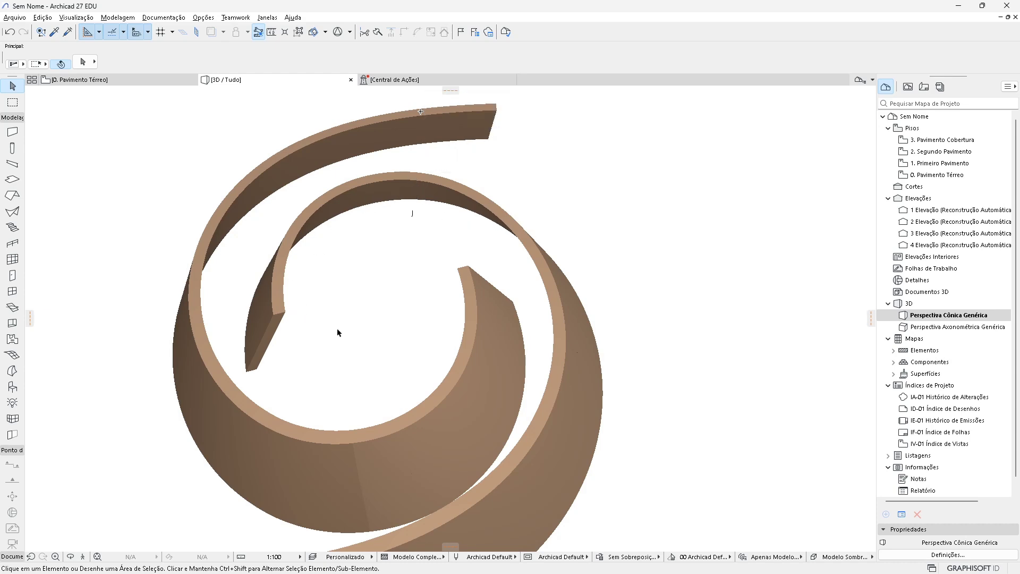
Try an inclination angle of 40° on both spiral wall groups and view them from above
{"action": "left_click", "coordinate": [433, 391]}
{"action": "left_click", "coordinate": [593, 391], "text": "shift"}
{"action": "scroll", "coordinate": [772, 63], "scroll_direction": "down", "scroll_amount": 5}
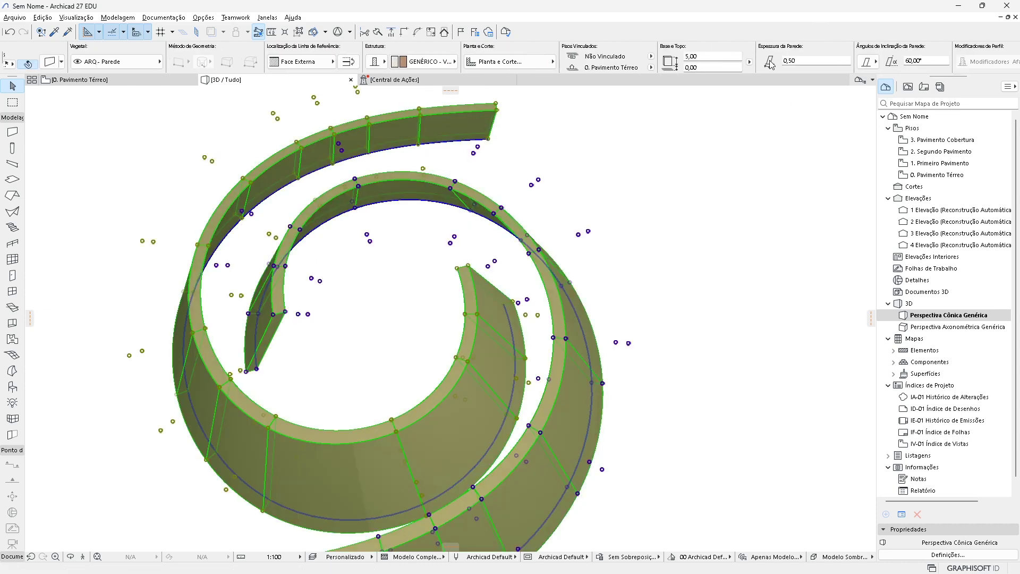
{"action": "left_click", "coordinate": [907, 61]}
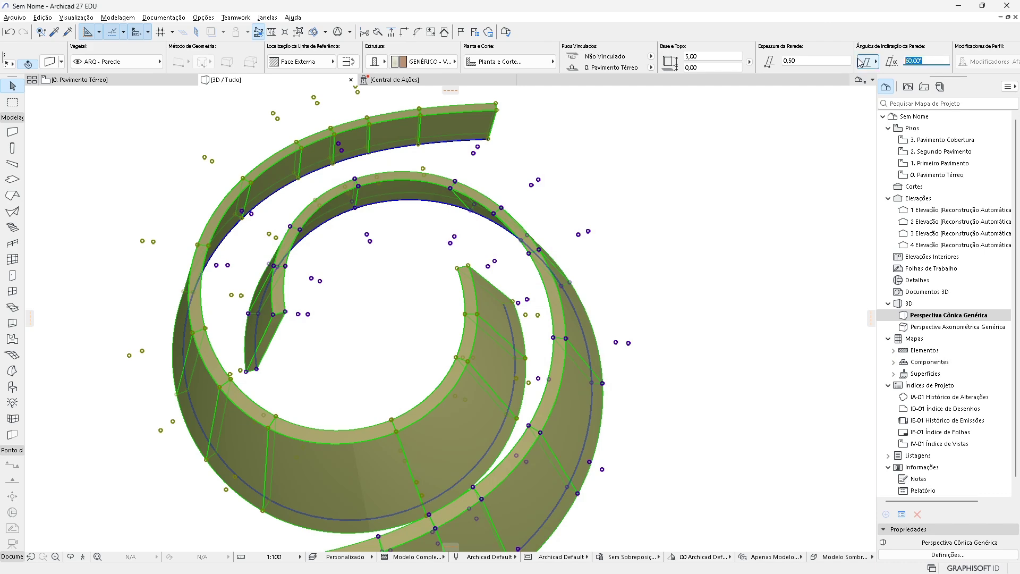
{"action": "type", "text": "40"}
{"action": "key", "text": "Return"}
{"action": "middle_click_drag", "start_coordinate": [464, 366], "coordinate": [518, 272], "text": "shift"}
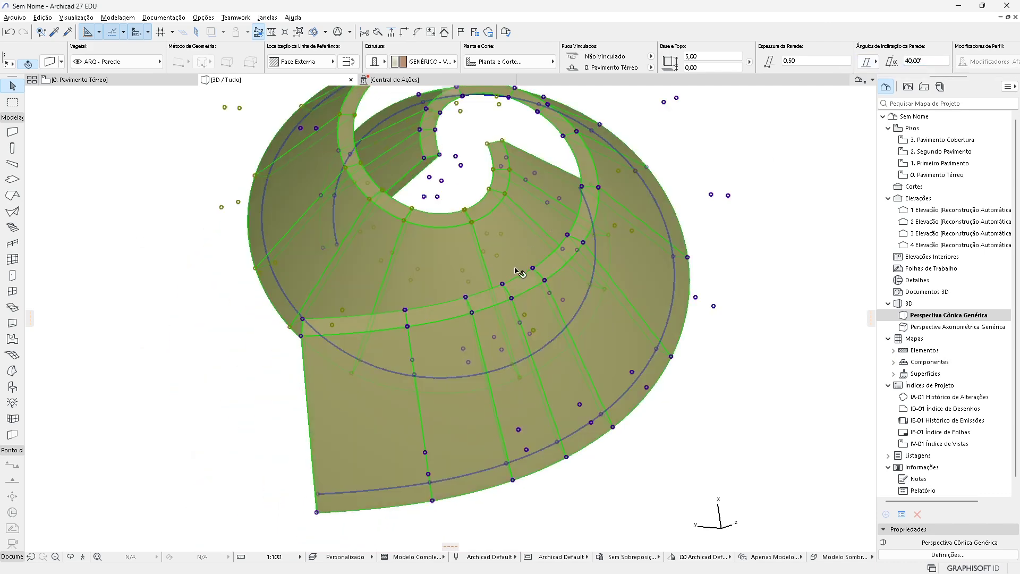
{"action": "key", "text": "Escape"}
{"action": "middle_click_drag", "start_coordinate": [496, 218], "coordinate": [680, 343], "text": "shift"}
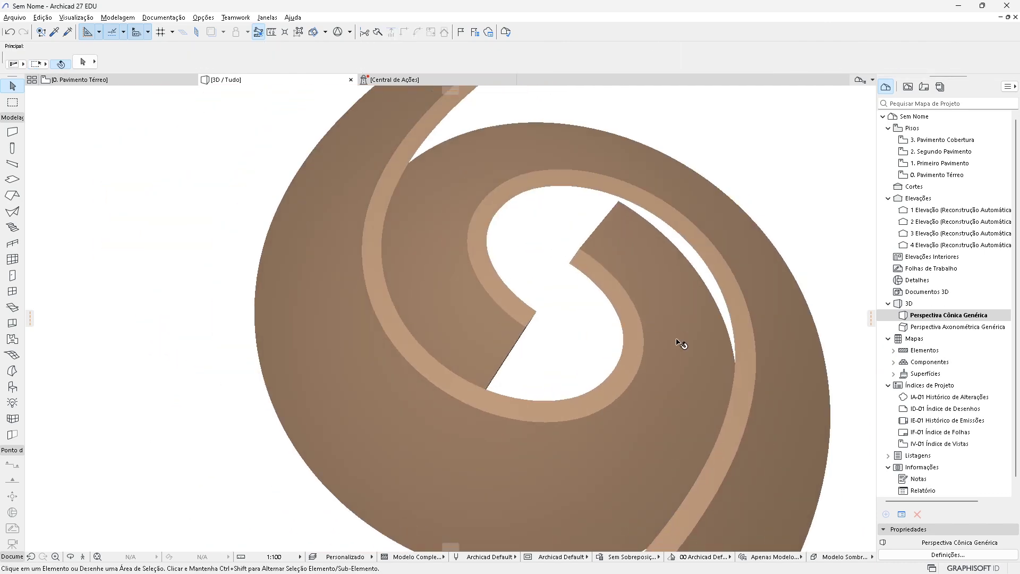
Undo the last inclination angle change on the spiral walls and clear the selection
{"action": "key", "text": "ctrl+z"}
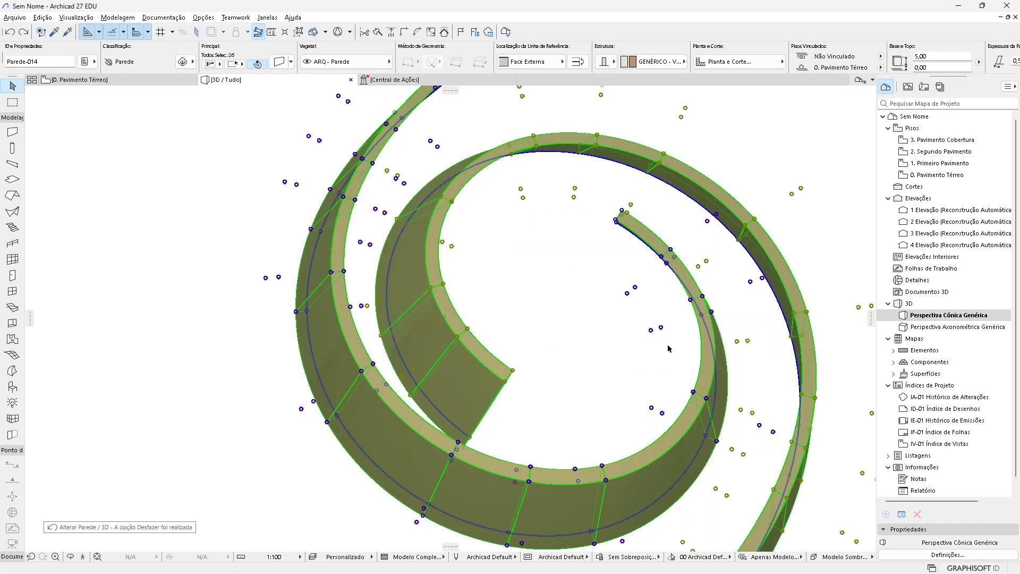
{"action": "key", "text": "Escape"}
{"action": "middle_click_drag", "start_coordinate": [672, 350], "coordinate": [622, 357], "text": "shift"}
Return to the ground floor plan and examine the arc segments and reference line of the lower-left spiral wall
{"action": "key", "text": "F2"}
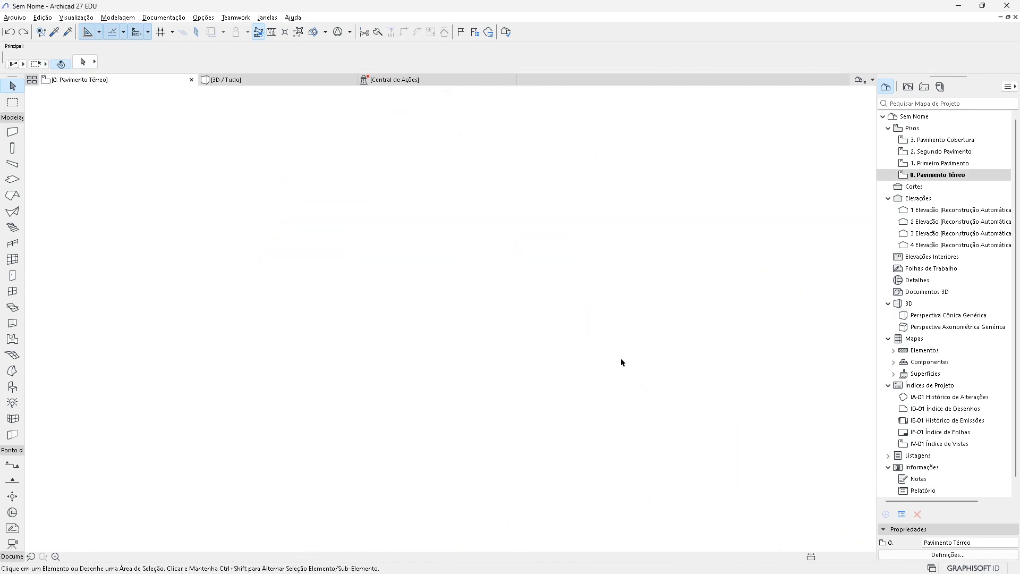
{"action": "scroll", "coordinate": [553, 343], "scroll_direction": "up", "scroll_amount": 3}
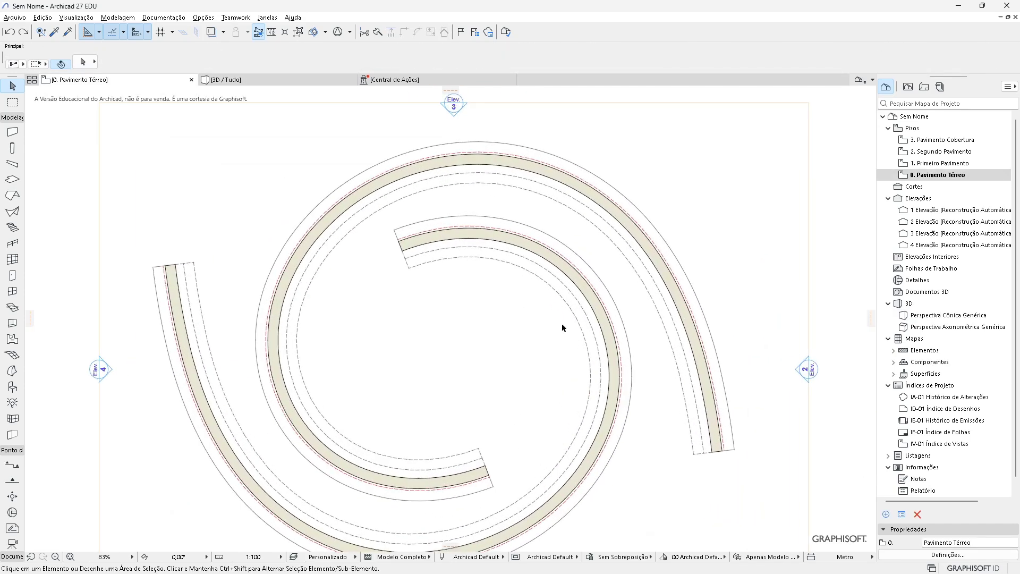
{"action": "scroll", "coordinate": [533, 296], "scroll_direction": "down", "scroll_amount": 2}
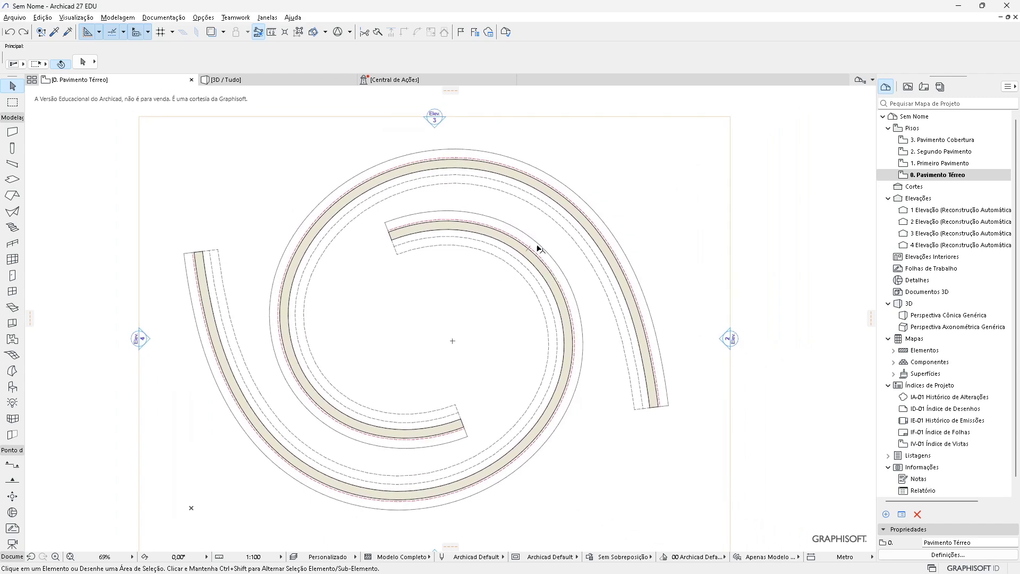
{"action": "left_click", "coordinate": [565, 303]}
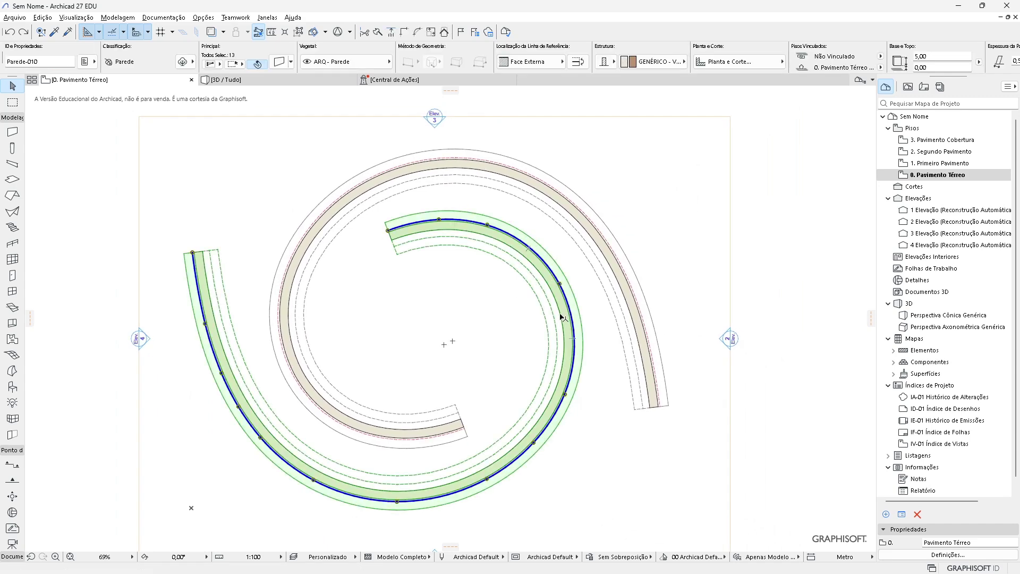
{"action": "scroll", "coordinate": [433, 228], "scroll_direction": "up", "scroll_amount": 2}
{"action": "scroll", "coordinate": [441, 227], "scroll_direction": "up", "scroll_amount": 2}
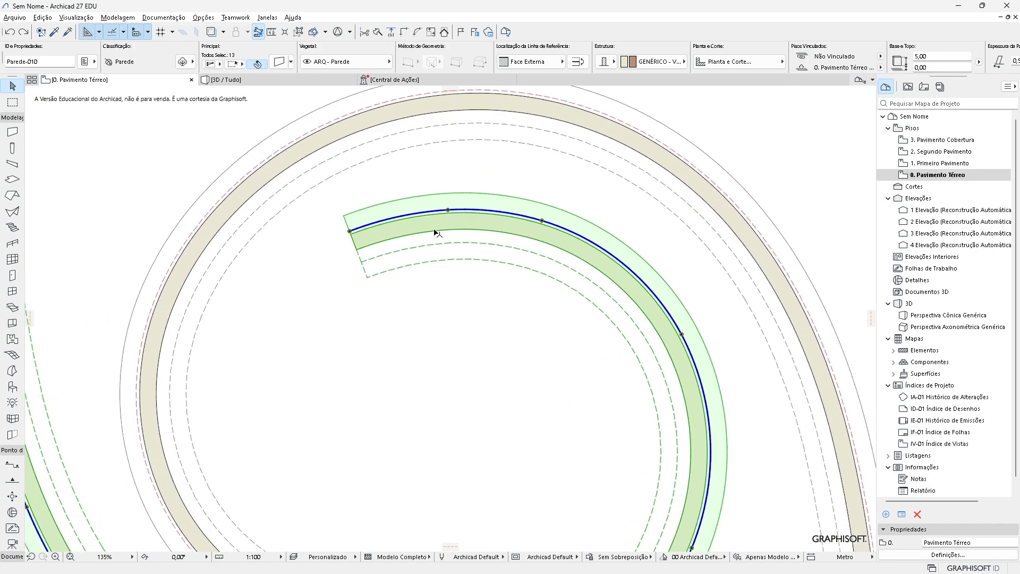
{"action": "scroll", "coordinate": [632, 291], "scroll_direction": "down", "scroll_amount": 3}
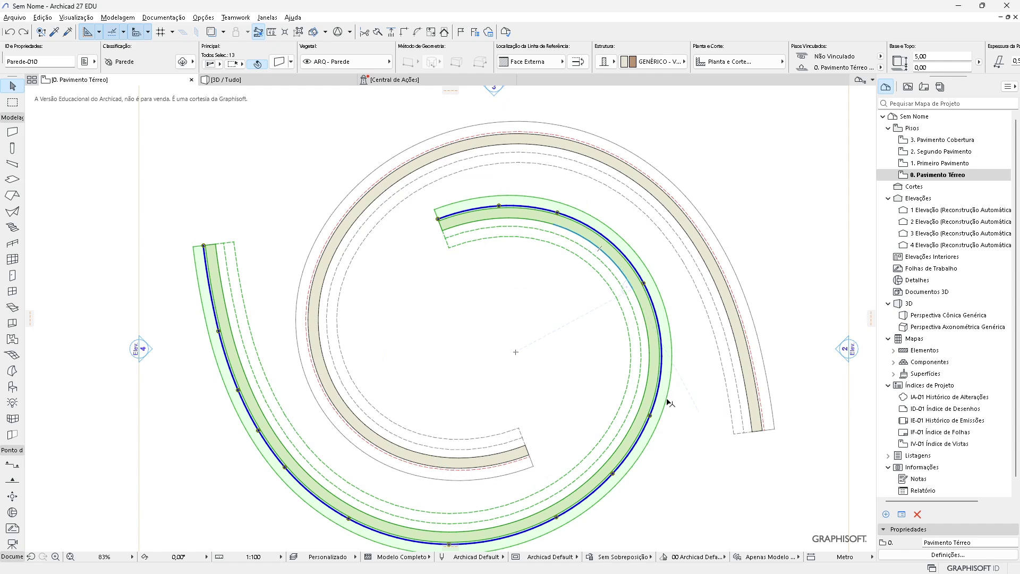
{"action": "mouse_move", "coordinate": [668, 399]}
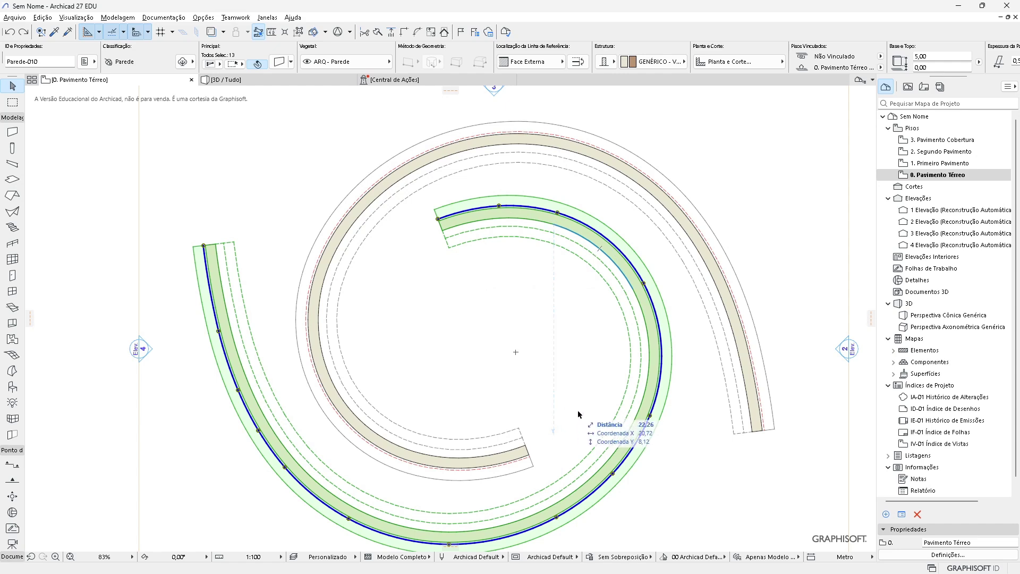
{"action": "key", "text": "Escape"}
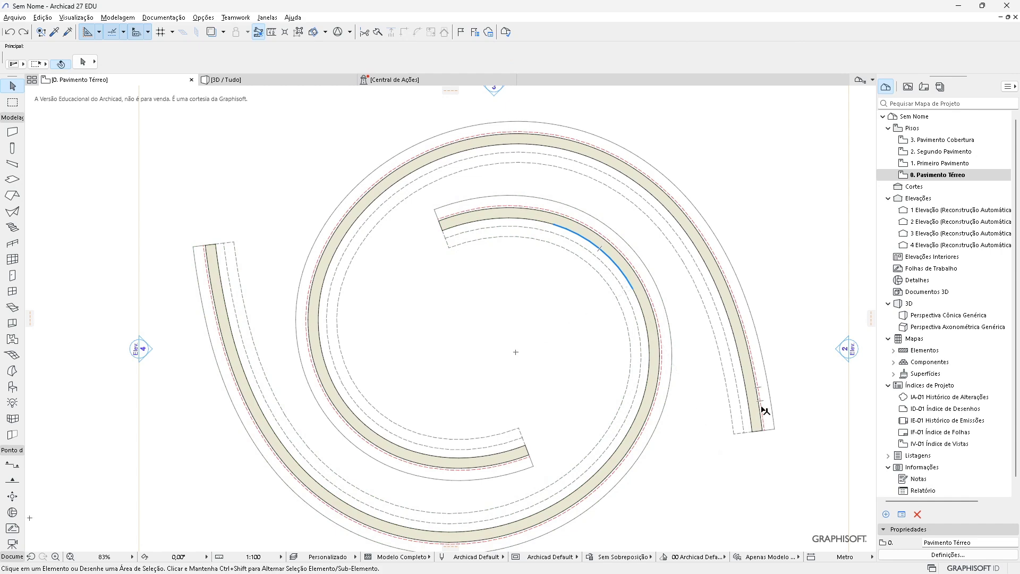
Delete the spiral wall group running along the upper-right arm of the double spiral
{"action": "left_click", "coordinate": [761, 419]}
{"action": "key", "text": "Escape"}
{"action": "left_click", "coordinate": [703, 277]}
{"action": "key", "text": "Delete"}
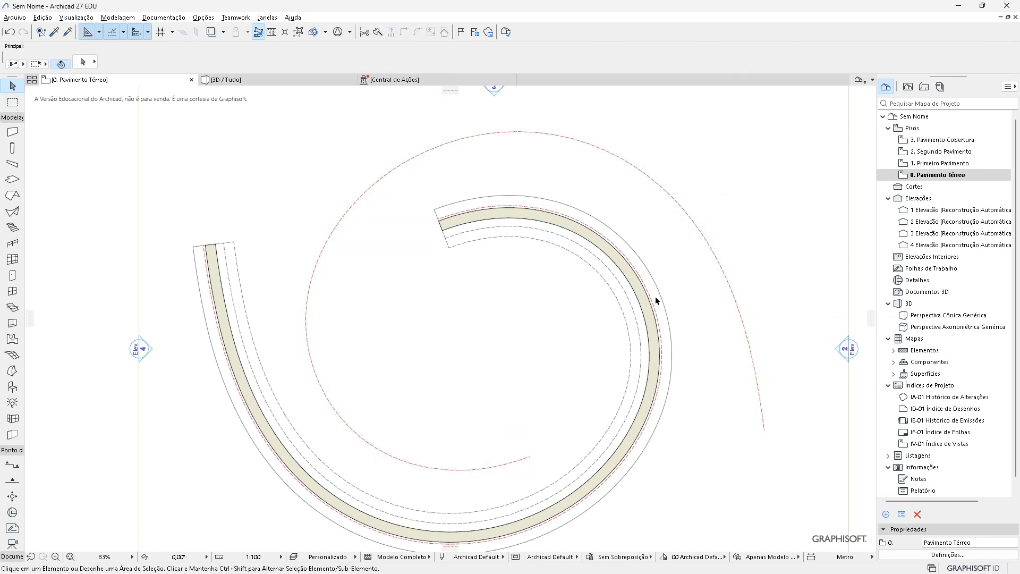
Trace the upper-right spiral guide curve with three consecutive three-point arcs, starting from its outer end
{"action": "left_click", "coordinate": [12, 557]}
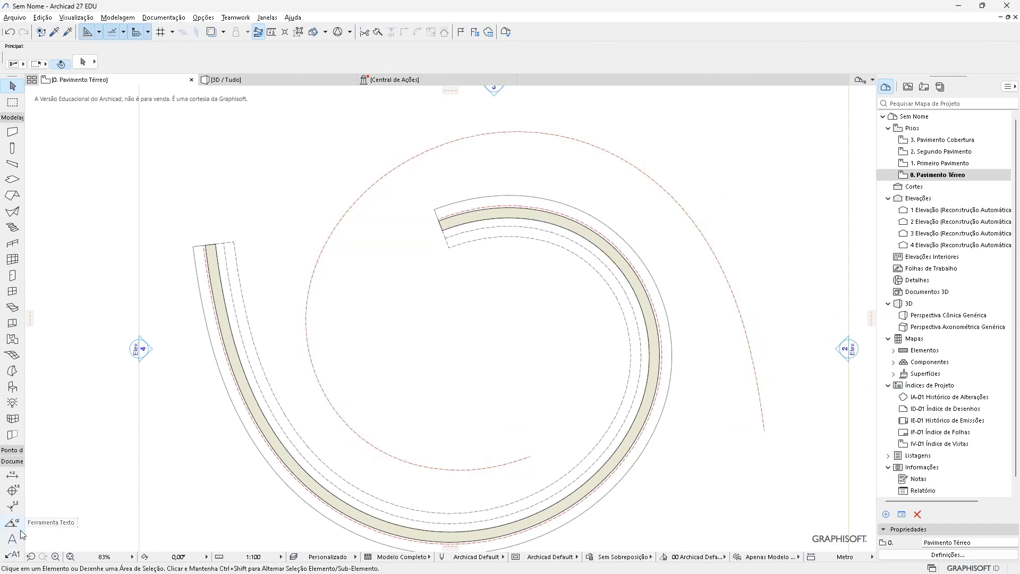
{"action": "left_click", "coordinate": [12, 118]}
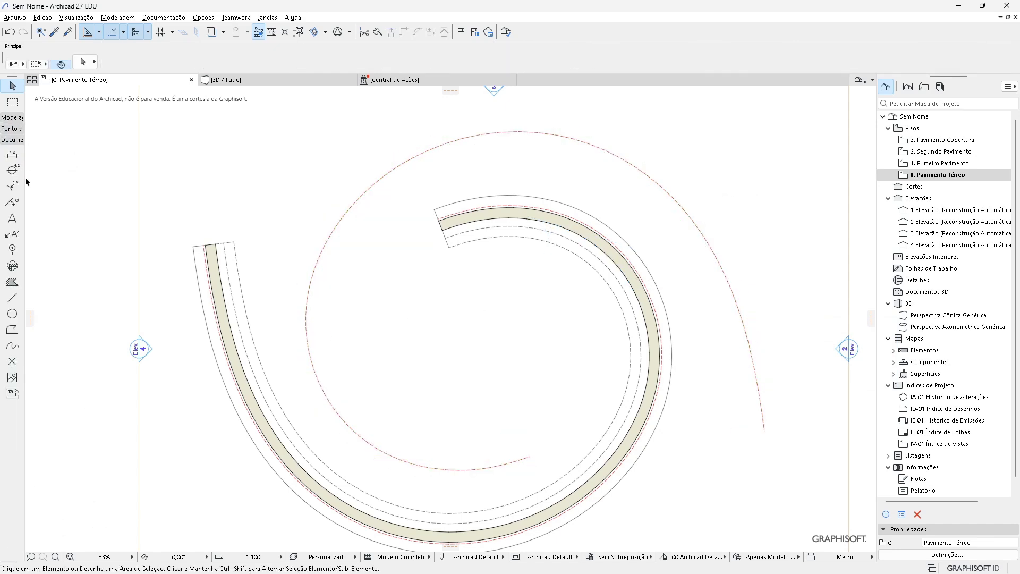
{"action": "left_click", "coordinate": [15, 315]}
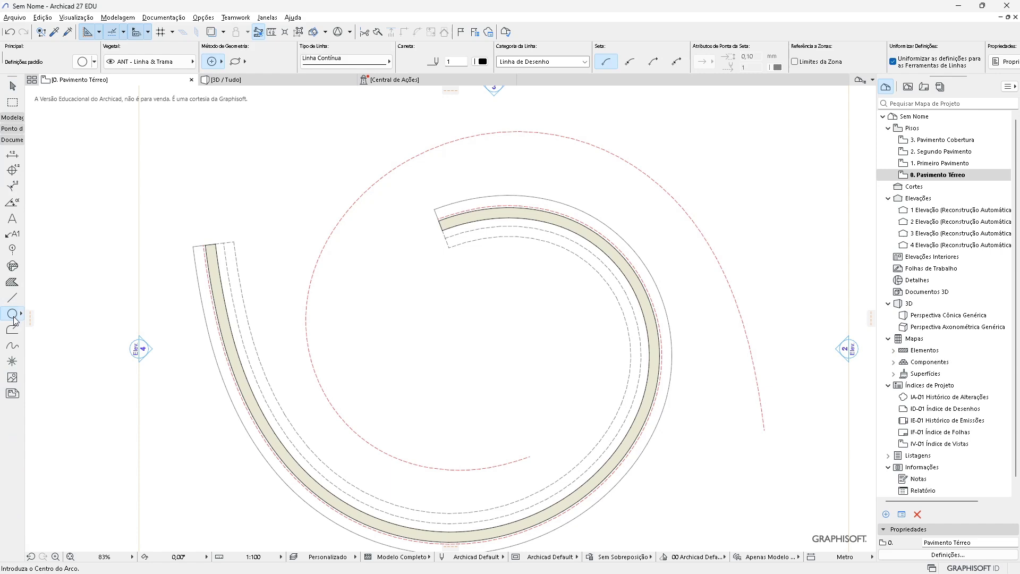
{"action": "left_click", "coordinate": [212, 63]}
{"action": "left_click", "coordinate": [235, 56]}
{"action": "left_click", "coordinate": [765, 428]}
{"action": "left_click", "coordinate": [755, 368]}
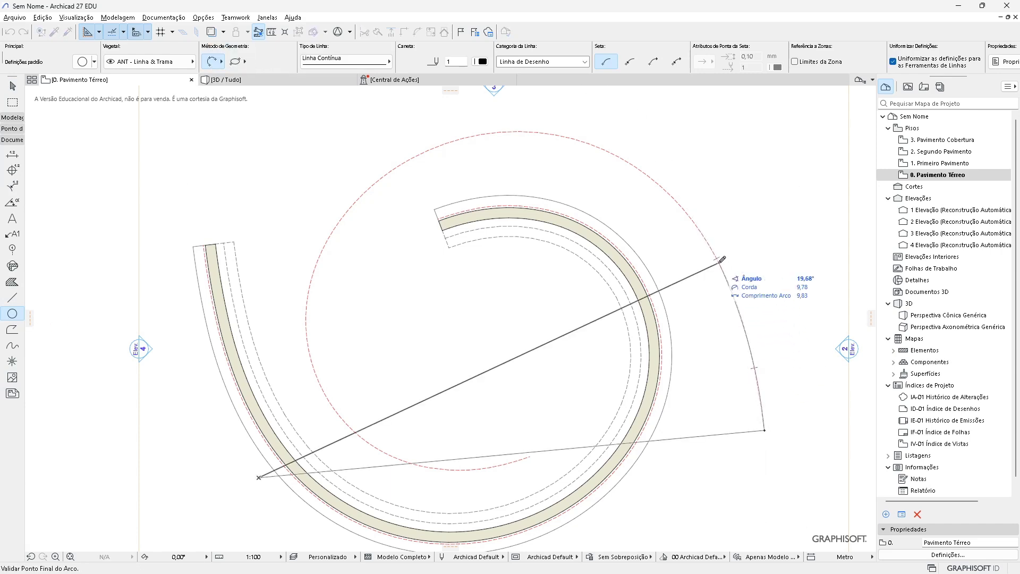
{"action": "left_click", "coordinate": [722, 260]}
{"action": "left_click", "coordinate": [719, 262]}
{"action": "left_click", "coordinate": [658, 183]}
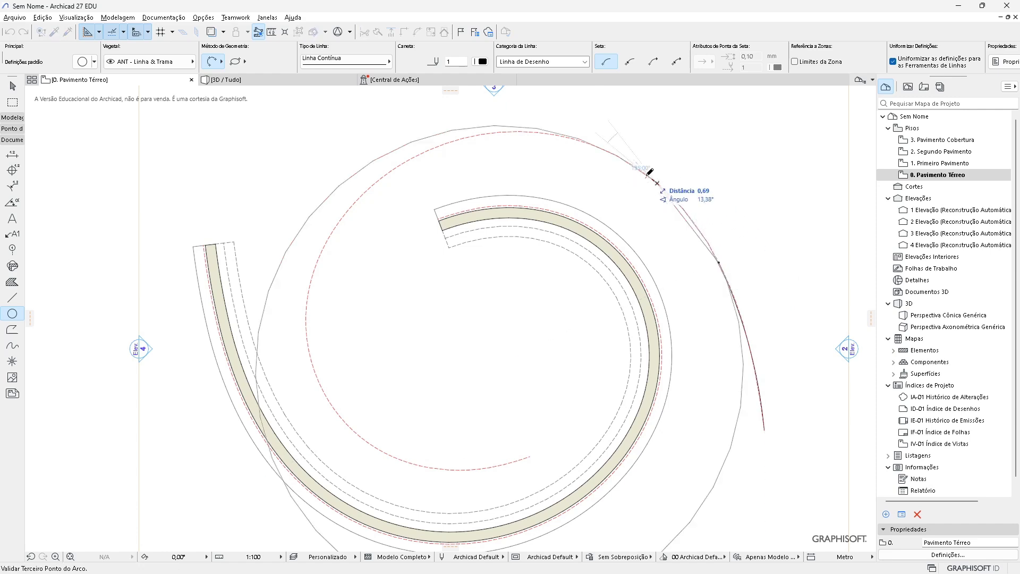
{"action": "left_click", "coordinate": [565, 133]}
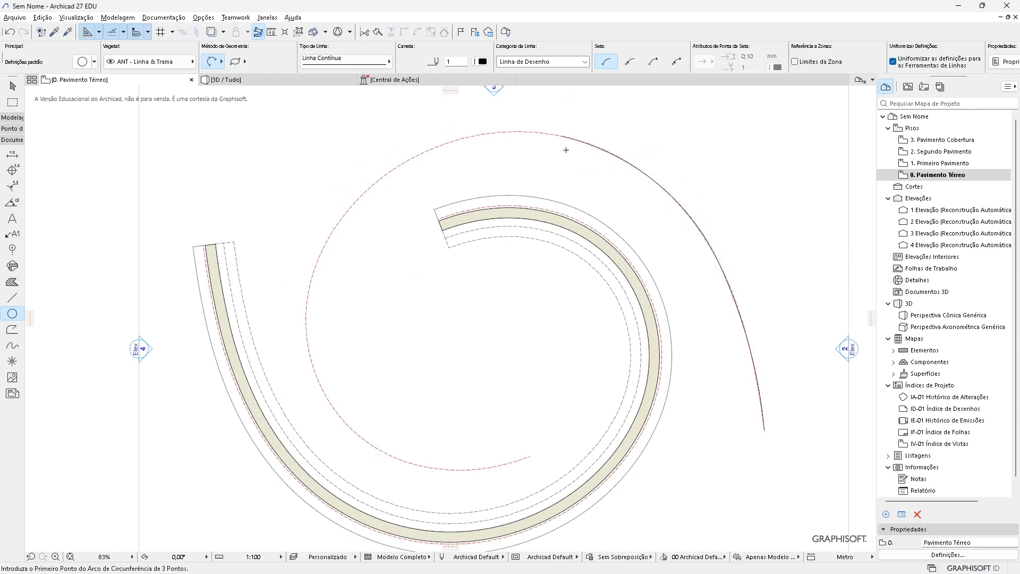
{"action": "left_click", "coordinate": [561, 136]}
{"action": "left_click", "coordinate": [475, 136]}
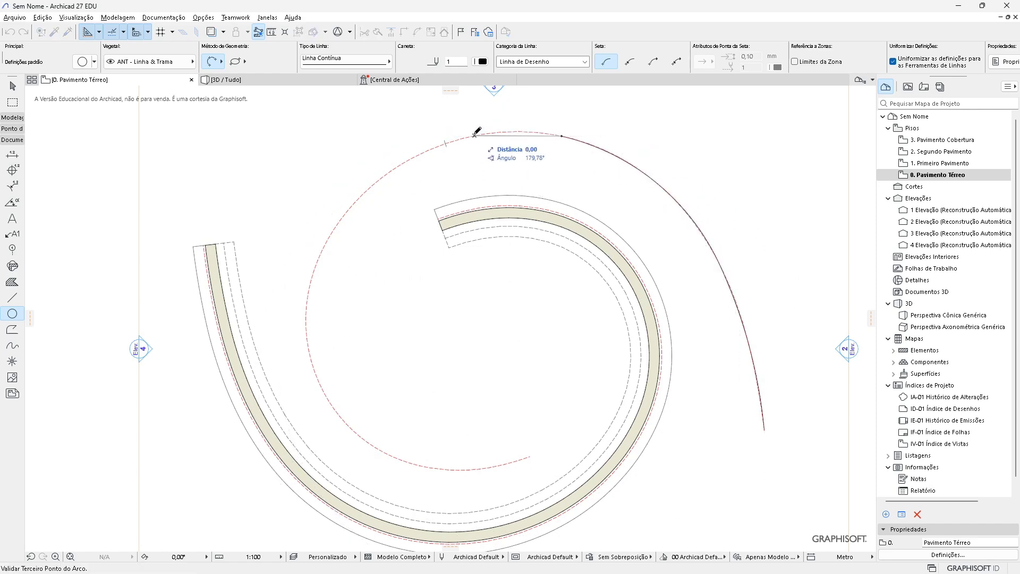
{"action": "left_click", "coordinate": [411, 156]}
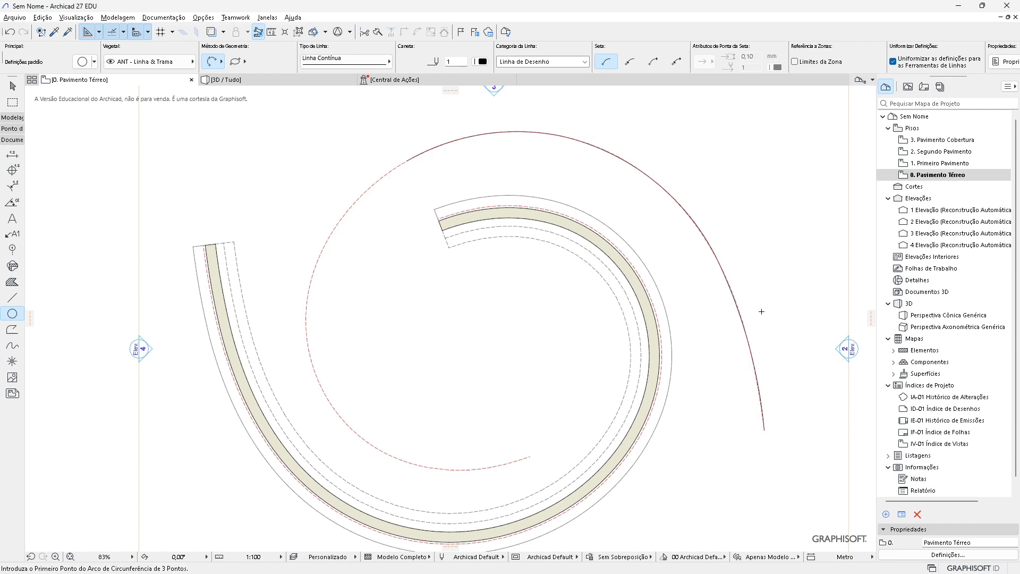
Undo the three traced arcs and the deletion of the upper-right spiral wall group
{"action": "key", "text": "ctrl+z"}
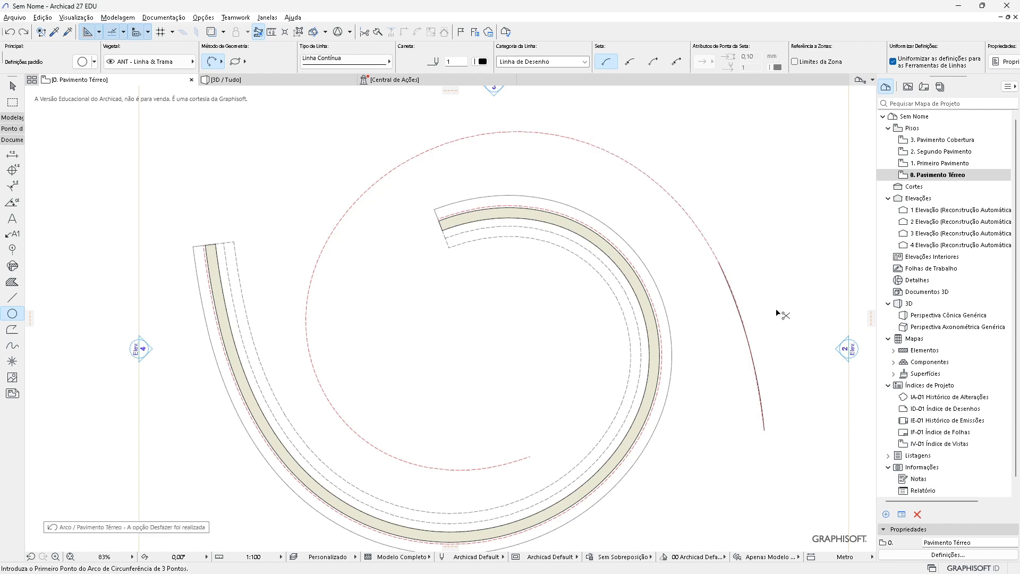
{"action": "left_click", "coordinate": [12, 85]}
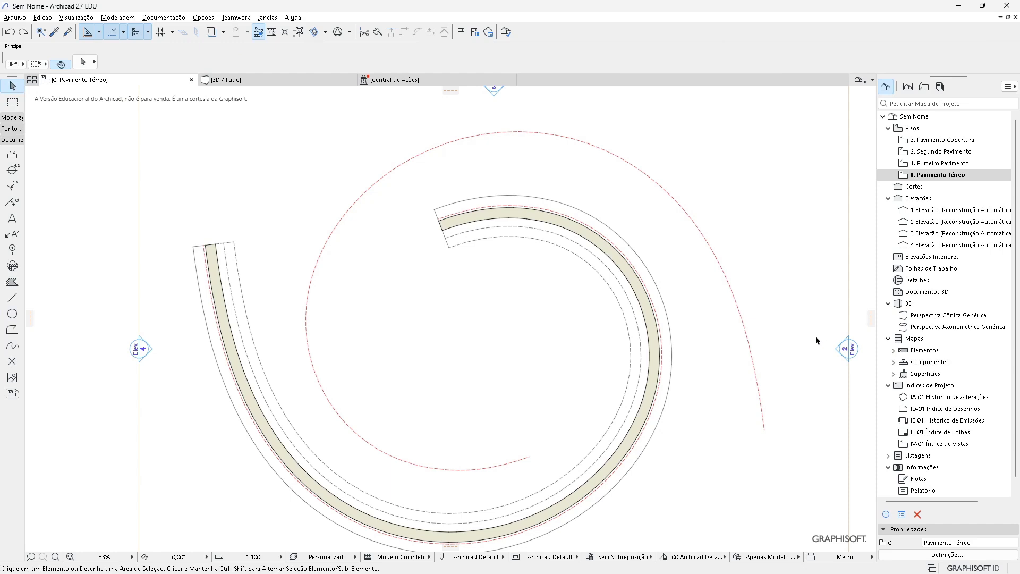
{"action": "key", "text": "ctrl+z"}
{"action": "left_click", "coordinate": [796, 332]}
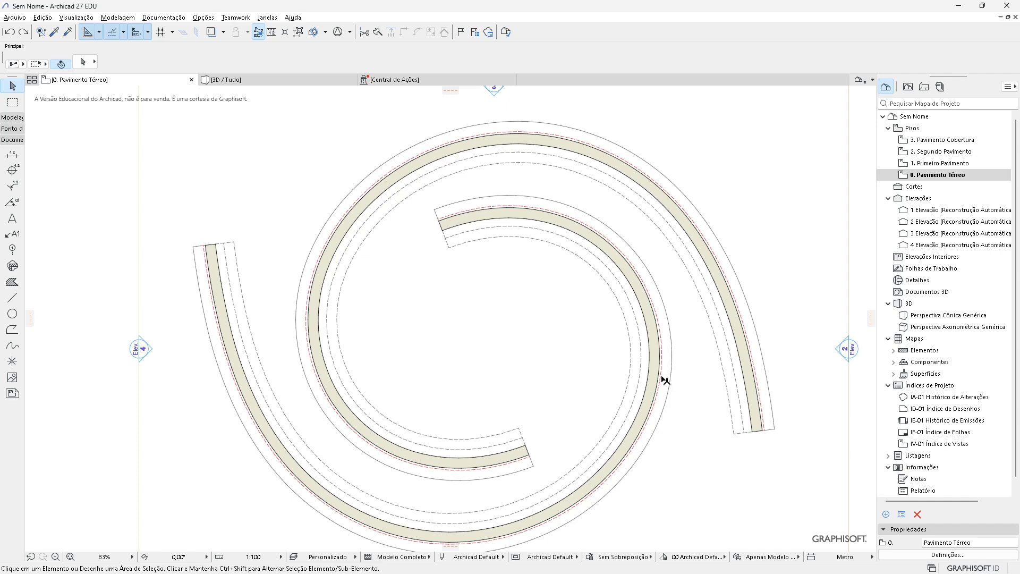
Examine the slanted spiral walls in 3D from several angles and compare them with the ground floor plan
{"action": "key", "text": "F3"}
{"action": "middle_click_drag", "start_coordinate": [537, 339], "coordinate": [595, 380], "text": "shift"}
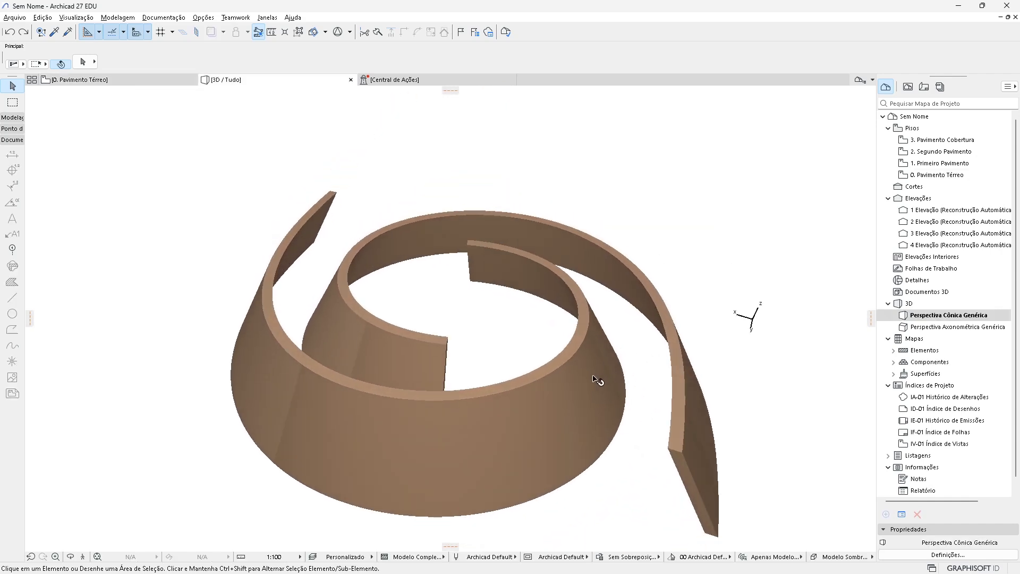
{"action": "key", "text": "F2"}
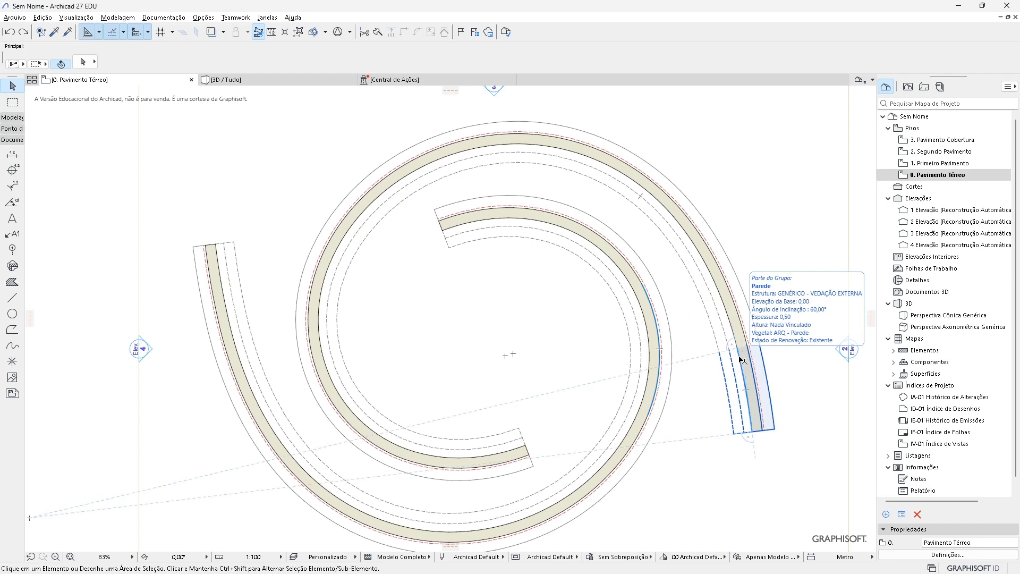
{"action": "key", "text": "F3"}
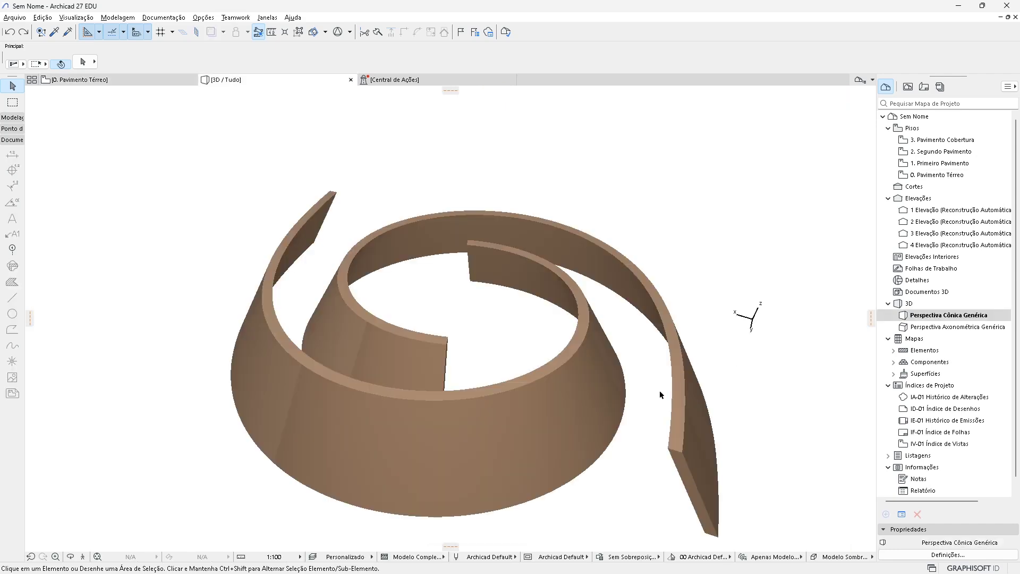
{"action": "middle_click_drag", "start_coordinate": [659, 394], "coordinate": [656, 291], "text": "shift"}
{"action": "key", "text": "F2"}
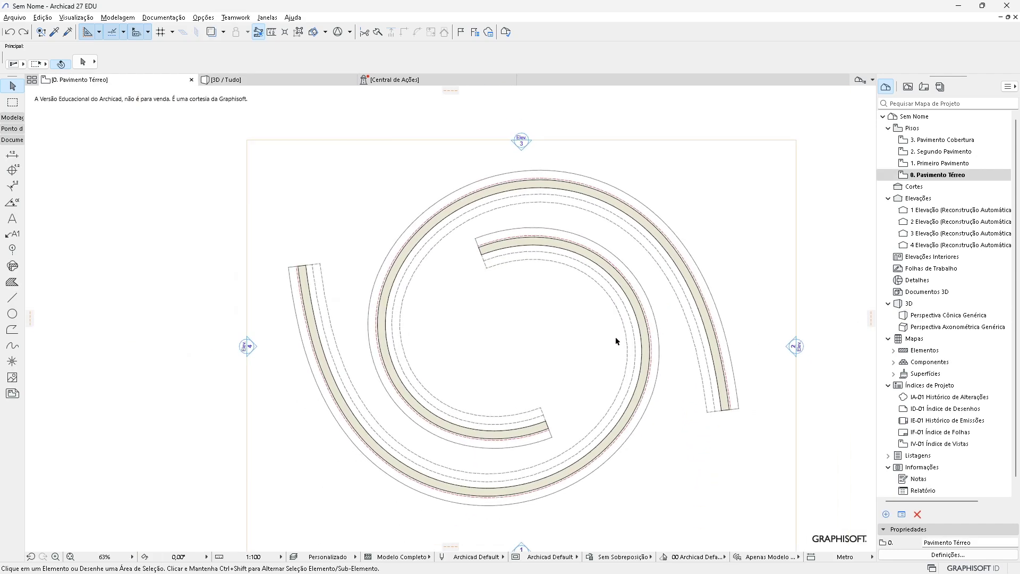
{"action": "scroll", "coordinate": [617, 341], "scroll_direction": "down", "scroll_amount": 1}
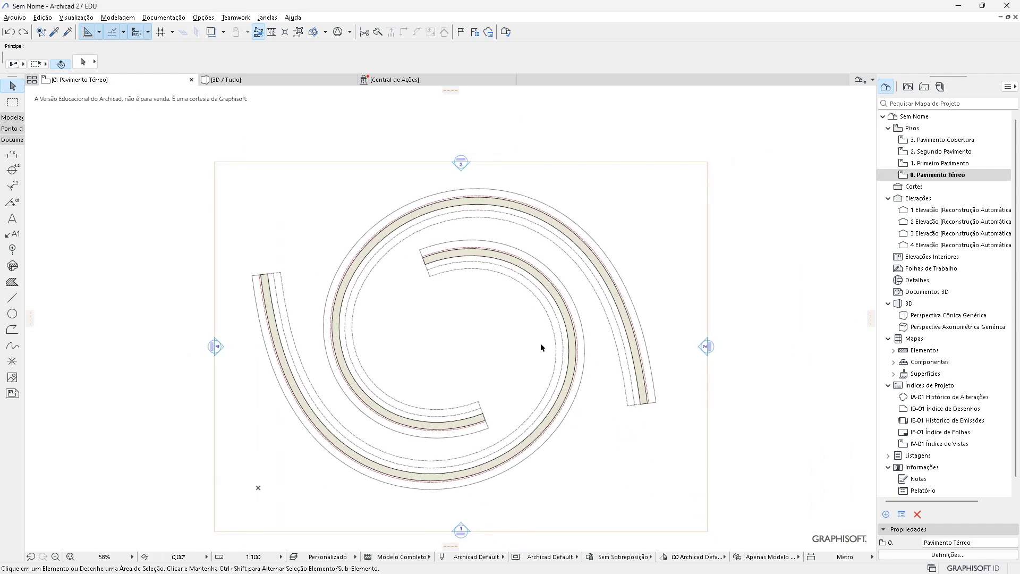
Draw a single-plane roof with a vertical pivot line right of the spirals and a four-sided outline enclosing both wall groups
{"action": "left_click", "coordinate": [10, 116]}
{"action": "left_click", "coordinate": [11, 196]}
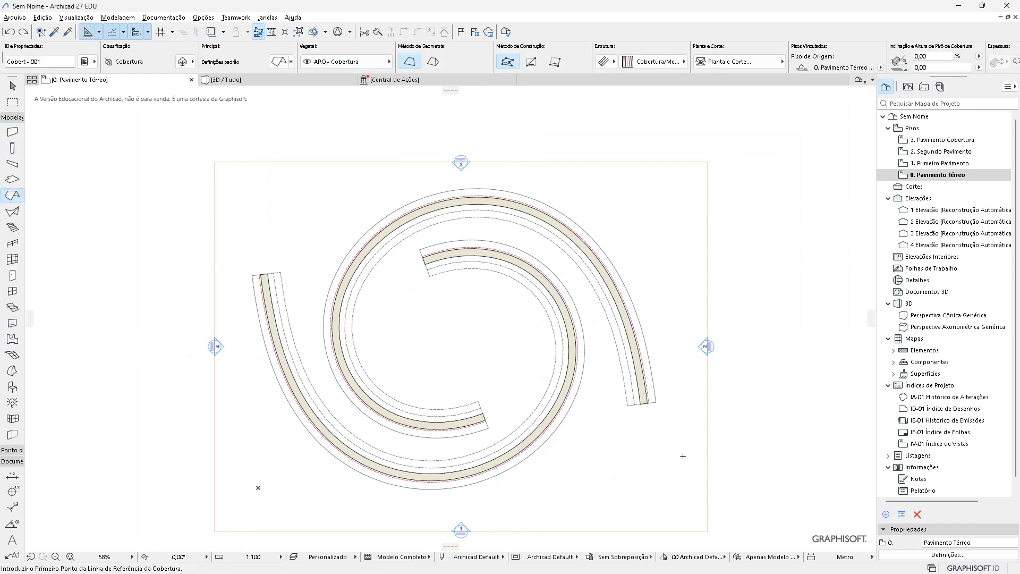
{"action": "left_click", "coordinate": [689, 426]}
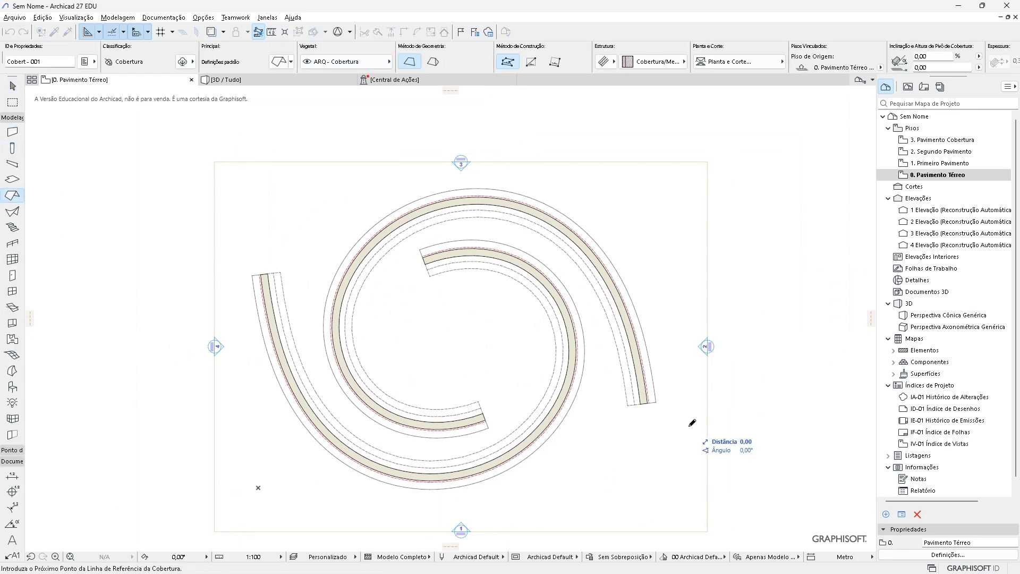
{"action": "left_click", "coordinate": [689, 270]}
{"action": "left_click", "coordinate": [689, 504]}
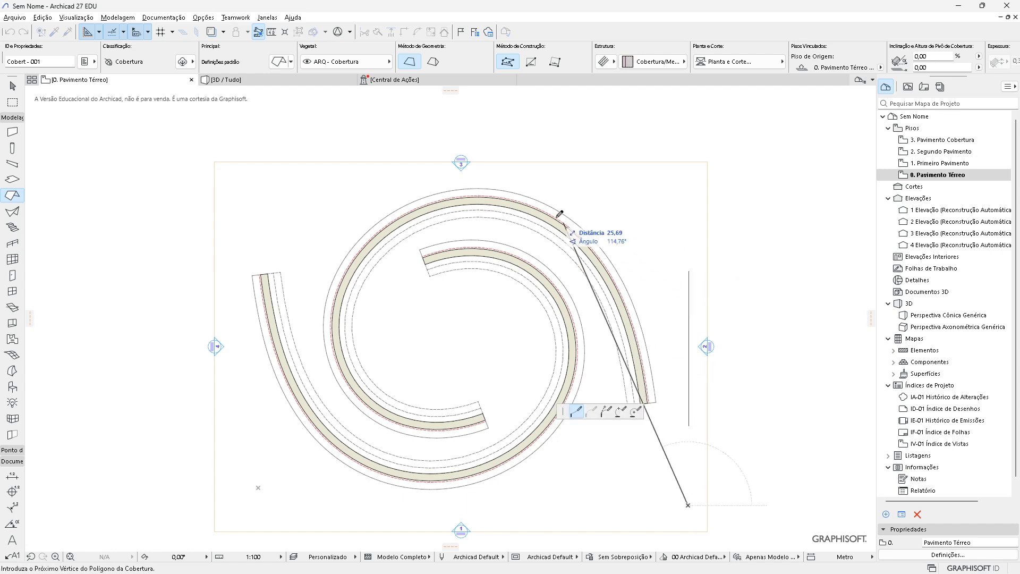
{"action": "left_click", "coordinate": [689, 178]}
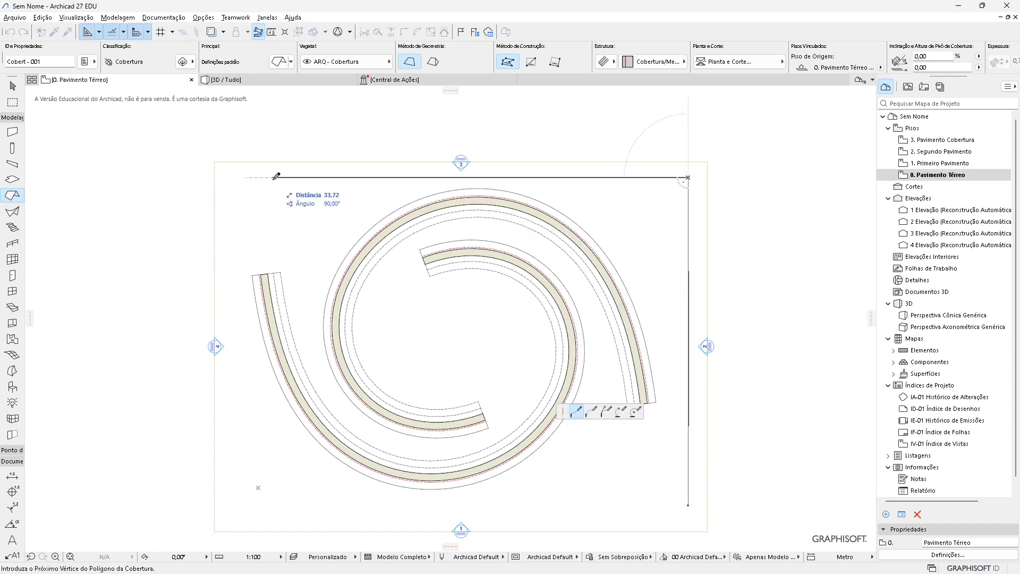
{"action": "left_click", "coordinate": [236, 177]}
{"action": "left_click", "coordinate": [259, 492]}
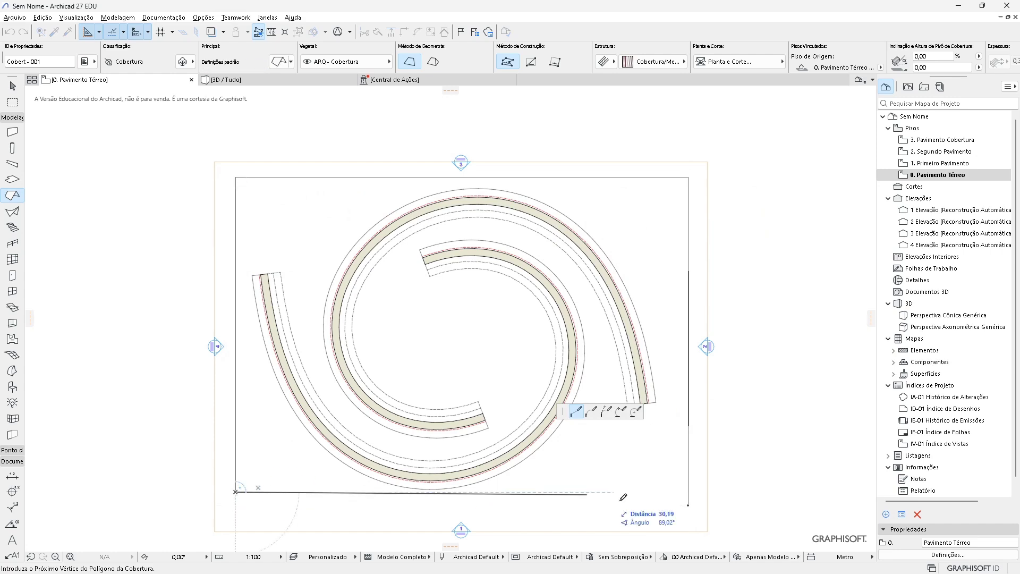
{"action": "left_click", "coordinate": [689, 504]}
{"action": "left_click", "coordinate": [259, 495]}
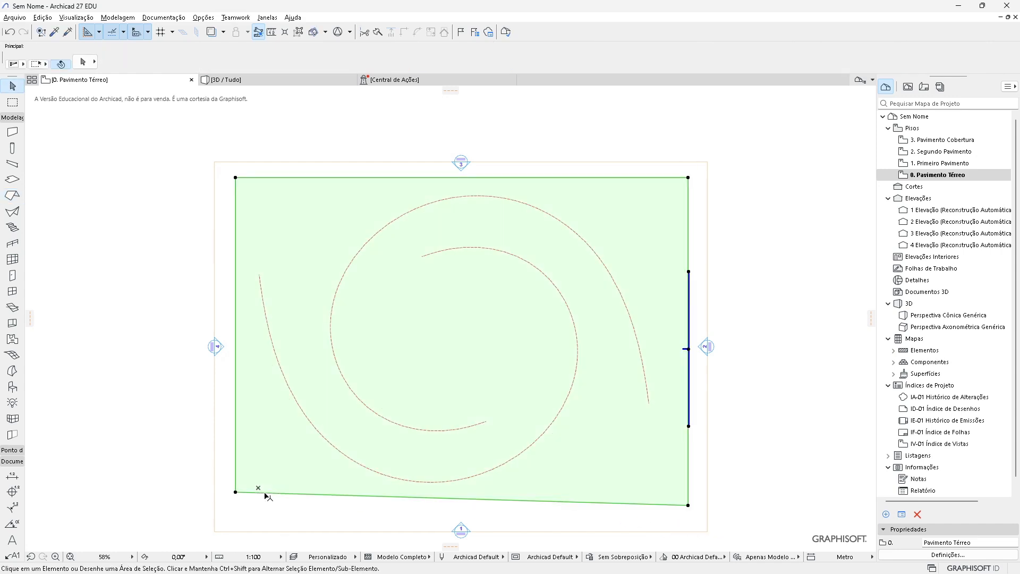
Move the roof outline's lower-left corner down to square up its bottom edge, and clear the selection
{"action": "left_click", "coordinate": [235, 492]}
{"action": "key", "text": "Escape"}
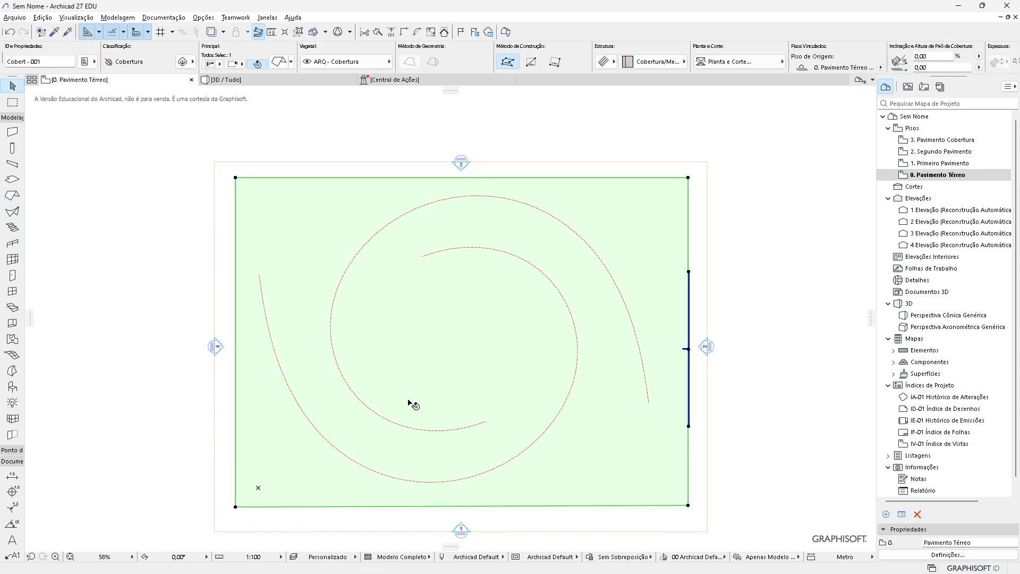
{"action": "key", "text": "Escape"}
Show the model in 3D and elevate the roof to 3,00
{"action": "key", "text": "F3"}
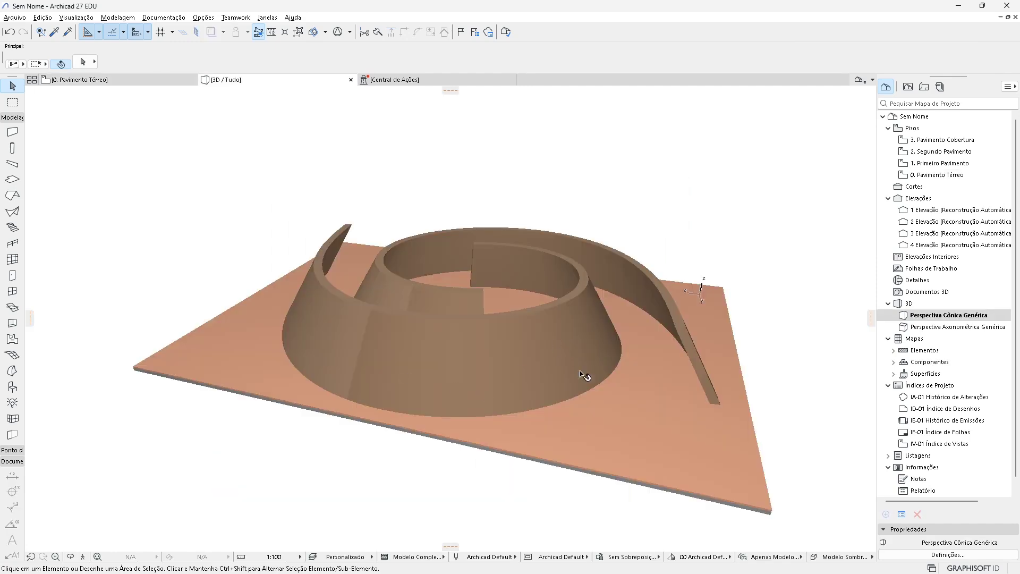
{"action": "left_click", "coordinate": [585, 376]}
{"action": "key", "text": "ctrl+9"}
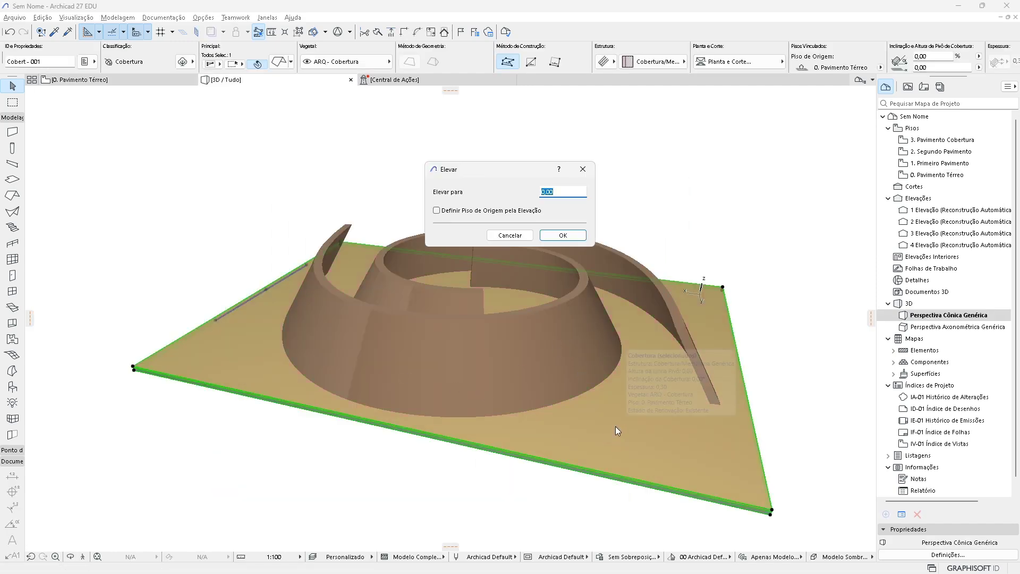
{"action": "type", "text": "1"}
{"action": "key", "text": "Return"}
{"action": "key", "text": "Escape"}
{"action": "middle_click_drag", "start_coordinate": [616, 429], "coordinate": [634, 392], "text": "shift"}
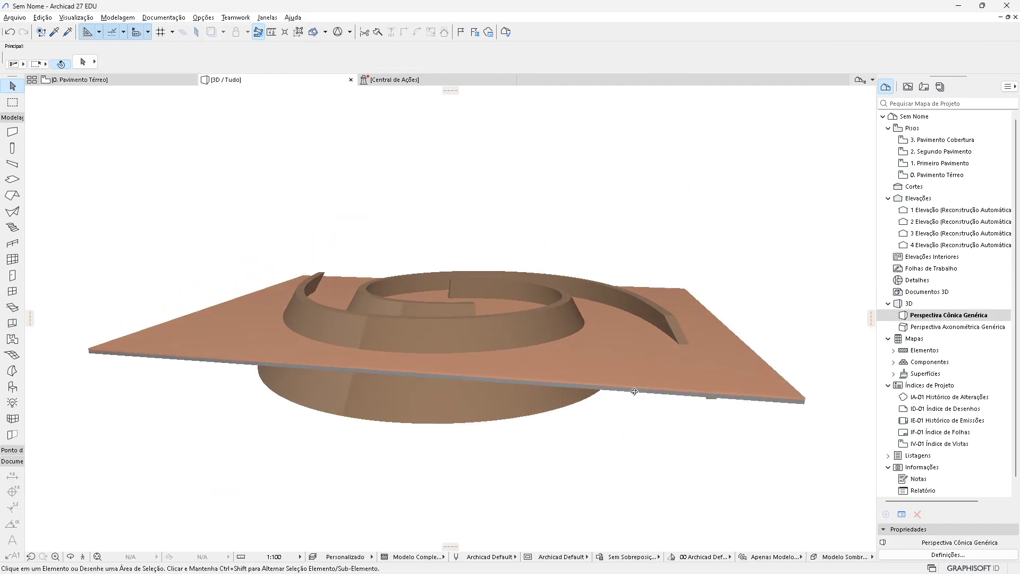
Change the roof from a composite to the basic Telha - Cobertura structure and set its slope to 35%
{"action": "left_click", "coordinate": [634, 392]}
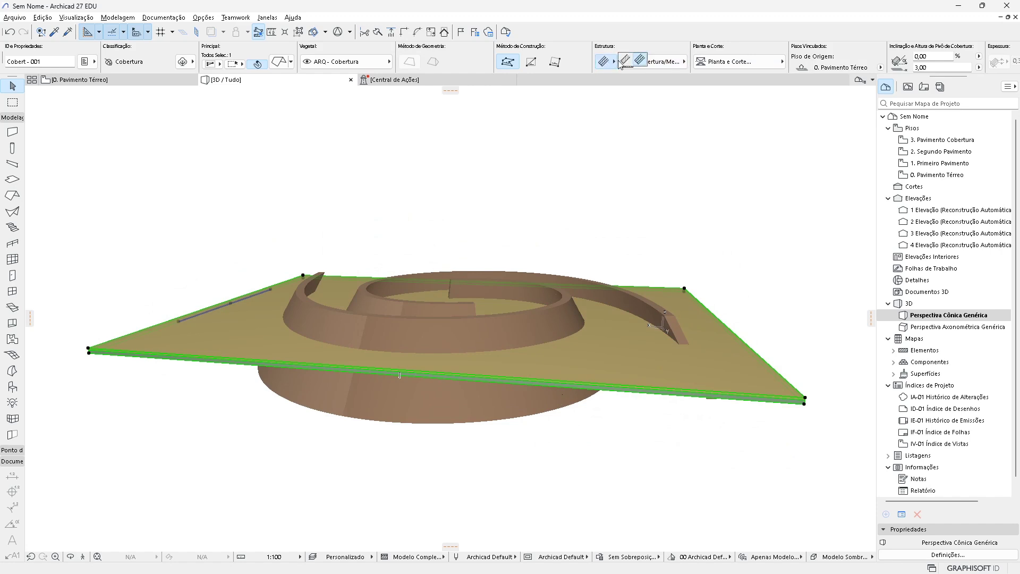
{"action": "left_click", "coordinate": [620, 62]}
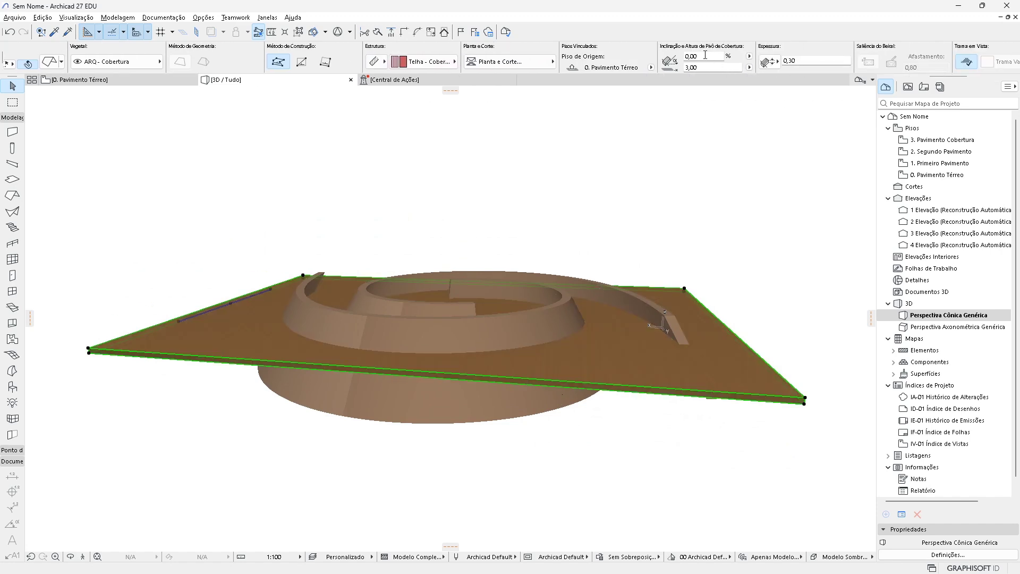
{"action": "left_click", "coordinate": [706, 55]}
{"action": "type", "text": "35"}
{"action": "key", "text": "Return"}
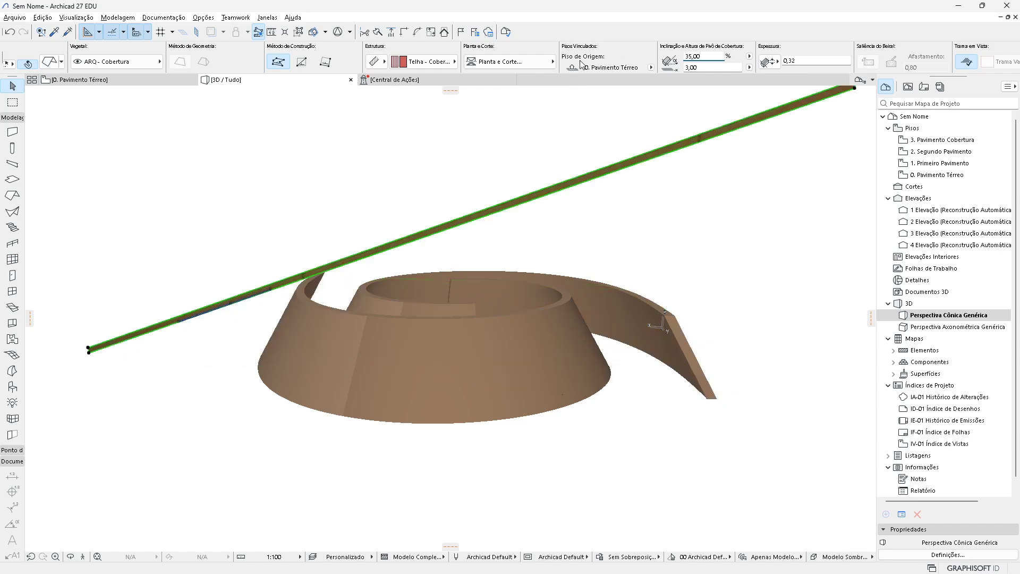
Set the roof's slope to 20% and view it from above
{"action": "double_click", "coordinate": [724, 56]}
{"action": "type", "text": "20"}
{"action": "key", "text": "Return"}
{"action": "middle_click_drag", "start_coordinate": [502, 274], "coordinate": [519, 303], "text": "shift"}
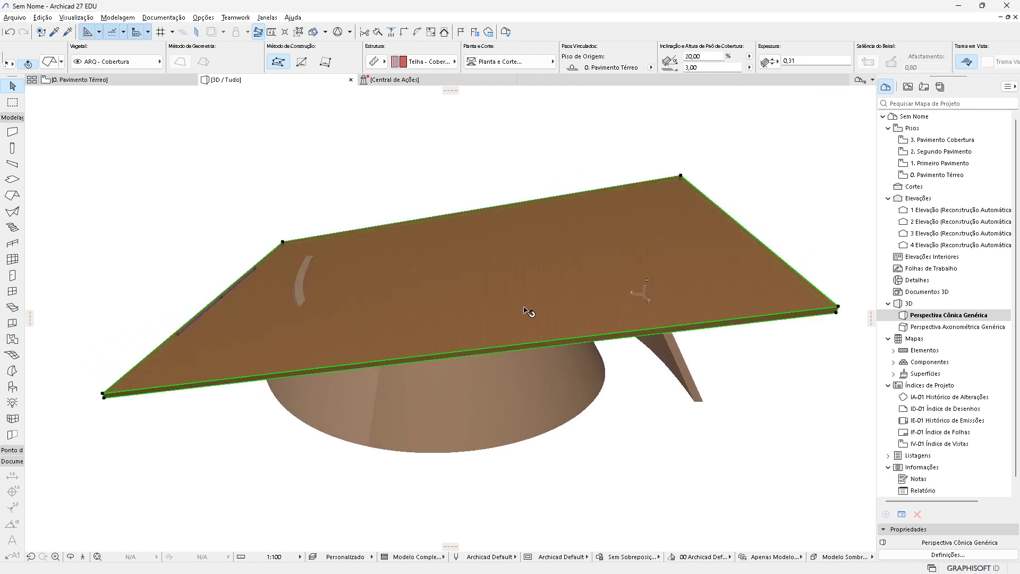
Lower the roof to an elevation of 2,00 and further down to 0,00, and inspect how it cuts the walls
{"action": "key", "text": "ctrl+9"}
{"action": "type", "text": "2"}
{"action": "key", "text": "Return"}
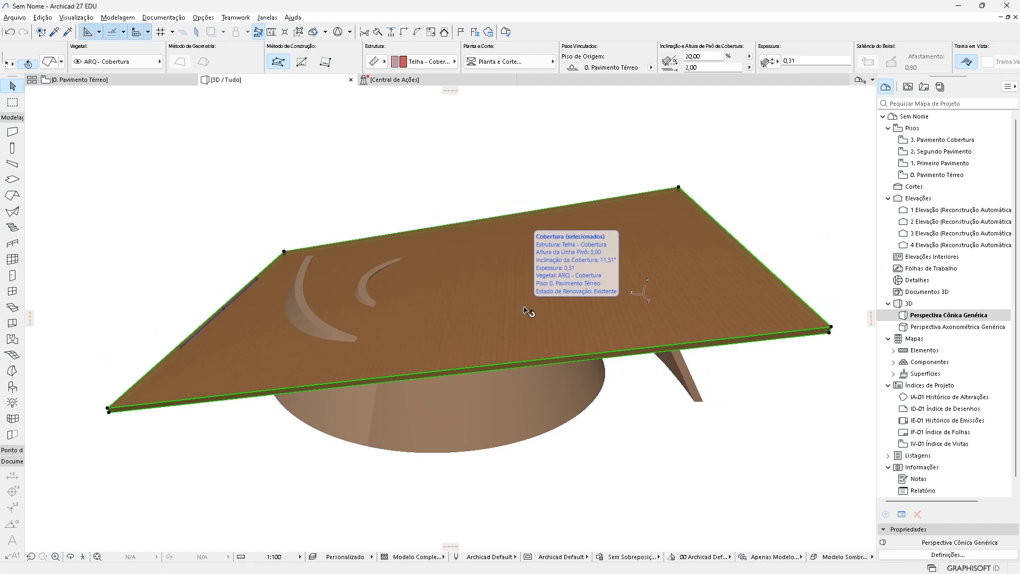
{"action": "key", "text": "ctrl+9"}
{"action": "type", "text": "1"}
{"action": "key", "text": "Return"}
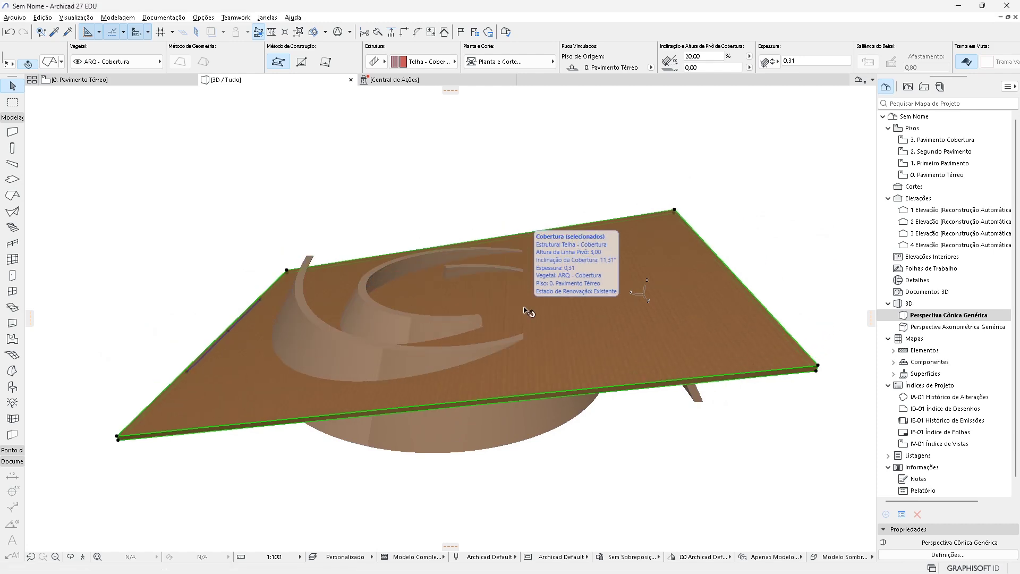
{"action": "key", "text": "Escape"}
{"action": "middle_click_drag", "start_coordinate": [529, 312], "coordinate": [683, 263], "text": "shift"}
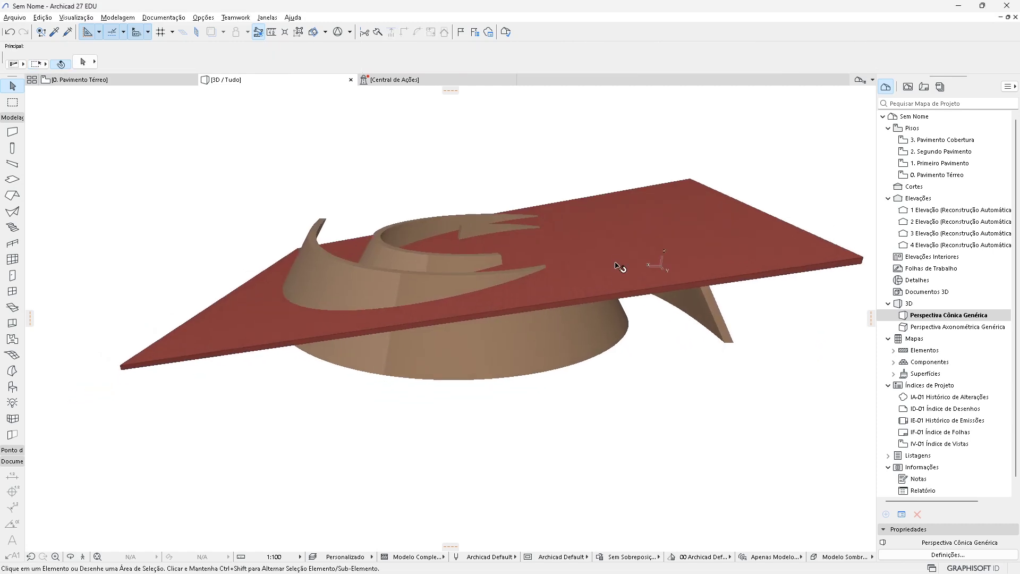
Reselect the roof and set its slope to 10%
{"action": "left_click", "coordinate": [684, 263]}
{"action": "left_click_drag", "start_coordinate": [586, 57], "coordinate": [575, 57]}
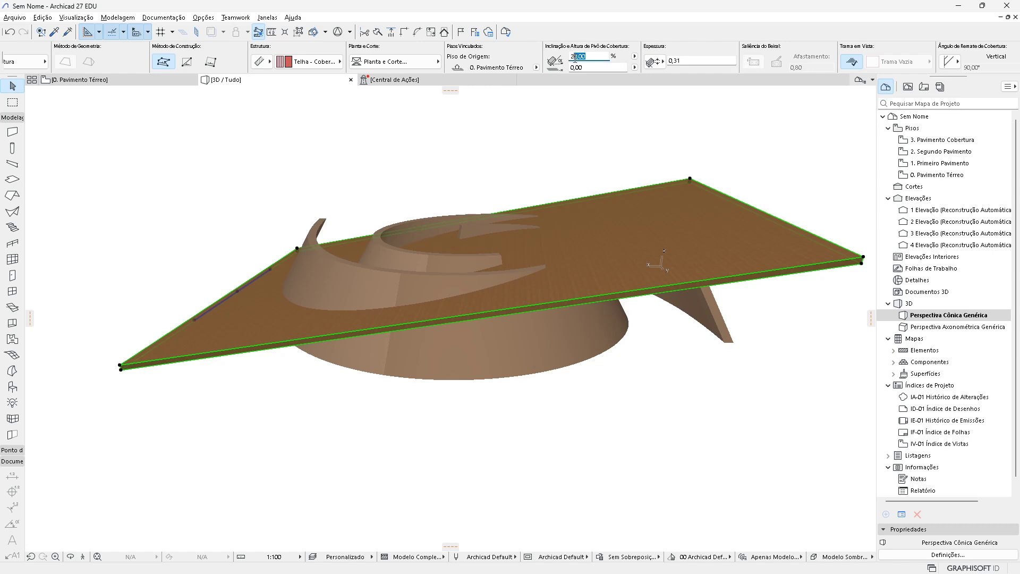
{"action": "type", "text": "10"}
{"action": "key", "text": "Return"}
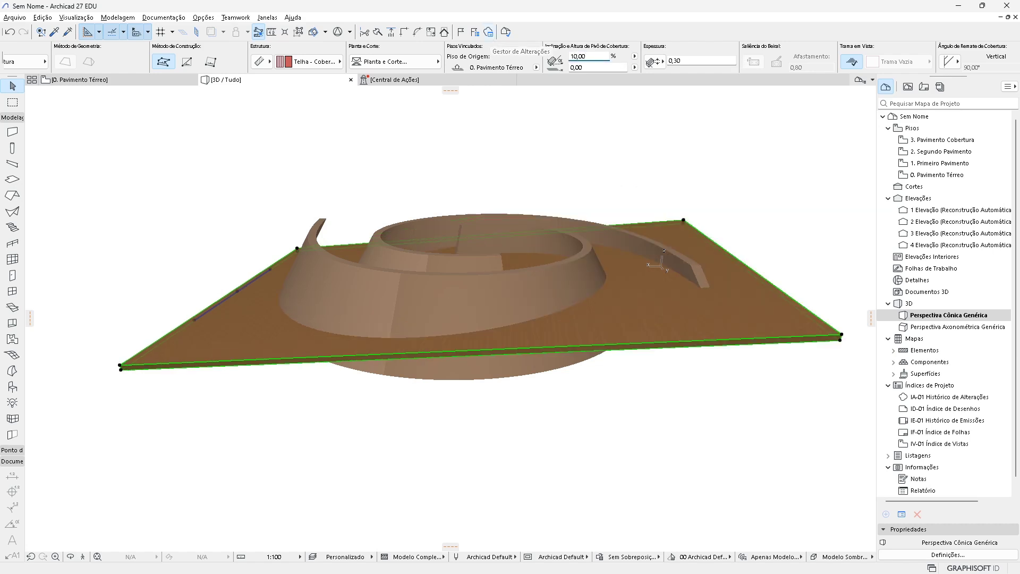
Raise the roof in 0,5 increments to an elevation of 1,00
{"action": "key", "text": "ctrl+9"}
{"action": "type", "text": "0,5"}
{"action": "key", "text": "Return"}
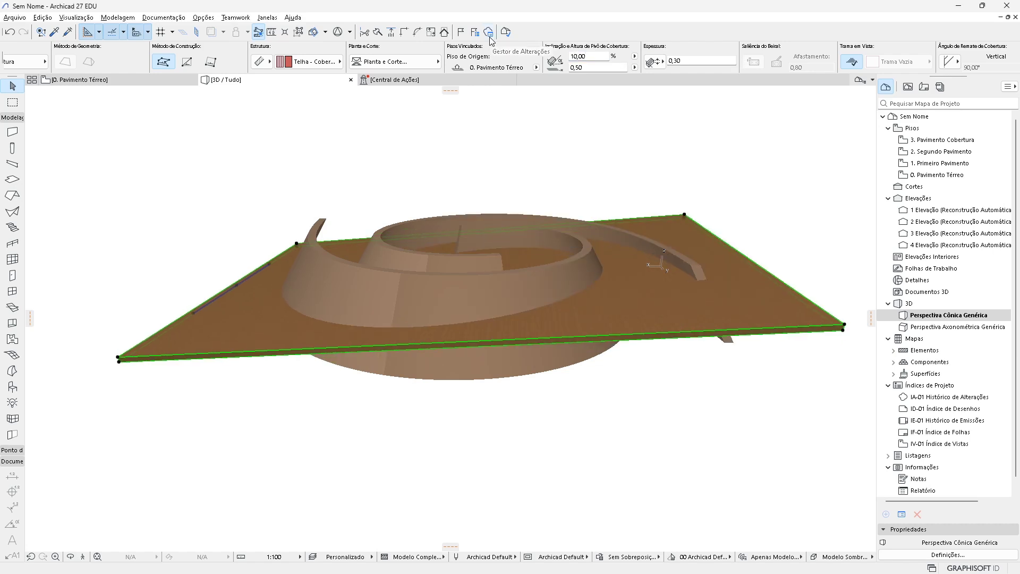
{"action": "key", "text": "Escape"}
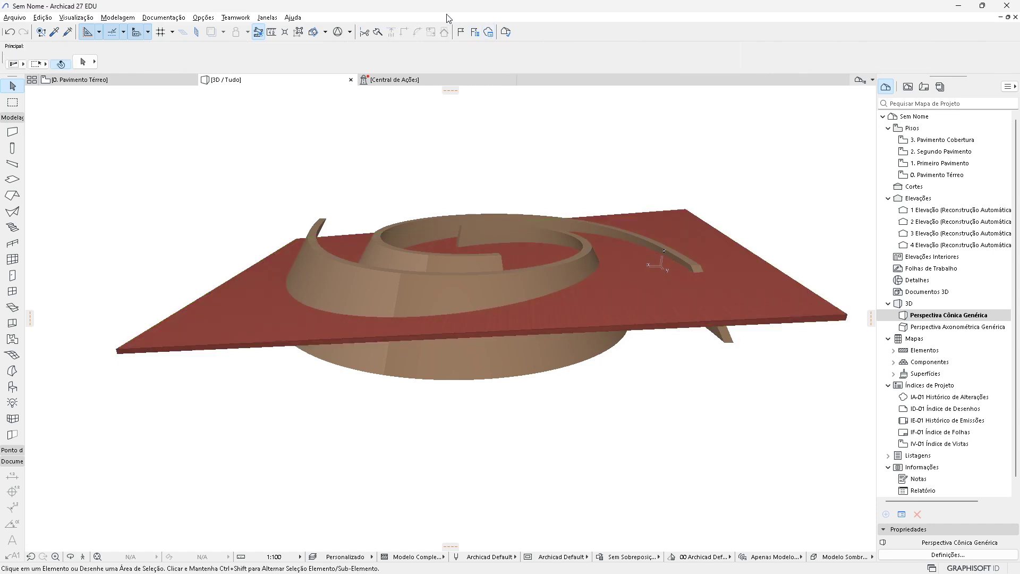
Select the spiral walls together with the roof and trim the element tops by the single-plane roof
{"action": "middle_click_drag", "start_coordinate": [461, 282], "coordinate": [478, 335], "text": "shift"}
{"action": "left_click", "coordinate": [445, 257]}
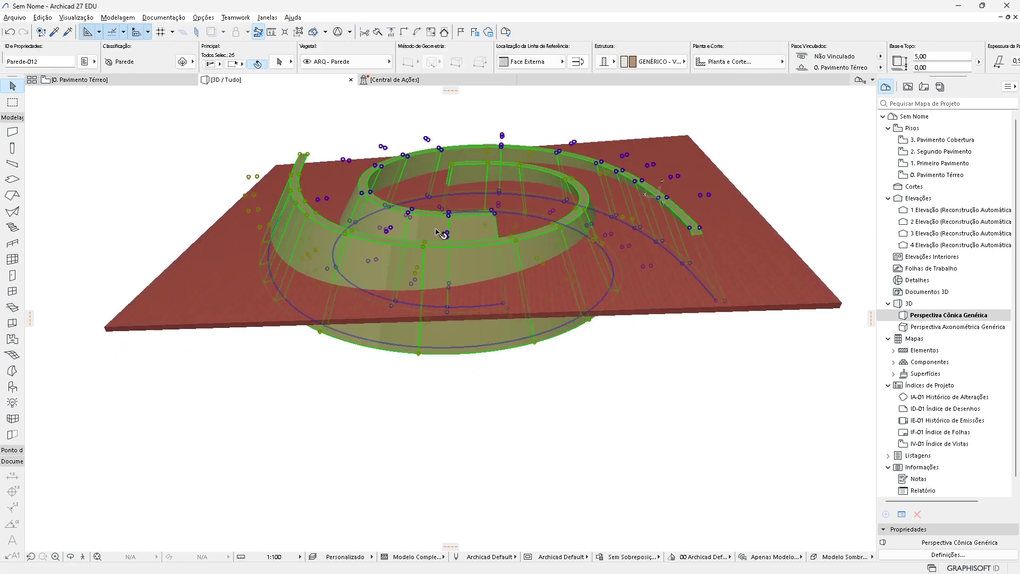
{"action": "left_click", "coordinate": [229, 292], "text": "shift"}
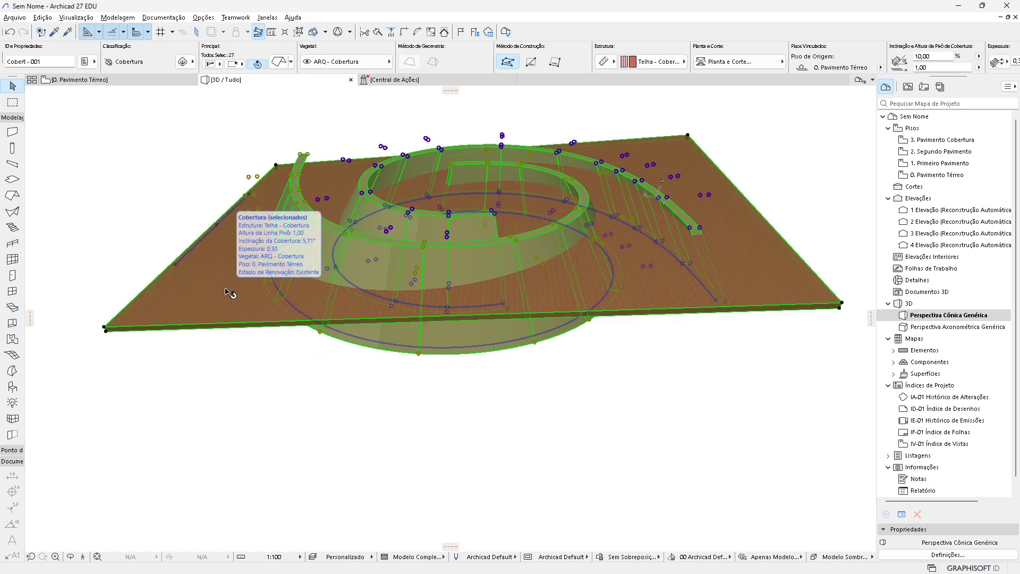
{"action": "right_click", "coordinate": [226, 289]}
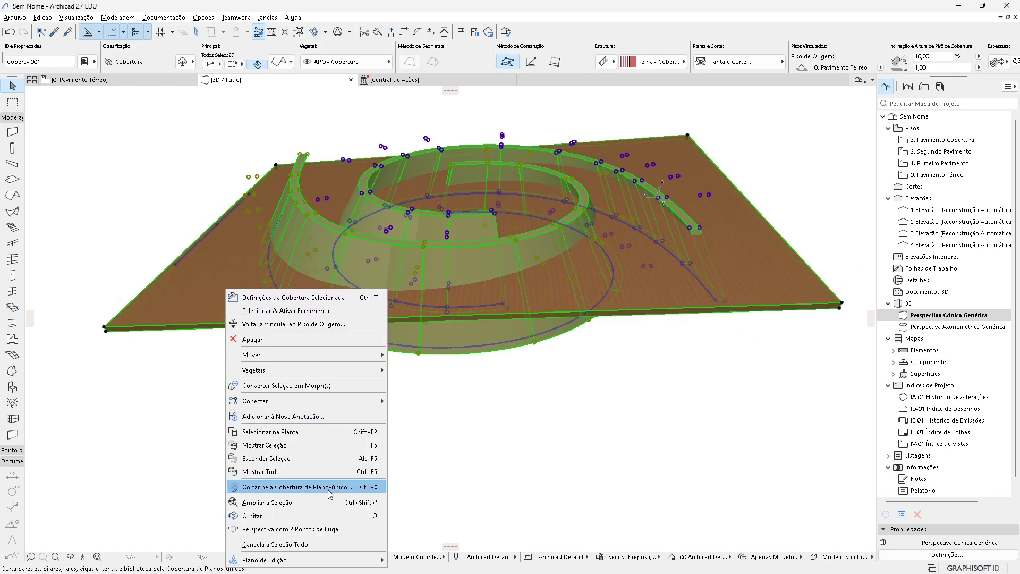
{"action": "left_click", "coordinate": [298, 487]}
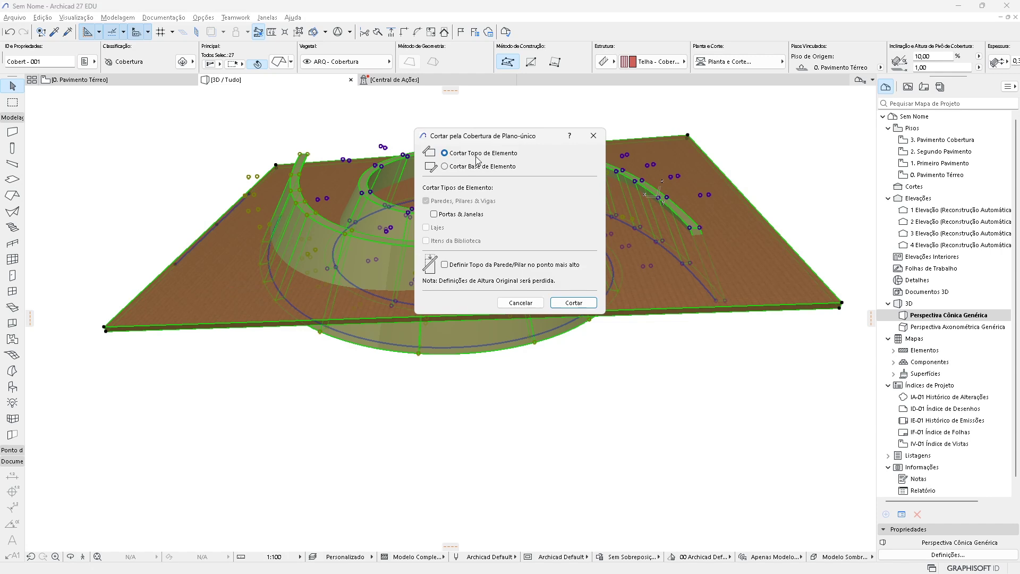
{"action": "left_click", "coordinate": [579, 304]}
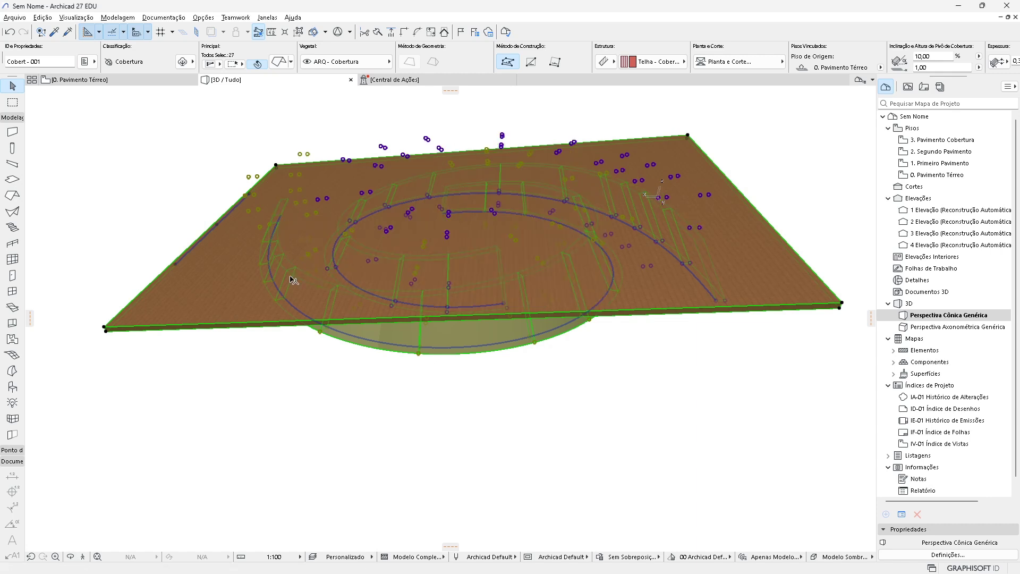
{"action": "left_click", "coordinate": [647, 375]}
{"action": "middle_click_drag", "start_coordinate": [643, 376], "coordinate": [642, 308], "text": "shift"}
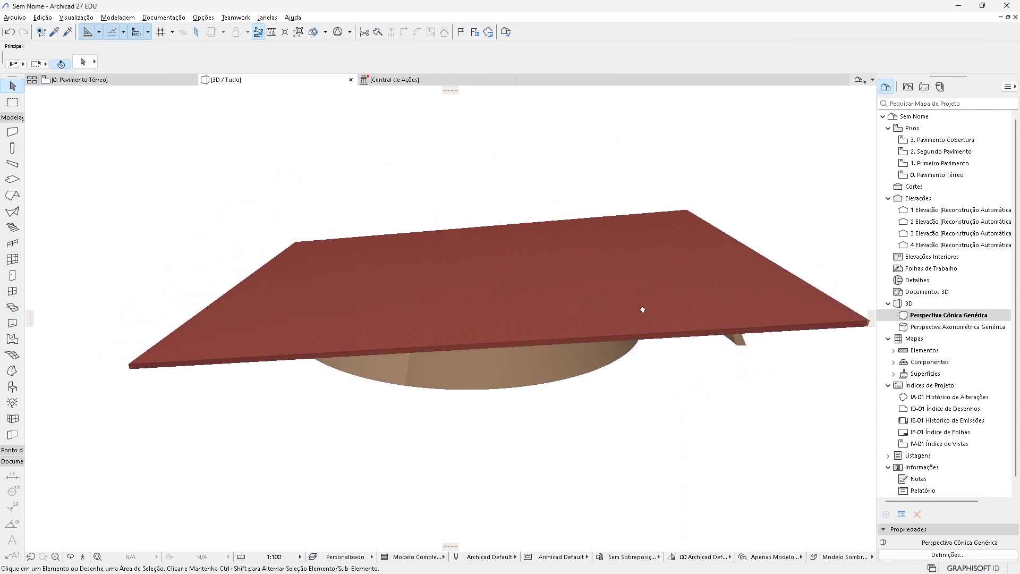
Create a new layer named _Sempre_Desligado in the model view layer settings
{"action": "left_click", "coordinate": [164, 17]}
{"action": "mouse_move", "coordinate": [173, 50]}
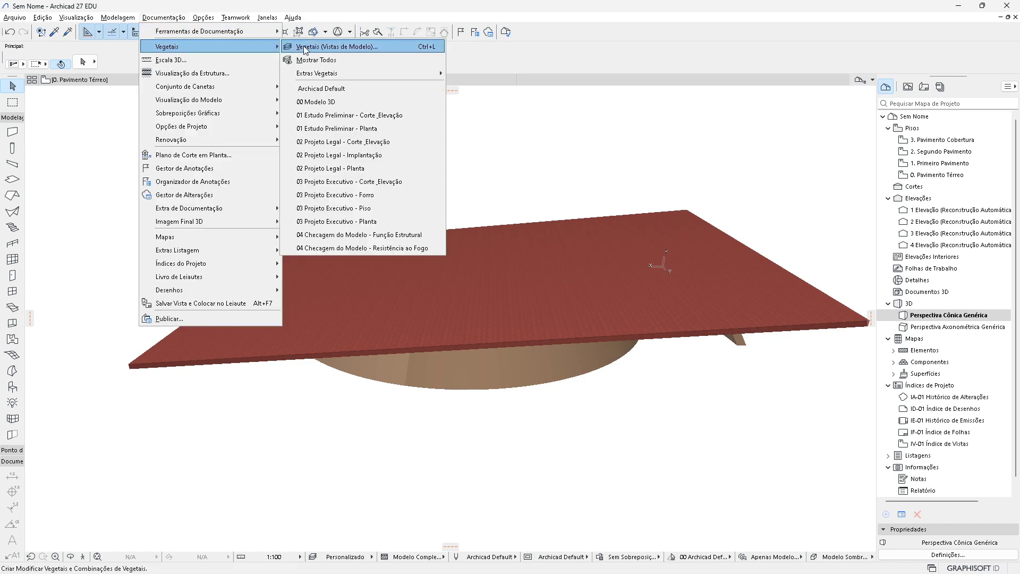
{"action": "left_click", "coordinate": [319, 48]}
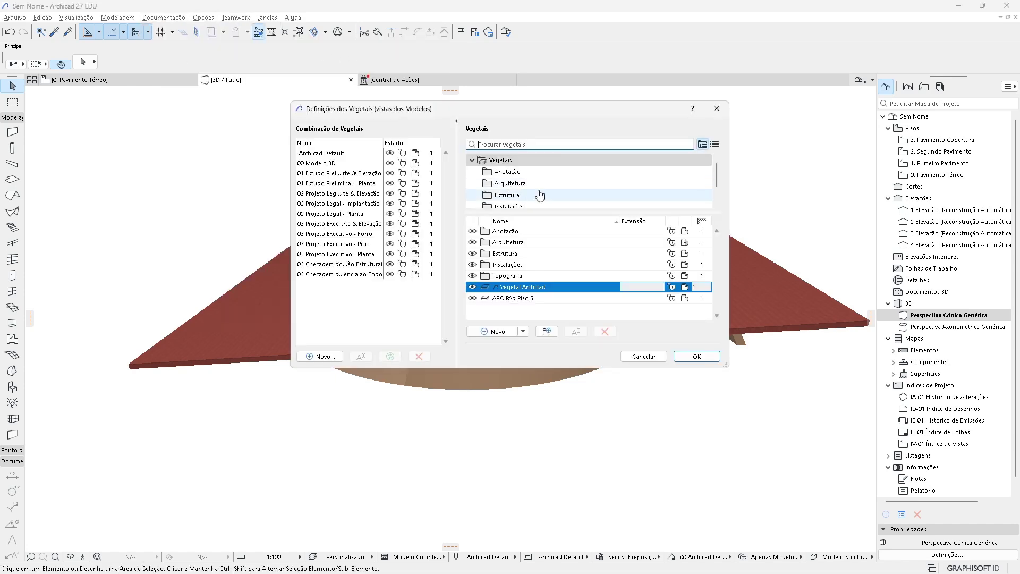
{"action": "left_click", "coordinate": [498, 331]}
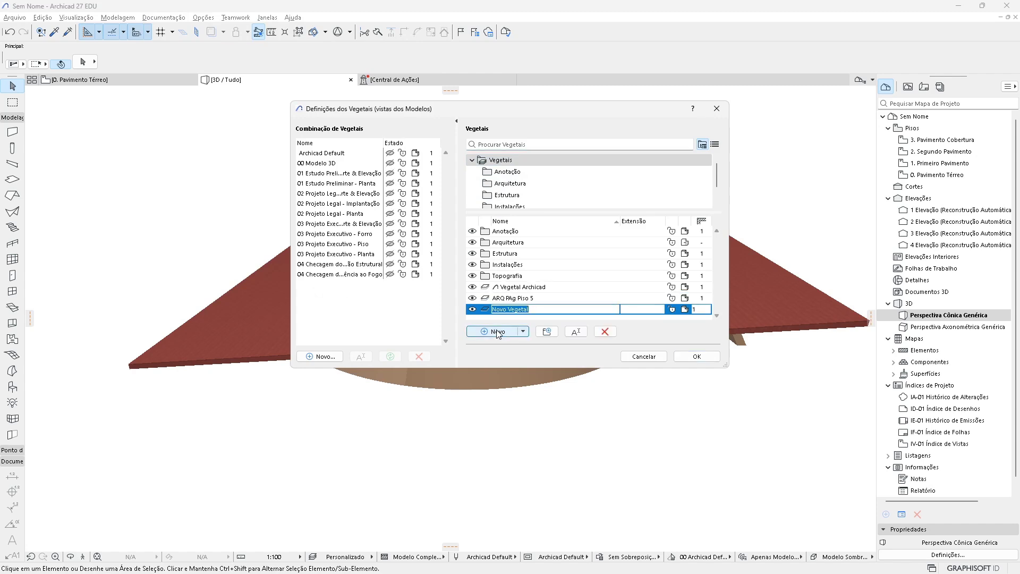
{"action": "type", "text": "_Sempre_Desligado"}
{"action": "key", "text": "Return"}
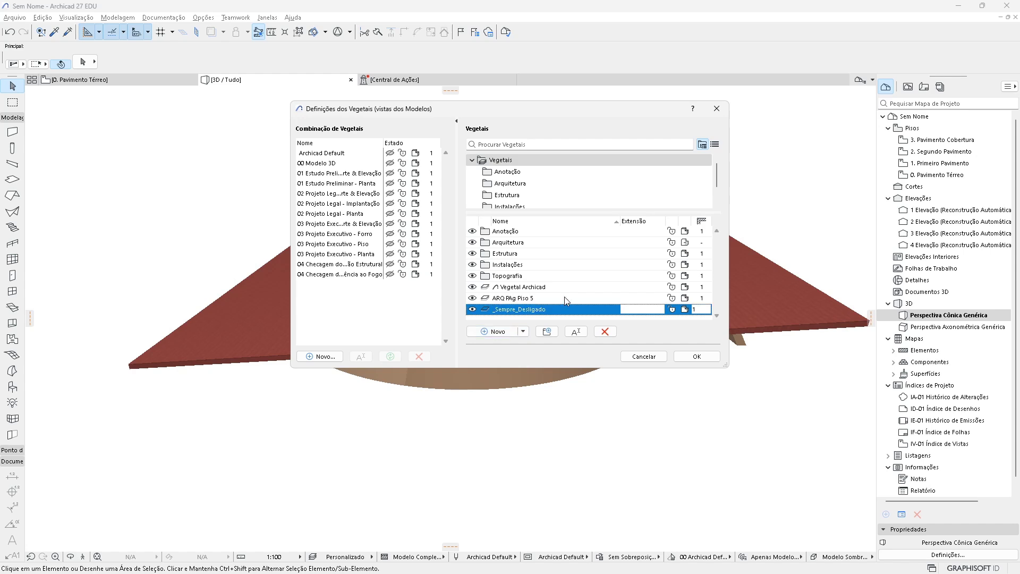
{"action": "left_click", "coordinate": [708, 354]}
Assign the roof to the _Sempre_Desligado layer
{"action": "left_click", "coordinate": [769, 284]}
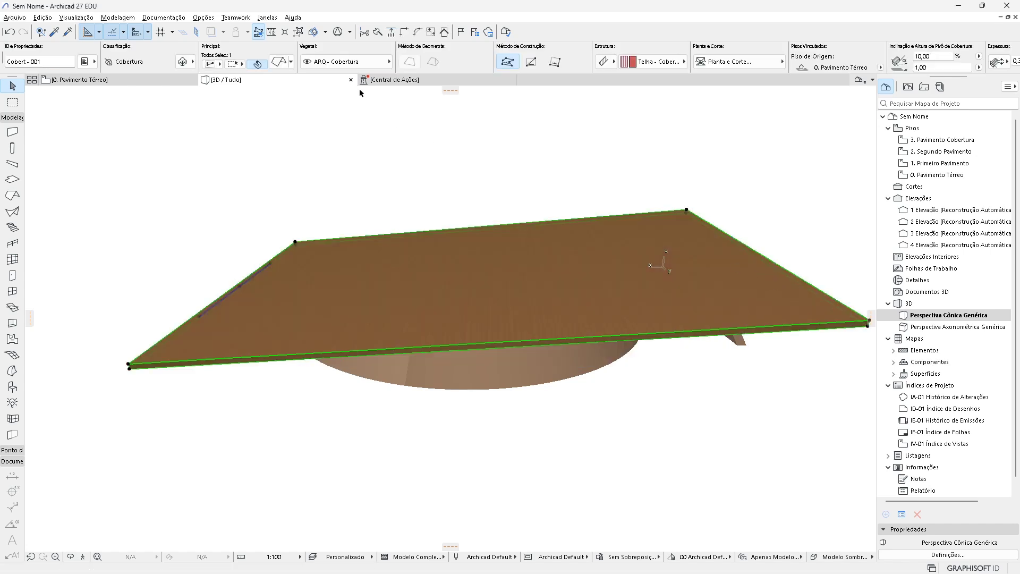
{"action": "left_click", "coordinate": [333, 62]}
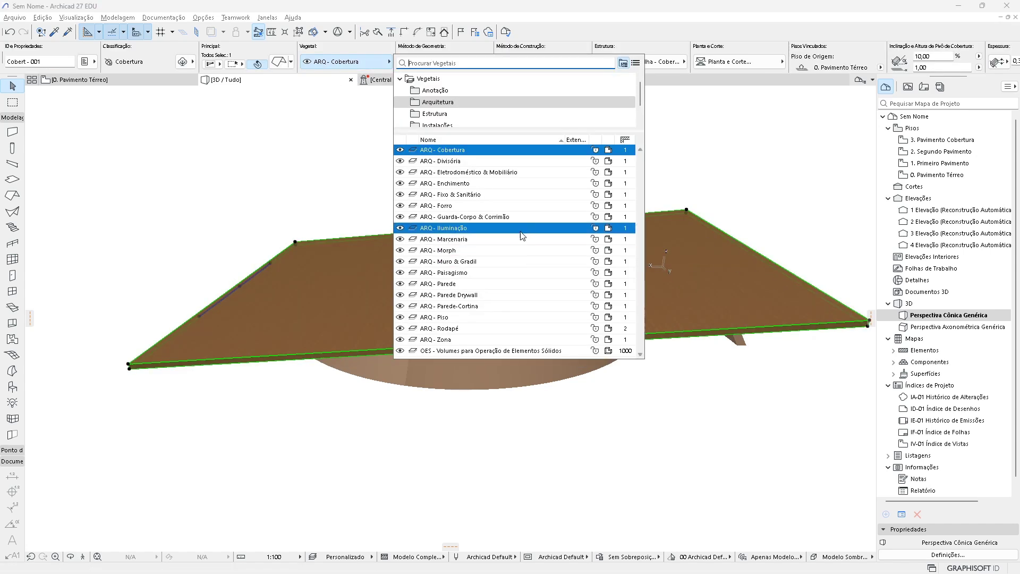
{"action": "left_click", "coordinate": [428, 79]}
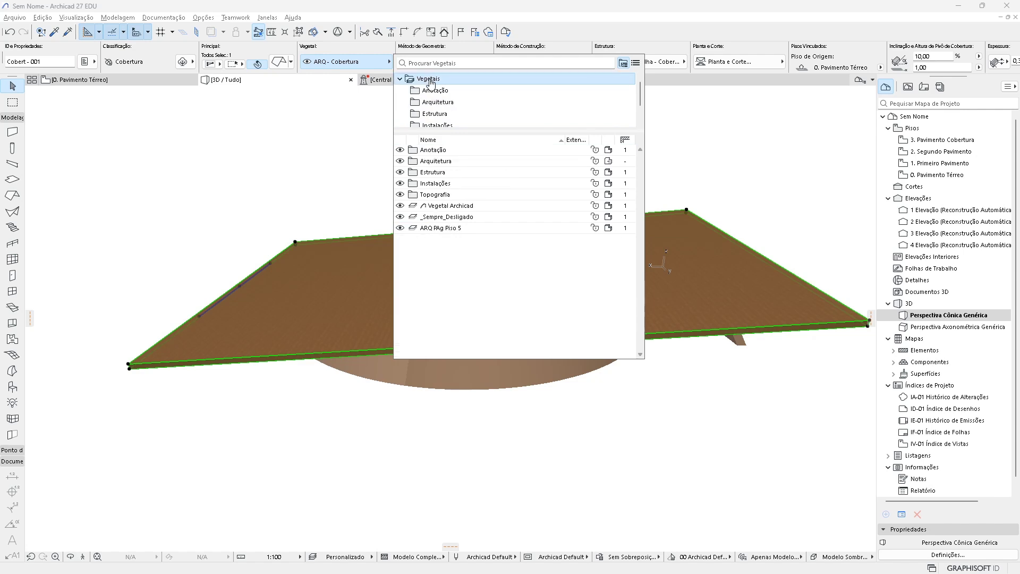
{"action": "left_click", "coordinate": [451, 218]}
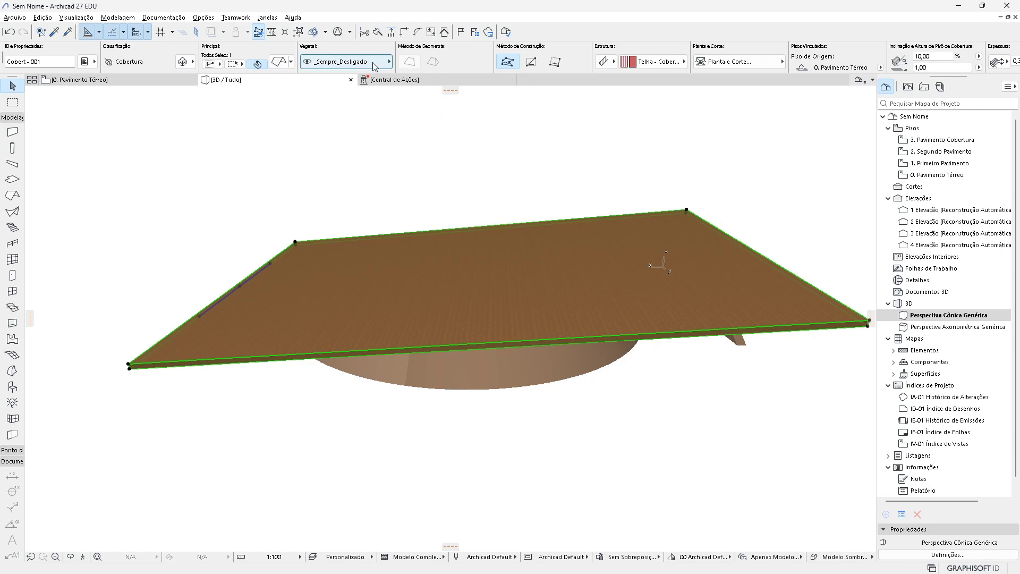
Hide the roof's layer and inspect the trimmed spiral walls in 3D
{"action": "right_click", "coordinate": [739, 290]}
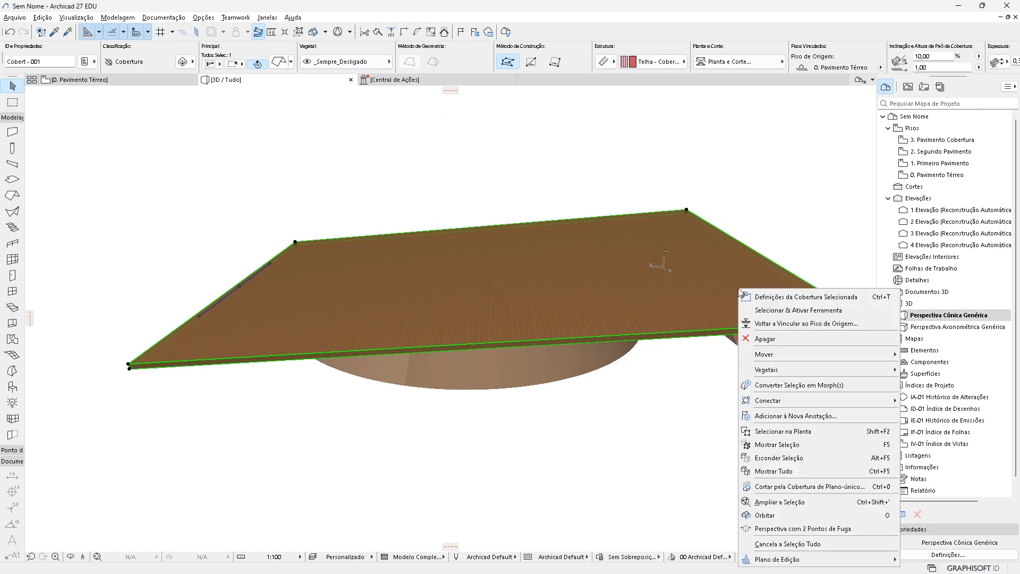
{"action": "mouse_move", "coordinate": [776, 373]}
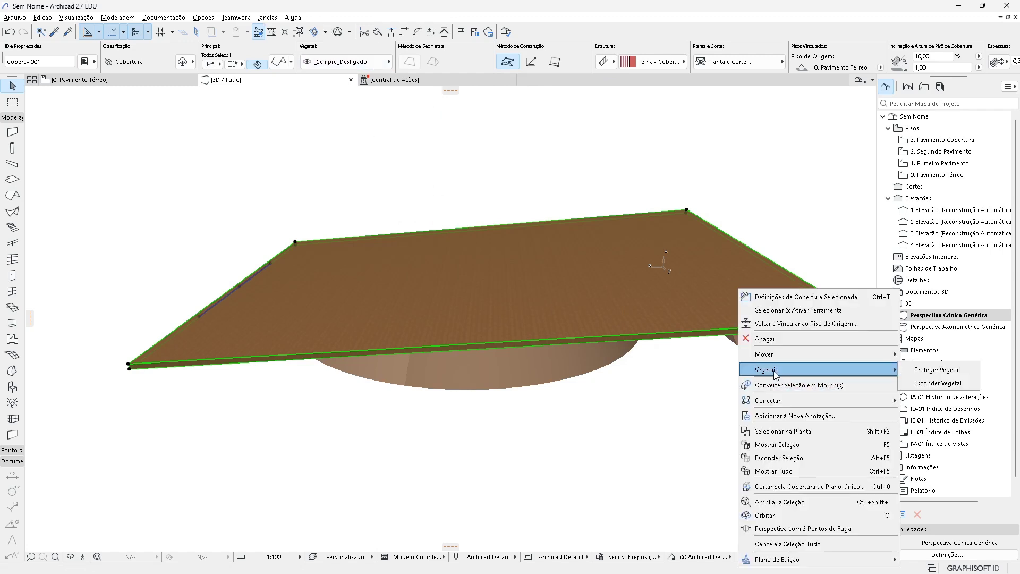
{"action": "left_click", "coordinate": [938, 384]}
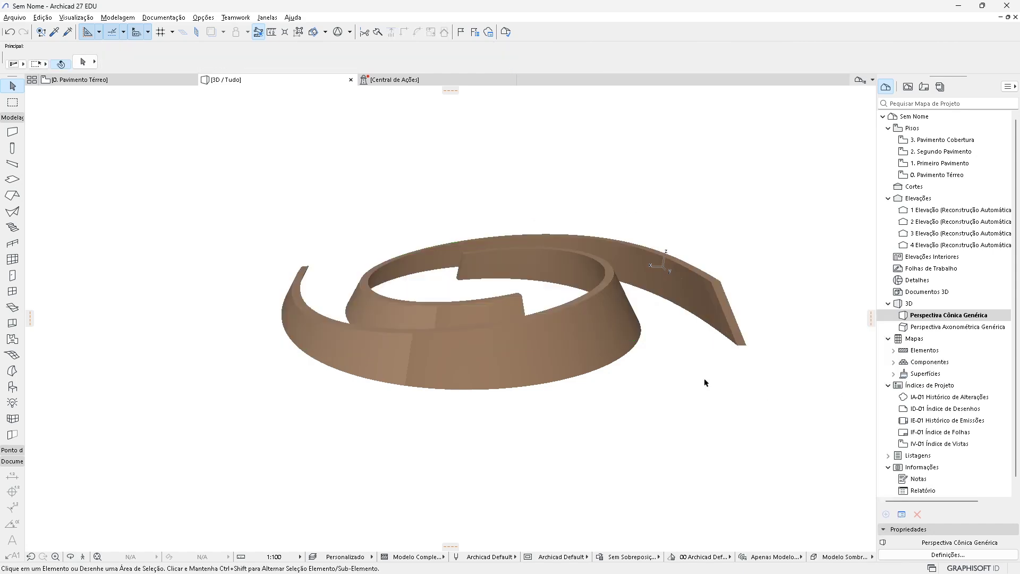
{"action": "middle_click_drag", "start_coordinate": [631, 376], "coordinate": [487, 346], "text": "shift"}
{"action": "scroll", "coordinate": [761, 334], "scroll_direction": "up", "scroll_amount": 3}
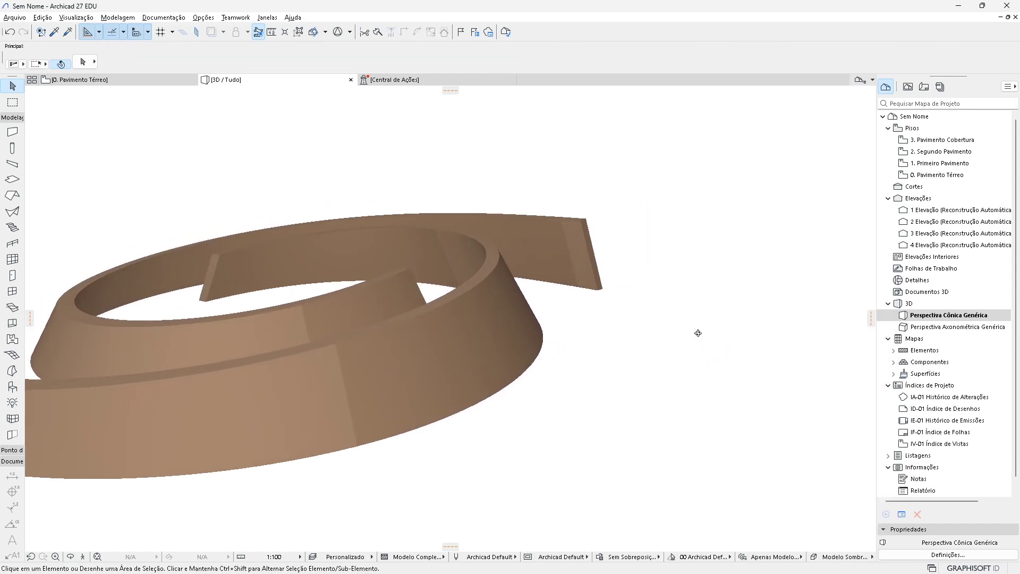
{"action": "middle_click_drag", "start_coordinate": [761, 335], "coordinate": [604, 399]}
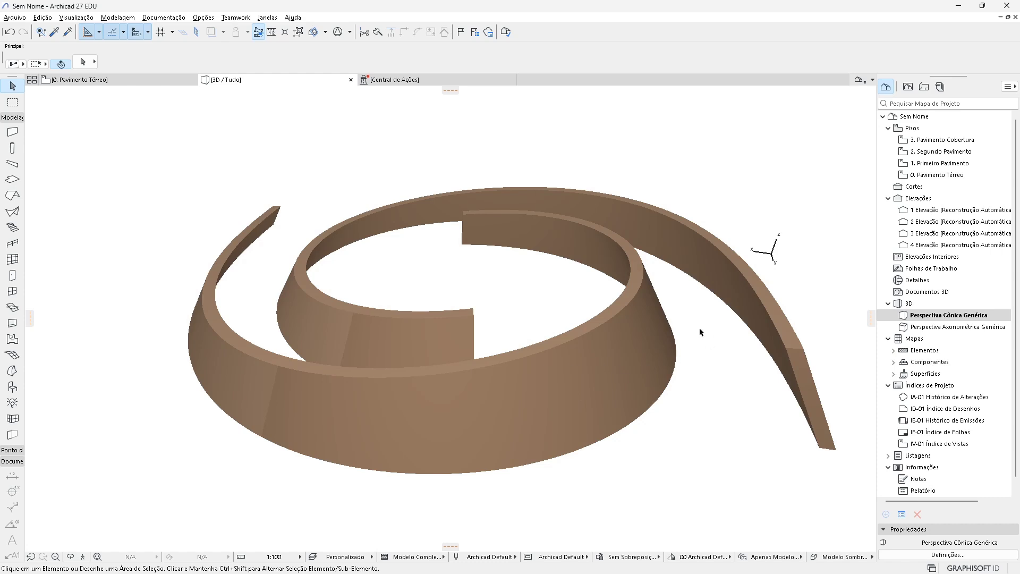
Show all layers in the ground-floor plan and delete the roof
{"action": "key", "text": "F2"}
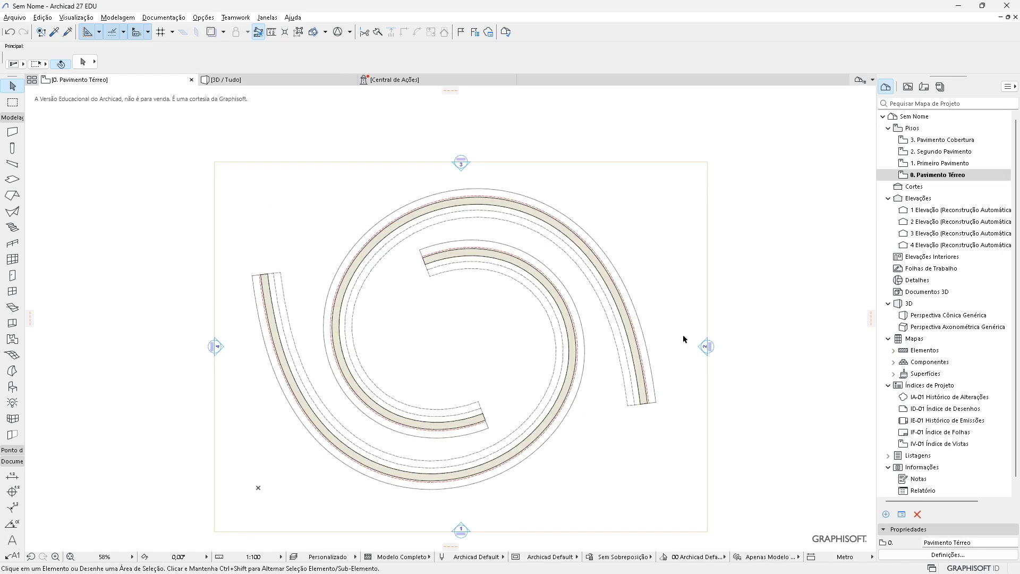
{"action": "left_click", "coordinate": [172, 31]}
{"action": "mouse_move", "coordinate": [256, 43]}
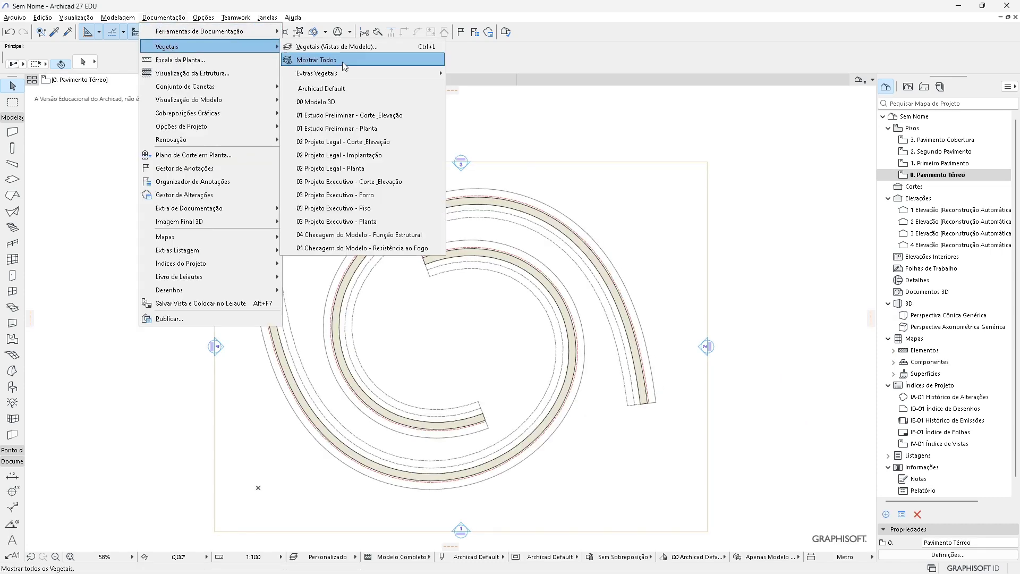
{"action": "left_click", "coordinate": [343, 63]}
{"action": "left_click", "coordinate": [640, 434]}
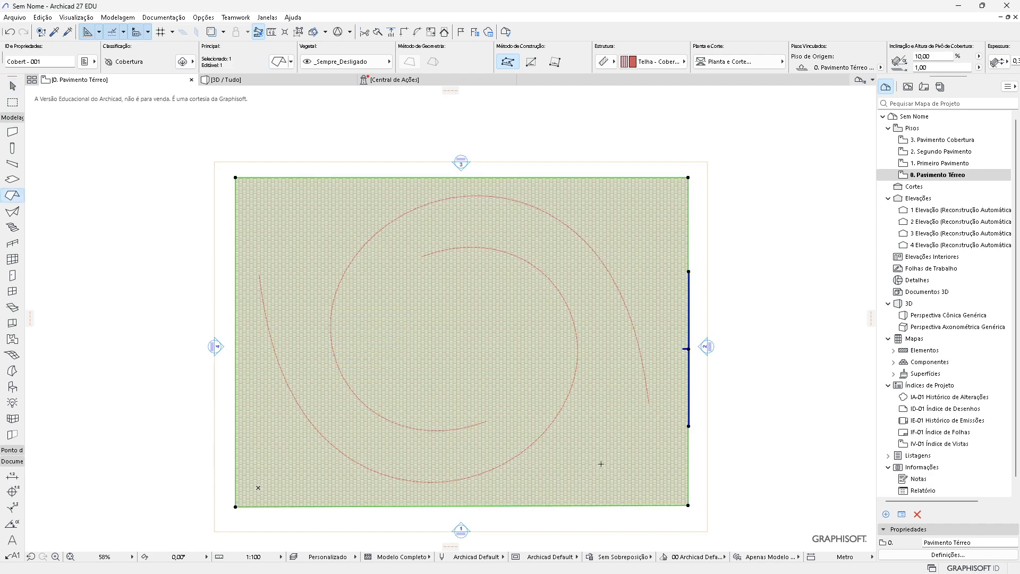
{"action": "key", "text": "Delete"}
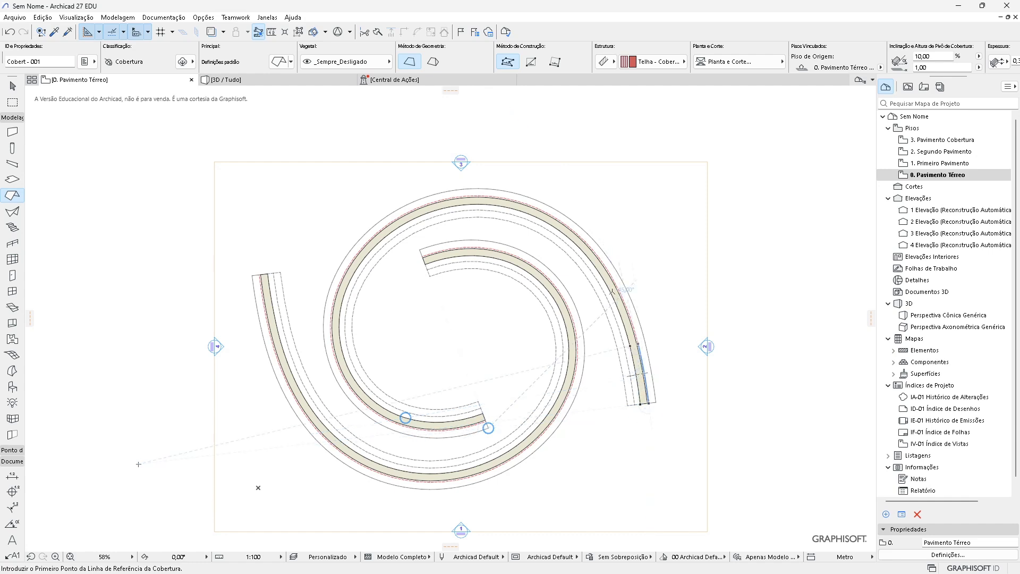
Search the object library for "rampa" and look at the Rampa Curva 27 settings without applying them
{"action": "left_click", "coordinate": [13, 388]}
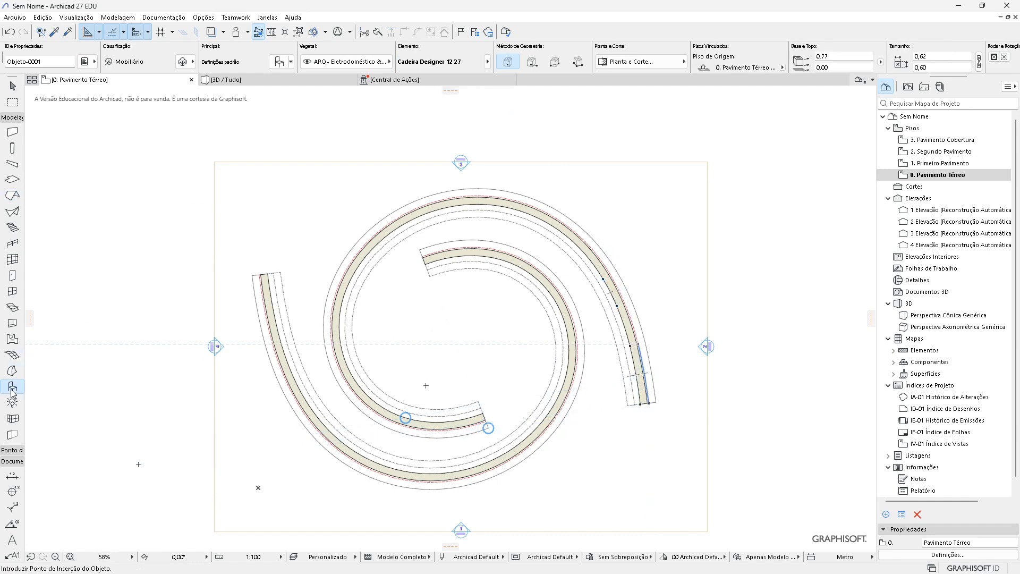
{"action": "left_click", "coordinate": [278, 62]}
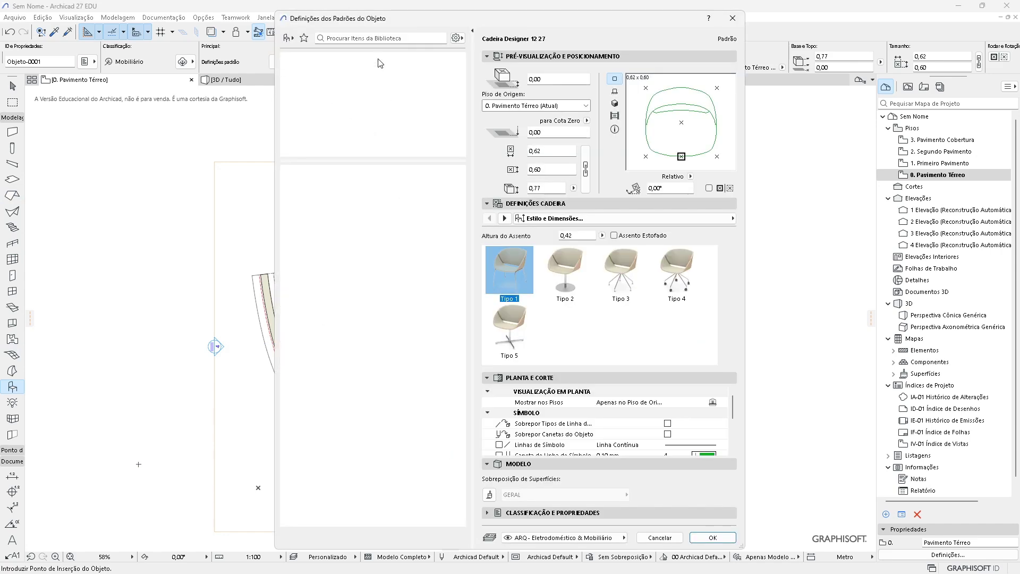
{"action": "left_click", "coordinate": [288, 38]}
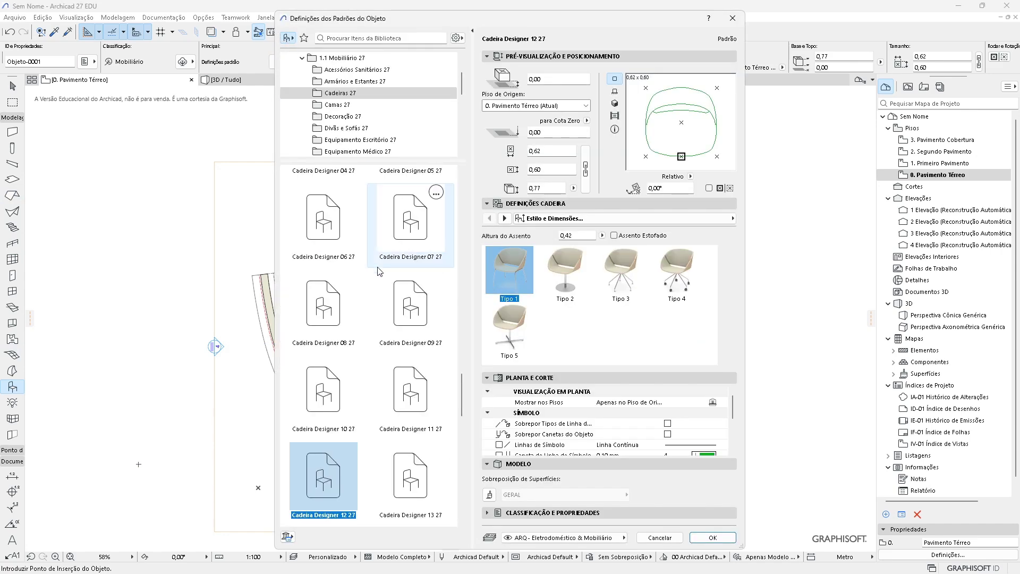
{"action": "left_click", "coordinate": [373, 40]}
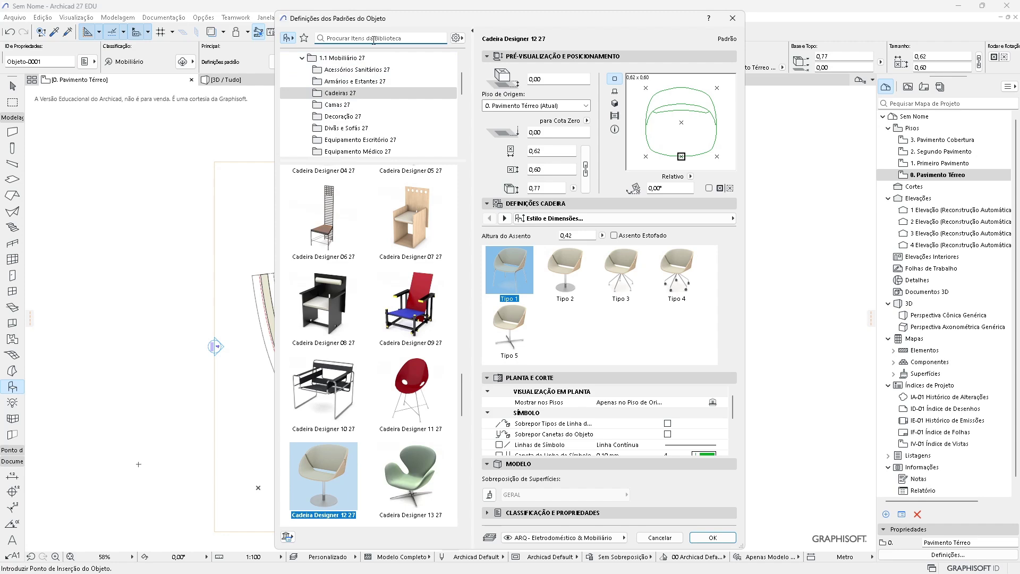
{"action": "type", "text": "rampa"}
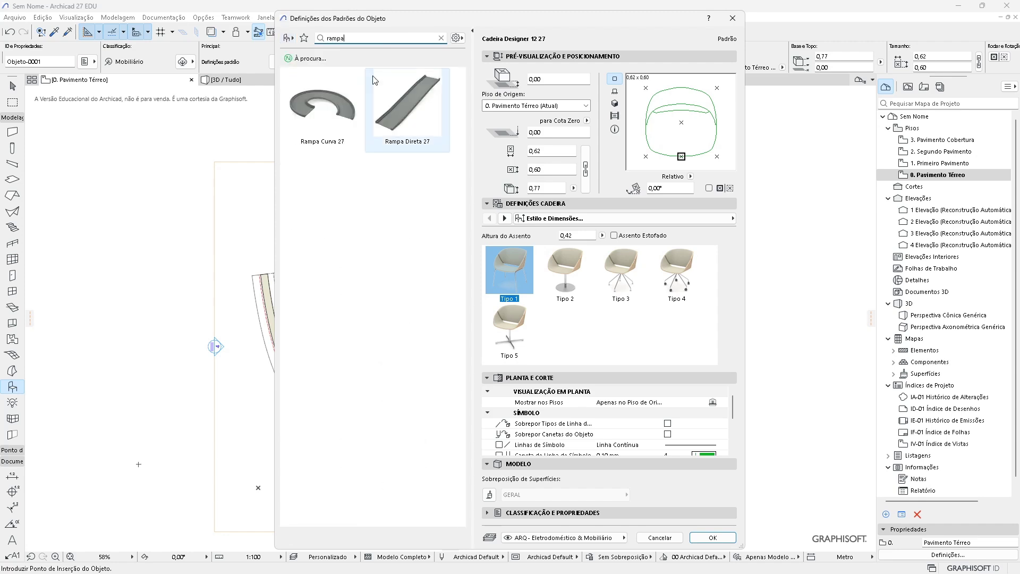
{"action": "left_click", "coordinate": [322, 102]}
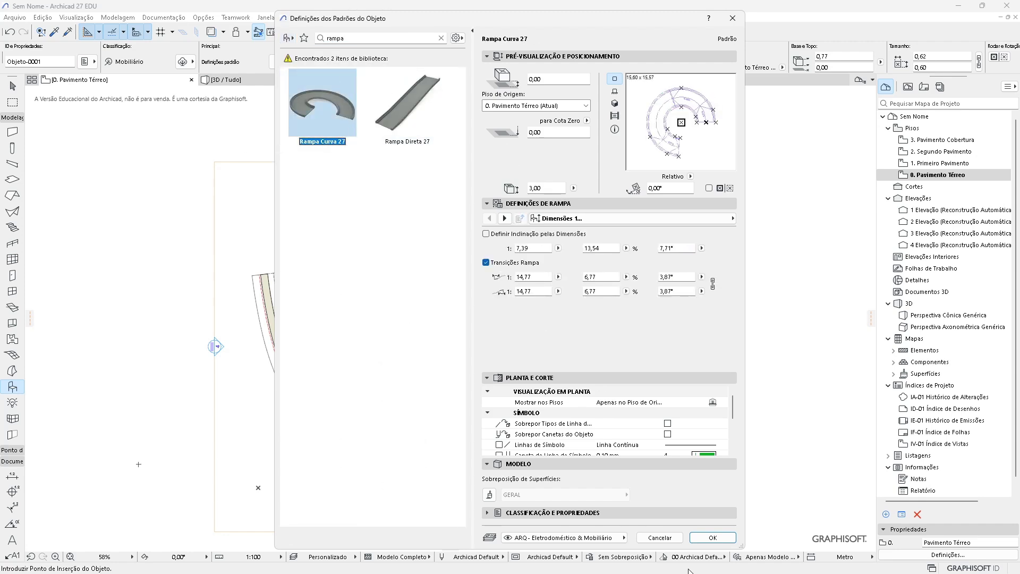
{"action": "left_click", "coordinate": [661, 539]}
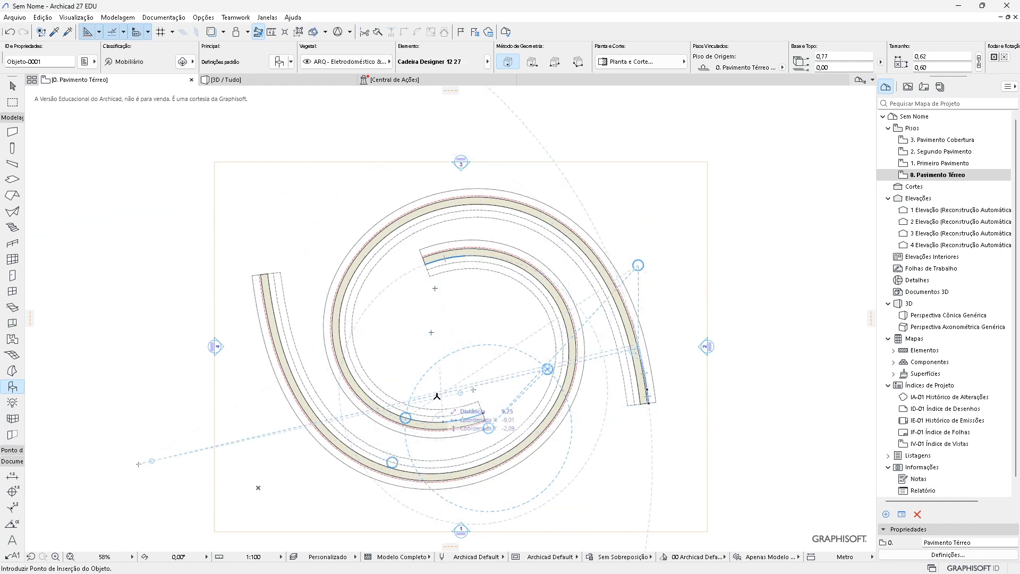
Replace the active Object tool with the Arc/Circle tool in the ground-floor plan
{"action": "left_click", "coordinate": [11, 87]}
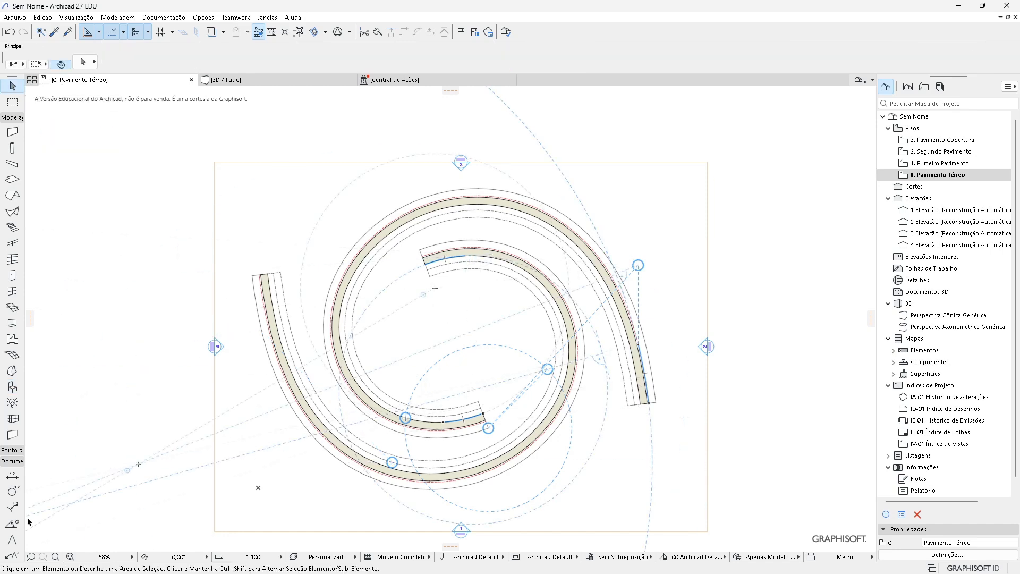
{"action": "scroll", "coordinate": [12, 532], "scroll_direction": "down", "scroll_amount": 3}
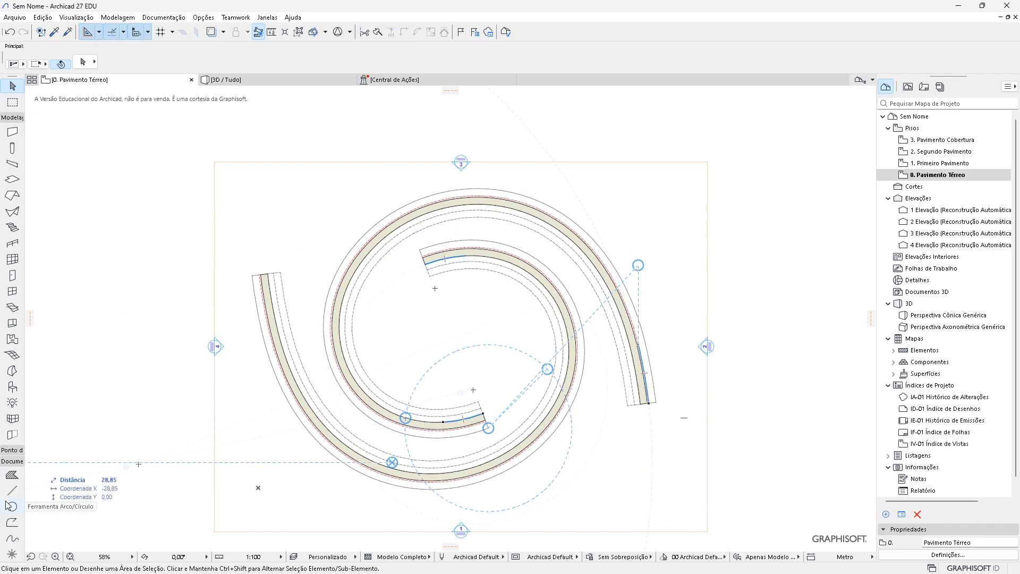
{"action": "left_click", "coordinate": [12, 474]}
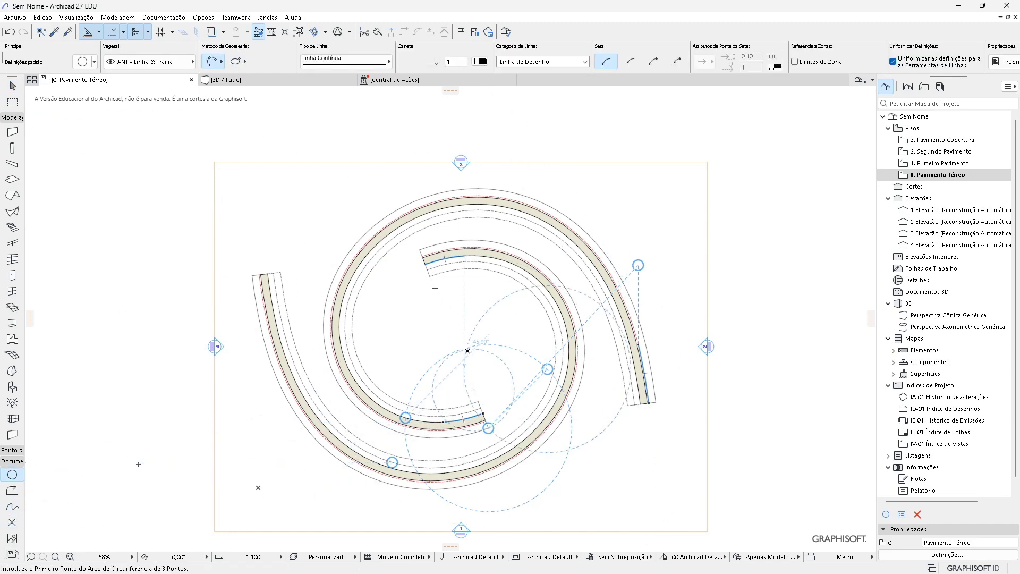
{"action": "left_click", "coordinate": [462, 336]}
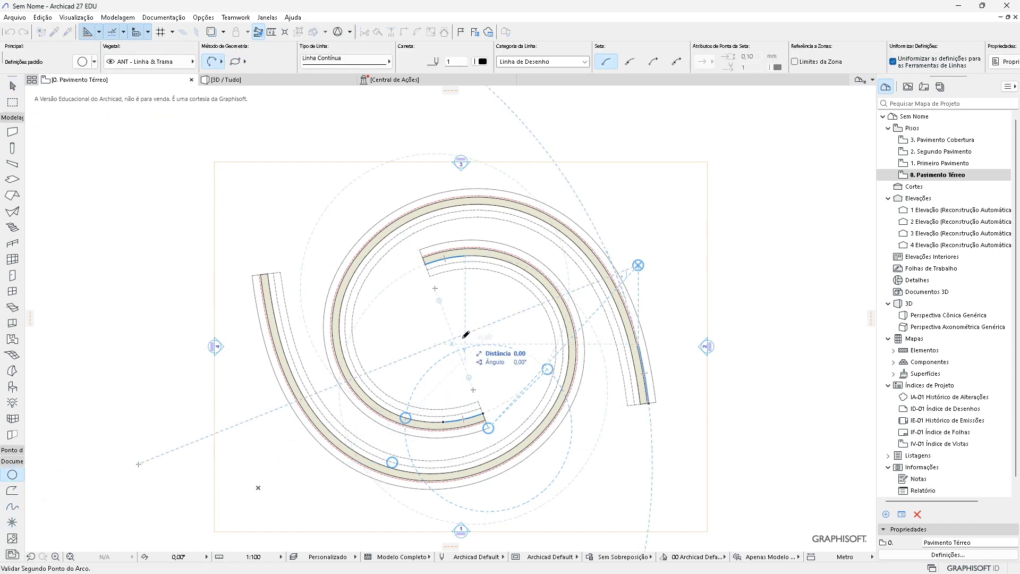
{"action": "right_click", "coordinate": [399, 318]}
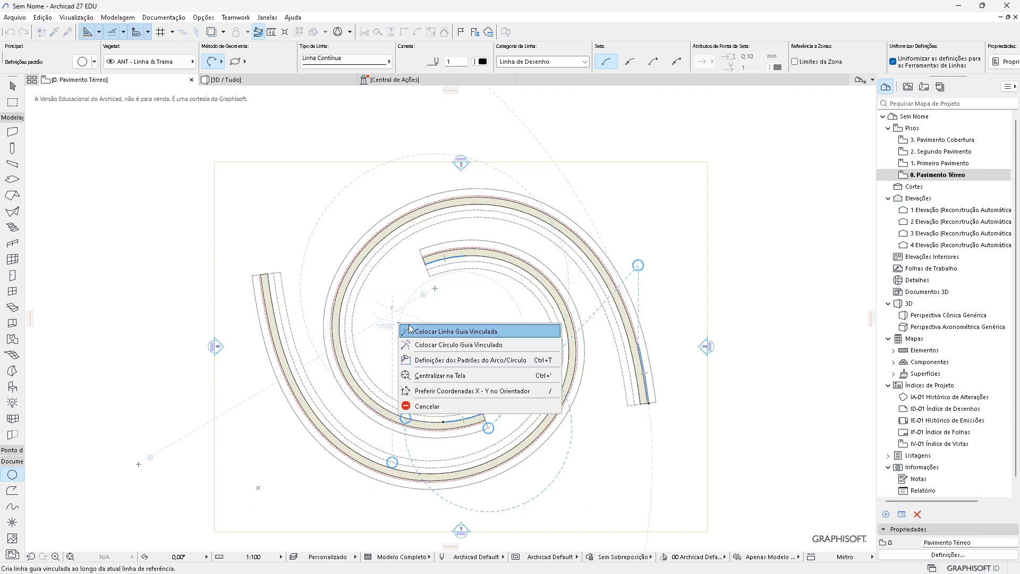
{"action": "left_click", "coordinate": [438, 409]}
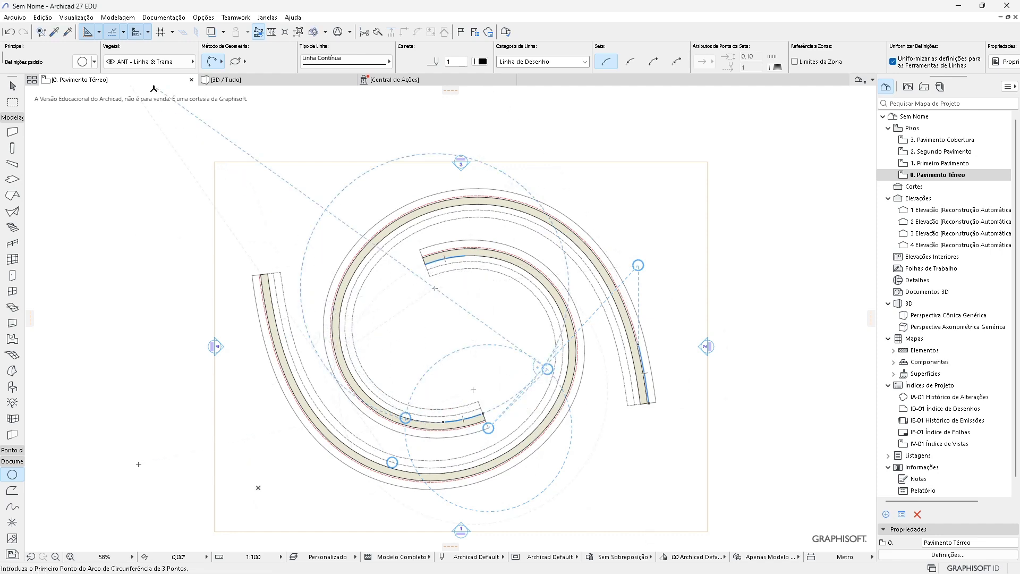
Turn off the snap guides (Guias Vinculadas) for the drawing
{"action": "left_click", "coordinate": [67, 18]}
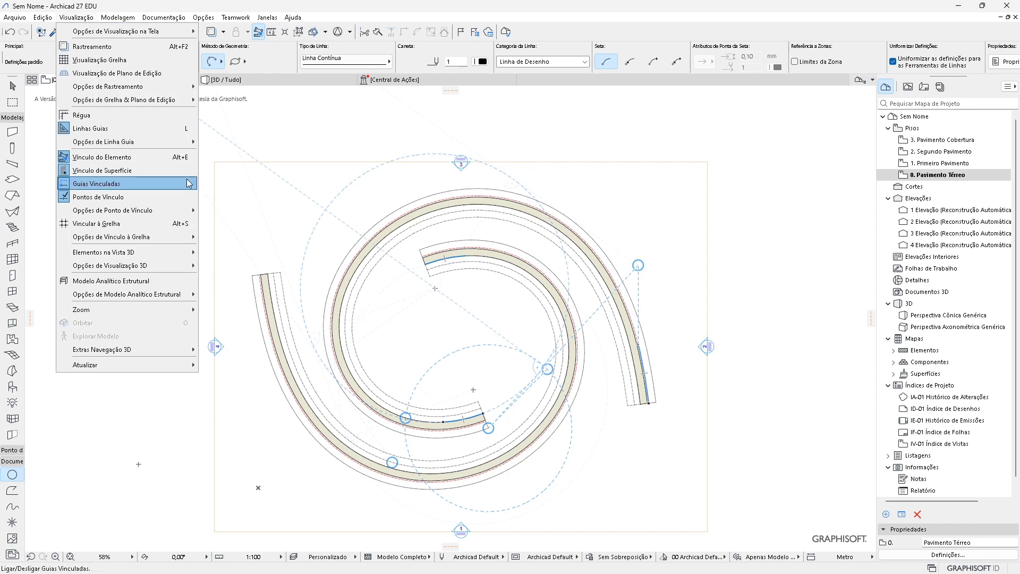
{"action": "left_click", "coordinate": [134, 184]}
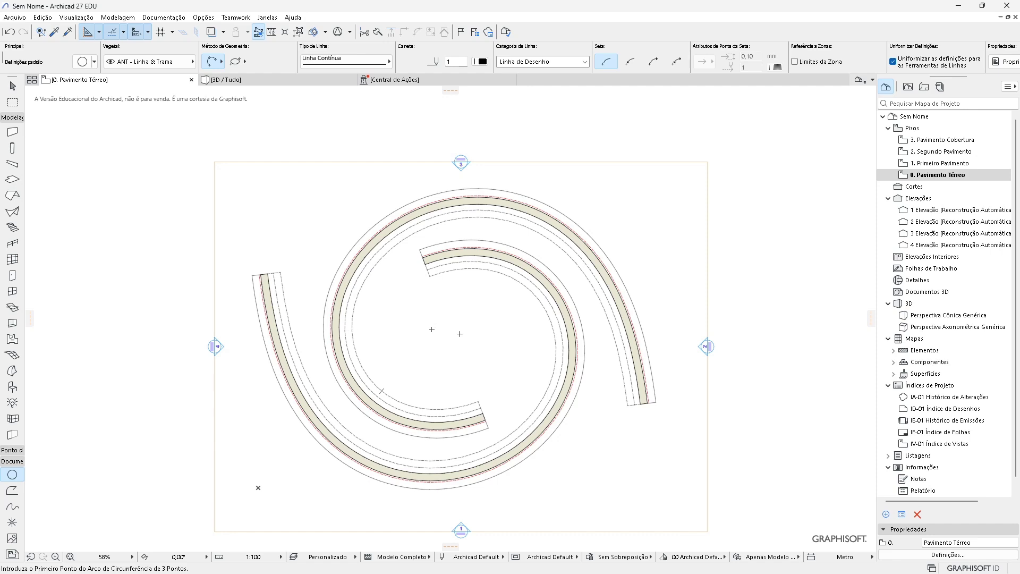
Draw a circle by centre and radius from the middle of the spiral, large enough to enclose all the walls
{"action": "left_click", "coordinate": [457, 333]}
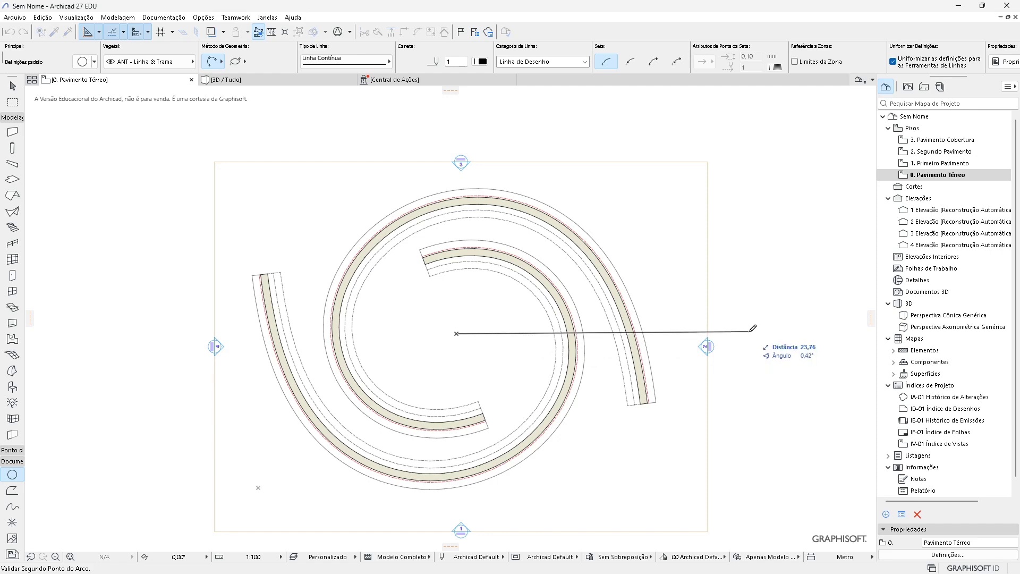
{"action": "left_click", "coordinate": [750, 332]}
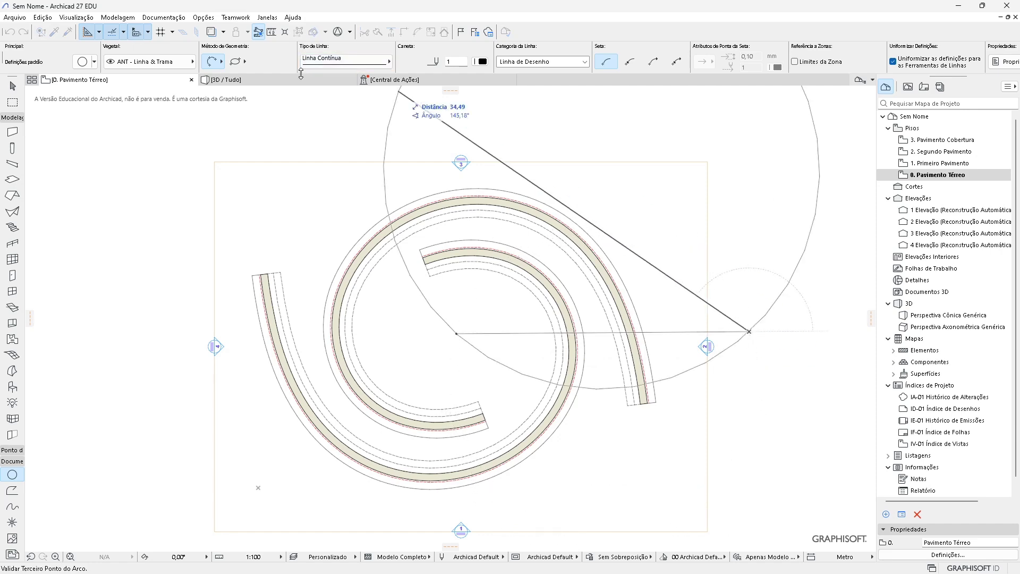
{"action": "left_click", "coordinate": [211, 61]}
{"action": "left_click", "coordinate": [457, 334]}
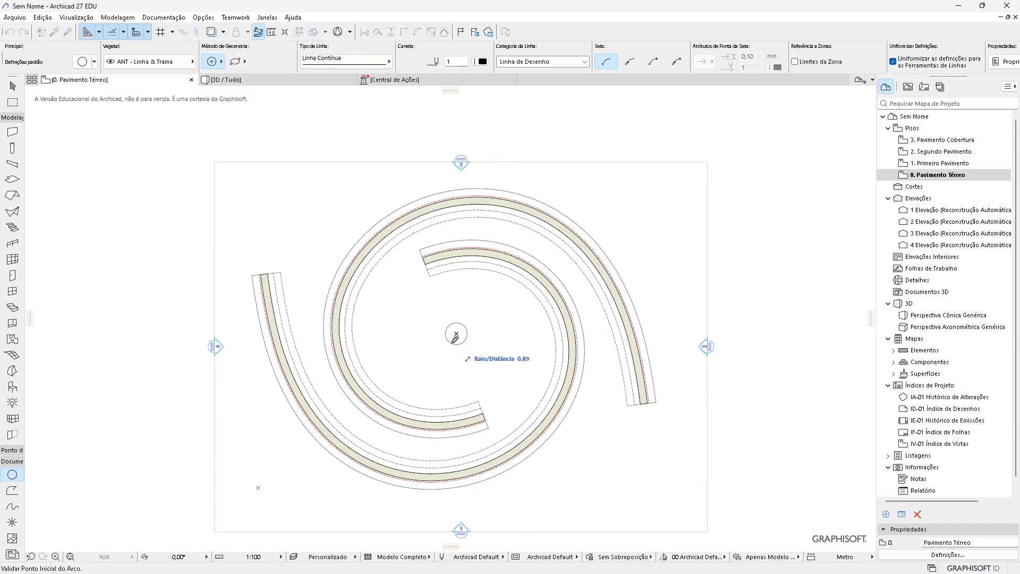
{"action": "left_click", "coordinate": [684, 342]}
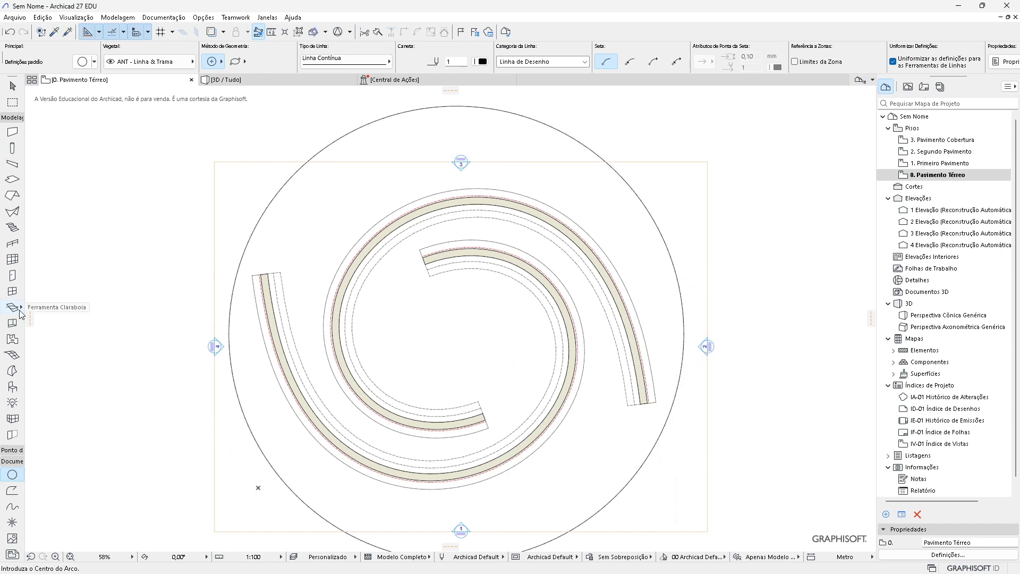
Create a multi-plane roof over the spiral walls by tracing the enclosing circle with the Magic Wand
{"action": "left_click", "coordinate": [10, 197]}
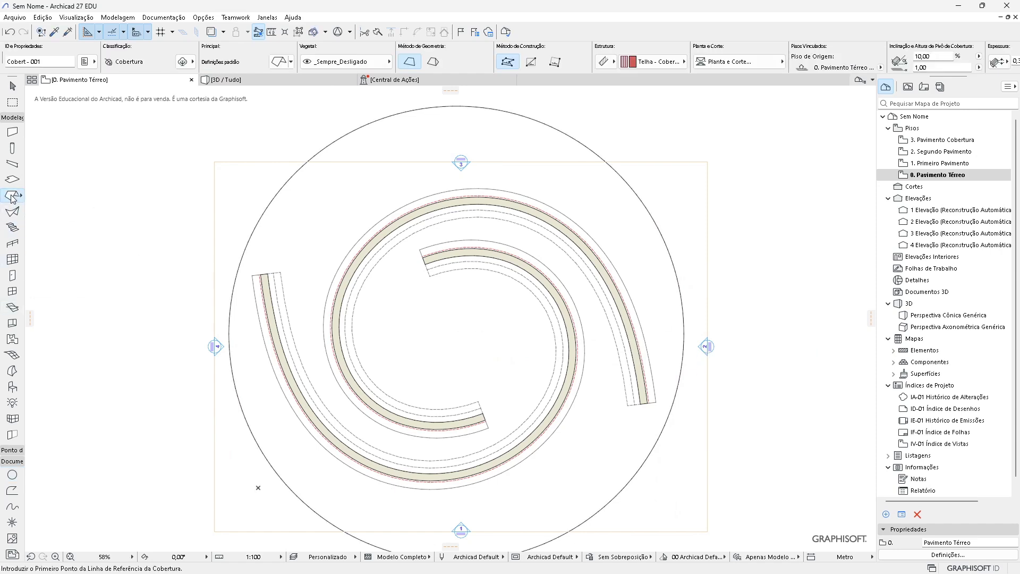
{"action": "left_click", "coordinate": [434, 61]}
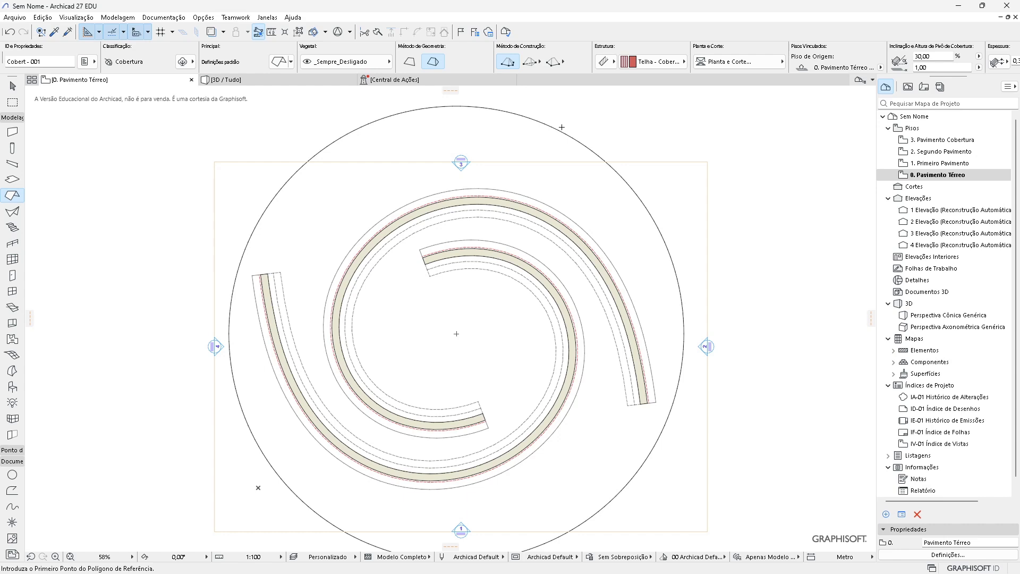
{"action": "key", "text": "space"}
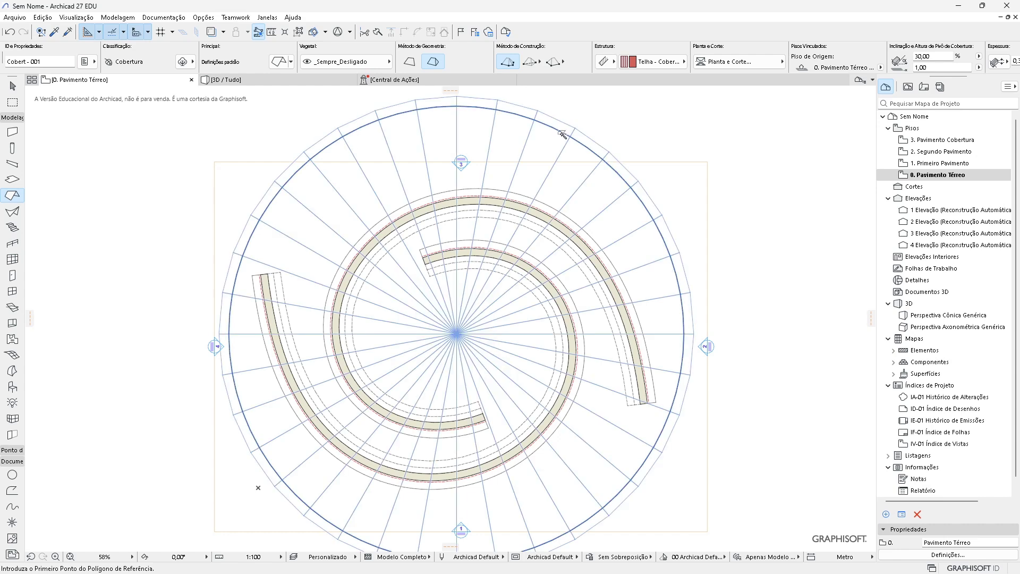
{"action": "left_click", "coordinate": [562, 135]}
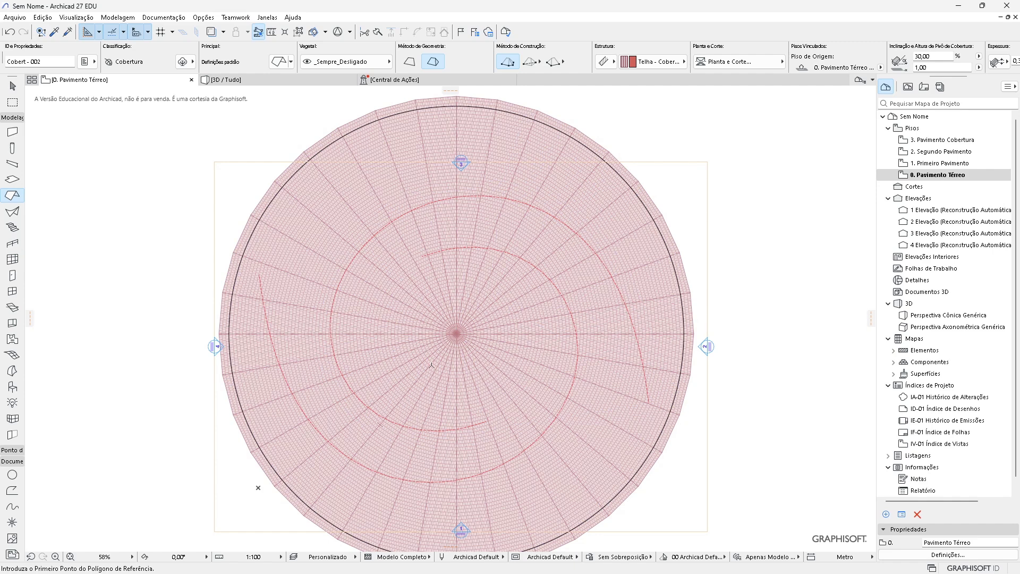
{"action": "key", "text": "Escape"}
{"action": "left_click", "coordinate": [458, 339]}
{"action": "key", "text": "Escape"}
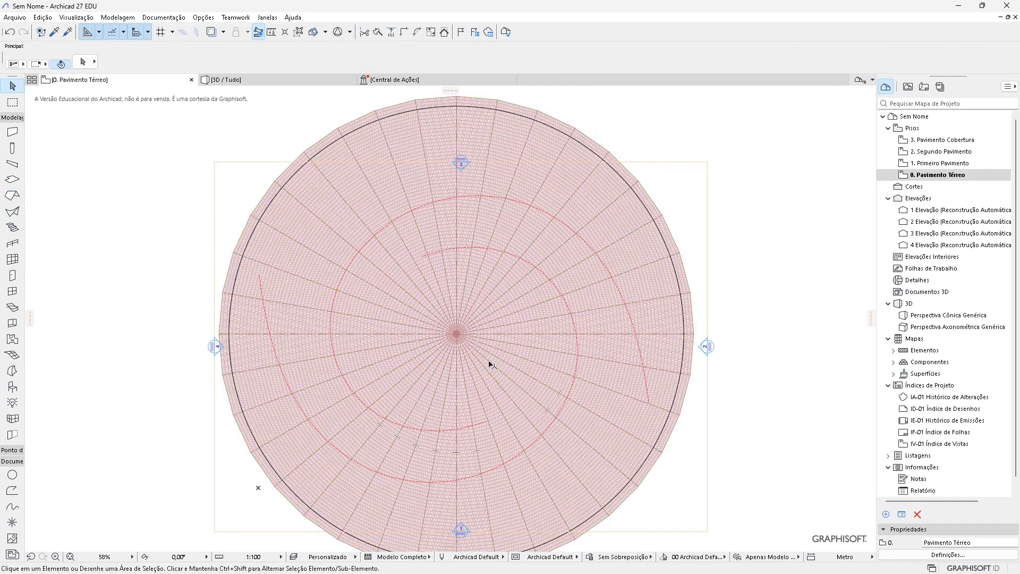
Set the conical roof's pivot line height to 5,00 in the 3D view
{"action": "key", "text": "F3"}
{"action": "mouse_move", "coordinate": [497, 369]}
{"action": "middle_mouse_down", "text": "shift"}
{"action": "mouse_move", "coordinate": [482, 362]}
{"action": "mouse_move", "coordinate": [472, 376]}
{"action": "mouse_move", "coordinate": [529, 246]}
{"action": "mouse_move", "coordinate": [498, 358]}
{"action": "mouse_move", "coordinate": [483, 371]}
{"action": "middle_mouse_up", "text": "shift"}
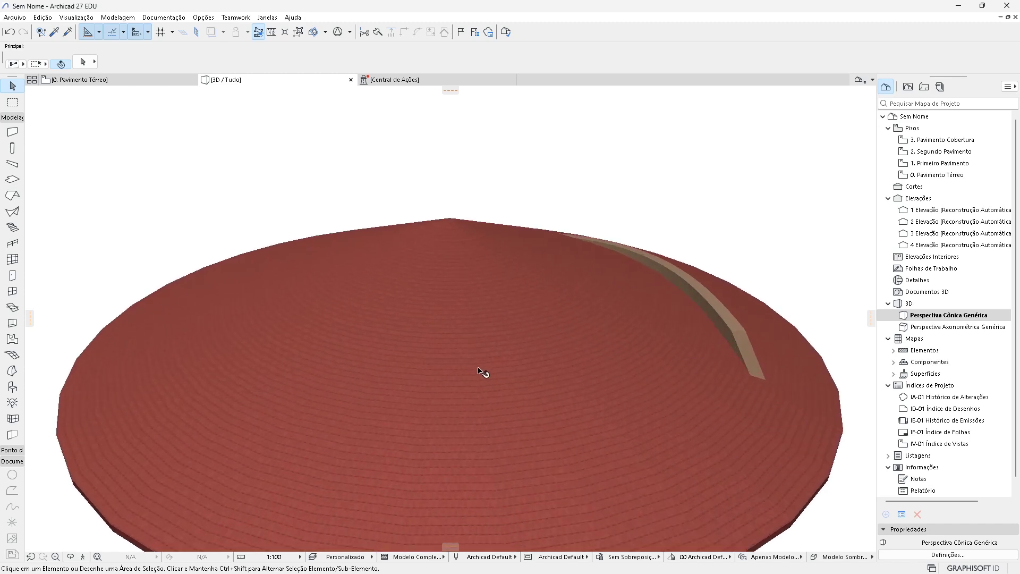
{"action": "left_click", "coordinate": [489, 390]}
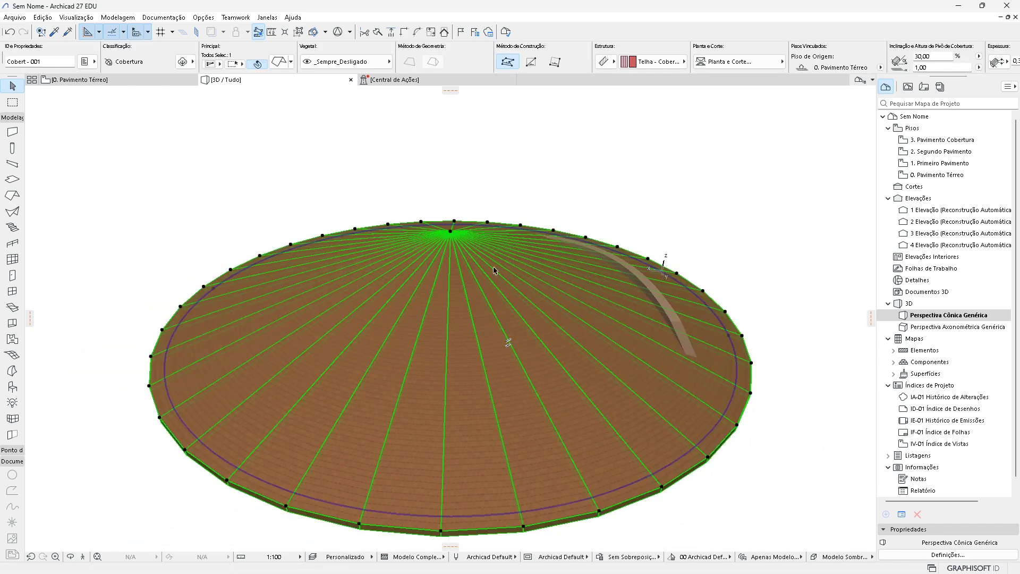
{"action": "middle_click_drag", "start_coordinate": [496, 271], "coordinate": [544, 258], "text": "shift"}
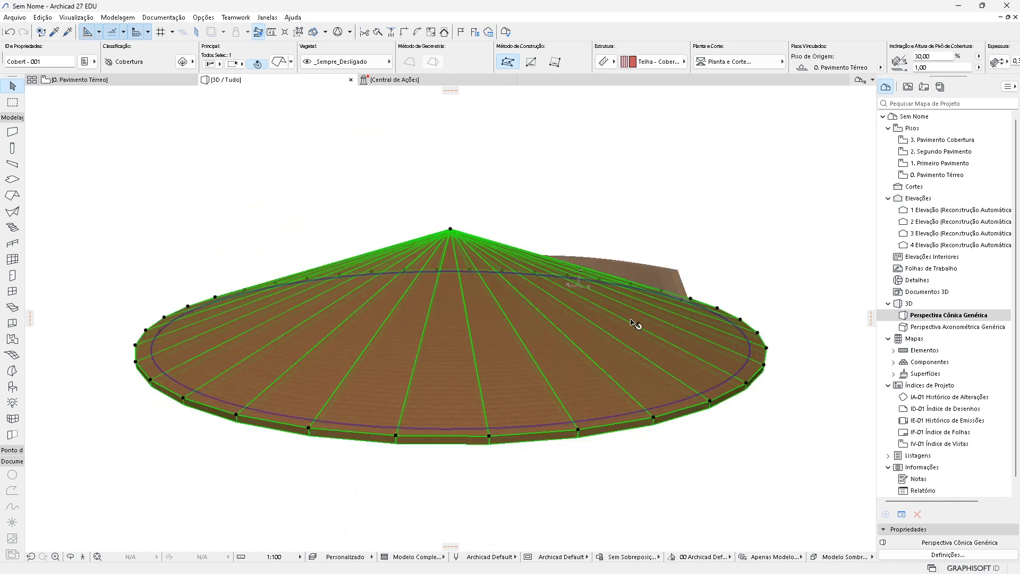
{"action": "left_click", "coordinate": [929, 66]}
{"action": "type", "text": "5"}
{"action": "key", "text": "Return"}
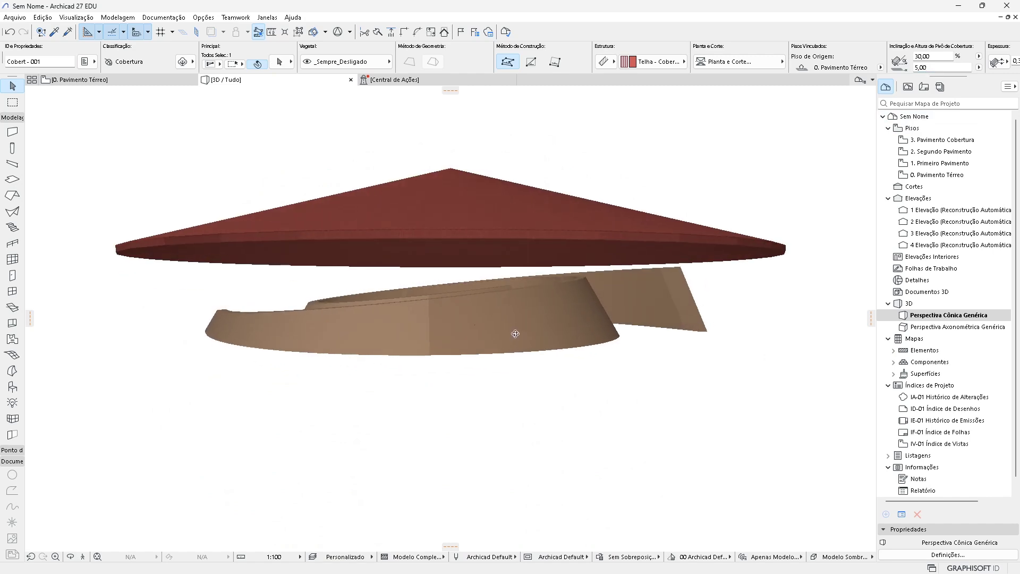
Select both sets of spiral walls and undo all their trims (Desfazer Todos os Cortes)
{"action": "left_click", "coordinate": [501, 322]}
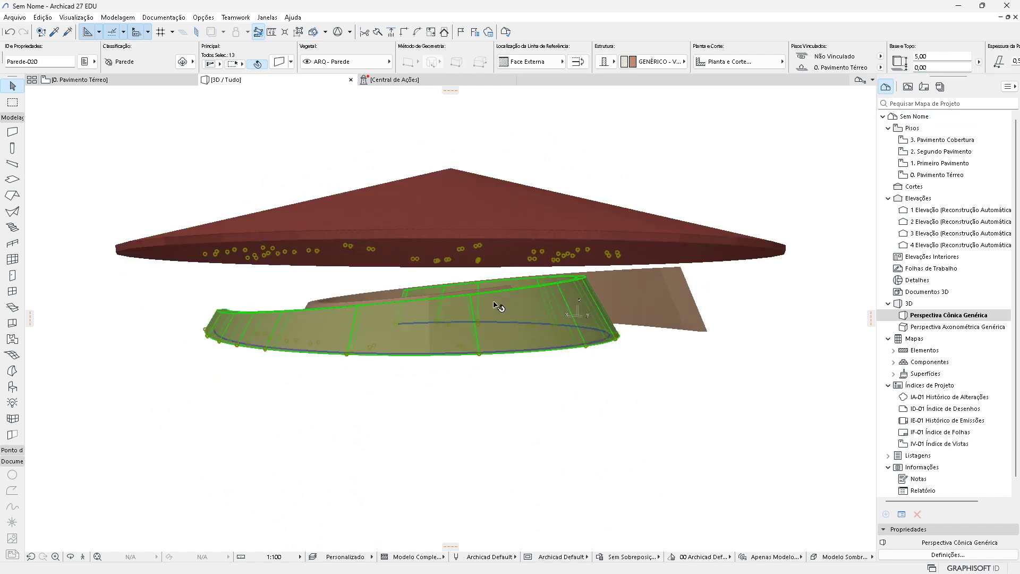
{"action": "left_click", "coordinate": [631, 294], "text": "shift"}
{"action": "right_click", "coordinate": [629, 291]}
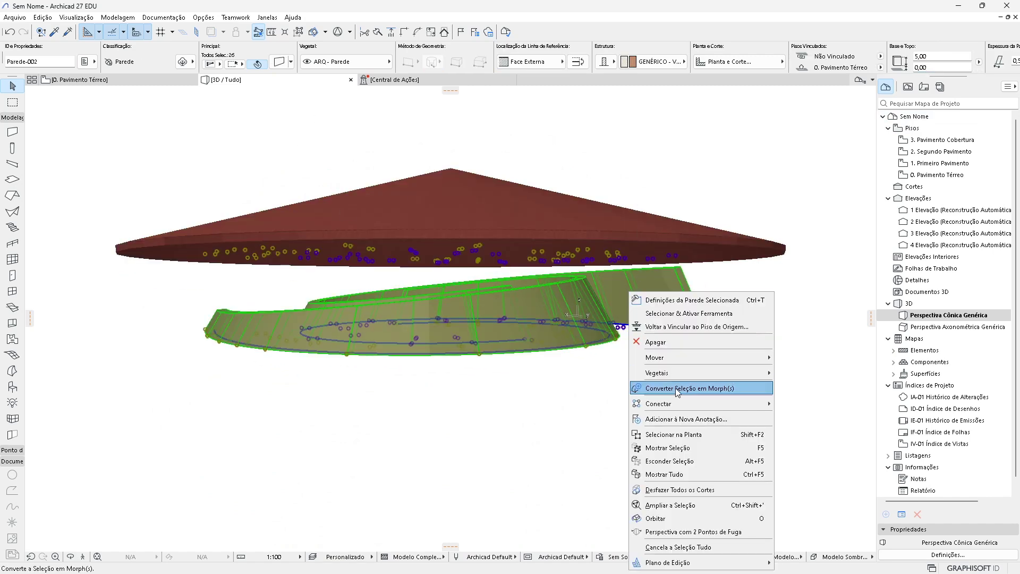
{"action": "left_click", "coordinate": [691, 488]}
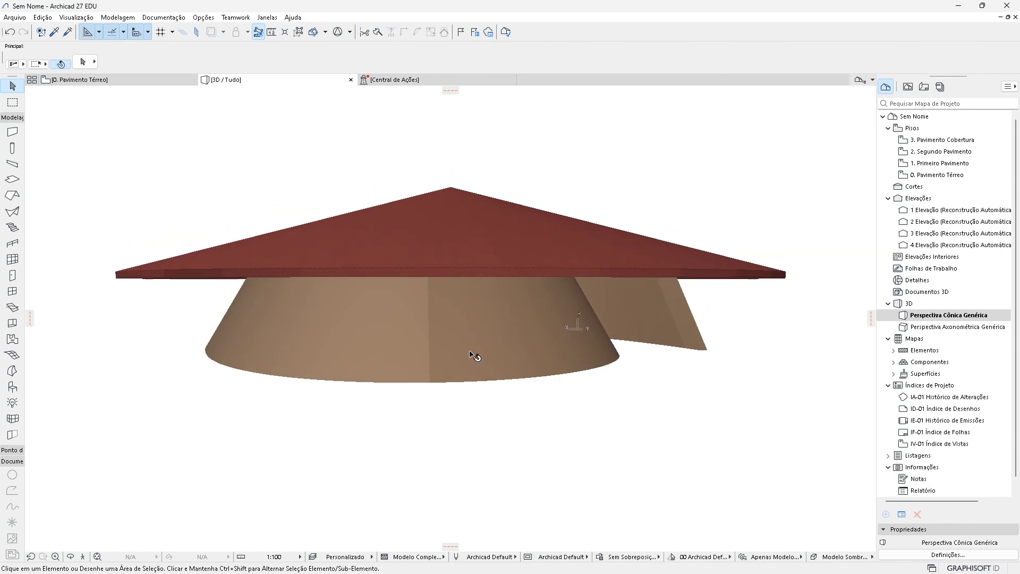
Try a slope of 1,75% on the conical roof
{"action": "middle_click_drag", "start_coordinate": [469, 353], "coordinate": [461, 392], "text": "shift"}
{"action": "left_click", "coordinate": [470, 262]}
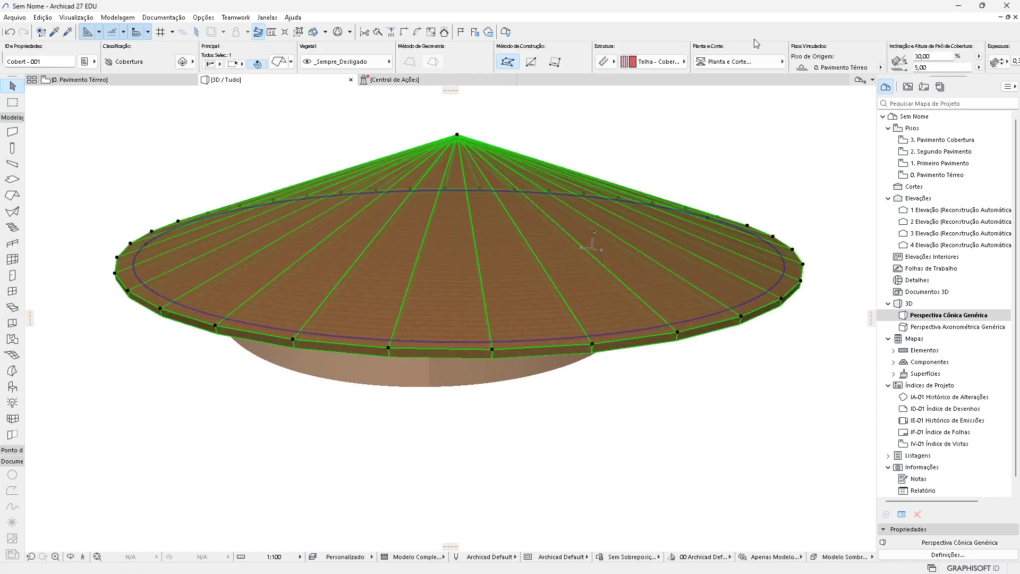
{"action": "left_click", "coordinate": [933, 59]}
{"action": "type", "text": "1,75"}
{"action": "key", "text": "Return"}
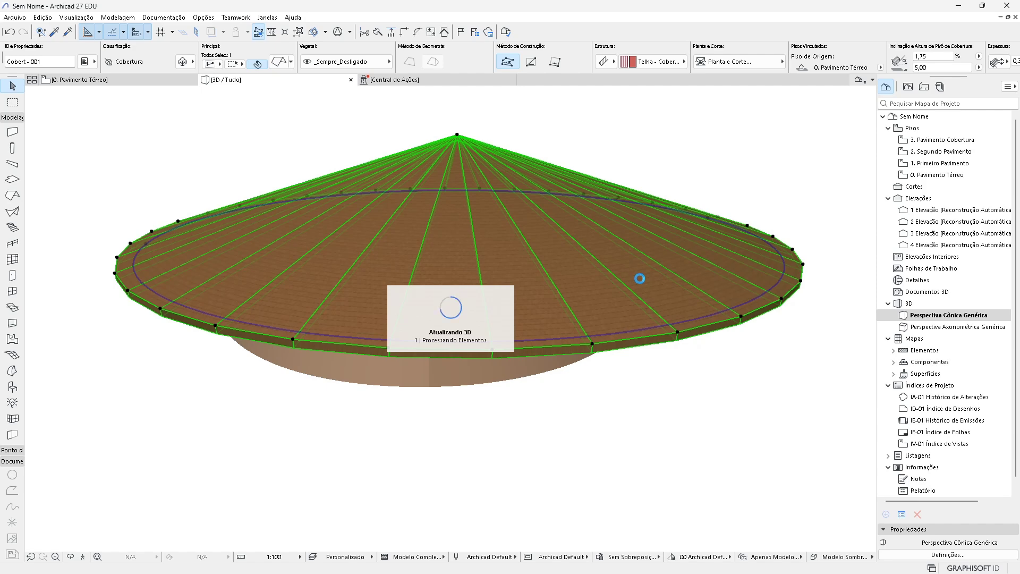
{"action": "left_click", "coordinate": [761, 208]}
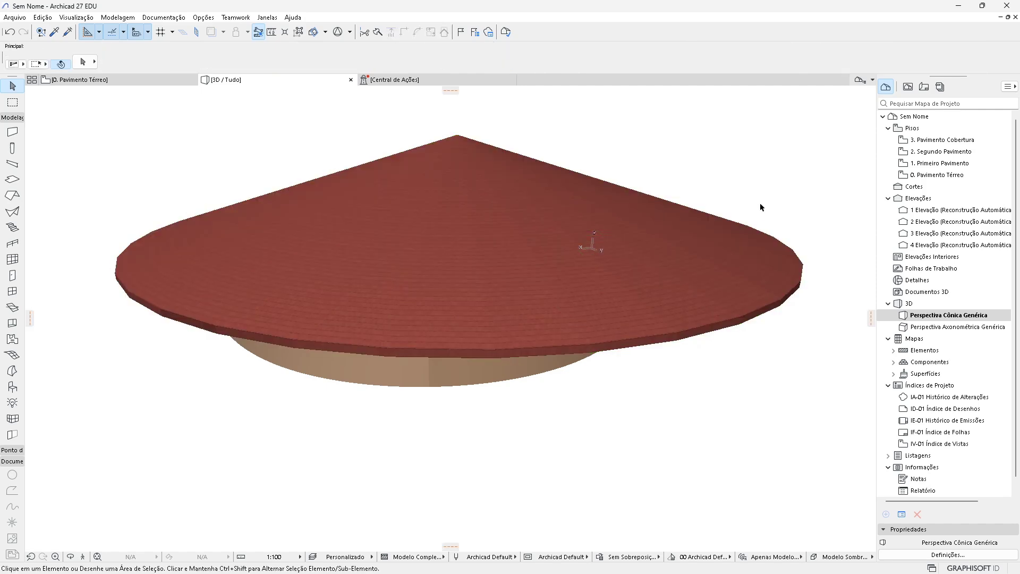
Set the conical roof's slope to 25% and inspect it from the side above the walls
{"action": "left_click", "coordinate": [661, 240]}
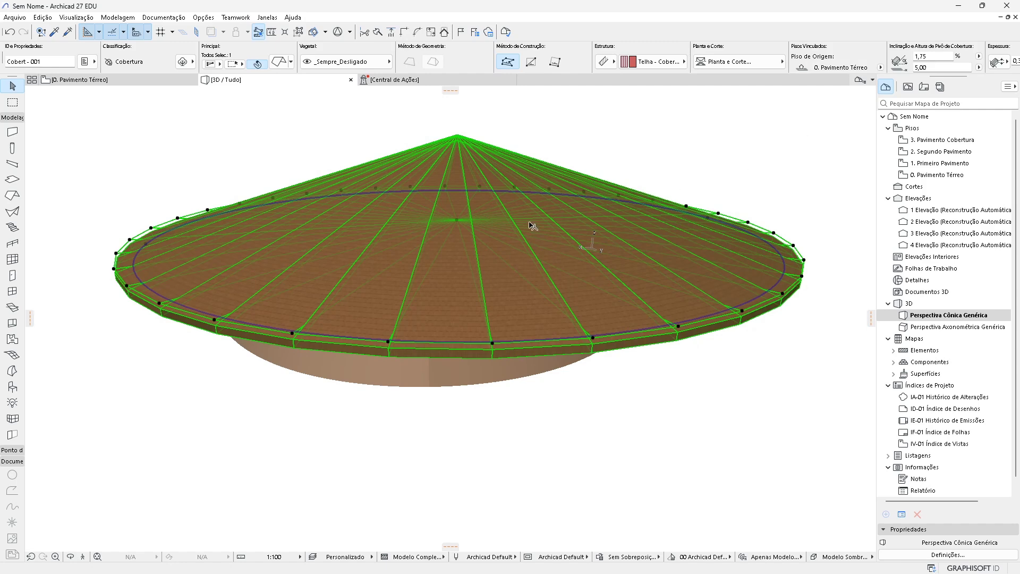
{"action": "middle_click_drag", "start_coordinate": [664, 153], "coordinate": [671, 206], "text": "shift"}
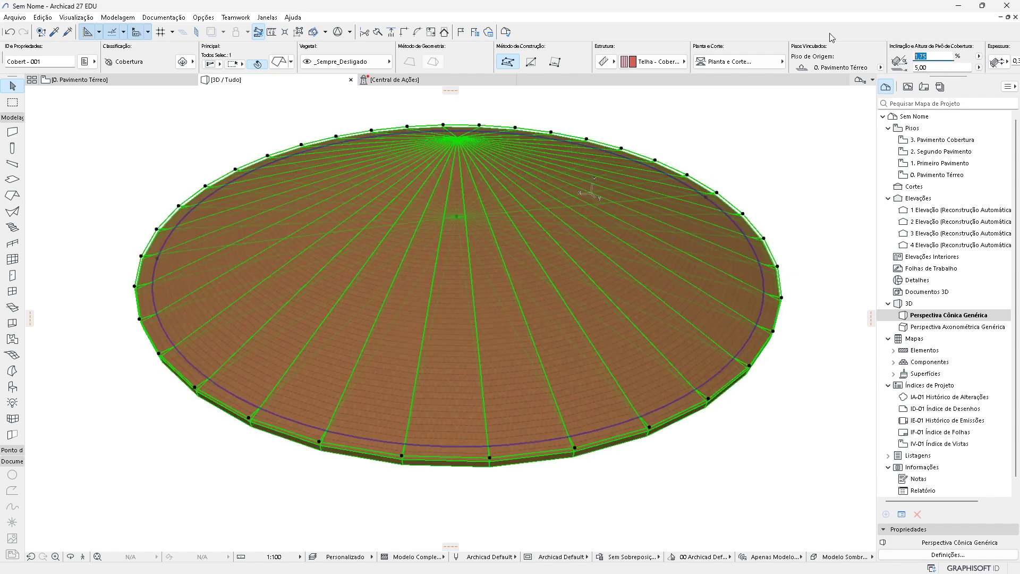
{"action": "type", "text": "25"}
{"action": "key", "text": "Return"}
{"action": "left_click_drag", "start_coordinate": [380, 281], "coordinate": [446, 310]}
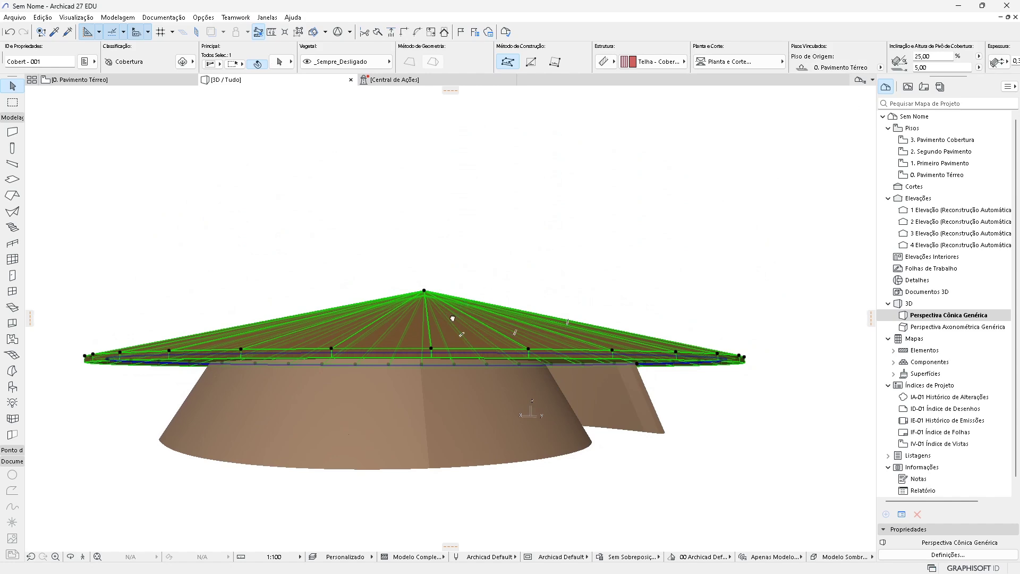
Split the conical roof into single-plane roofs (Dividir em Coberturas de Planos-únicos) in the ground-floor plan
{"action": "key", "text": "F2"}
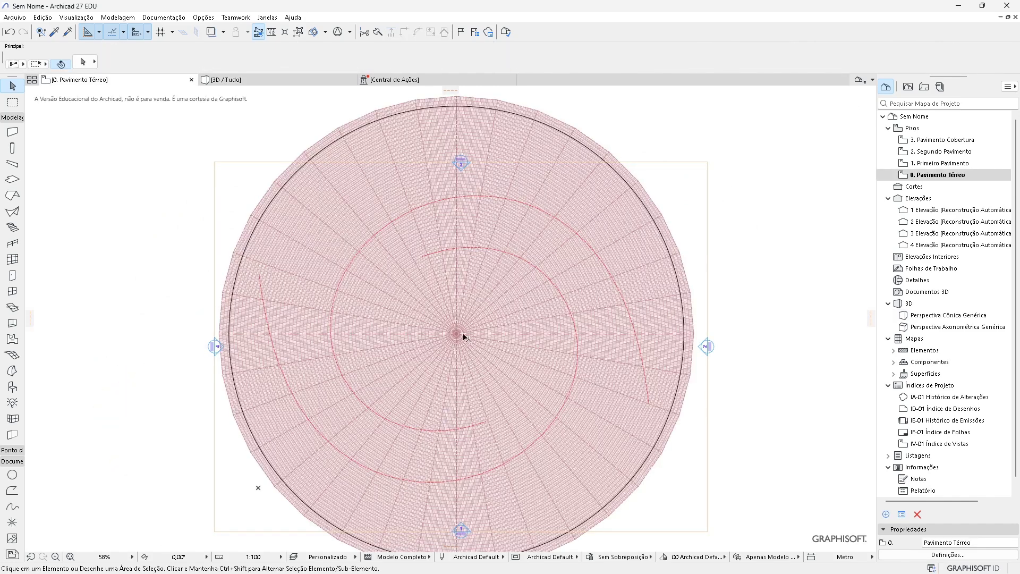
{"action": "left_click", "coordinate": [464, 337]}
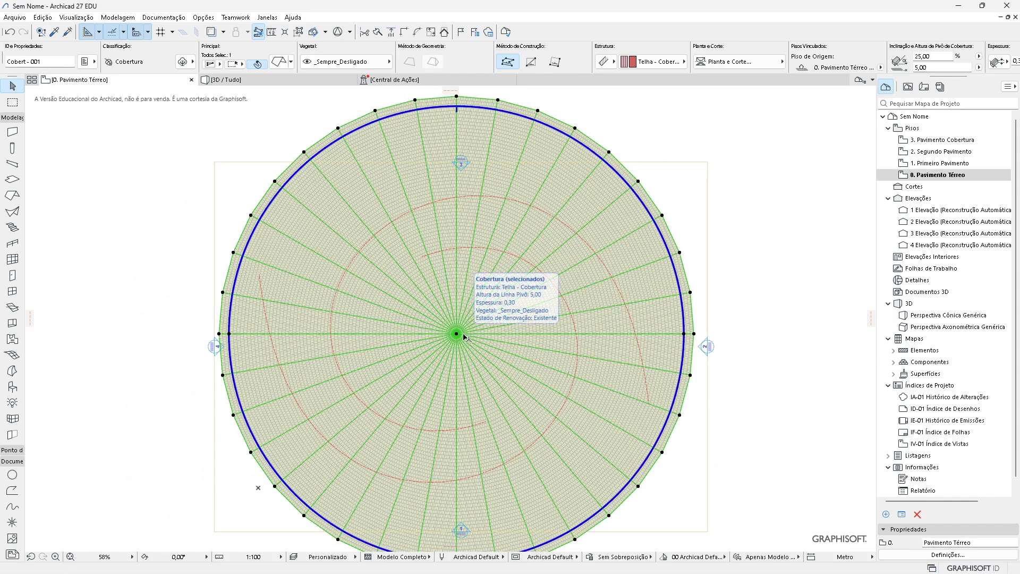
{"action": "right_click", "coordinate": [468, 345]}
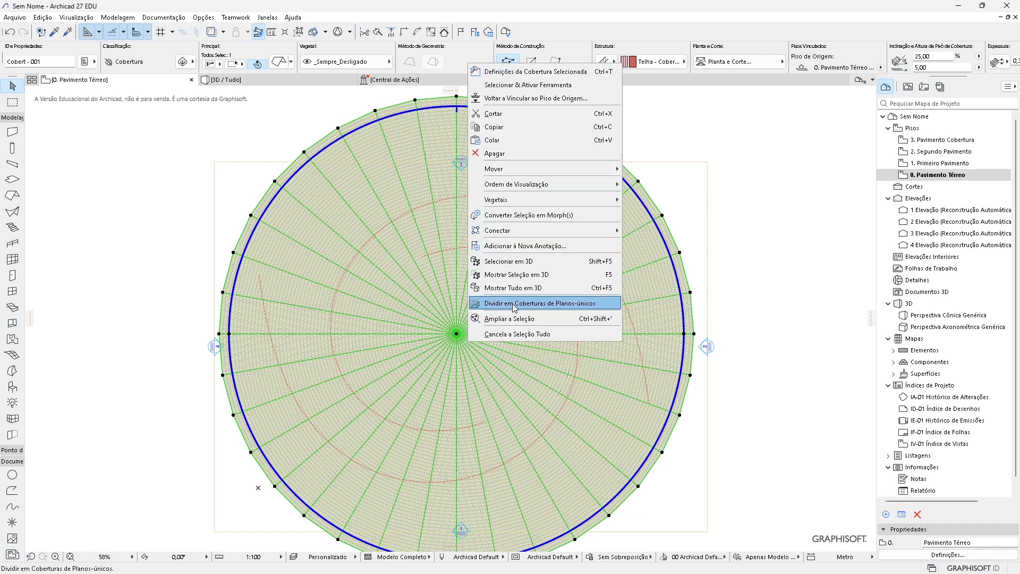
{"action": "left_click", "coordinate": [581, 306]}
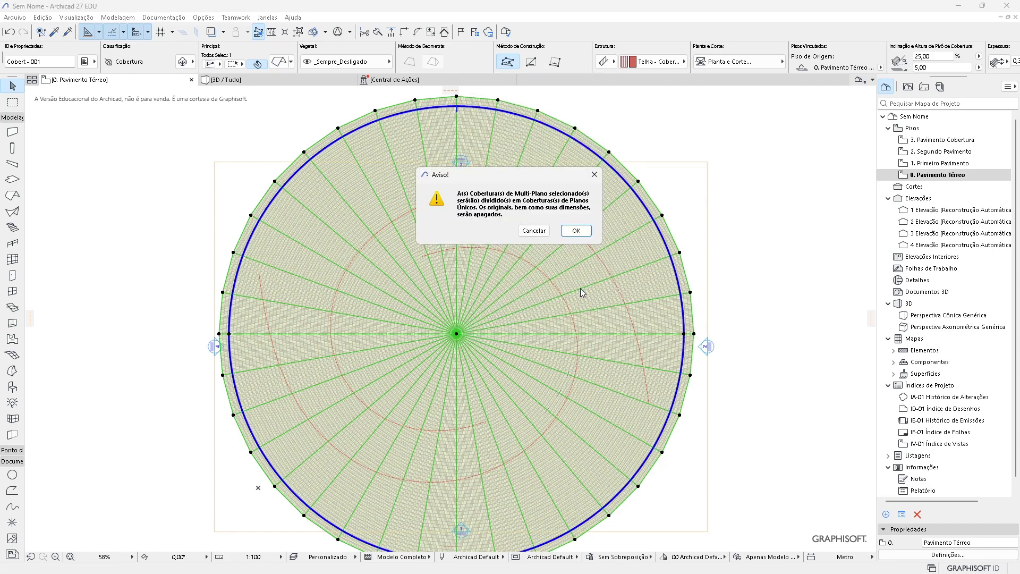
{"action": "left_click", "coordinate": [574, 238]}
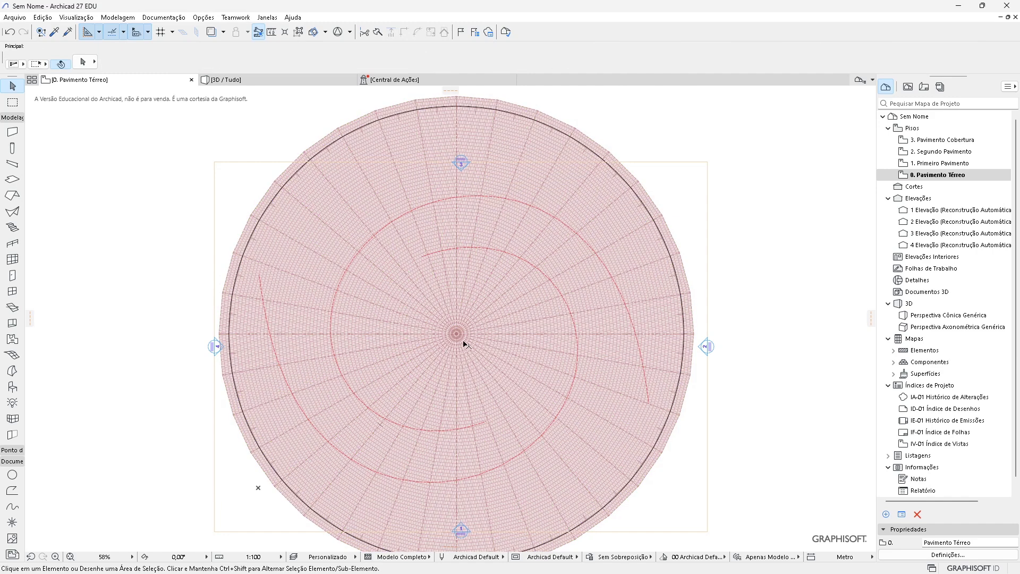
Set the slope of all the single-plane roofs to -25% and view the inverted cone from the side in 3D
{"action": "key", "text": "ctrl+a"}
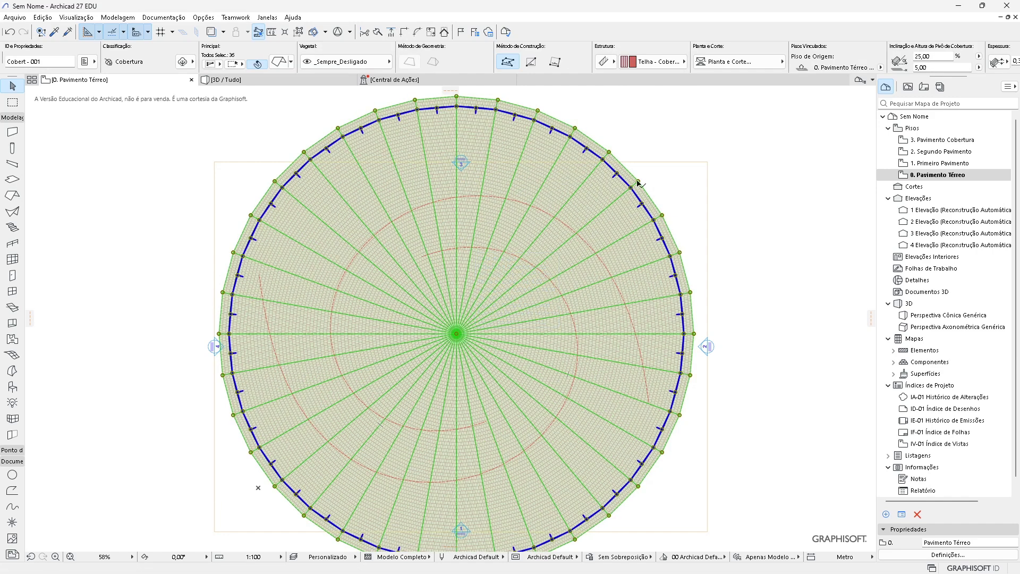
{"action": "left_click", "coordinate": [934, 56]}
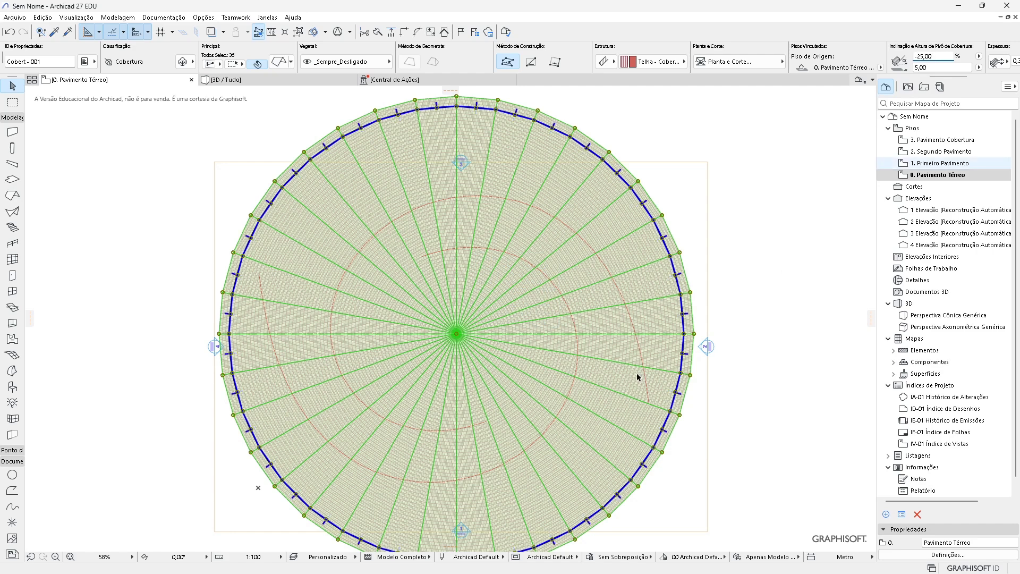
{"action": "key", "text": "F3"}
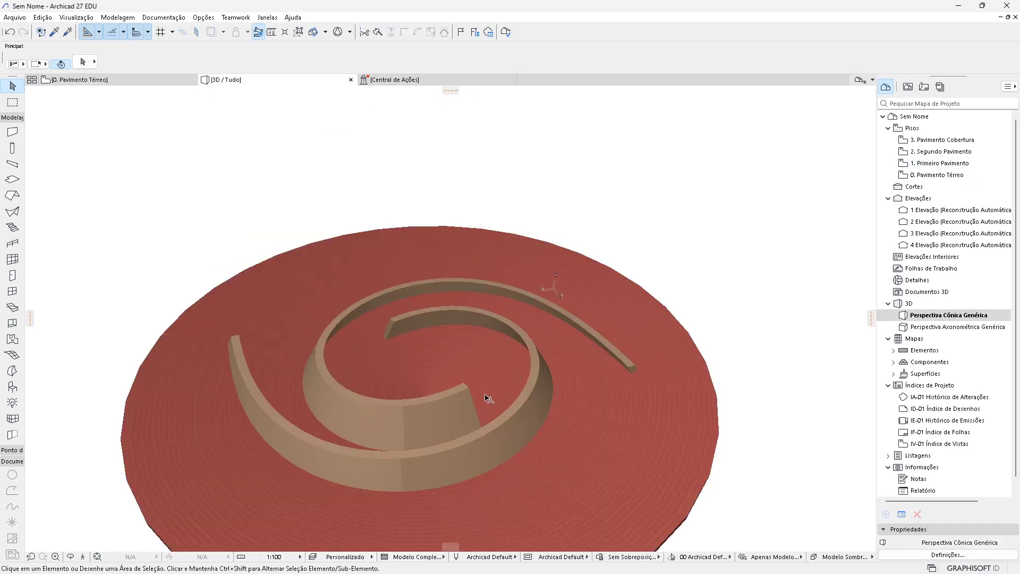
{"action": "left_click_drag", "start_coordinate": [487, 401], "coordinate": [572, 177]}
{"action": "left_click_drag", "start_coordinate": [454, 277], "coordinate": [383, 392]}
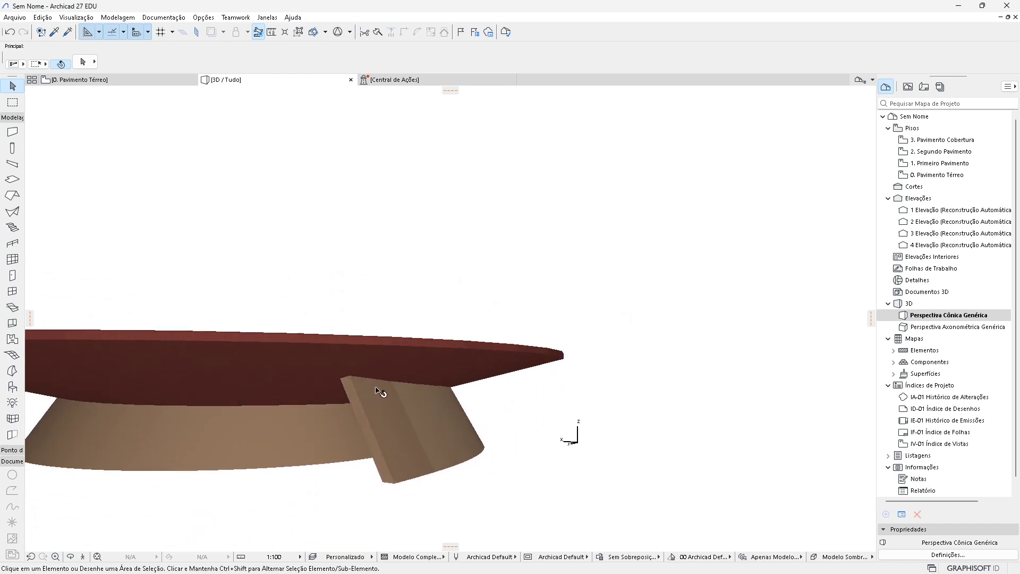
Raise the whole group of single-plane roofs by 1 m
{"action": "left_click", "coordinate": [456, 380]}
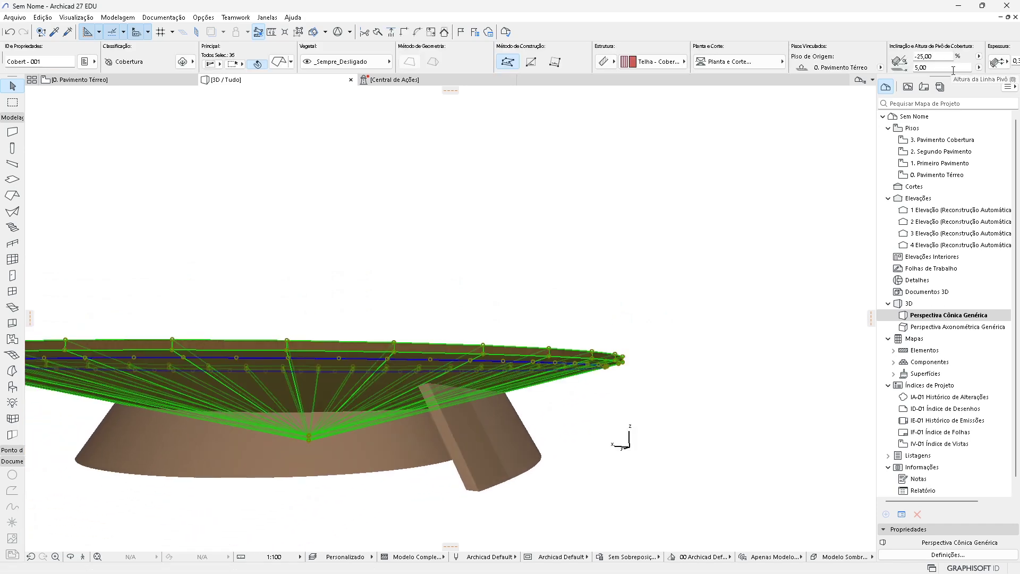
{"action": "key", "text": "ctrl+9"}
{"action": "type", "text": "1"}
{"action": "key", "text": "Return"}
{"action": "key", "text": "Escape"}
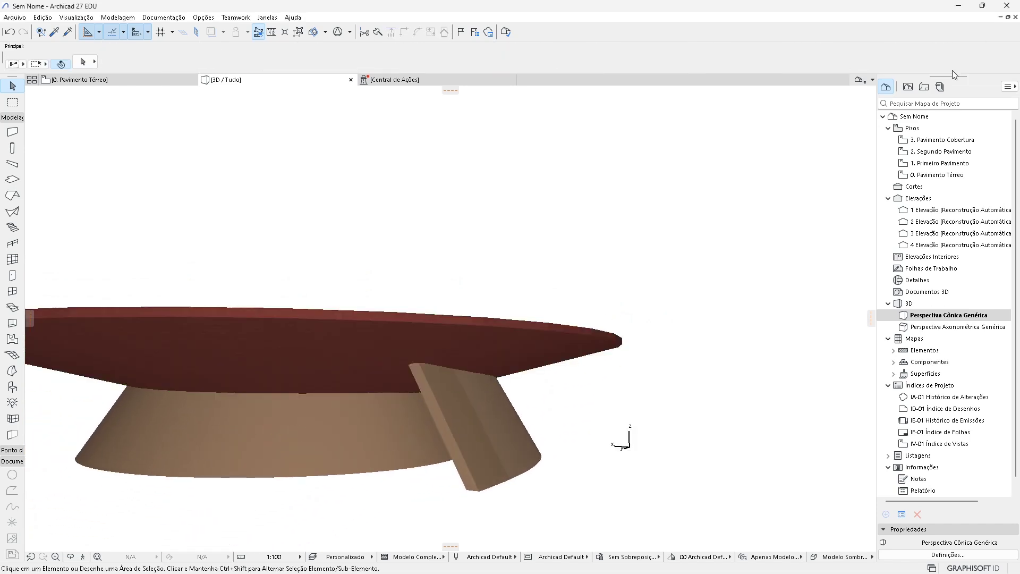
Lower the roof group by 0,1 m relative to the walls and check it against the spiral walls from above
{"action": "scroll", "coordinate": [422, 406], "scroll_direction": "up", "scroll_amount": 10}
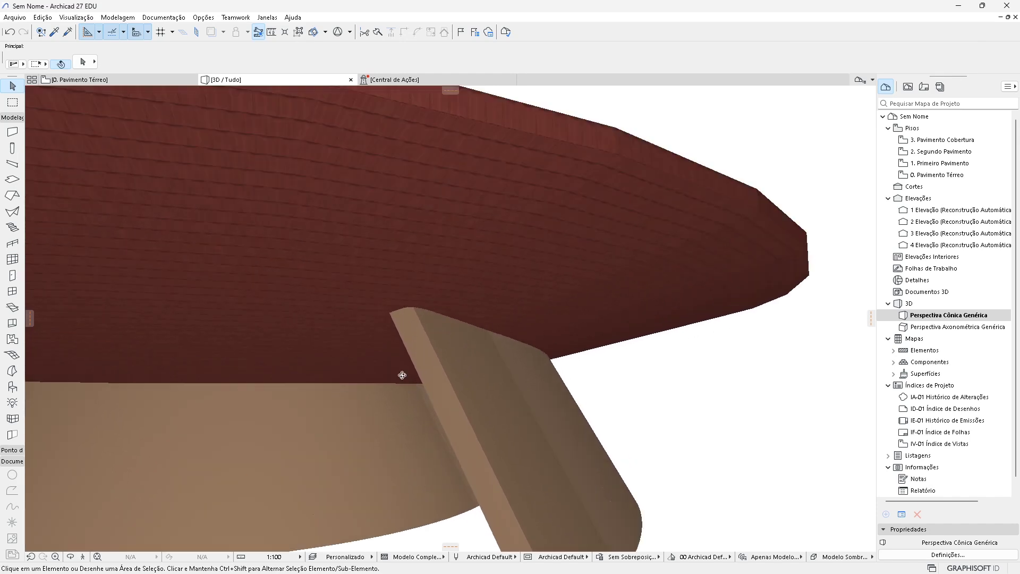
{"action": "left_click", "coordinate": [509, 276]}
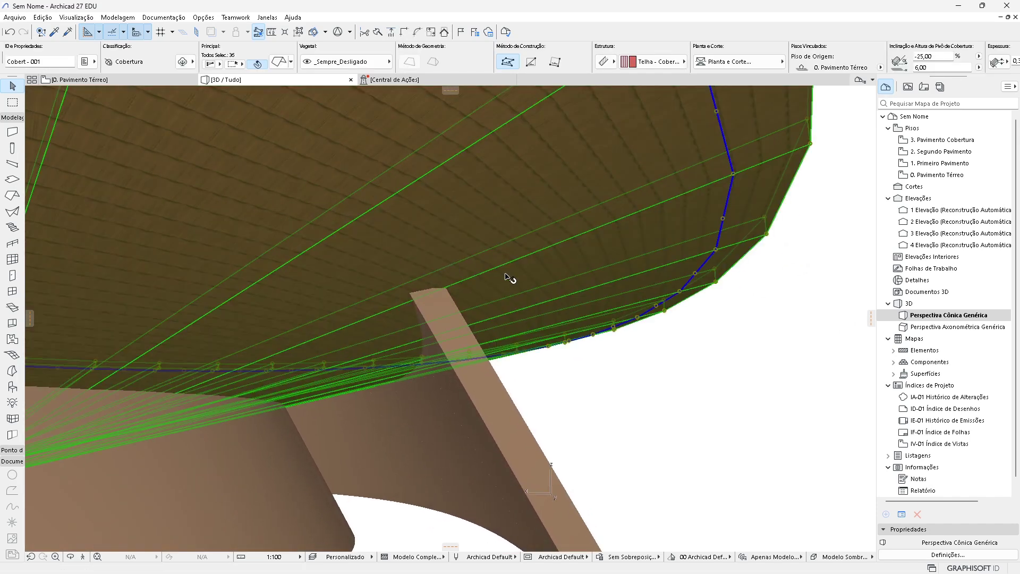
{"action": "key", "text": "ctrl+9"}
{"action": "type", "text": "-0,1"}
{"action": "key", "text": "Return"}
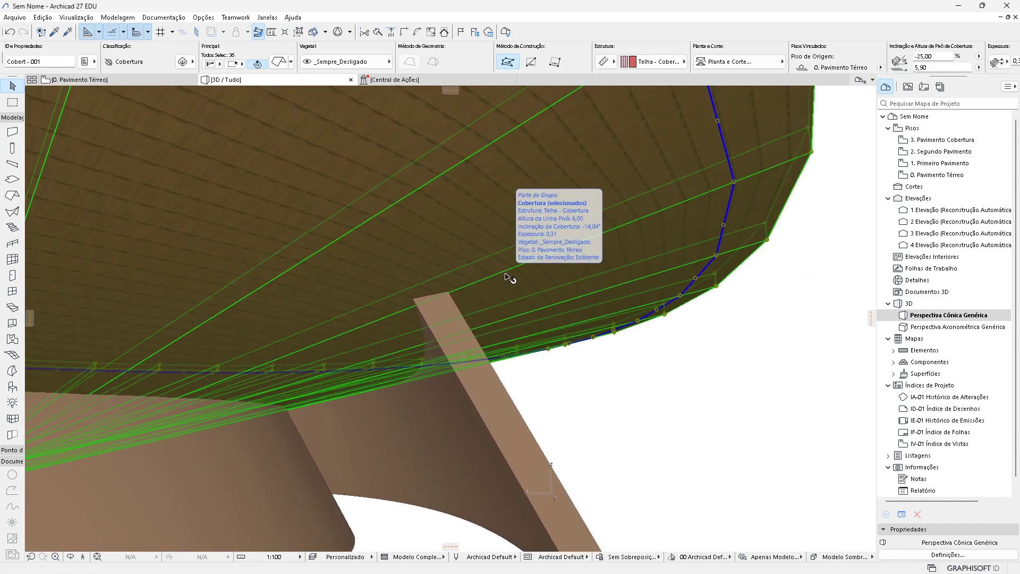
{"action": "key", "text": "Escape"}
{"action": "scroll", "coordinate": [422, 342], "scroll_direction": "down", "scroll_amount": 10}
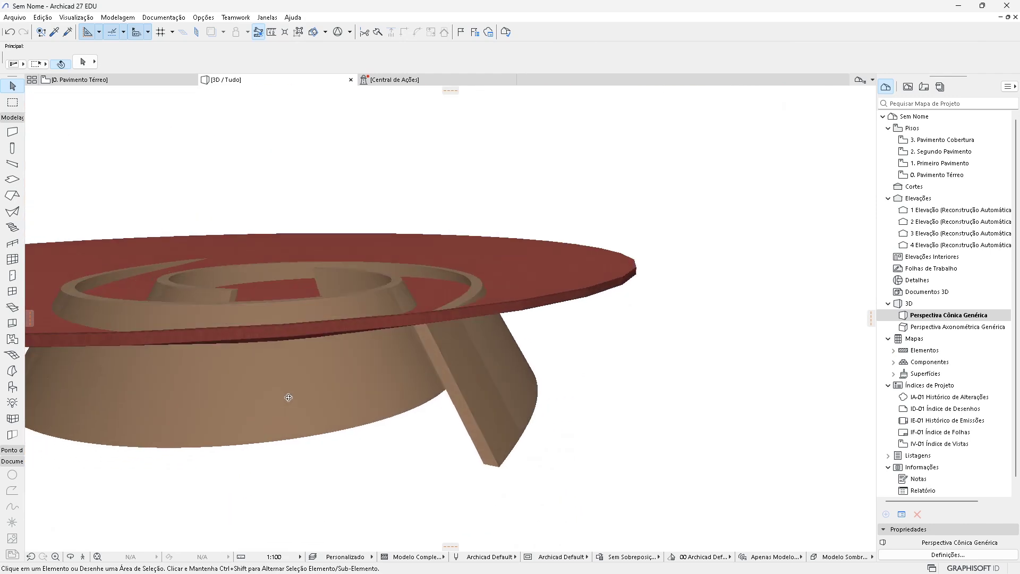
{"action": "middle_click_drag", "start_coordinate": [288, 398], "coordinate": [517, 441], "text": "shift"}
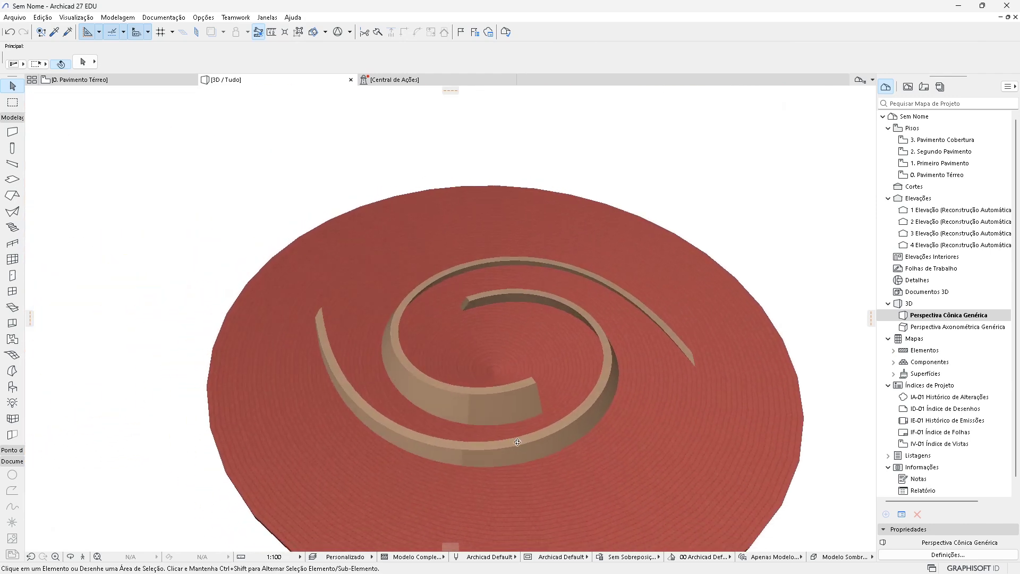
{"action": "scroll", "coordinate": [565, 405], "scroll_direction": "up", "scroll_amount": 5}
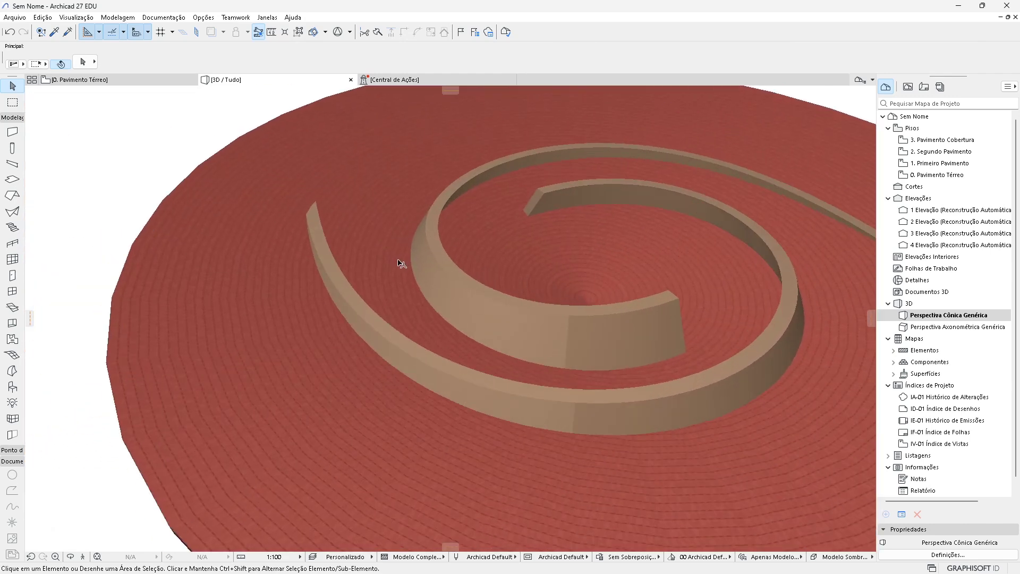
Set the thickness of all the selected conical roof planes to 0,00 and deselect them
{"action": "scroll", "coordinate": [401, 263], "scroll_direction": "down", "scroll_amount": 8}
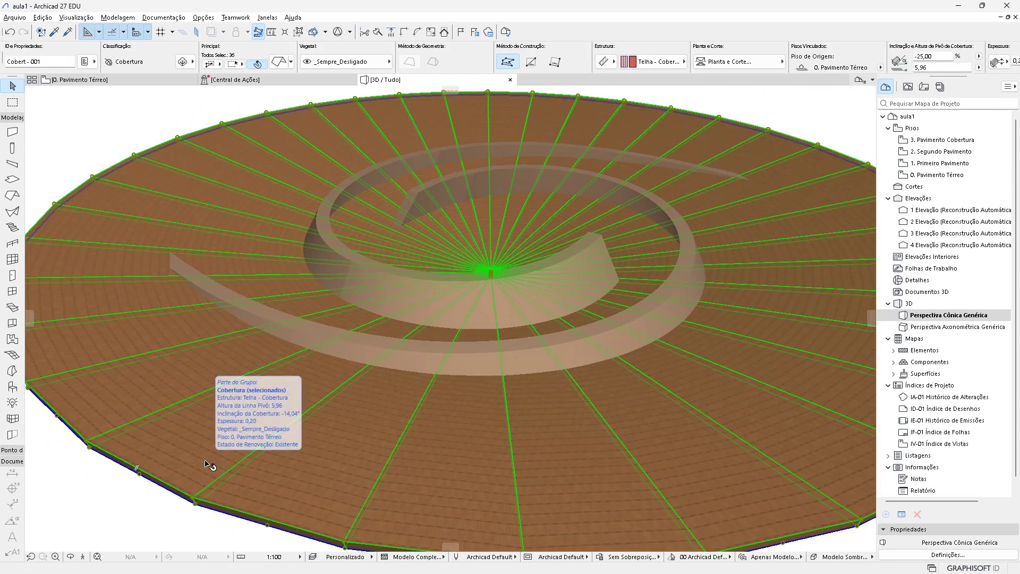
{"action": "scroll", "coordinate": [833, 56], "scroll_direction": "down", "scroll_amount": 3}
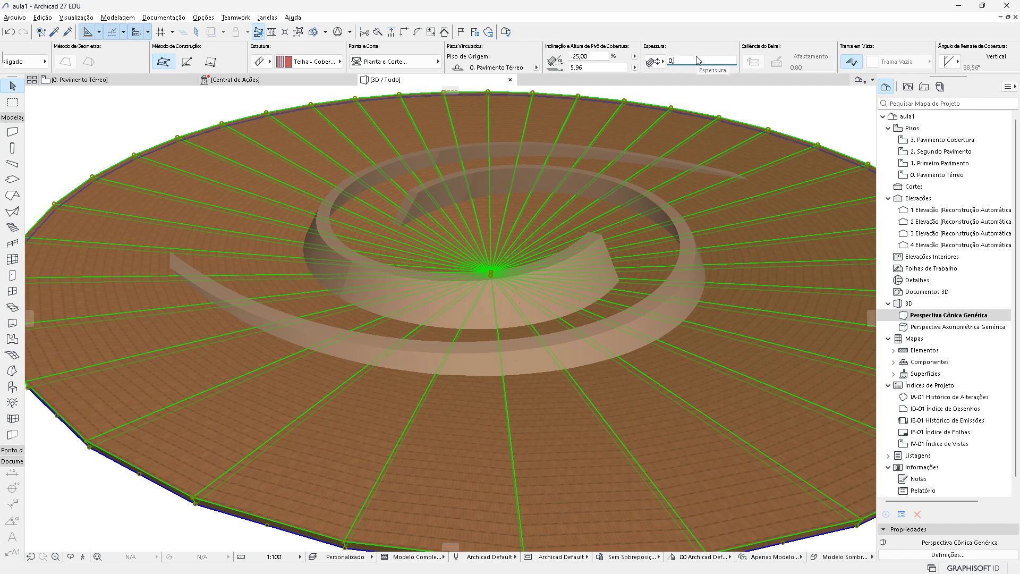
{"action": "key", "text": "Return"}
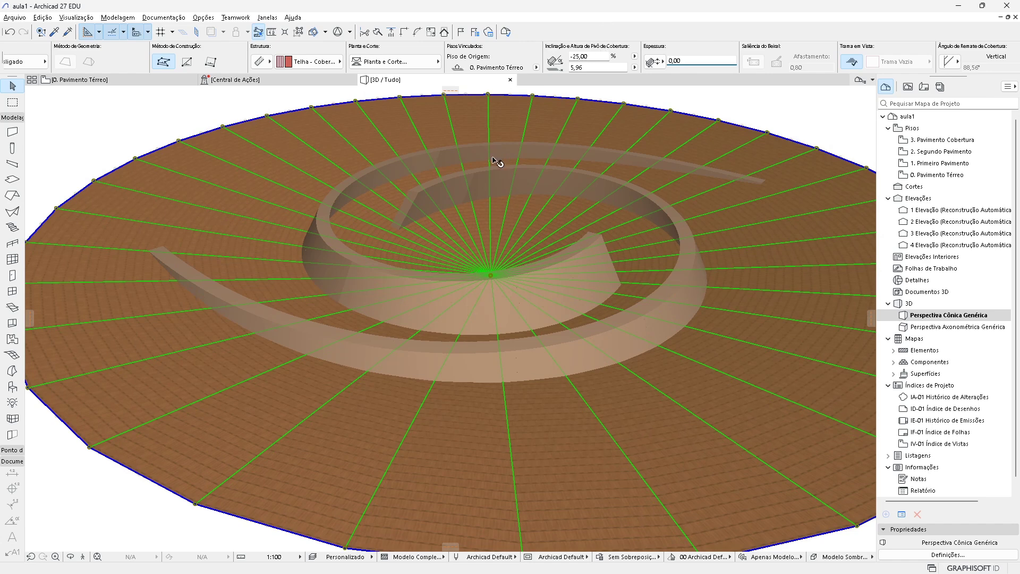
{"action": "key", "text": "Escape"}
{"action": "middle_click_drag", "start_coordinate": [262, 449], "coordinate": [437, 395], "text": "shift"}
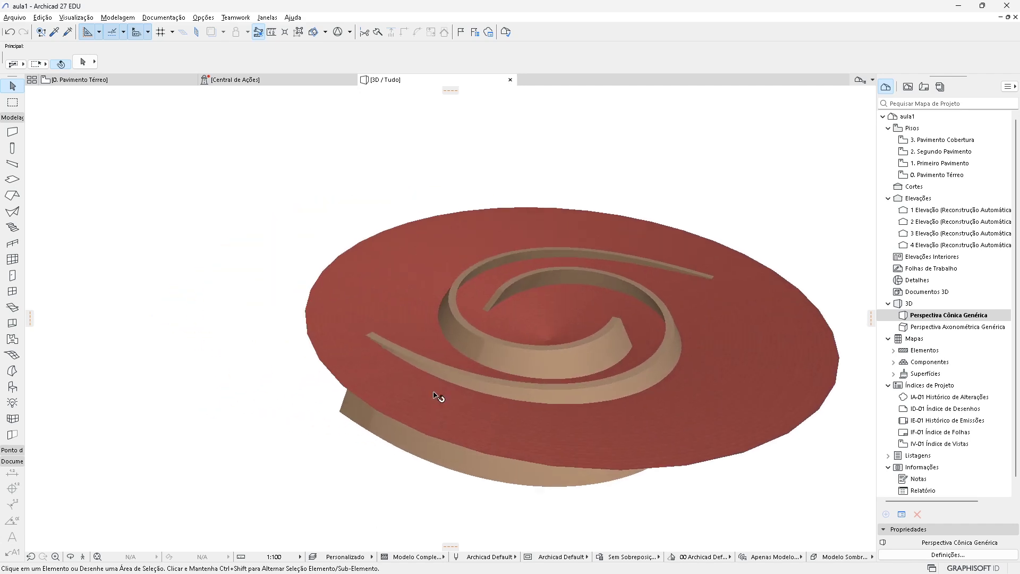
{"action": "left_click", "coordinate": [126, 22]}
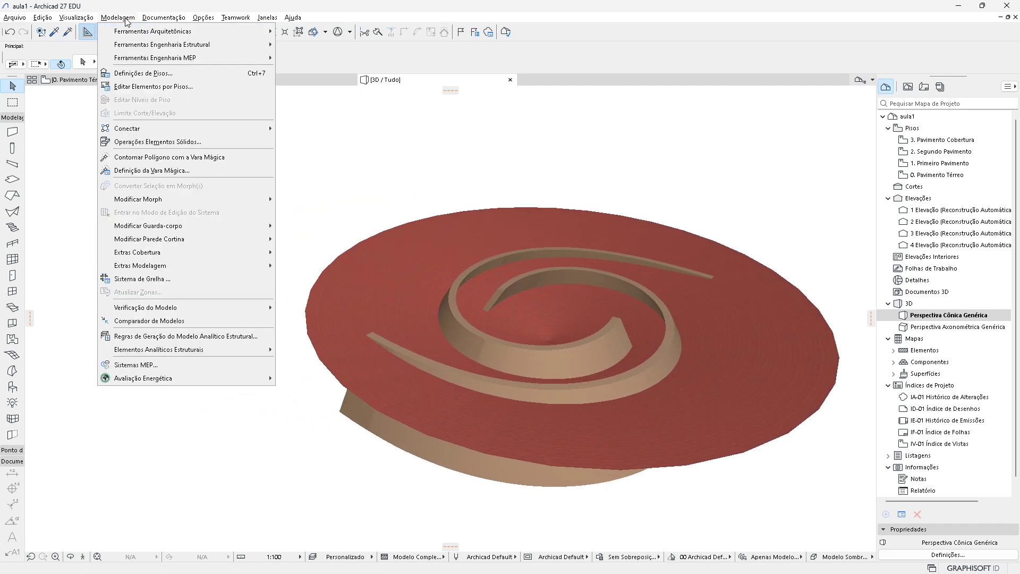
{"action": "left_click", "coordinate": [177, 141]}
{"action": "left_click_drag", "start_coordinate": [178, 152], "coordinate": [858, 526]}
{"action": "right_click", "coordinate": [661, 401]}
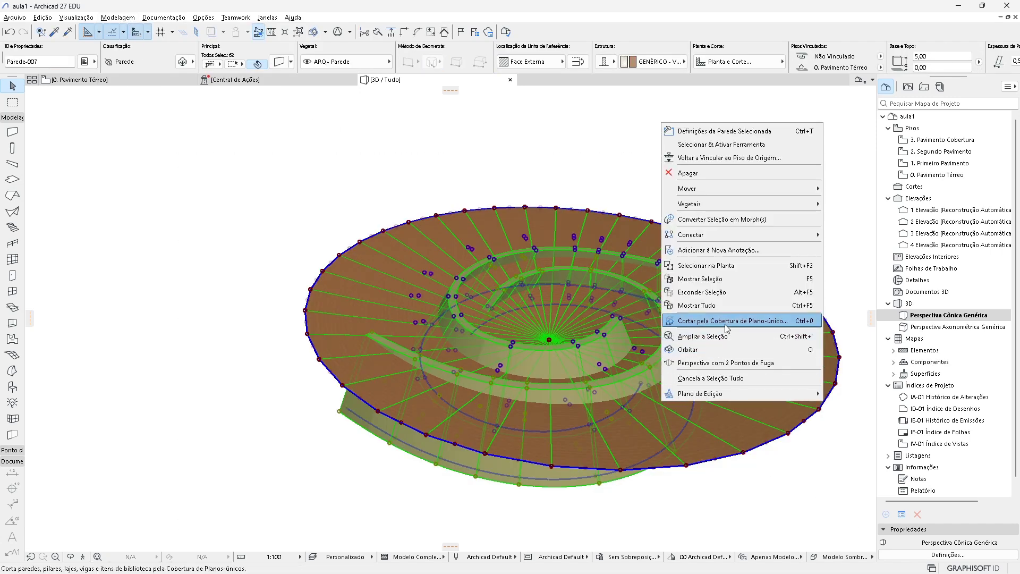
{"action": "left_click", "coordinate": [619, 183]}
{"action": "left_click", "coordinate": [617, 183]}
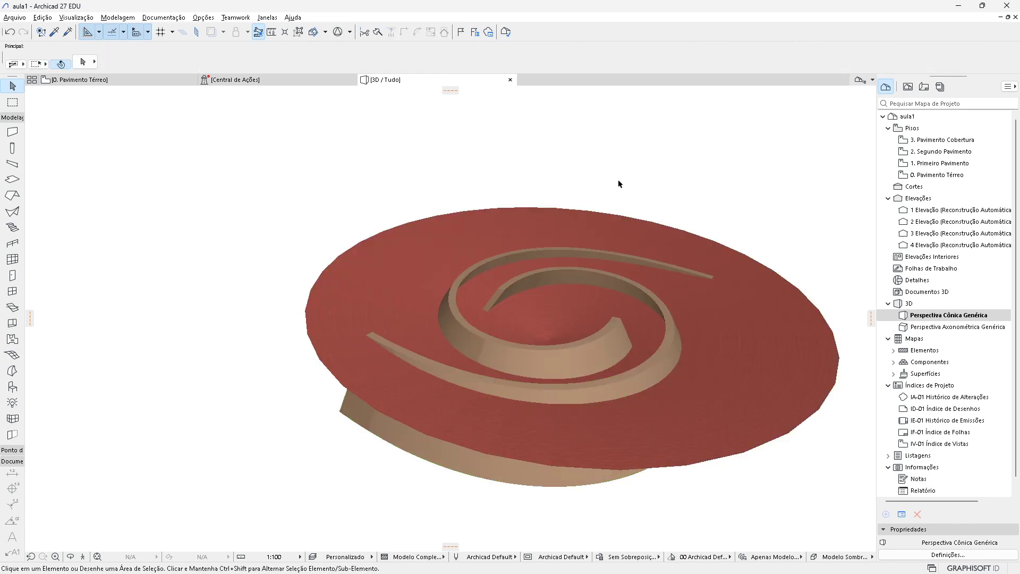
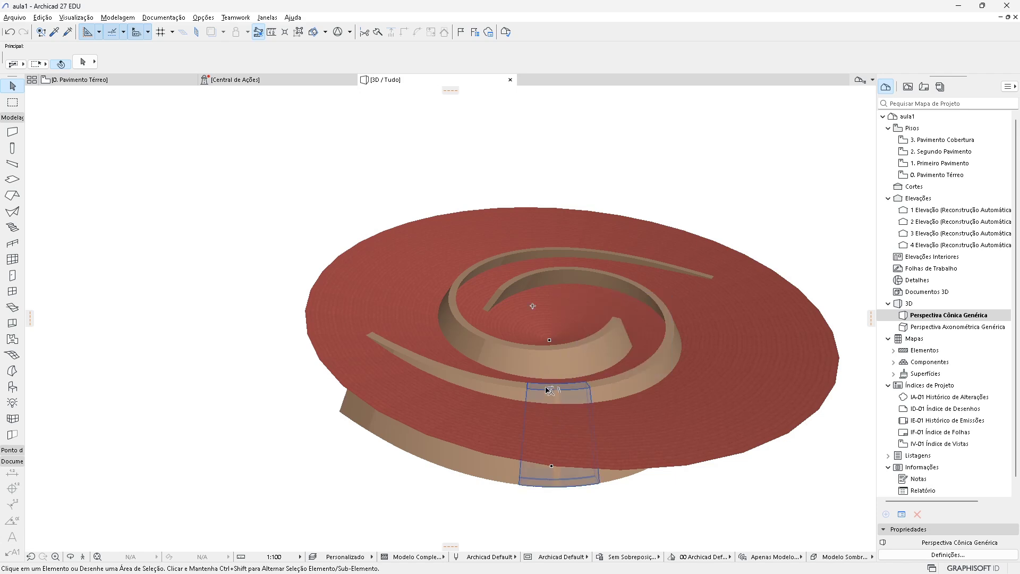
Start a solid element operation with all the conical roof planes as operators and the spiral walls as targets
{"action": "left_click", "coordinate": [117, 18]}
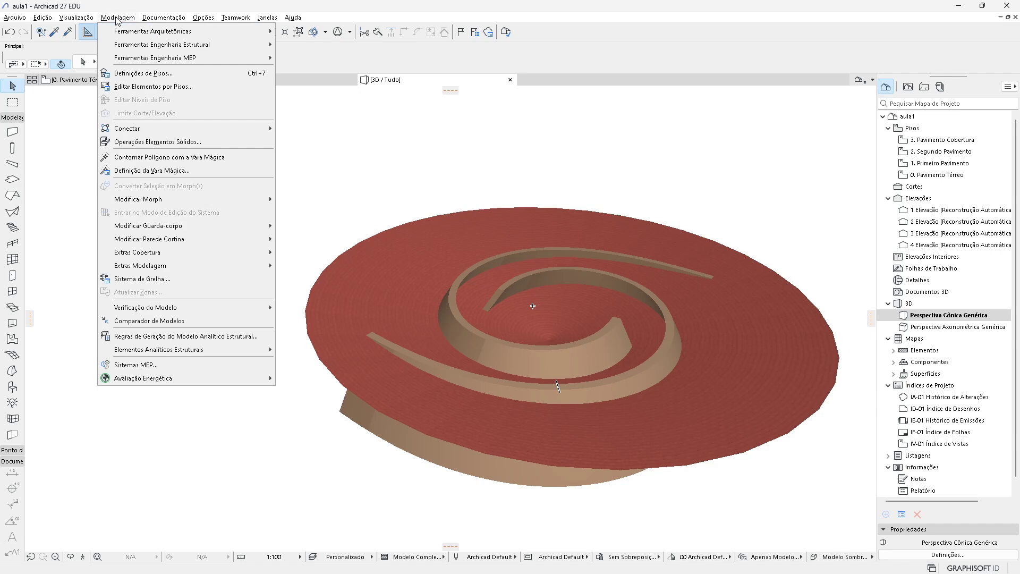
{"action": "left_click", "coordinate": [165, 142]}
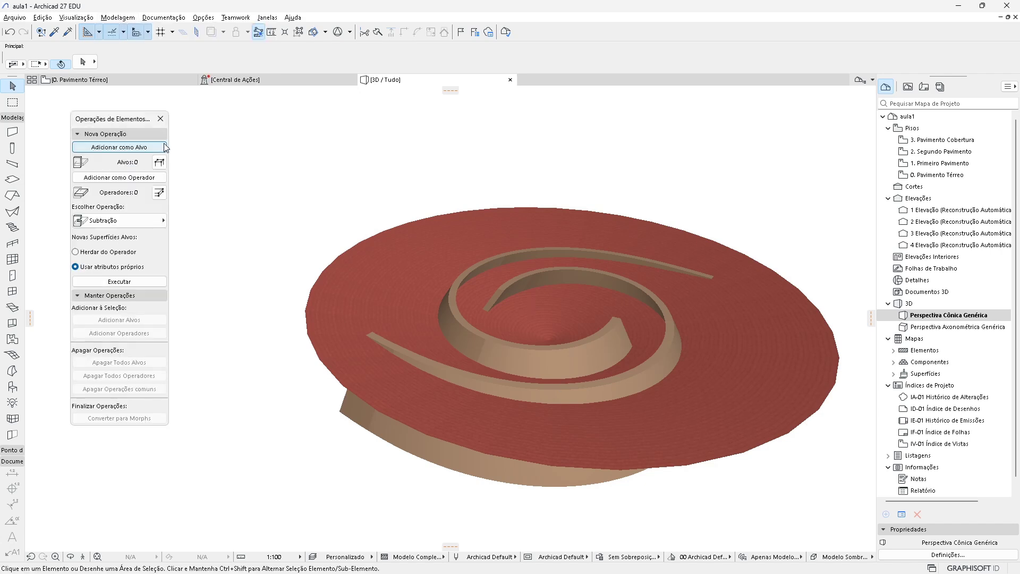
{"action": "left_click", "coordinate": [416, 285]}
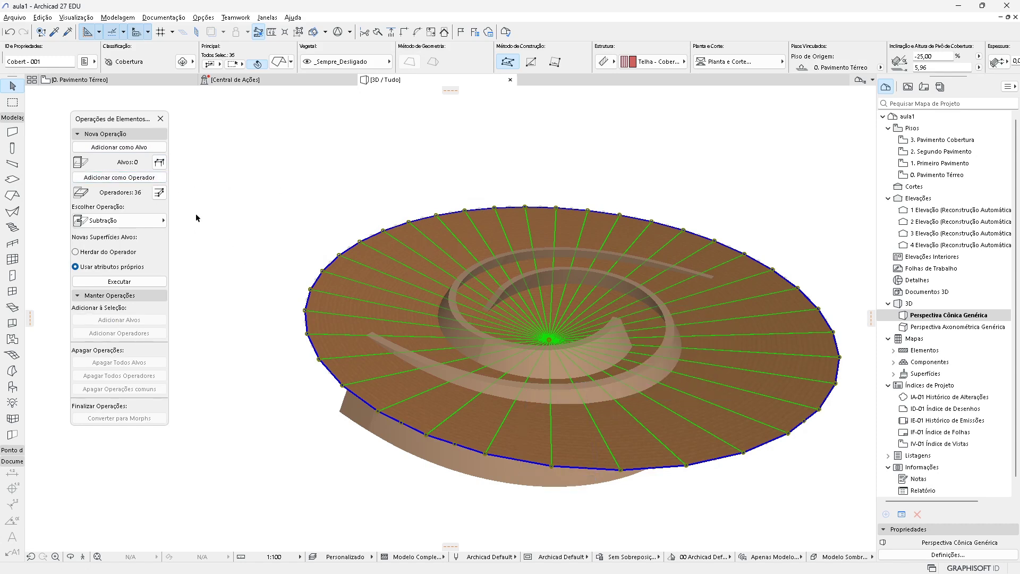
{"action": "left_click", "coordinate": [290, 401]}
{"action": "left_click", "coordinate": [530, 379]}
{"action": "left_click", "coordinate": [531, 368], "text": "shift"}
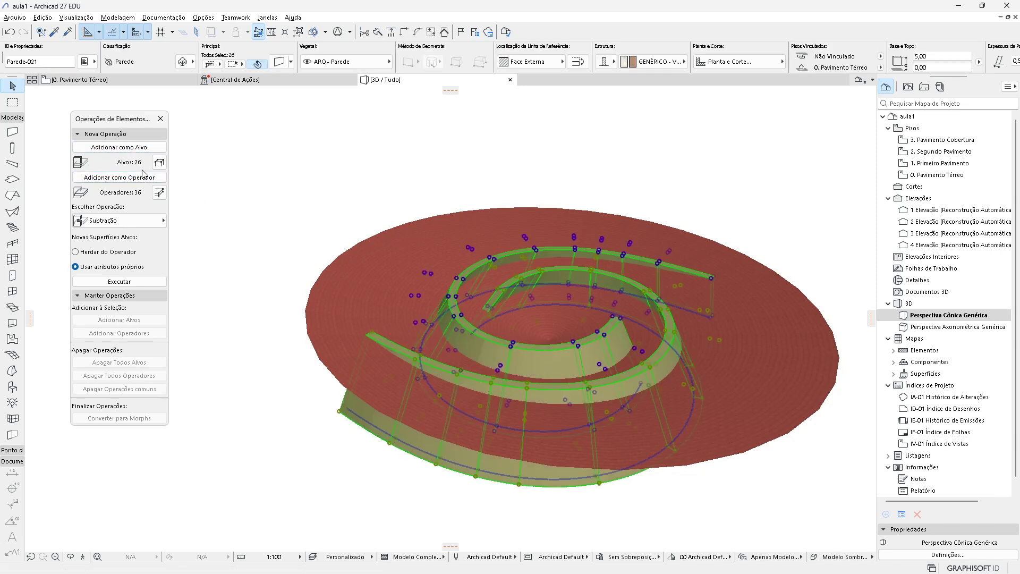
Trim the spiral walls above the roof by running a subtraction with upward extrusion (Subtração com extrusão para cima)
{"action": "left_click", "coordinate": [113, 221]}
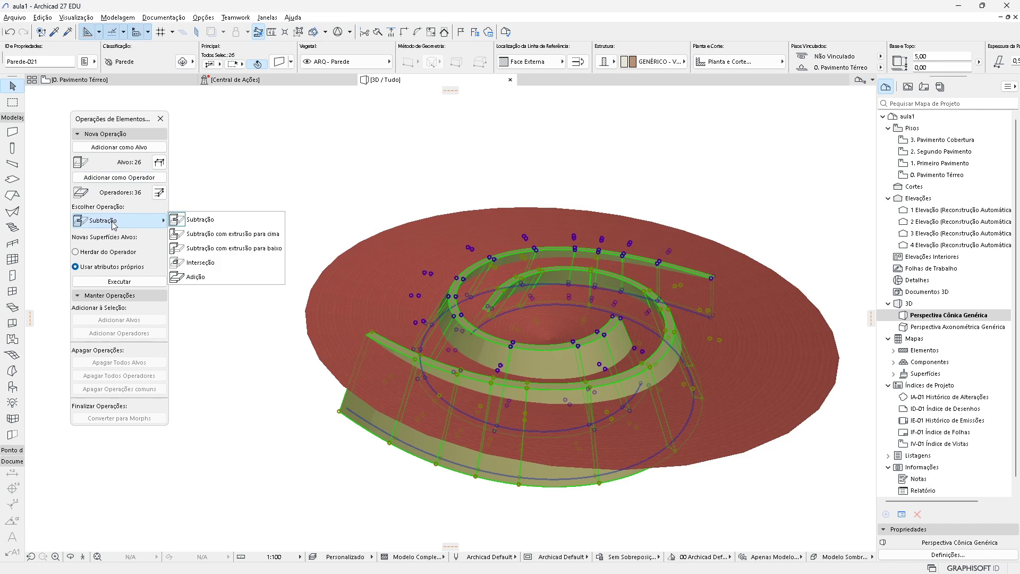
{"action": "left_click", "coordinate": [230, 231]}
{"action": "left_click", "coordinate": [118, 282]}
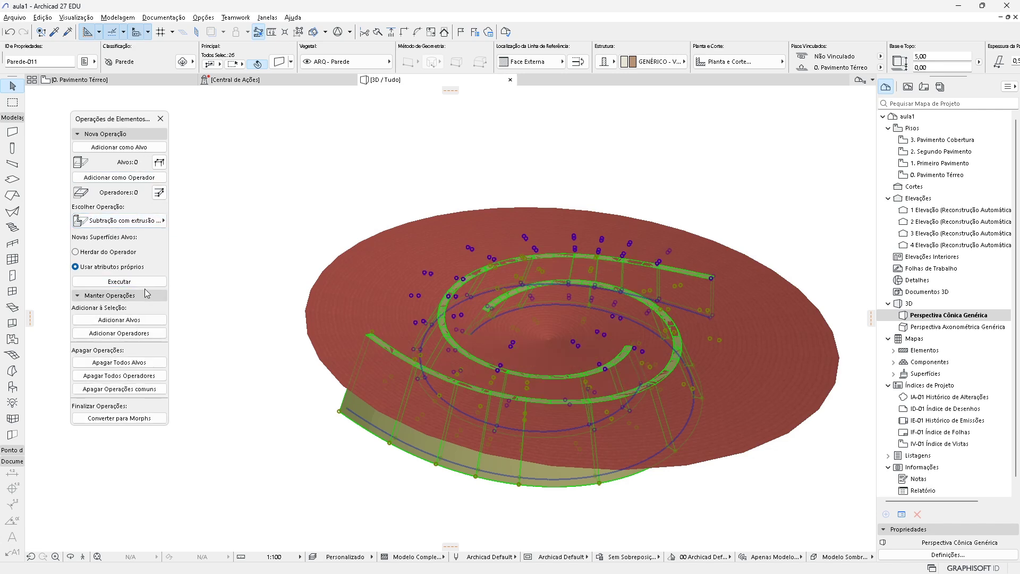
{"action": "left_click", "coordinate": [244, 360]}
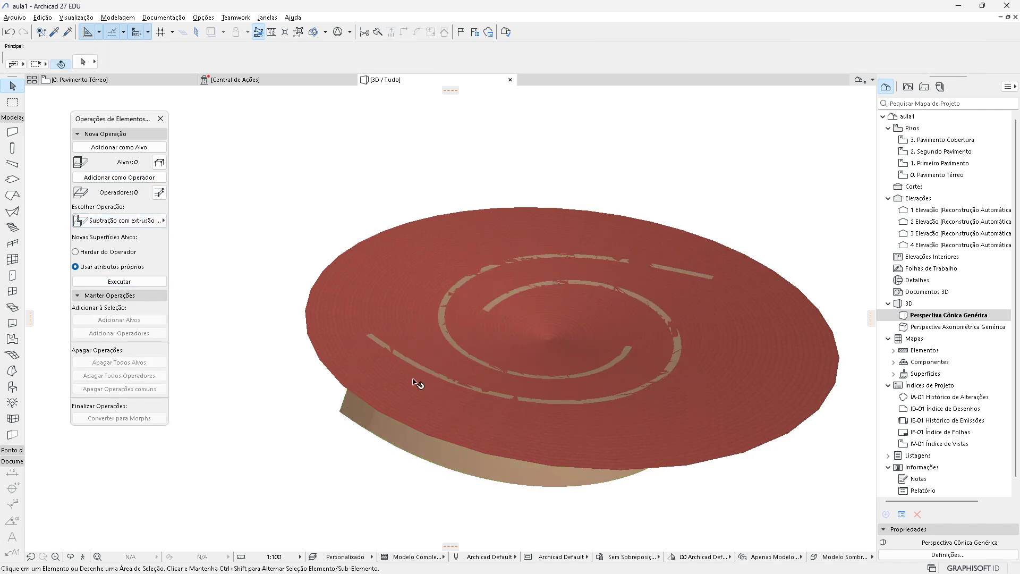
Hide the conical roof's layer in the 3D view and close the solid element operations palette
{"action": "left_click", "coordinate": [338, 307]}
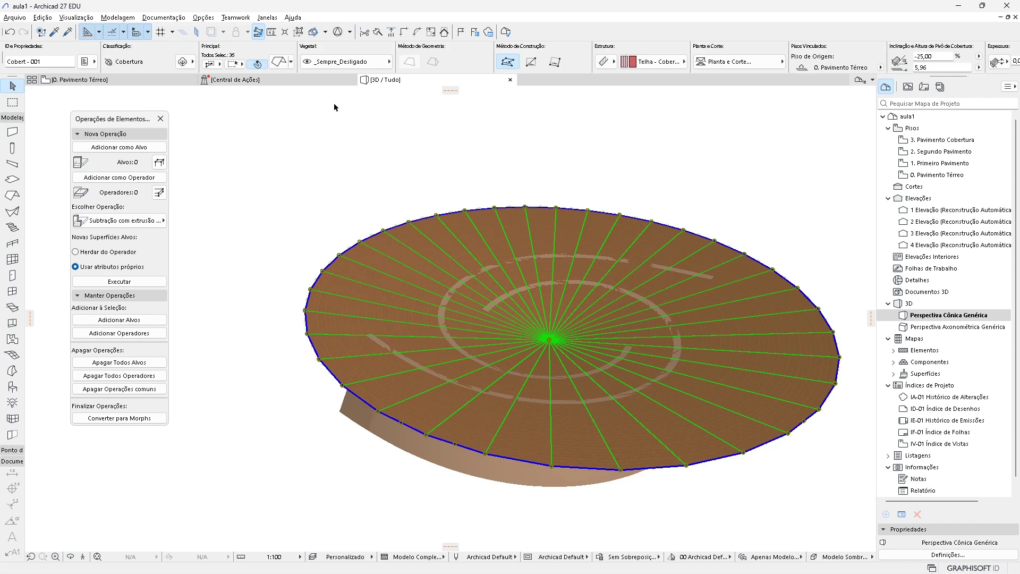
{"action": "right_click", "coordinate": [345, 321]}
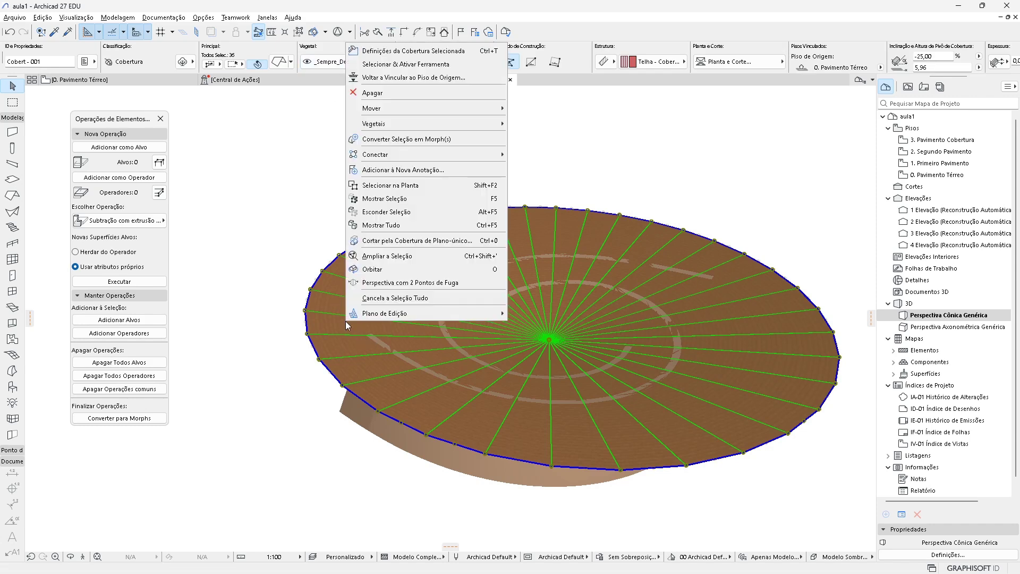
{"action": "mouse_move", "coordinate": [435, 123]}
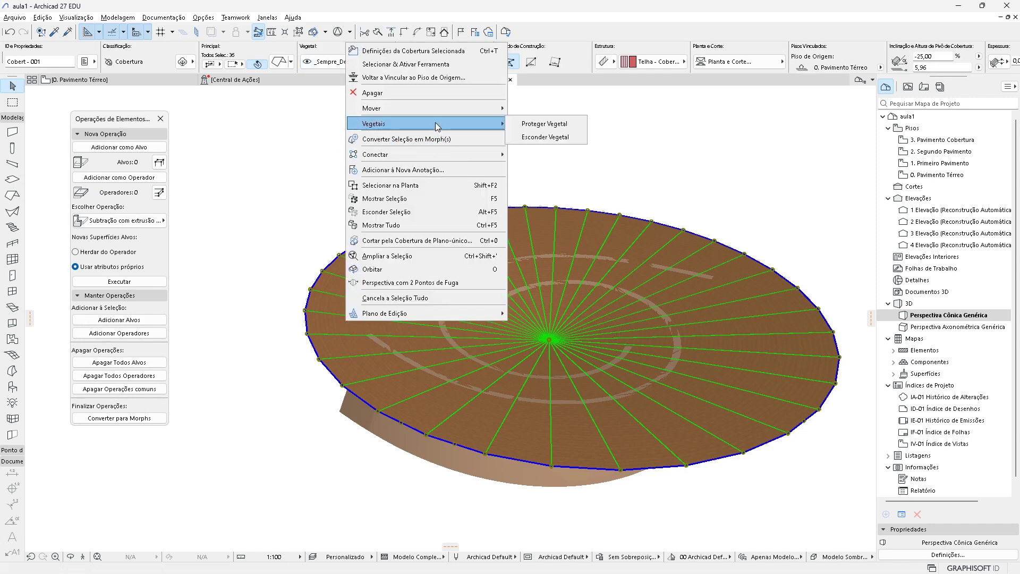
{"action": "left_click", "coordinate": [544, 137]}
{"action": "left_click", "coordinate": [161, 121]}
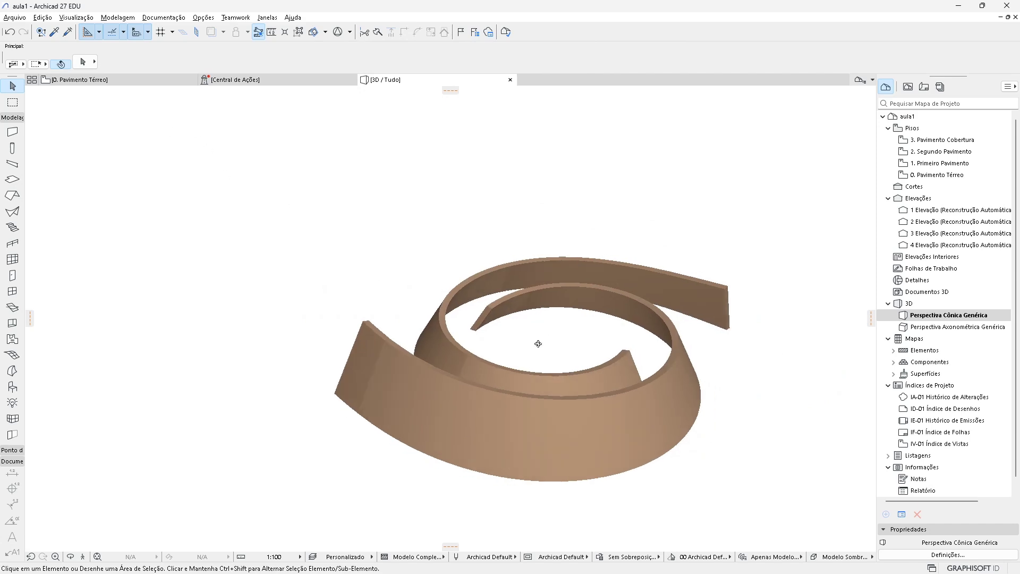
Inspect the cut top edges of the spiral walls in 3D from several angles
{"action": "middle_click_drag", "start_coordinate": [537, 344], "coordinate": [683, 374], "text": "shift"}
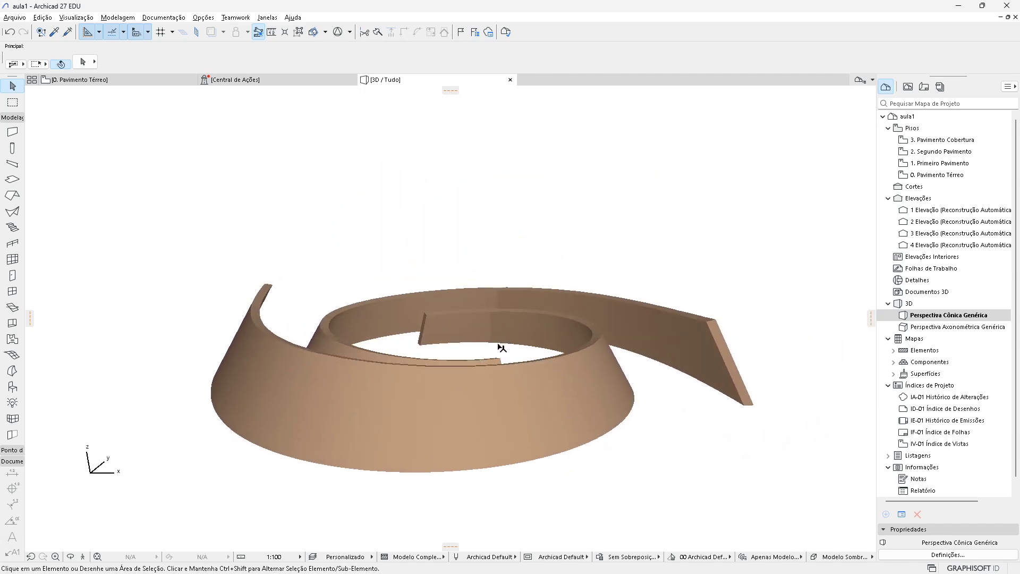
{"action": "middle_click_drag", "start_coordinate": [499, 347], "coordinate": [674, 368], "text": "shift"}
{"action": "scroll", "coordinate": [396, 308], "scroll_direction": "up", "scroll_amount": 3}
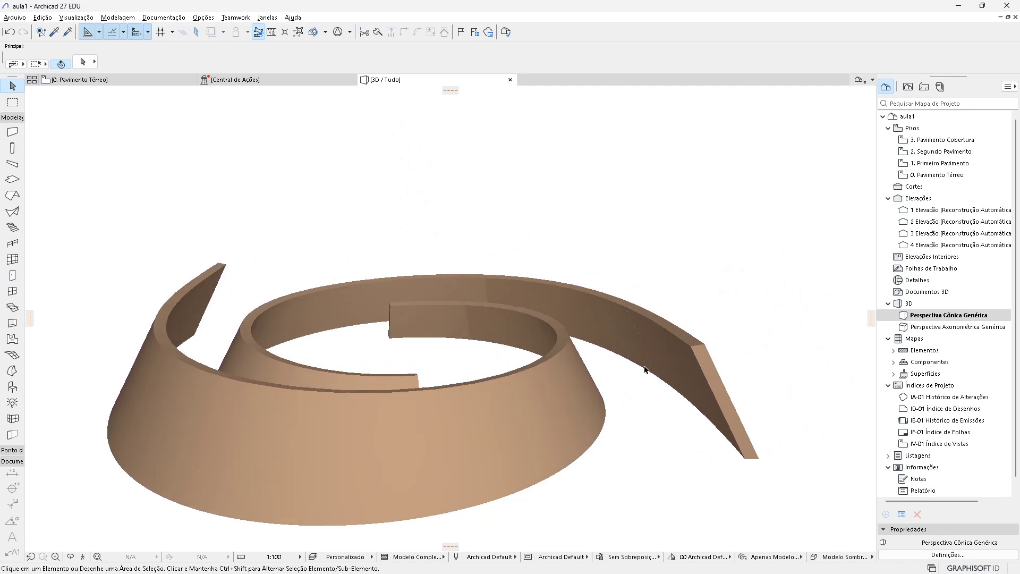
{"action": "middle_click_drag", "start_coordinate": [395, 308], "coordinate": [594, 263], "text": "shift"}
{"action": "scroll", "coordinate": [489, 372], "scroll_direction": "down", "scroll_amount": 3}
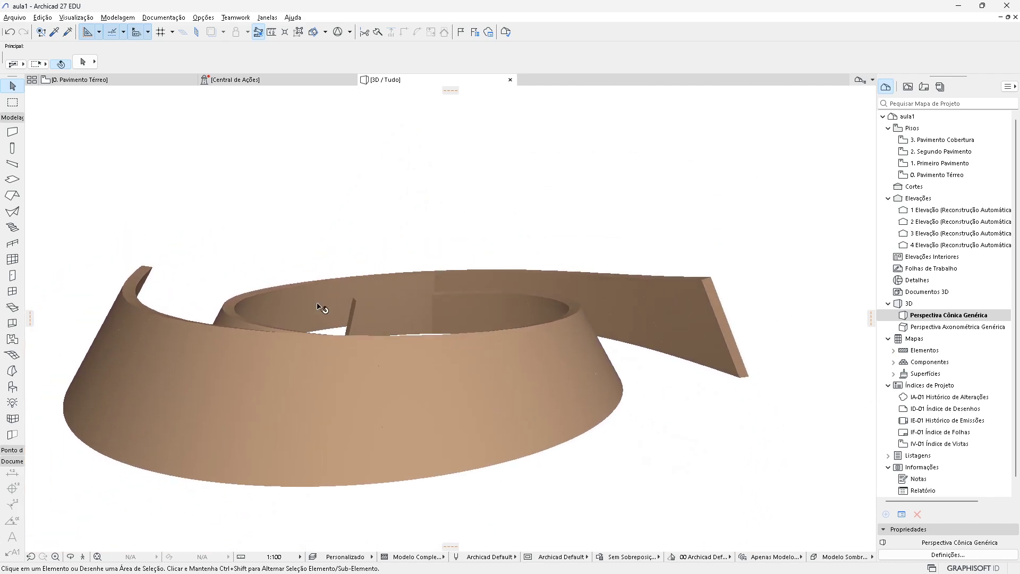
{"action": "middle_click_drag", "start_coordinate": [492, 325], "coordinate": [429, 399], "text": "shift"}
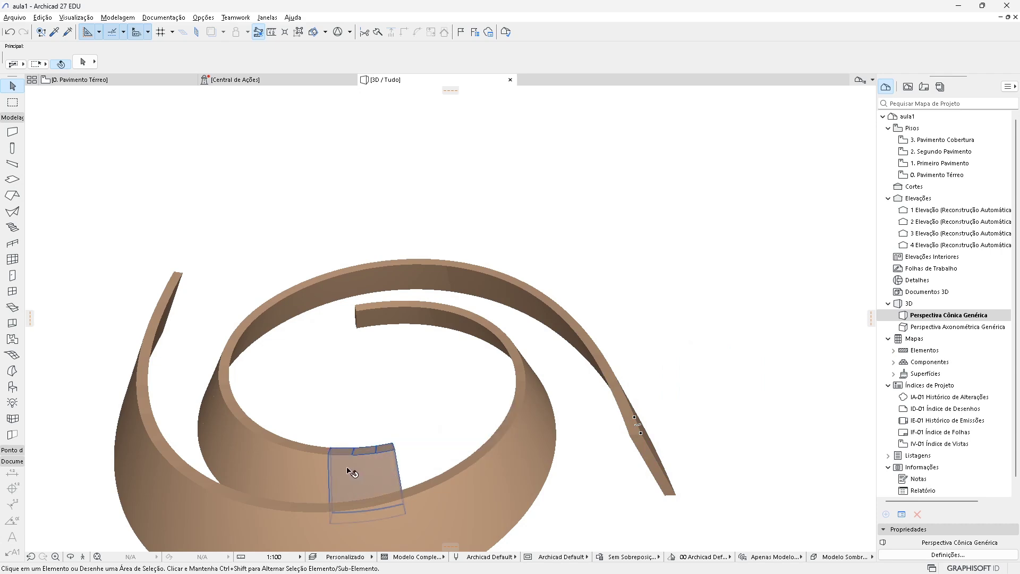
{"action": "middle_click_drag", "start_coordinate": [353, 473], "coordinate": [474, 393], "text": "shift"}
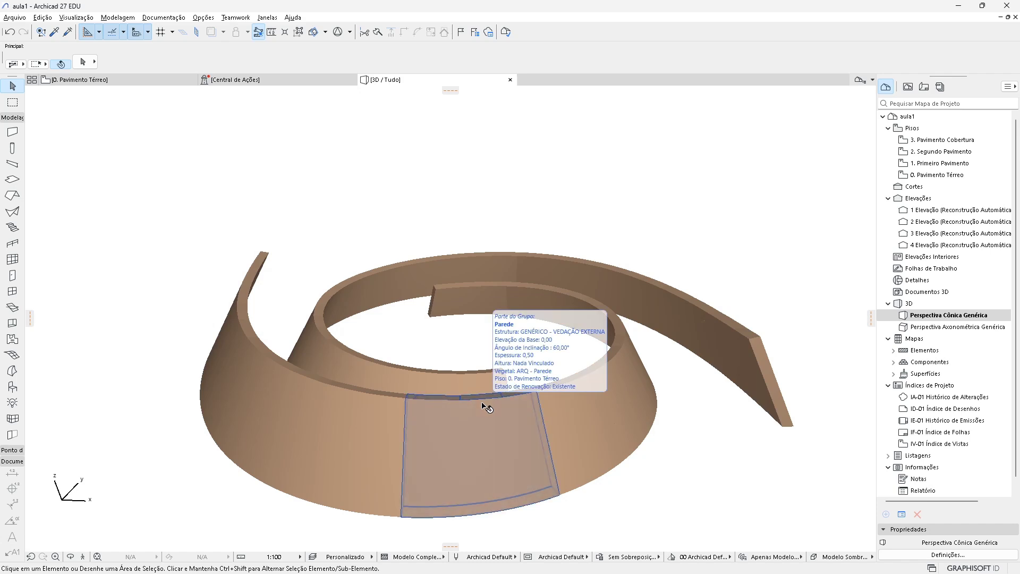
{"action": "mouse_move", "coordinate": [483, 406]}
{"action": "middle_mouse_down", "text": "shift"}
{"action": "mouse_move", "coordinate": [467, 412]}
{"action": "mouse_move", "coordinate": [502, 401]}
{"action": "middle_mouse_up", "text": "shift"}
Switch to the ground floor plan and hide the layer of the conical roof there
{"action": "key", "text": "F2"}
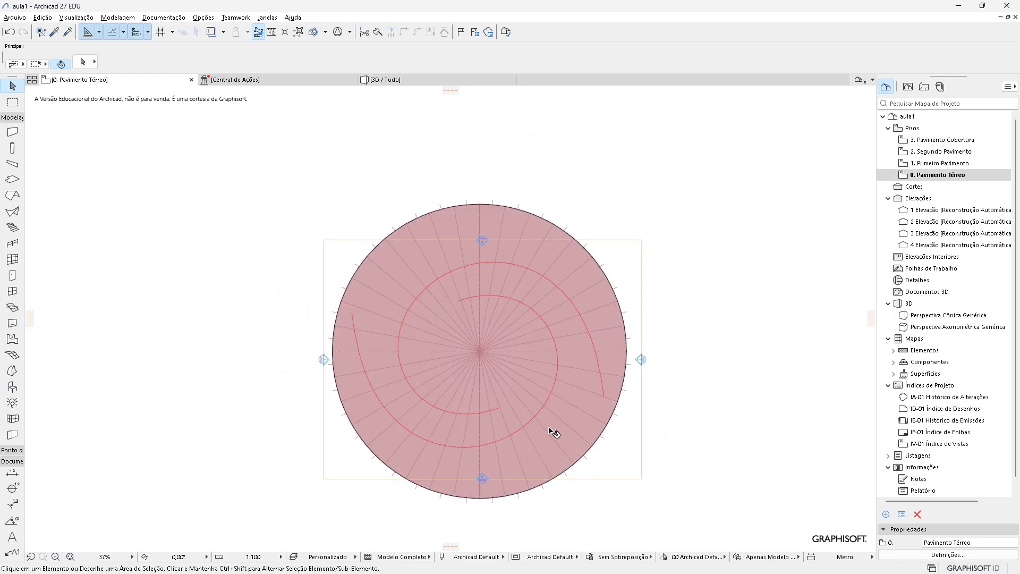
{"action": "scroll", "coordinate": [564, 435], "scroll_direction": "down", "scroll_amount": 2}
{"action": "key", "text": "ctrl+a"}
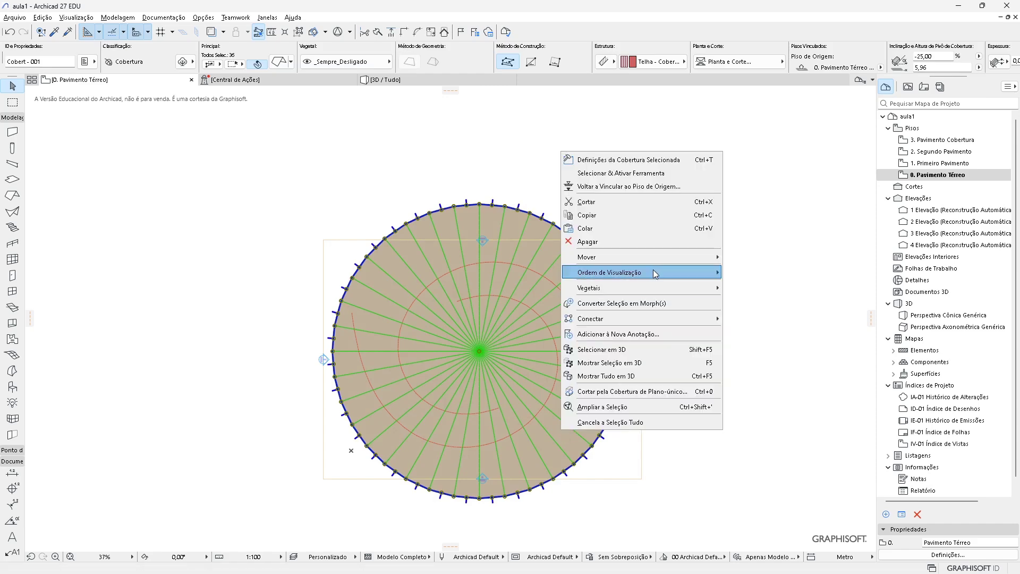
{"action": "left_click", "coordinate": [767, 301]}
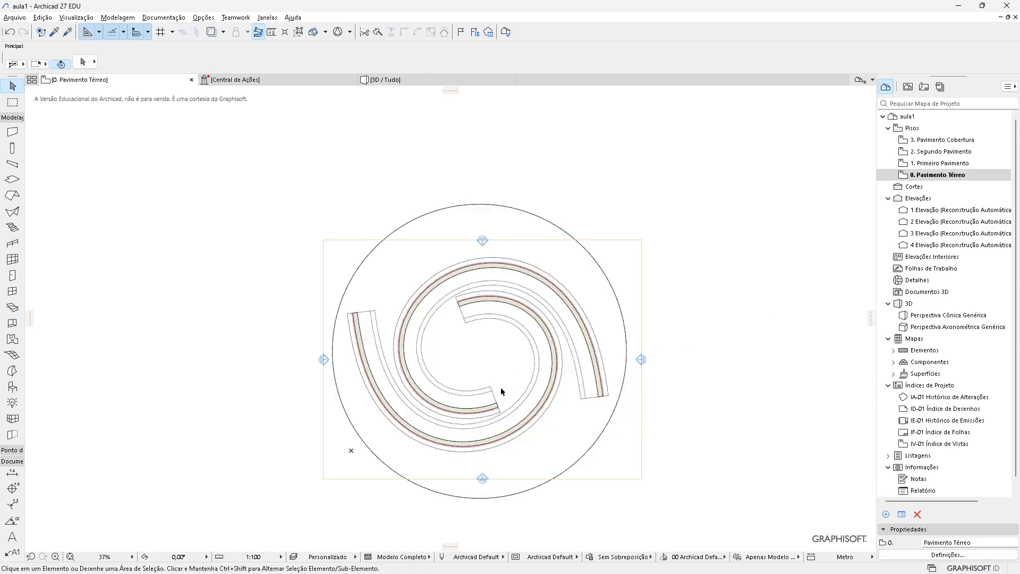
Examine how the slanted spiral walls are drawn in the floor plan, including their cut fill, outlines and dashed lines
{"action": "scroll", "coordinate": [507, 394], "scroll_direction": "up", "scroll_amount": 5}
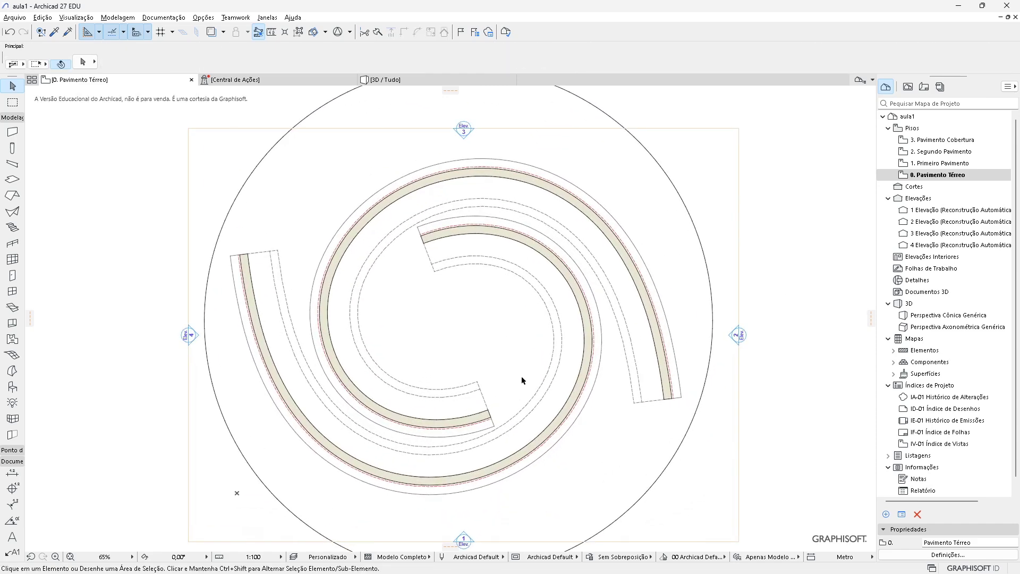
{"action": "middle_click_drag", "start_coordinate": [417, 378], "coordinate": [384, 386]}
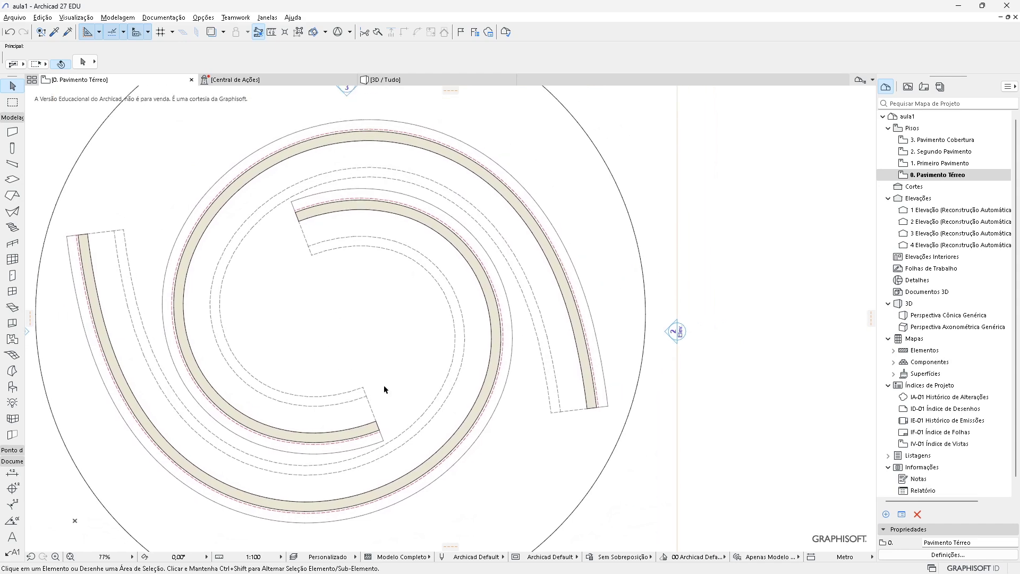
{"action": "scroll", "coordinate": [614, 417], "scroll_direction": "up", "scroll_amount": 4}
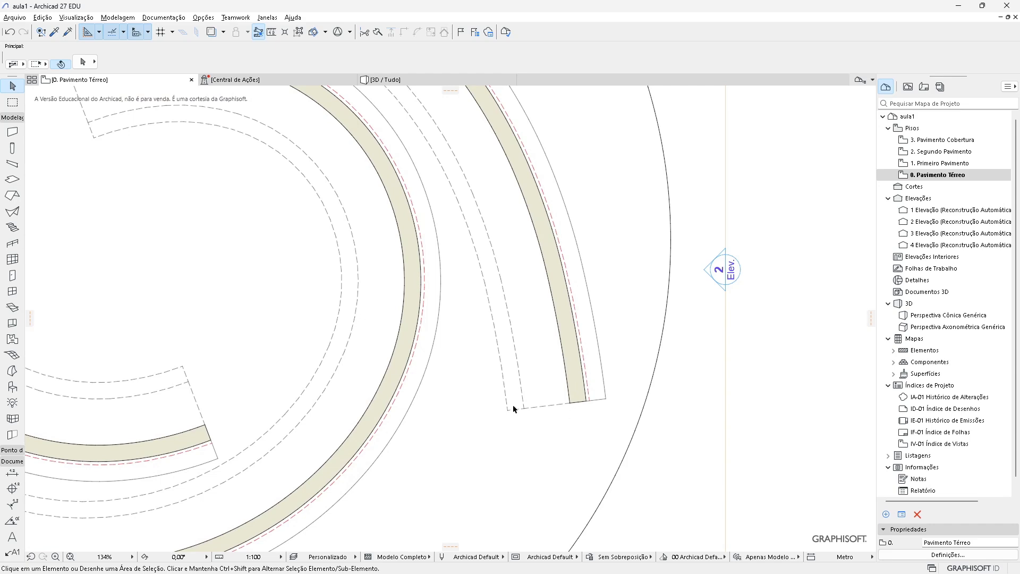
{"action": "scroll", "coordinate": [518, 410], "scroll_direction": "down", "scroll_amount": 3}
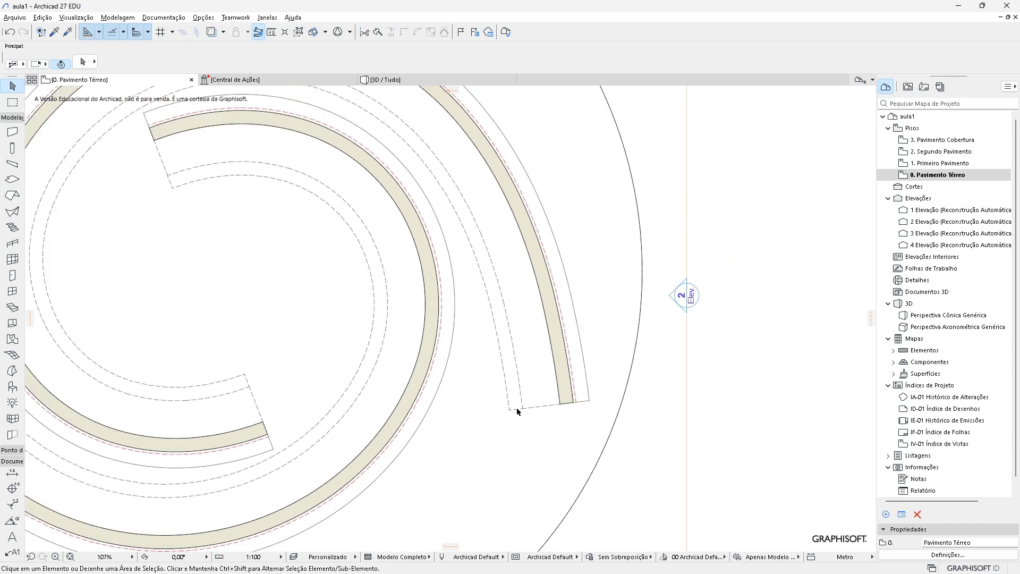
{"action": "scroll", "coordinate": [459, 359], "scroll_direction": "down", "scroll_amount": 2}
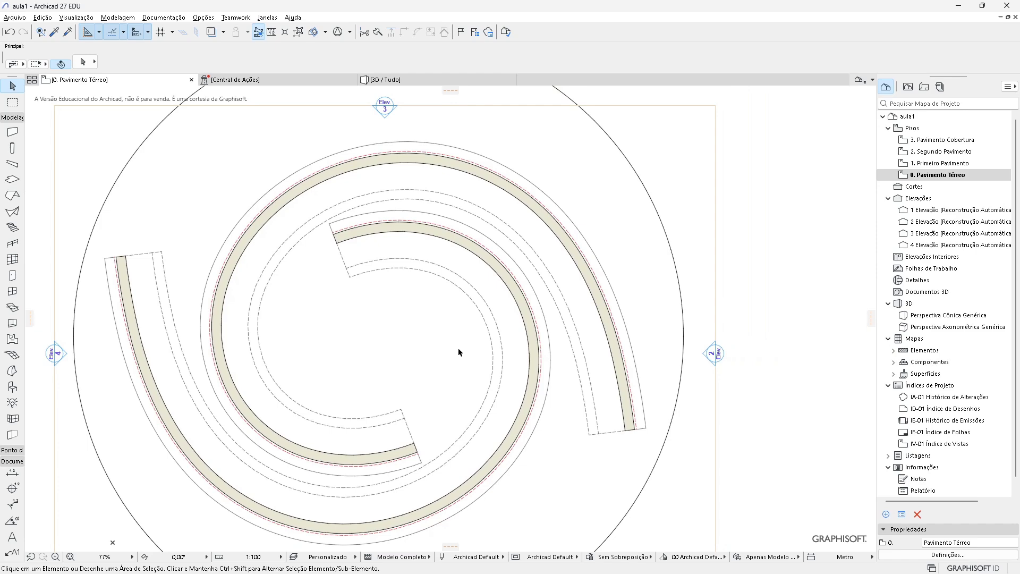
{"action": "scroll", "coordinate": [460, 352], "scroll_direction": "down", "scroll_amount": 2}
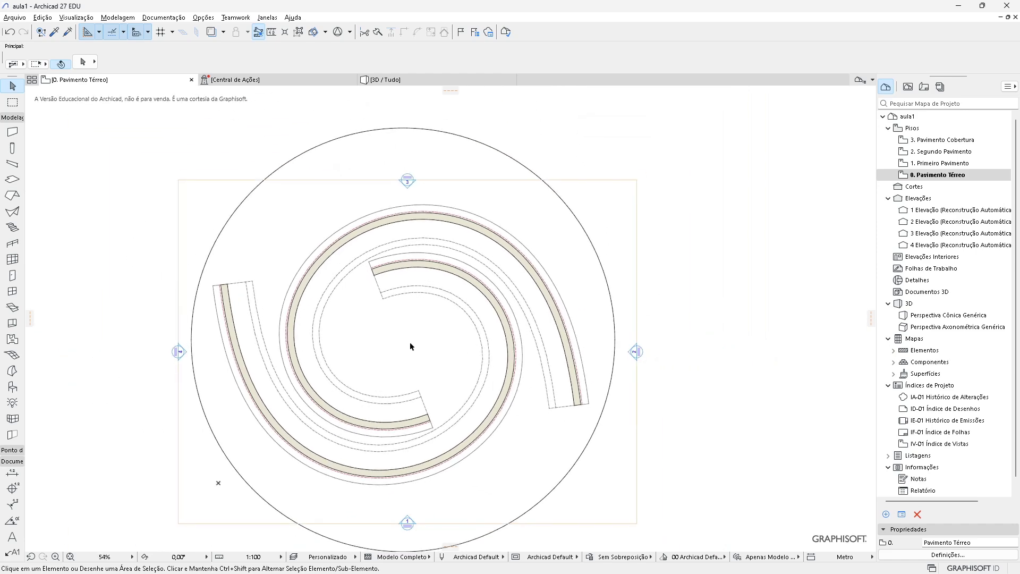
{"action": "scroll", "coordinate": [410, 346], "scroll_direction": "up", "scroll_amount": 3}
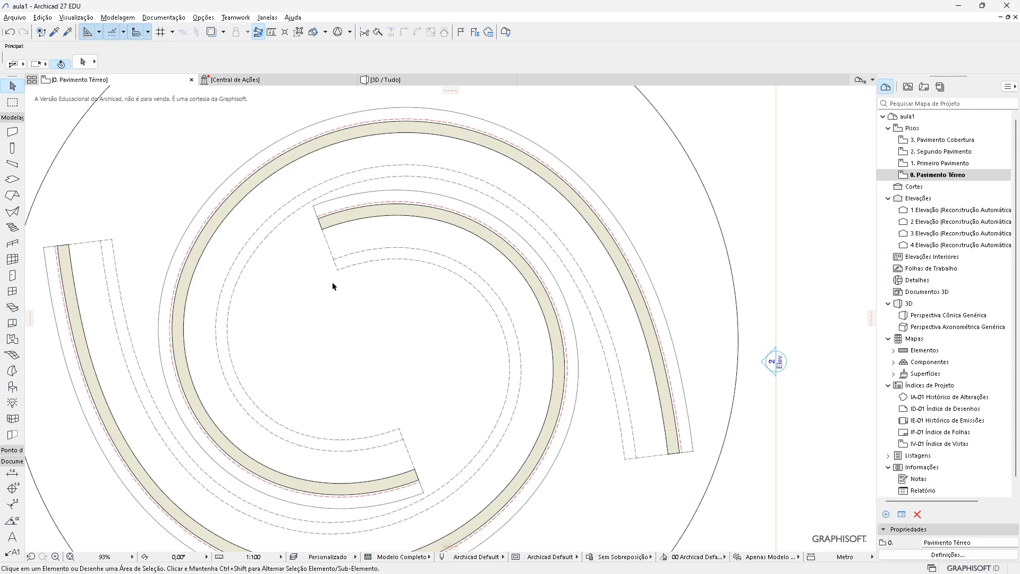
{"action": "scroll", "coordinate": [333, 287], "scroll_direction": "down", "scroll_amount": 3}
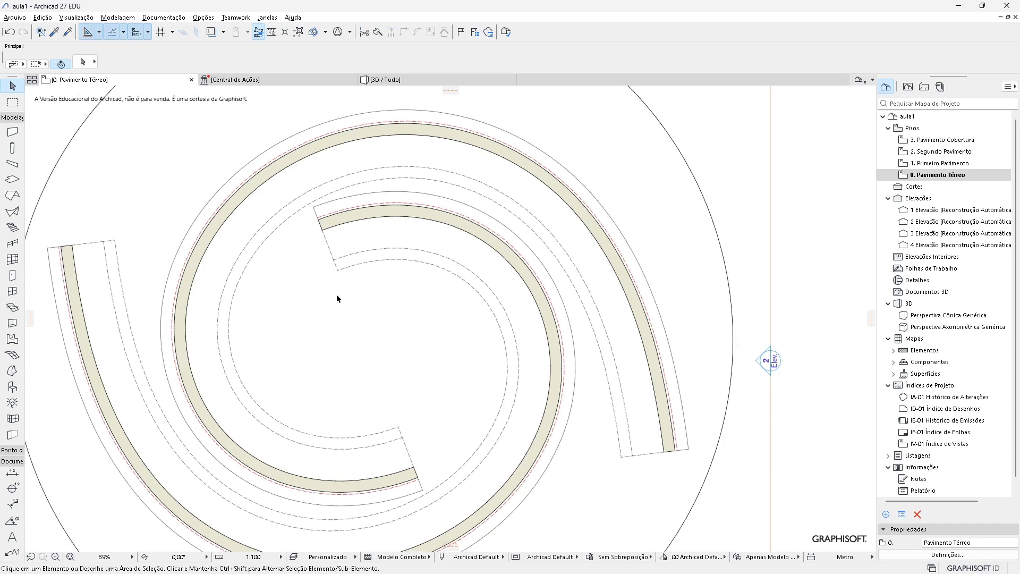
Set the ground floor's height to the next storey to 3.00 and check the spiral walls' projection in plan
{"action": "left_click", "coordinate": [117, 17]}
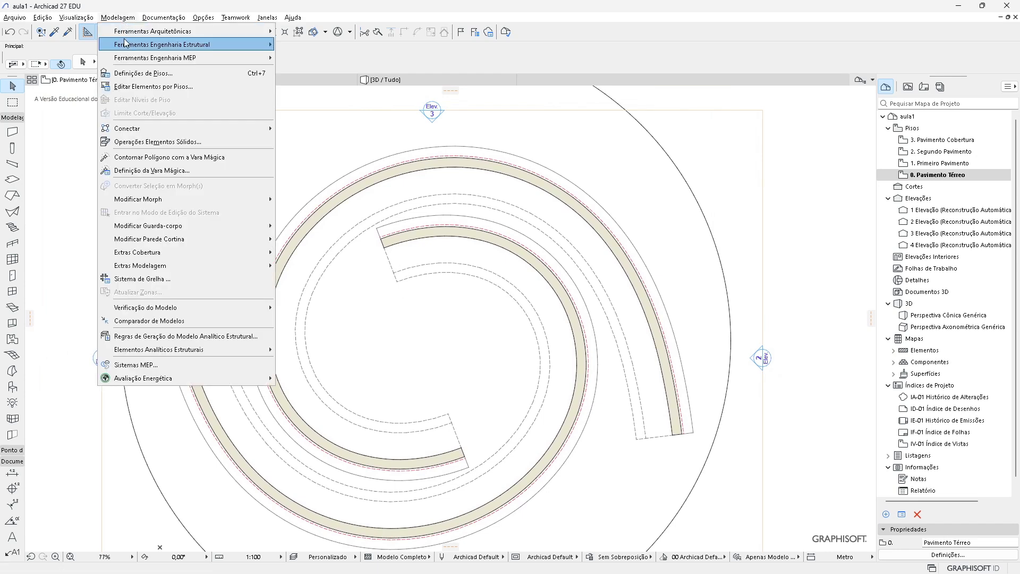
{"action": "left_click", "coordinate": [403, 316]}
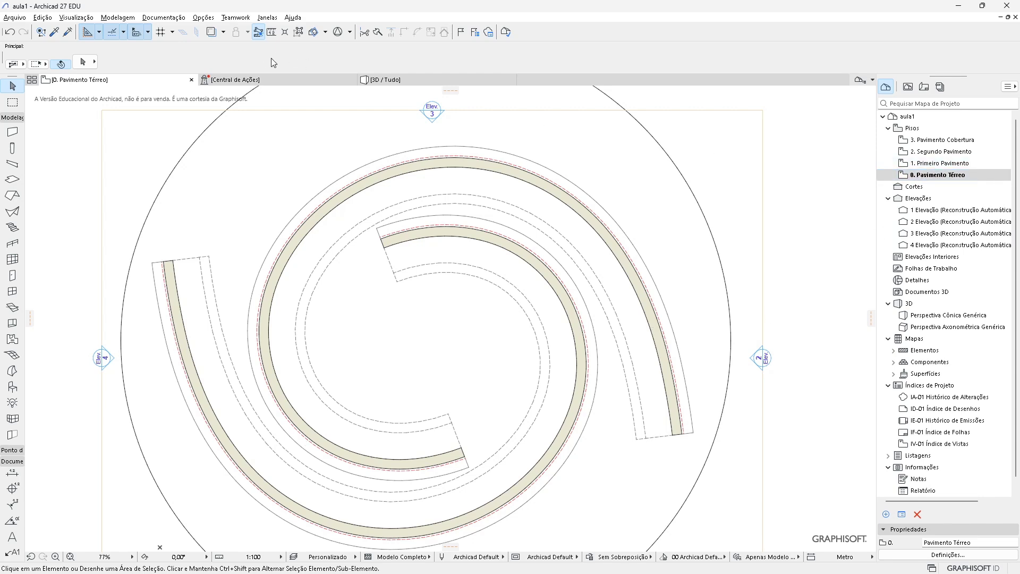
{"action": "left_click", "coordinate": [123, 18]}
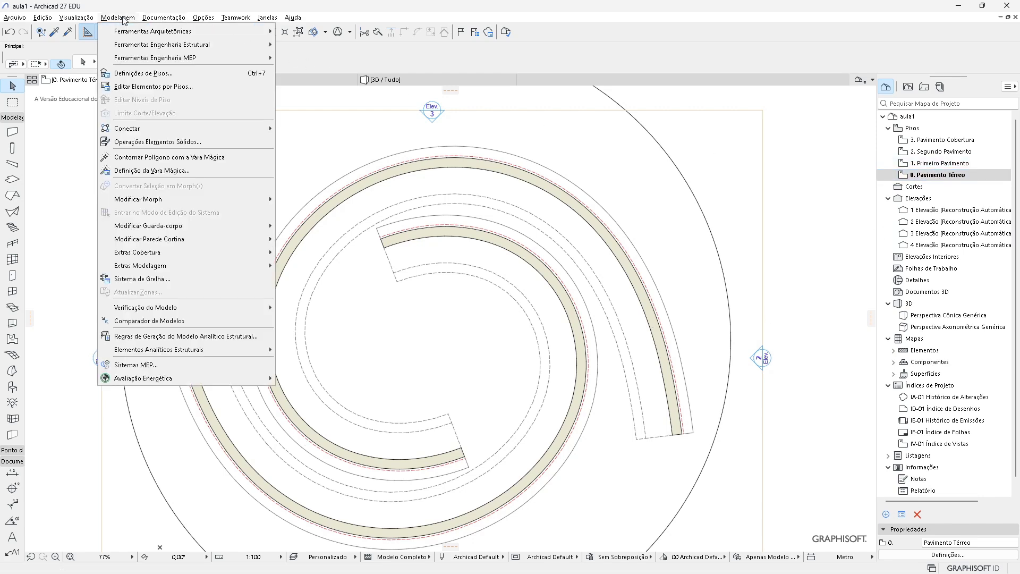
{"action": "left_click", "coordinate": [144, 74]}
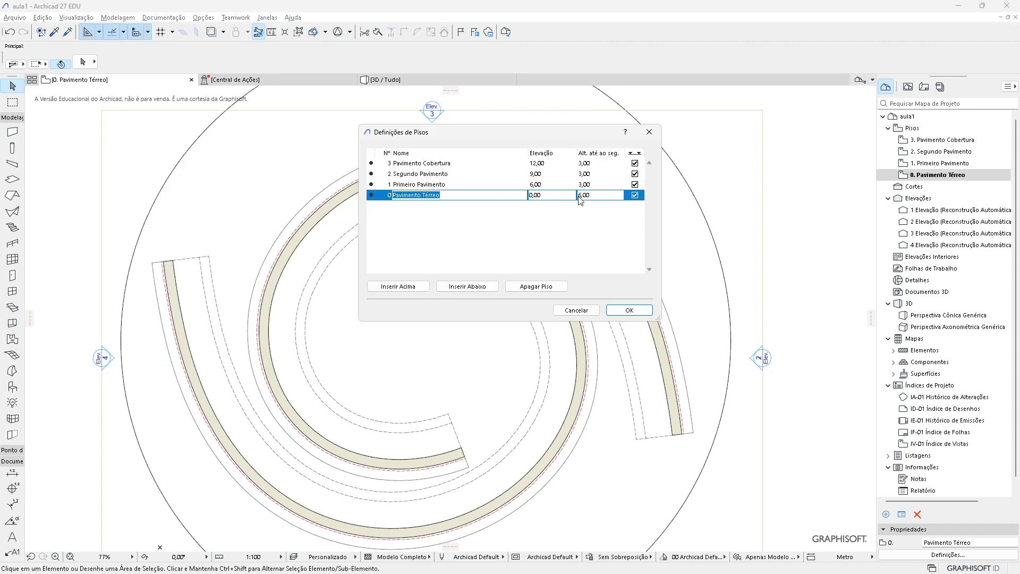
{"action": "left_click", "coordinate": [606, 196]}
{"action": "type", "text": "3"}
{"action": "key", "text": "Return"}
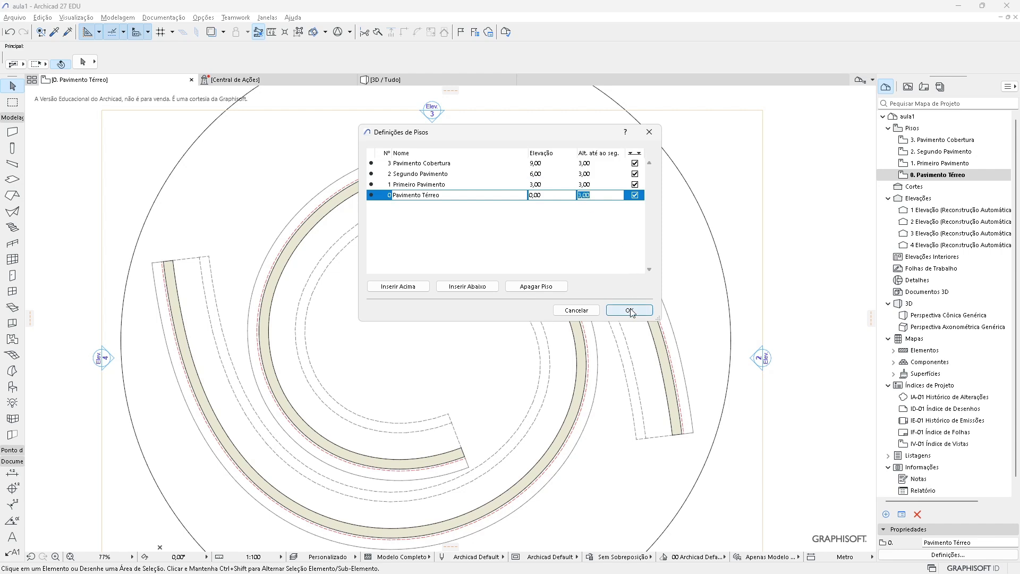
{"action": "left_click", "coordinate": [630, 311]}
{"action": "scroll", "coordinate": [688, 437], "scroll_direction": "up", "scroll_amount": 3}
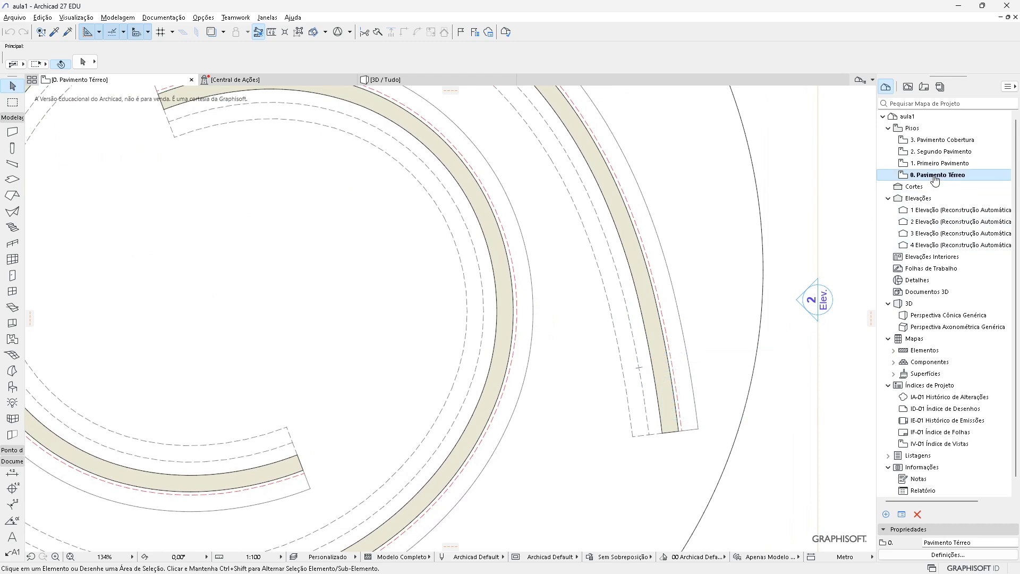
{"action": "scroll", "coordinate": [210, 187], "scroll_direction": "down", "scroll_amount": 4}
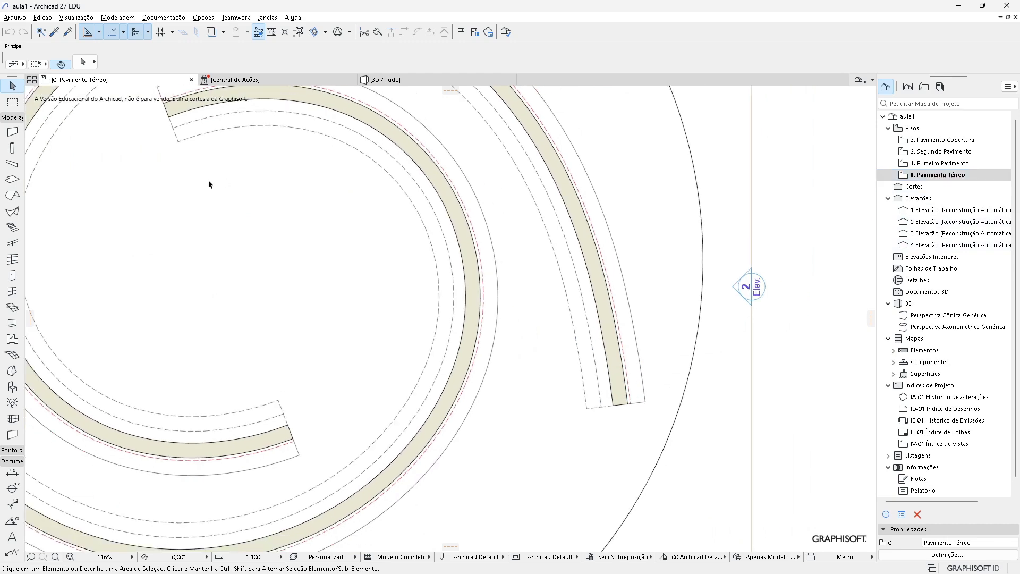
{"action": "middle_click_drag", "start_coordinate": [387, 276], "coordinate": [375, 285]}
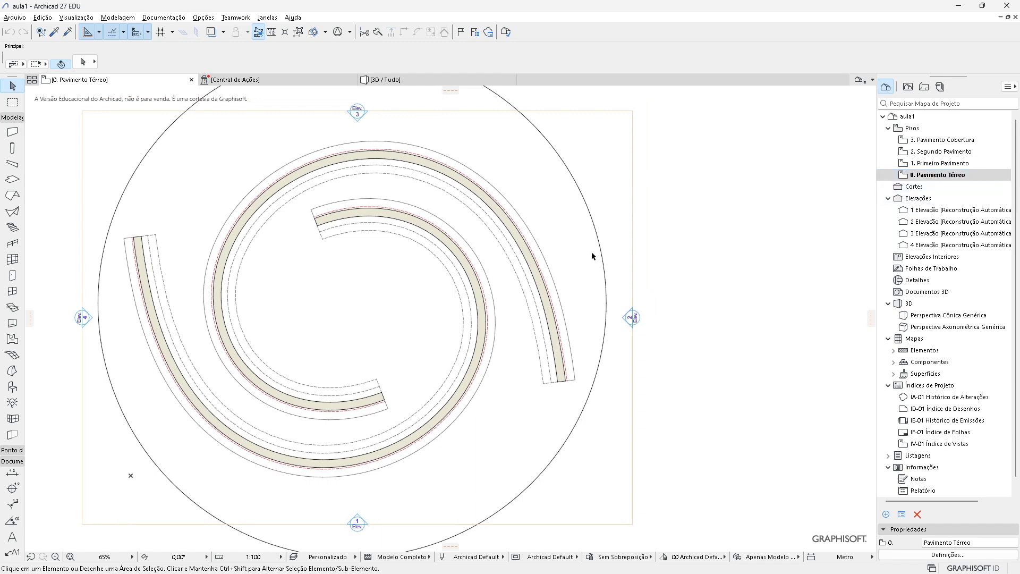
Set the projection display of both spiral walls to the complete element (Elemento Completo) in the floor plan
{"action": "left_click", "coordinate": [557, 333]}
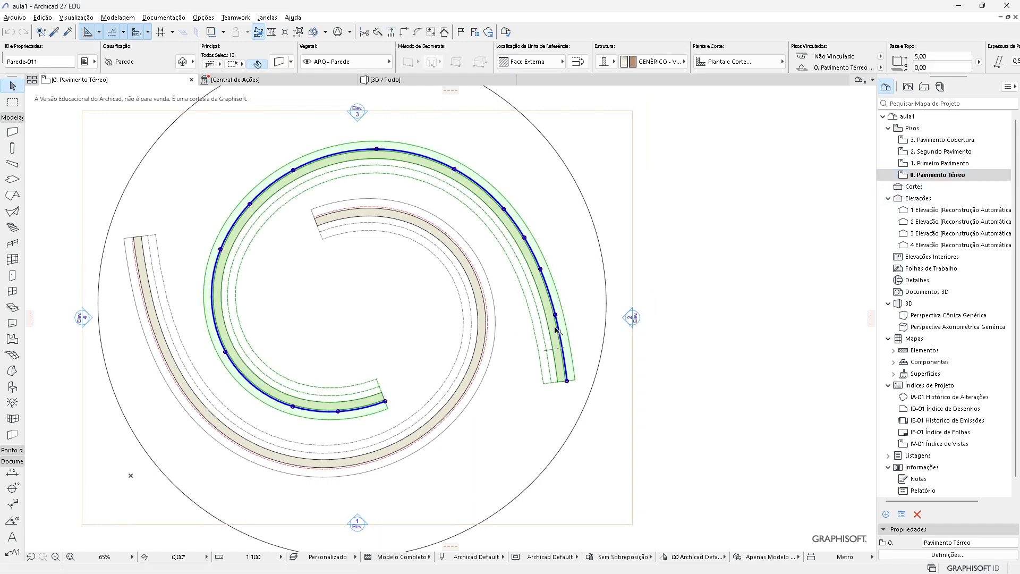
{"action": "left_click", "coordinate": [456, 394], "text": "shift"}
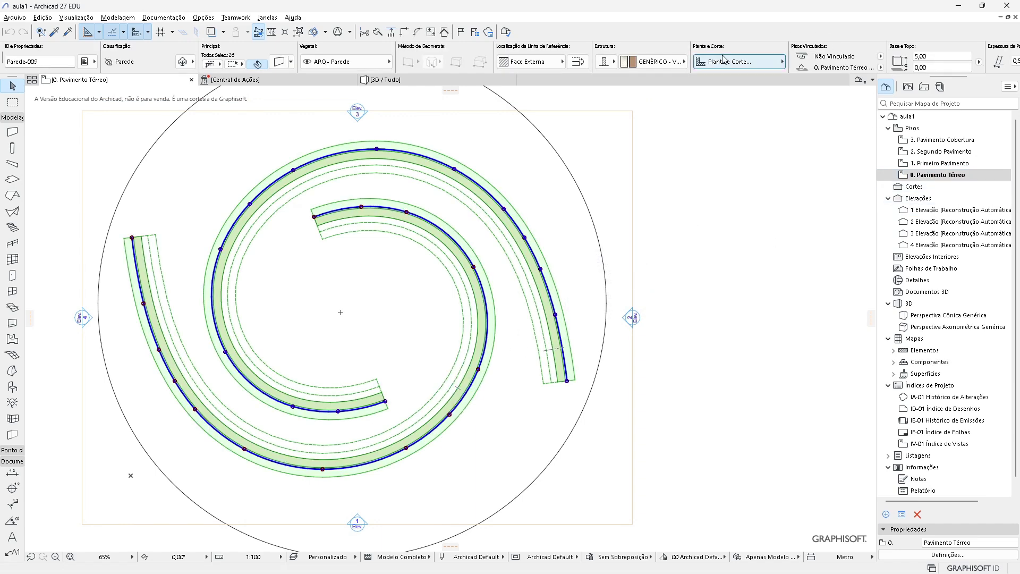
{"action": "left_click", "coordinate": [737, 62]}
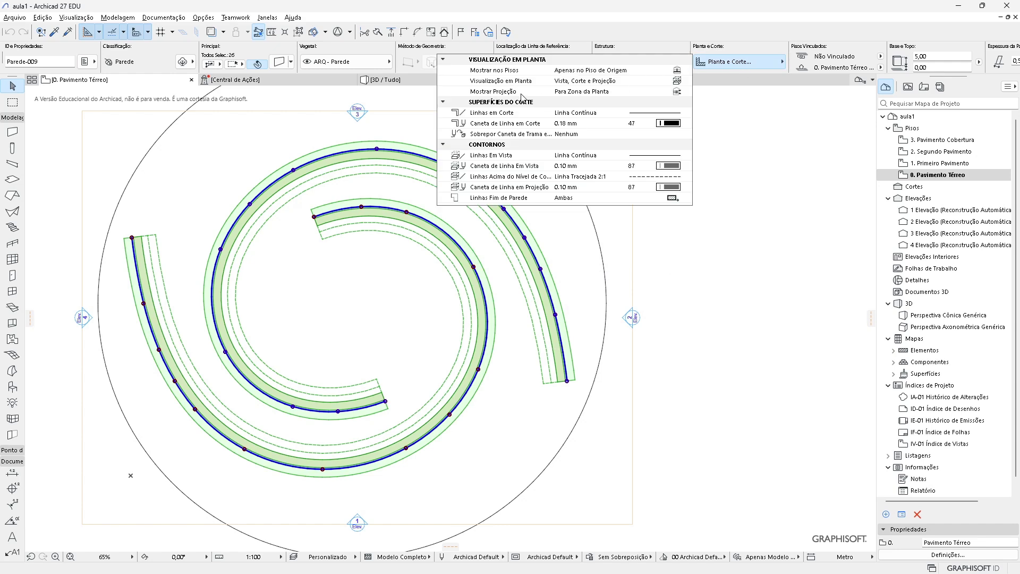
{"action": "left_click", "coordinate": [686, 92]}
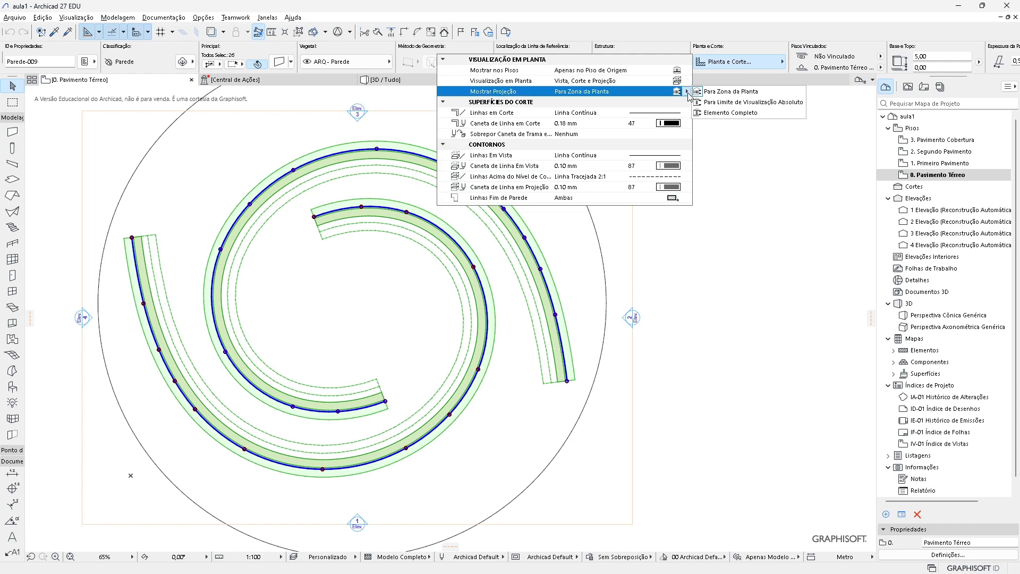
{"action": "left_click", "coordinate": [740, 113]}
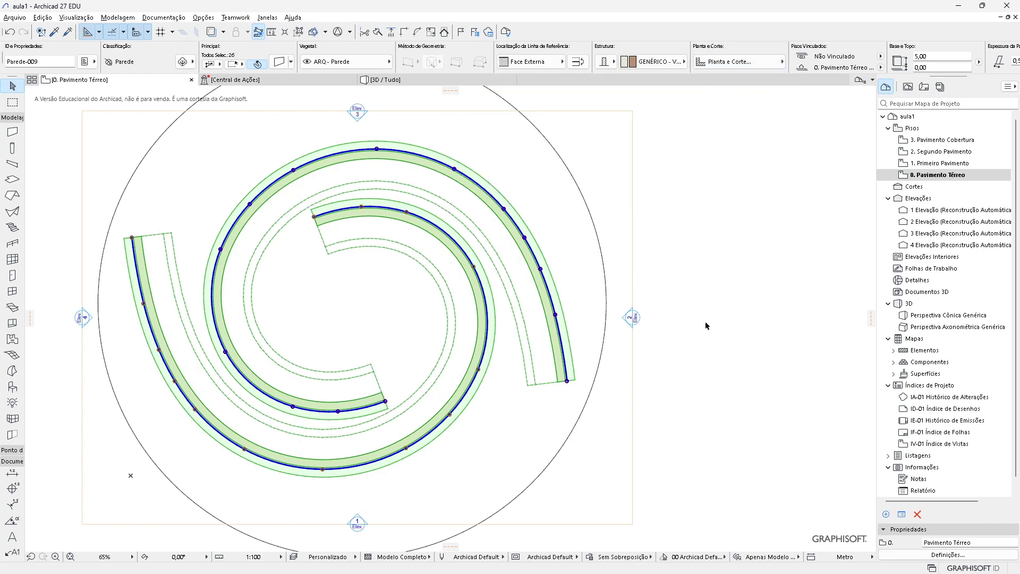
{"action": "scroll", "coordinate": [365, 315], "scroll_direction": "up", "scroll_amount": 2}
{"action": "left_click", "coordinate": [788, 381]}
{"action": "scroll", "coordinate": [788, 381], "scroll_direction": "down", "scroll_amount": 1}
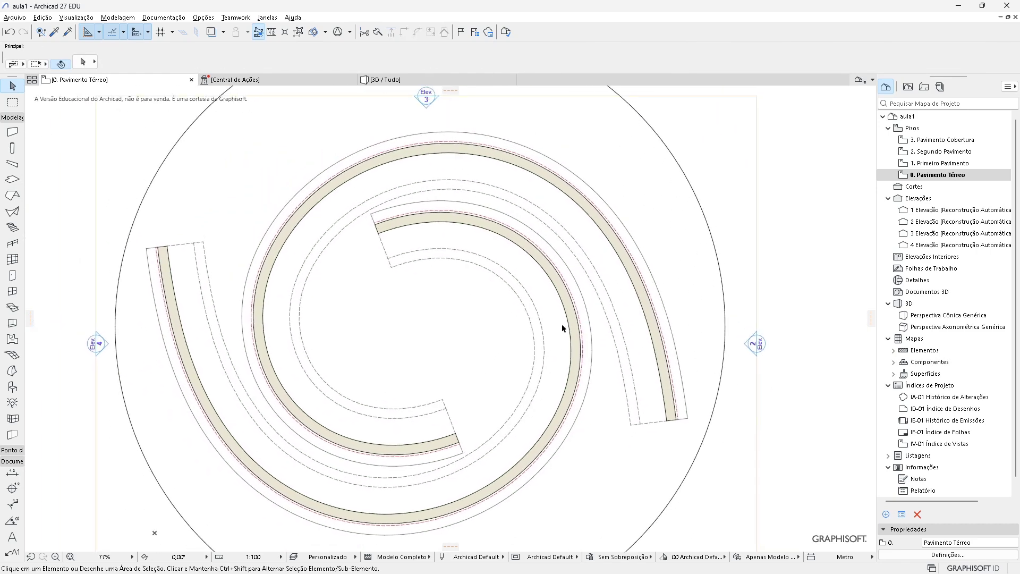
Measure the full projected width of the spiral walls in plan at the outer end and at the inner end
{"action": "key", "text": "m"}
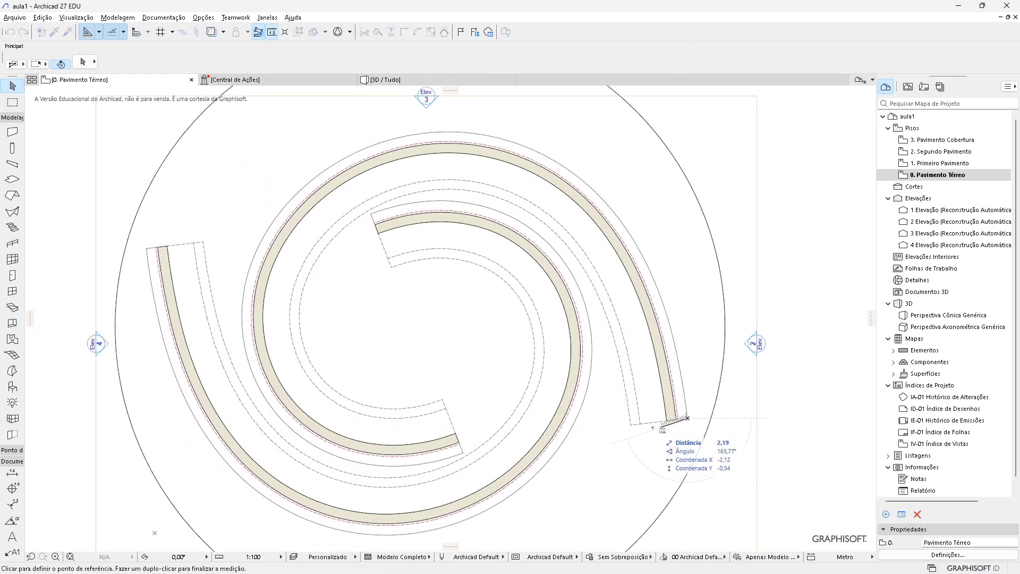
{"action": "left_click", "coordinate": [631, 424]}
{"action": "key", "text": "Escape"}
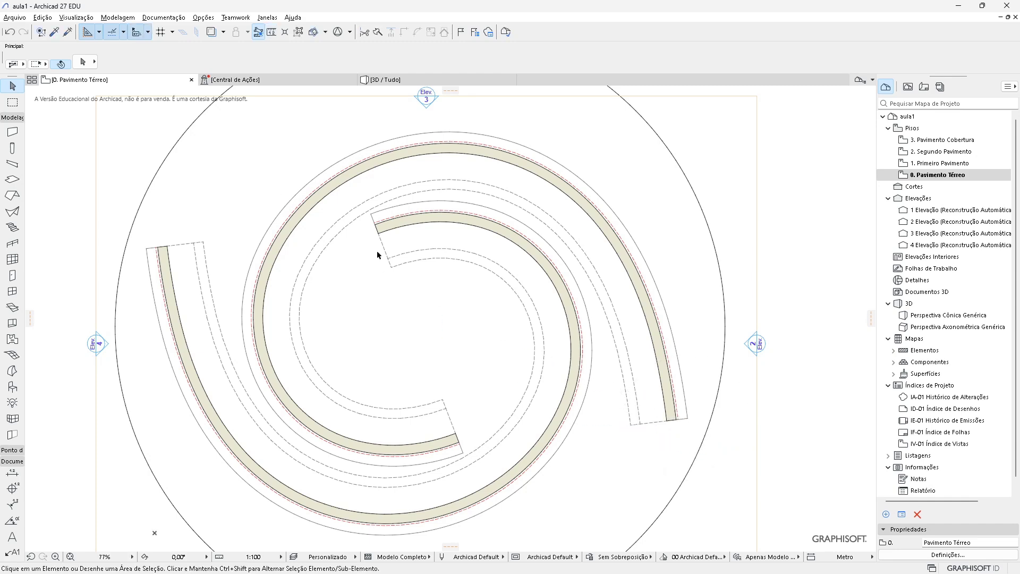
{"action": "key", "text": "m"}
{"action": "left_click", "coordinate": [371, 214]}
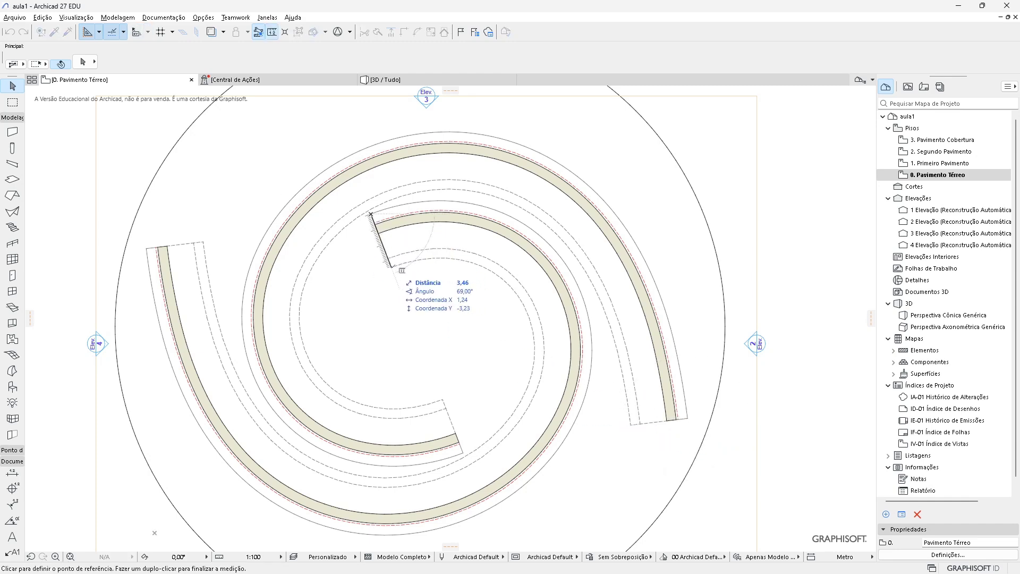
{"action": "key", "text": "Escape"}
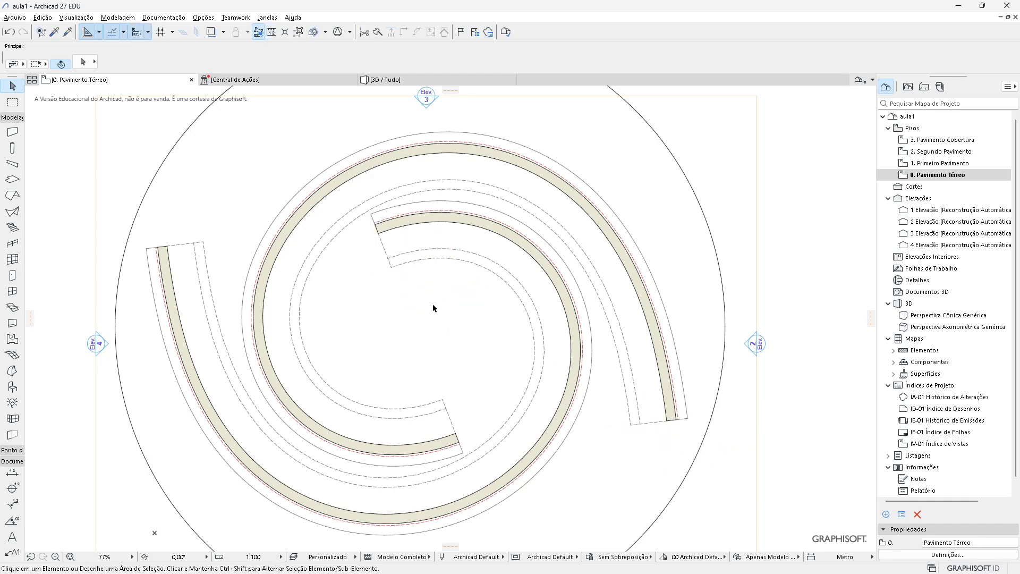
Check the cut wall ends in 3D and compare them with the projection drawn in the ground floor plan
{"action": "key", "text": "F3"}
{"action": "middle_click_drag", "start_coordinate": [468, 327], "coordinate": [418, 283], "text": "shift"}
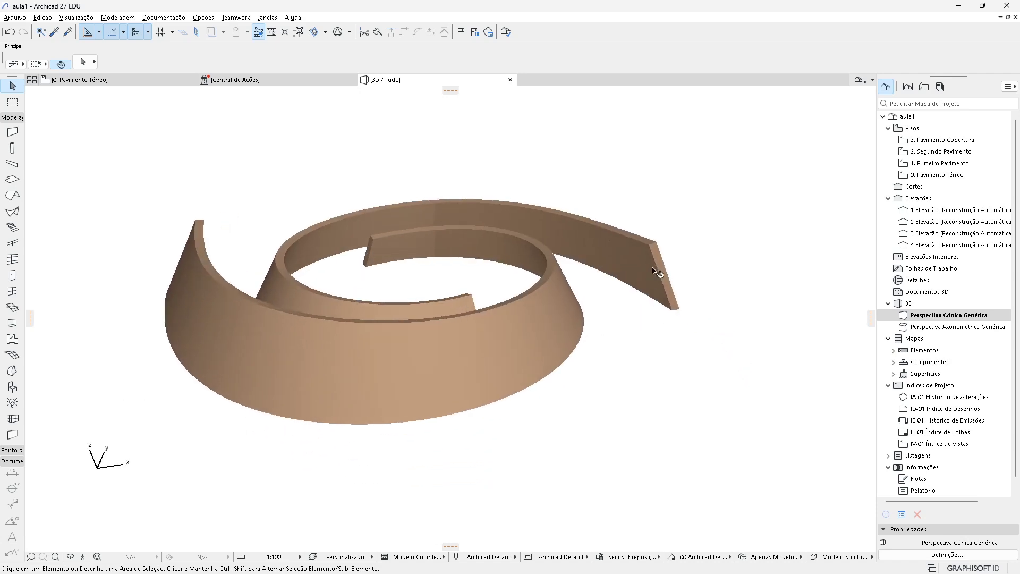
{"action": "key", "text": "F2"}
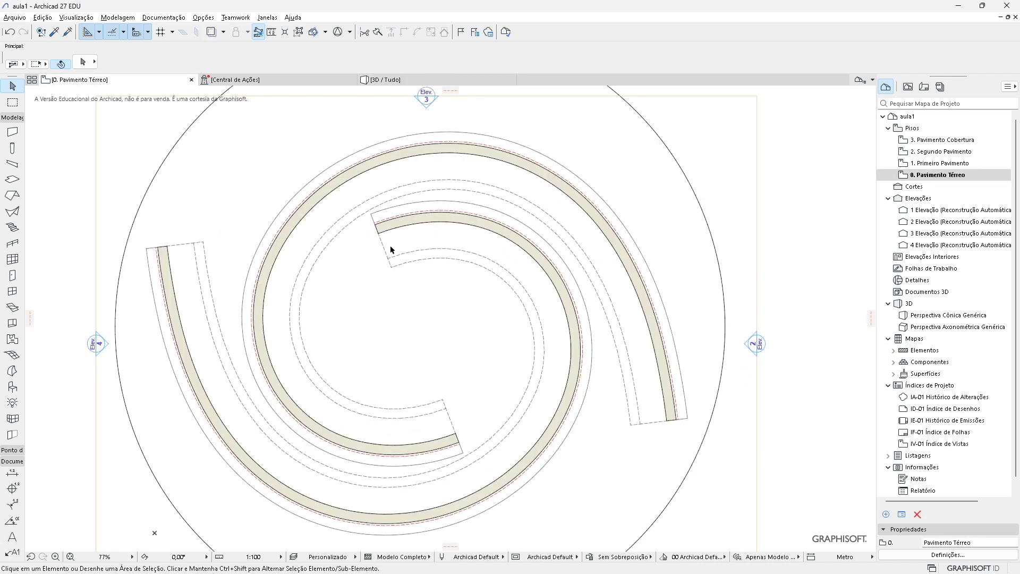
{"action": "scroll", "coordinate": [410, 259], "scroll_direction": "down", "scroll_amount": 2}
{"action": "scroll", "coordinate": [418, 273], "scroll_direction": "down", "scroll_amount": 1}
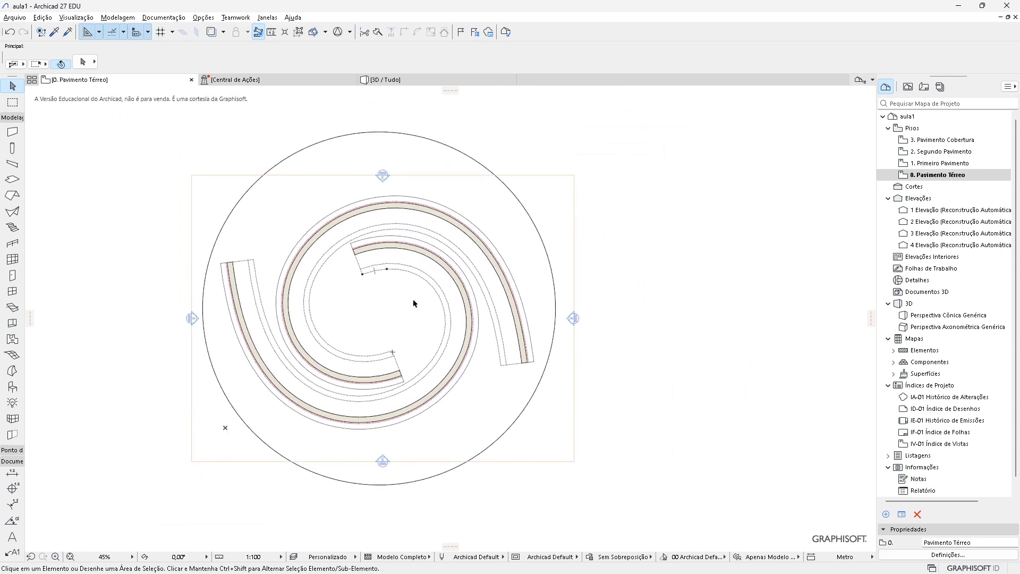
Show all layers in the ground floor plan
{"action": "left_click", "coordinate": [176, 18]}
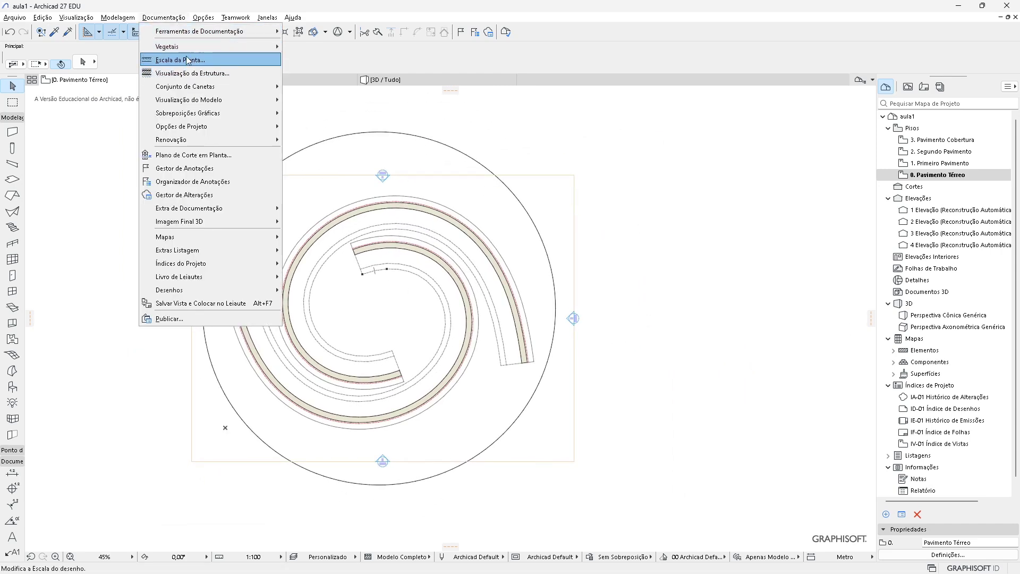
{"action": "mouse_move", "coordinate": [255, 46]}
{"action": "left_click", "coordinate": [365, 87]}
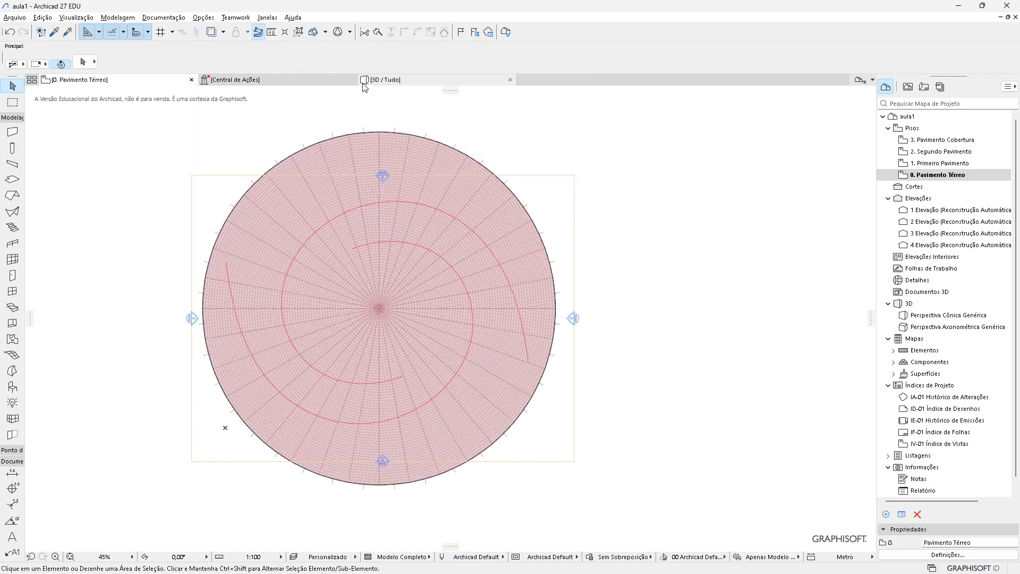
Select the spiral walls together with the conical roof and place a copy of them beside the original
{"action": "left_click", "coordinate": [428, 296]}
{"action": "key", "text": "Escape"}
{"action": "left_click", "coordinate": [284, 301]}
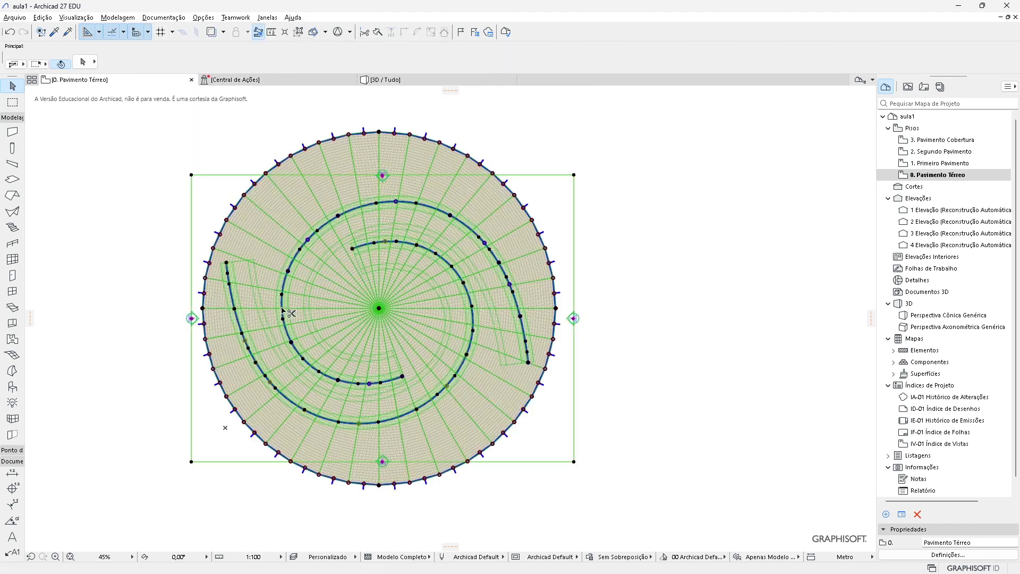
{"action": "key", "text": "Escape"}
{"action": "left_click", "coordinate": [253, 285]}
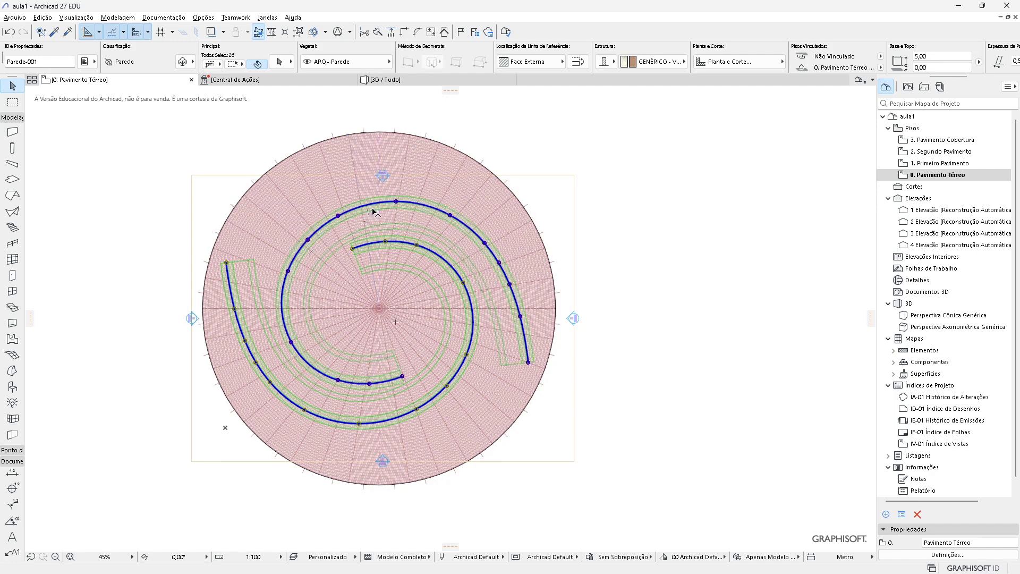
{"action": "left_click", "coordinate": [376, 227], "text": "shift"}
{"action": "left_click_drag", "start_coordinate": [320, 253], "coordinate": [585, 256]}
{"action": "scroll", "coordinate": [414, 260], "scroll_direction": "down", "scroll_amount": 3}
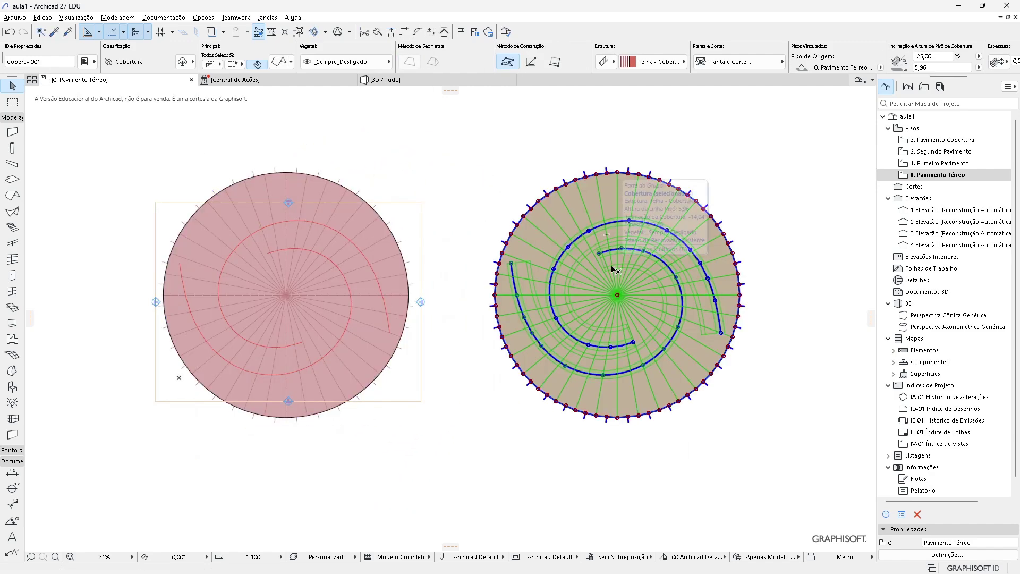
Show only the copied roof and walls in 3D and convert the copied spiral walls to morphs
{"action": "key", "text": "F5"}
{"action": "middle_click_drag", "start_coordinate": [460, 326], "coordinate": [487, 305], "text": "shift"}
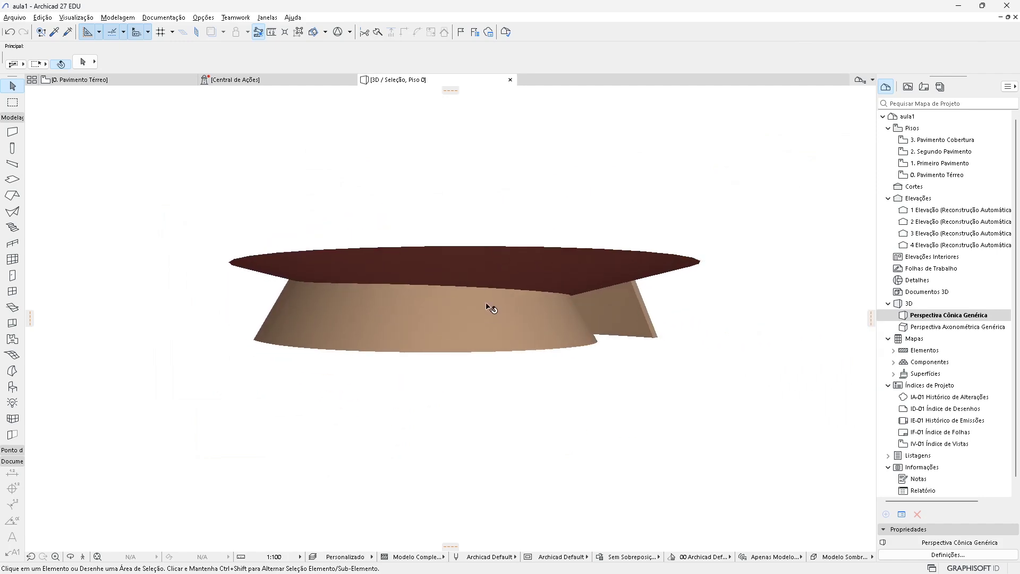
{"action": "right_click", "coordinate": [631, 317]}
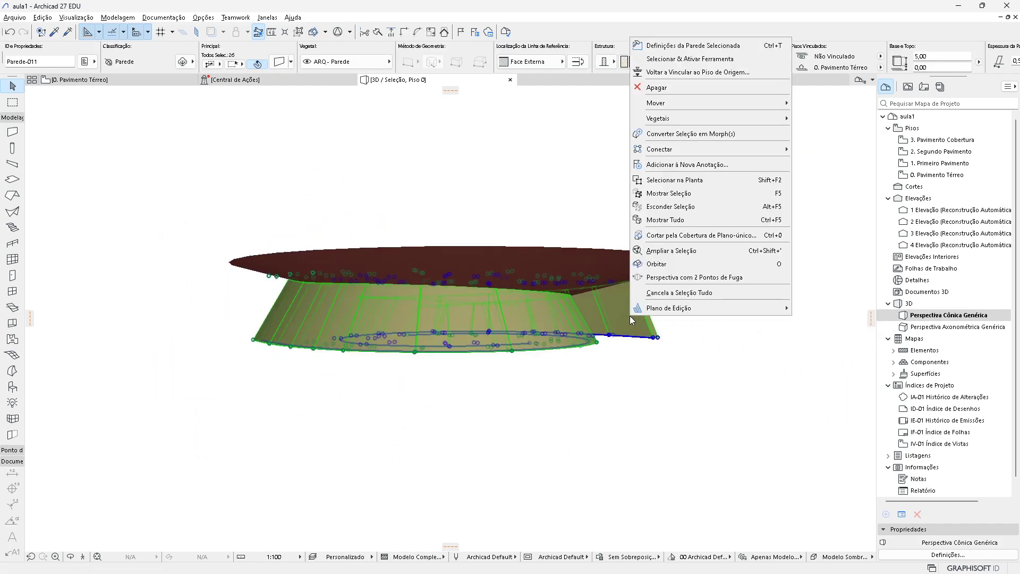
{"action": "left_click", "coordinate": [697, 135]}
{"action": "left_click", "coordinate": [578, 223]}
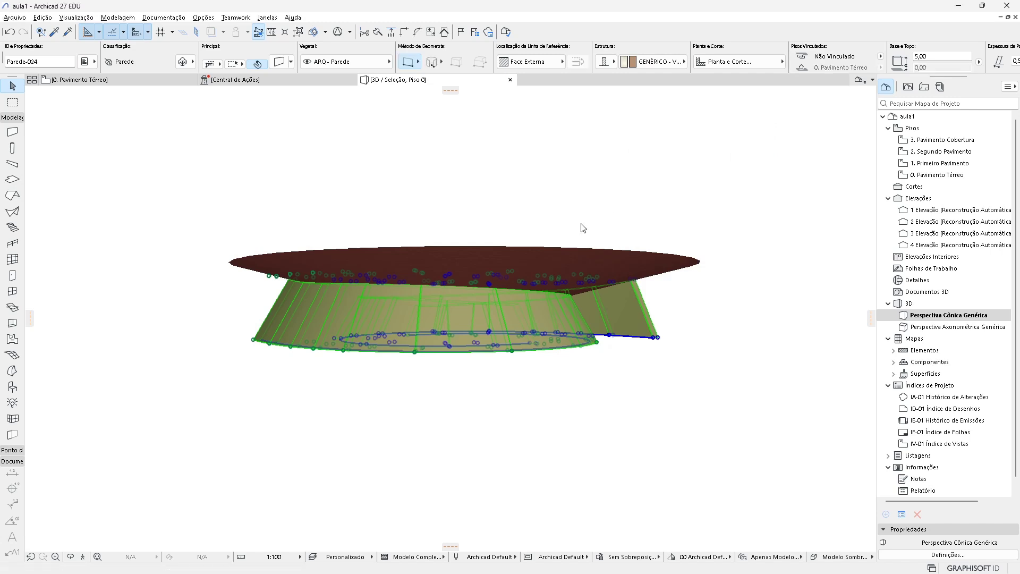
Delete the copied conical roof in 3D and return to the ground floor plan
{"action": "middle_click_drag", "start_coordinate": [478, 298], "coordinate": [476, 338], "text": "shift"}
{"action": "key", "text": "Escape"}
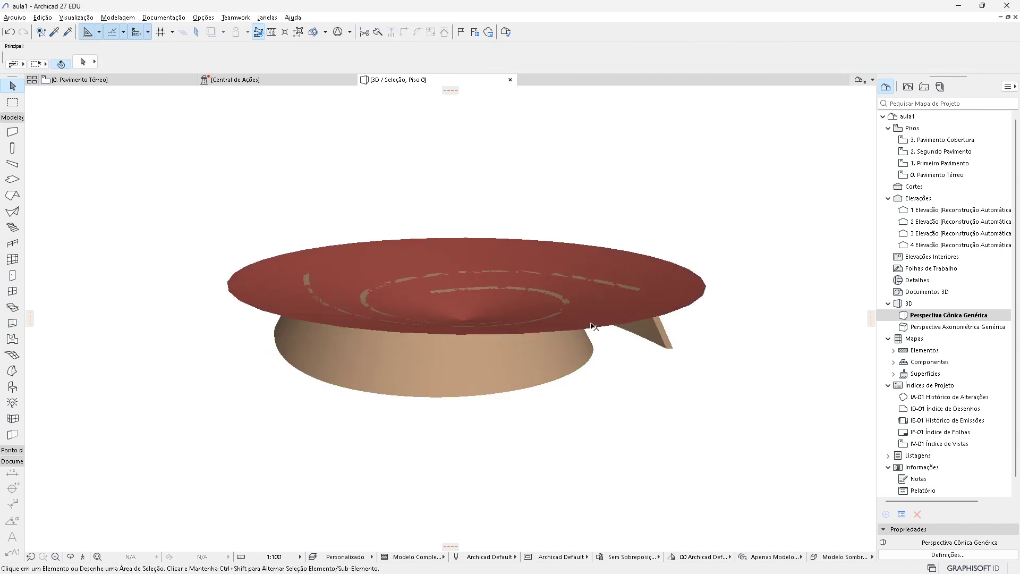
{"action": "left_click", "coordinate": [607, 326]}
{"action": "key", "text": "Delete"}
{"action": "middle_click_drag", "start_coordinate": [614, 333], "coordinate": [515, 420], "text": "shift"}
{"action": "key", "text": "F2"}
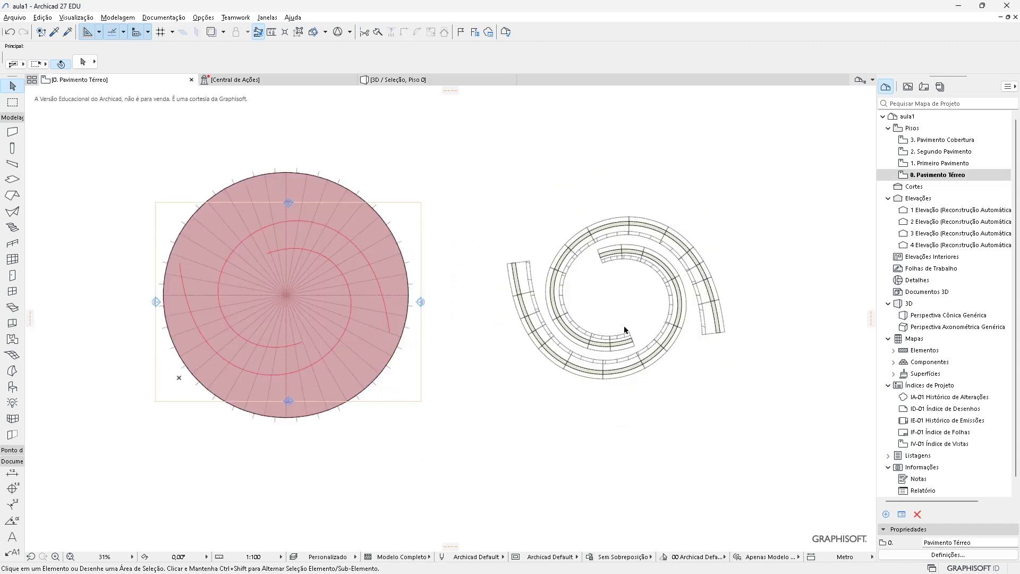
Examine how the spiral walls converted to morphs are drawn in plan, including their projected cut edges and segment lines
{"action": "scroll", "coordinate": [627, 326], "scroll_direction": "up", "scroll_amount": 3}
{"action": "middle_click_drag", "start_coordinate": [632, 292], "coordinate": [485, 273]}
{"action": "scroll", "coordinate": [485, 274], "scroll_direction": "down", "scroll_amount": 2}
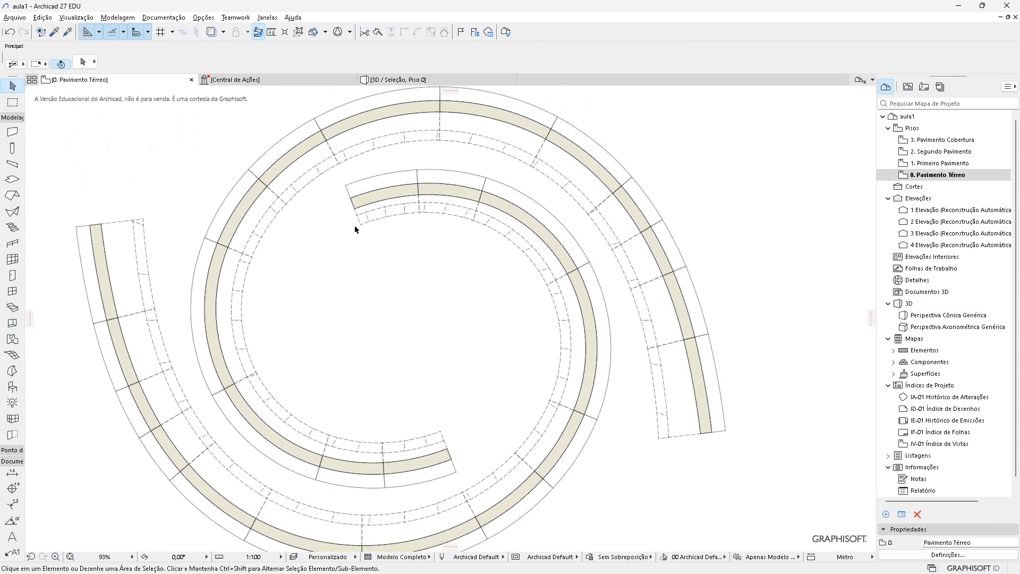
{"action": "scroll", "coordinate": [391, 231], "scroll_direction": "down", "scroll_amount": 2}
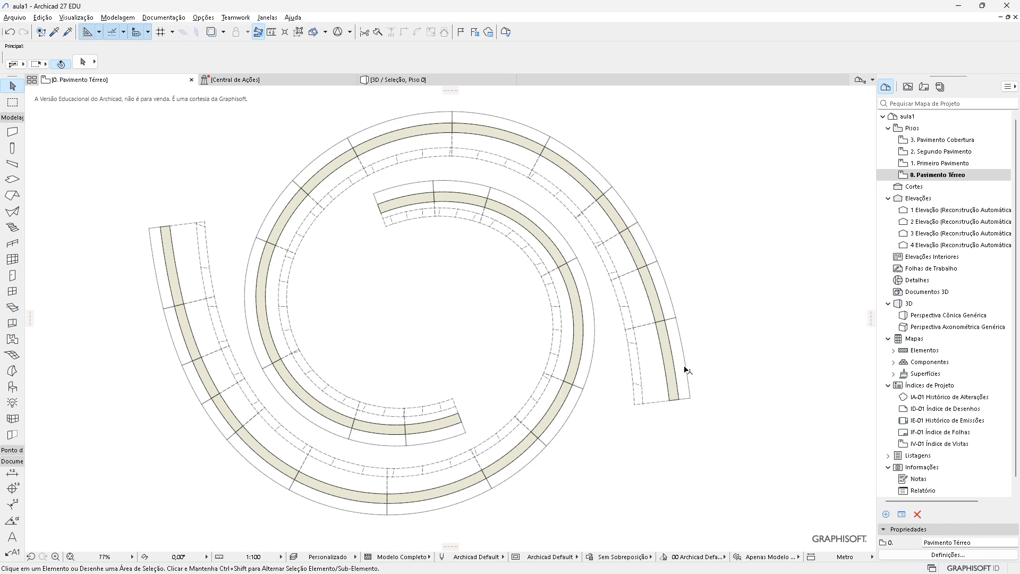
{"action": "scroll", "coordinate": [686, 370], "scroll_direction": "up", "scroll_amount": 2}
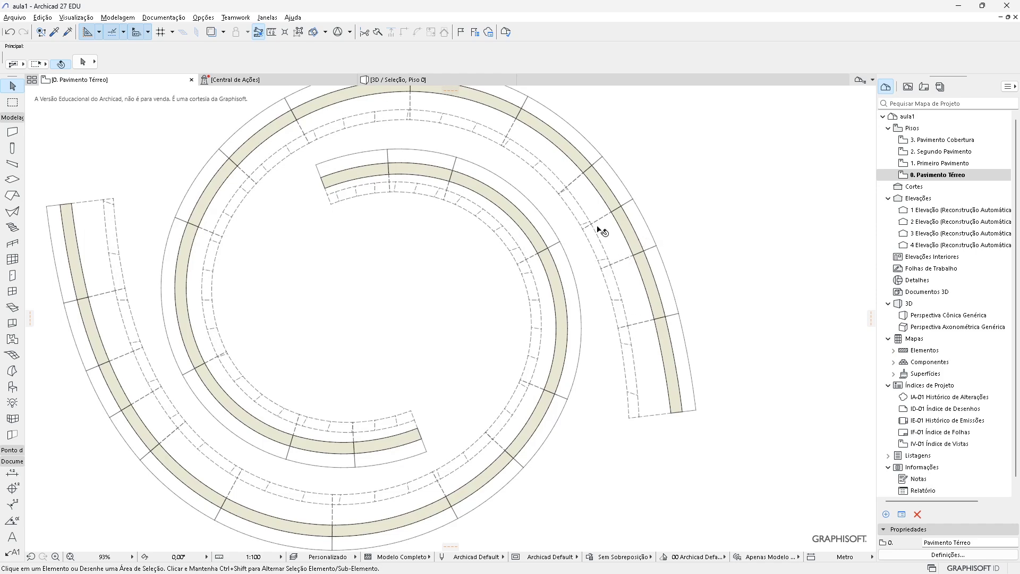
{"action": "middle_click_drag", "start_coordinate": [600, 229], "coordinate": [670, 283]}
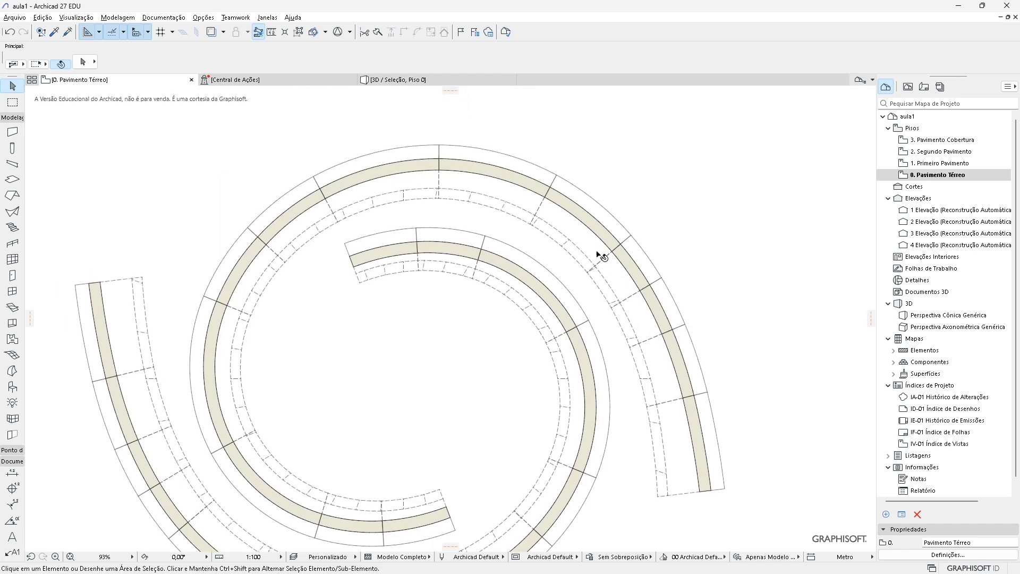
Examine up close the dividing lines and wall edges of the spiral morphs in plan, including where they cross the cut fill
{"action": "scroll", "coordinate": [377, 277], "scroll_direction": "down", "scroll_amount": 2}
{"action": "middle_click_drag", "start_coordinate": [390, 289], "coordinate": [669, 298]}
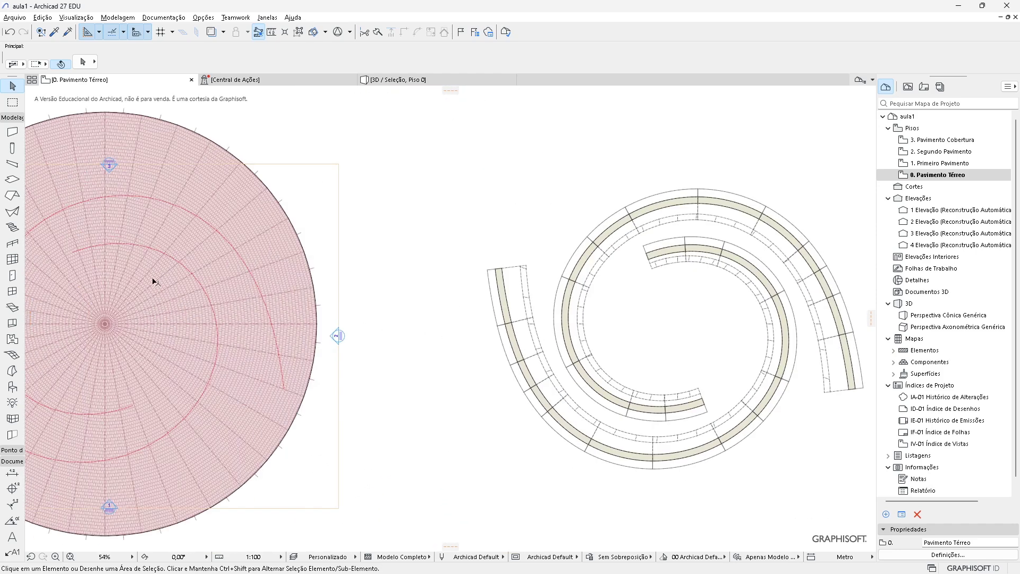
{"action": "scroll", "coordinate": [679, 212], "scroll_direction": "up", "scroll_amount": 1}
{"action": "scroll", "coordinate": [611, 225], "scroll_direction": "up", "scroll_amount": 10}
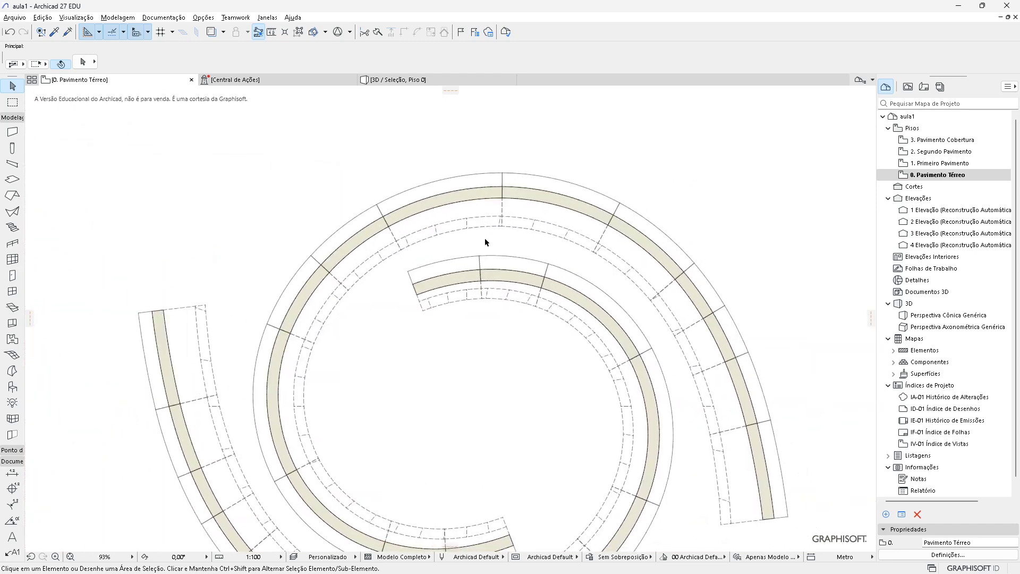
{"action": "scroll", "coordinate": [612, 225], "scroll_direction": "up", "scroll_amount": 20}
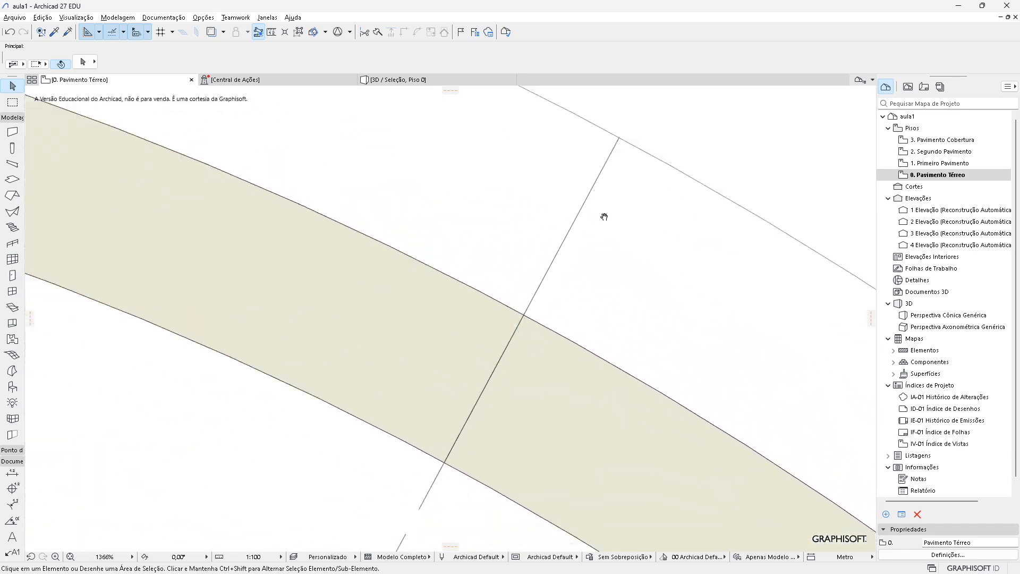
{"action": "scroll", "coordinate": [510, 308], "scroll_direction": "down", "scroll_amount": 15}
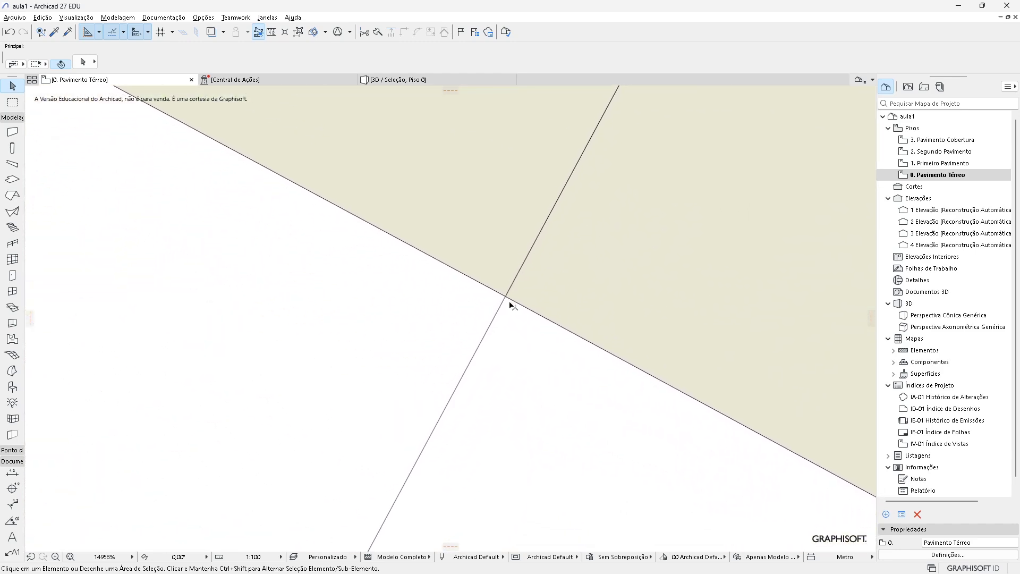
{"action": "scroll", "coordinate": [523, 325], "scroll_direction": "down", "scroll_amount": 12}
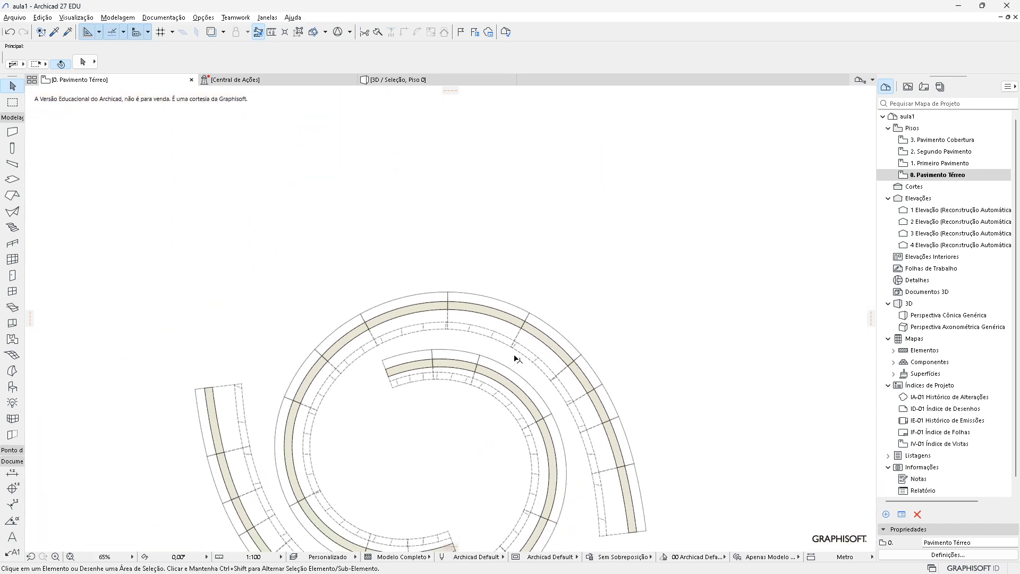
{"action": "scroll", "coordinate": [326, 382], "scroll_direction": "down", "scroll_amount": 2, "text": "shift"}
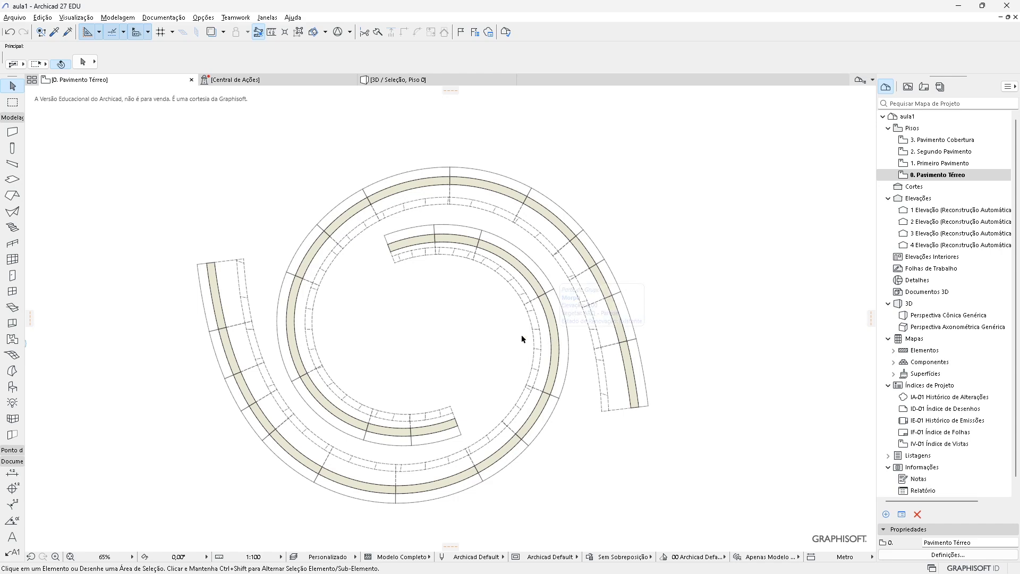
{"action": "middle_click_drag", "start_coordinate": [522, 334], "coordinate": [540, 353]}
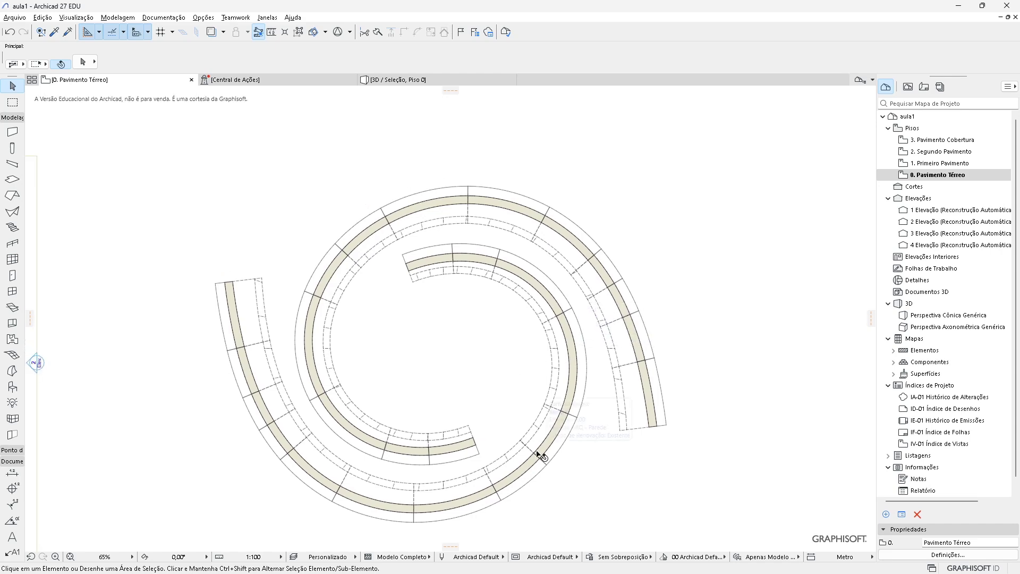
{"action": "middle_click_drag", "start_coordinate": [471, 426], "coordinate": [512, 406]}
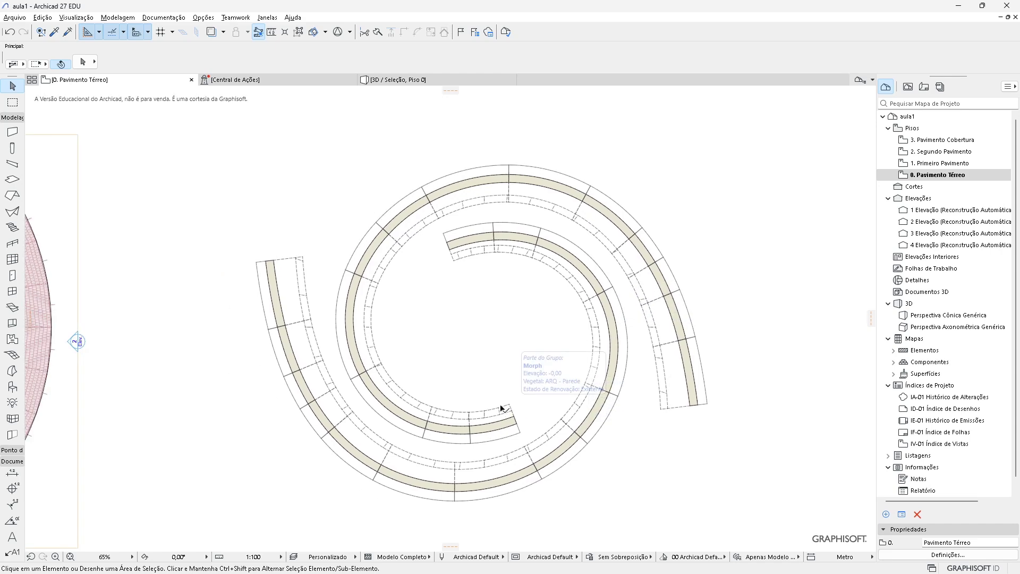
Inspect one spiral morph segment in plan and look over the conical roof with the original walls beside it
{"action": "left_click", "coordinate": [503, 410]}
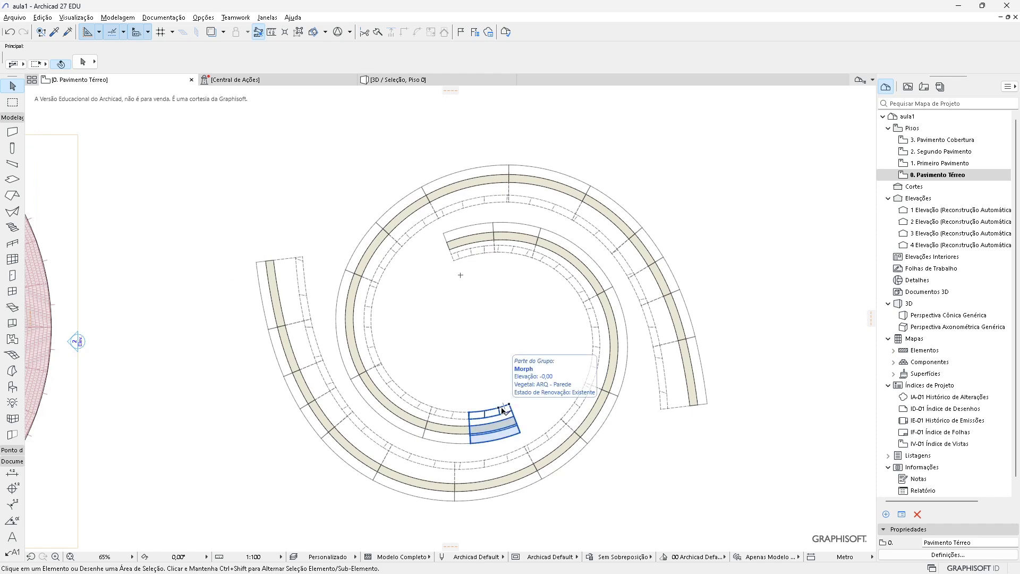
{"action": "key", "text": "Delete"}
{"action": "middle_click_drag", "start_coordinate": [468, 330], "coordinate": [769, 333]}
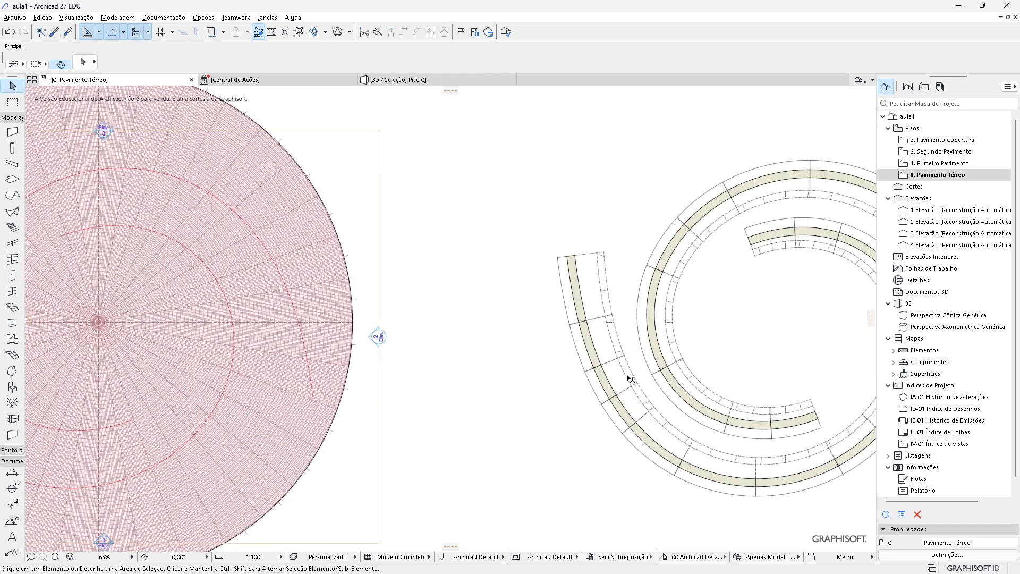
{"action": "middle_click_drag", "start_coordinate": [38, 356], "coordinate": [282, 326]}
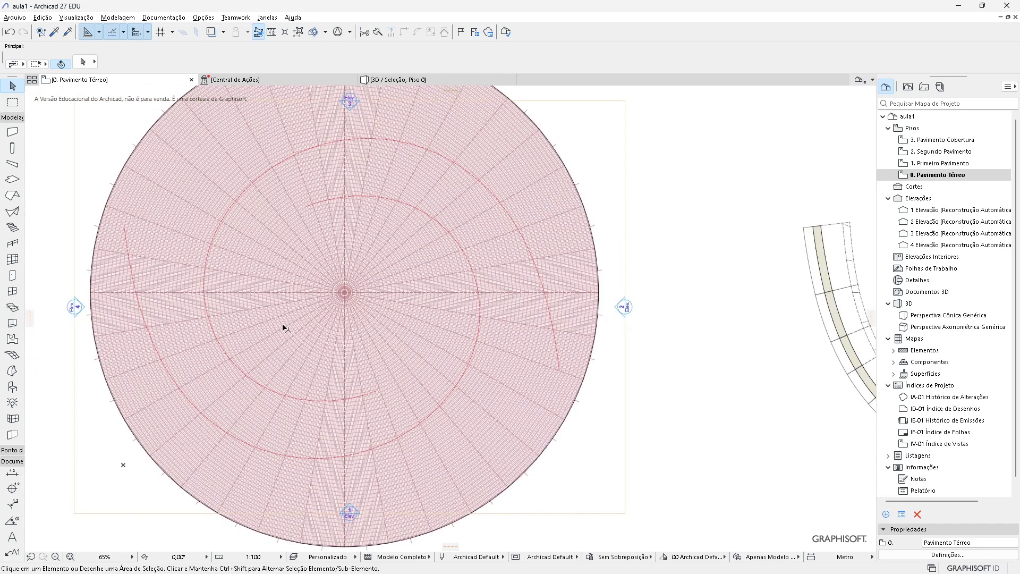
{"action": "left_click", "coordinate": [461, 353]}
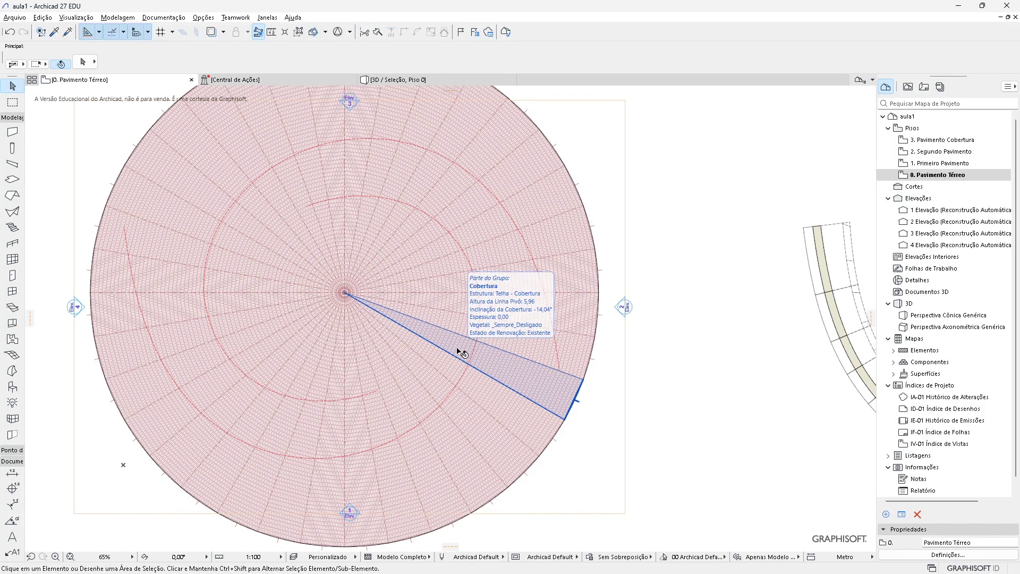
{"action": "scroll", "coordinate": [460, 353], "scroll_direction": "down", "scroll_amount": 4}
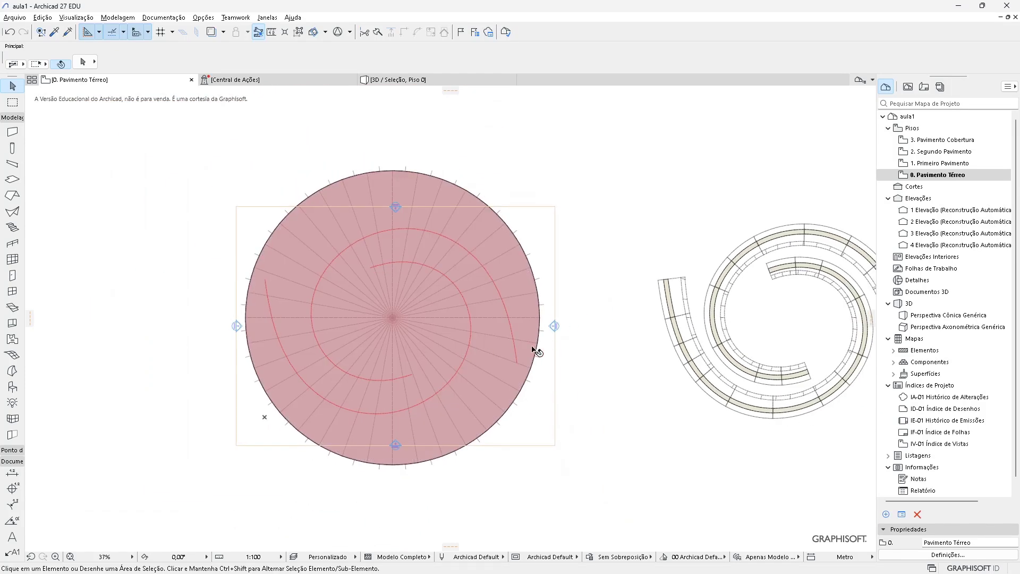
{"action": "middle_click_drag", "start_coordinate": [578, 355], "coordinate": [386, 353]}
{"action": "scroll", "coordinate": [519, 276], "scroll_direction": "up", "scroll_amount": 5}
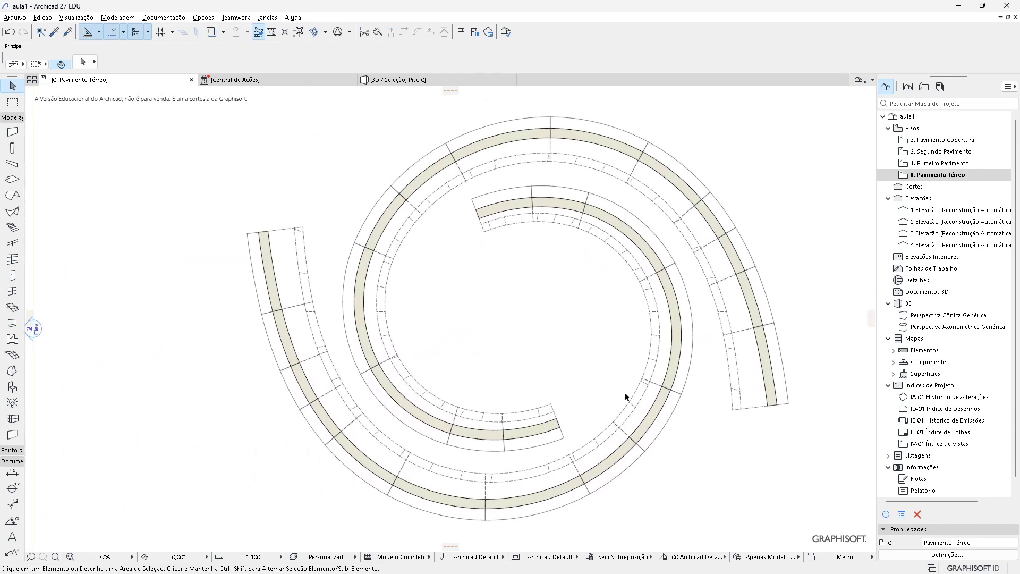
Highlight all the spiral morphs to inspect their edges and segment joints in plan, and clear the selection
{"action": "key", "text": "ctrl+a"}
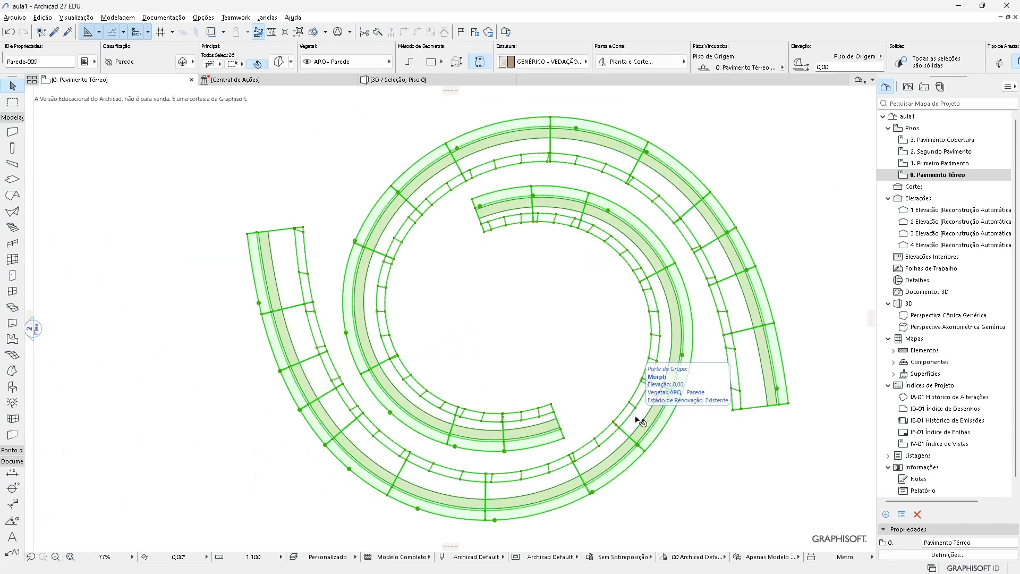
{"action": "key", "text": "Escape"}
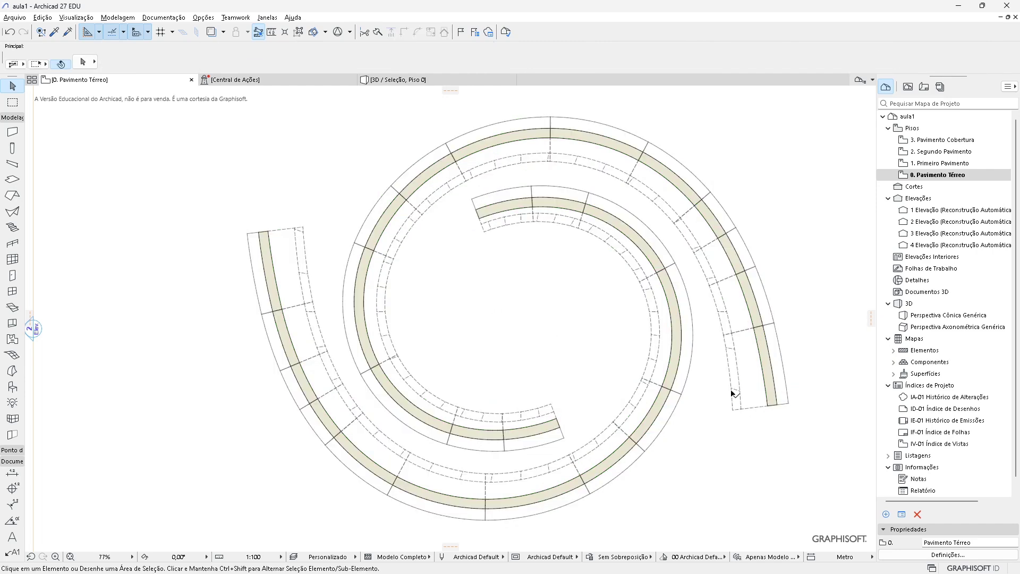
{"action": "scroll", "coordinate": [739, 343], "scroll_direction": "up", "scroll_amount": 3}
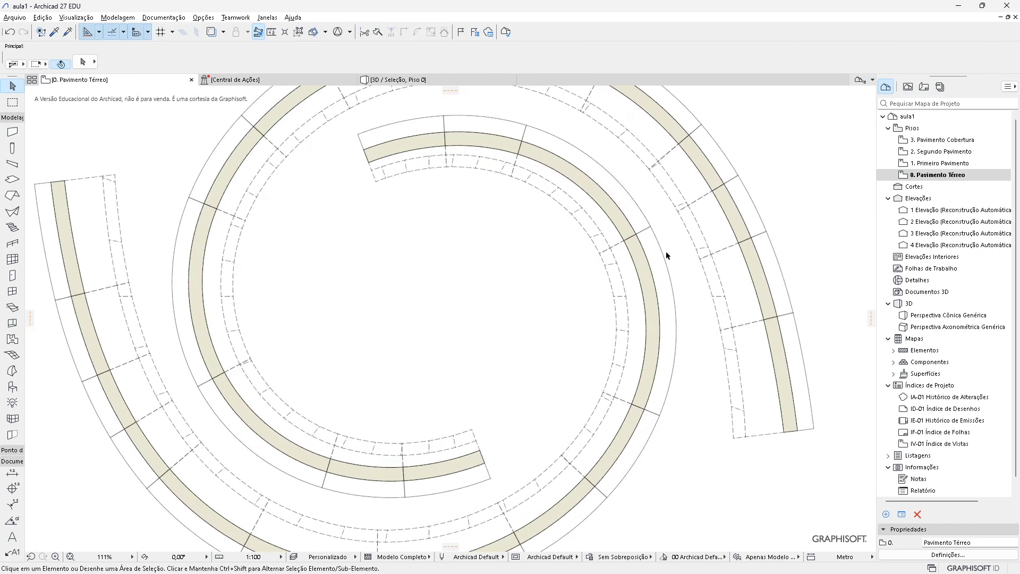
{"action": "key", "text": "ctrl+a"}
{"action": "scroll", "coordinate": [631, 328], "scroll_direction": "down", "scroll_amount": 3}
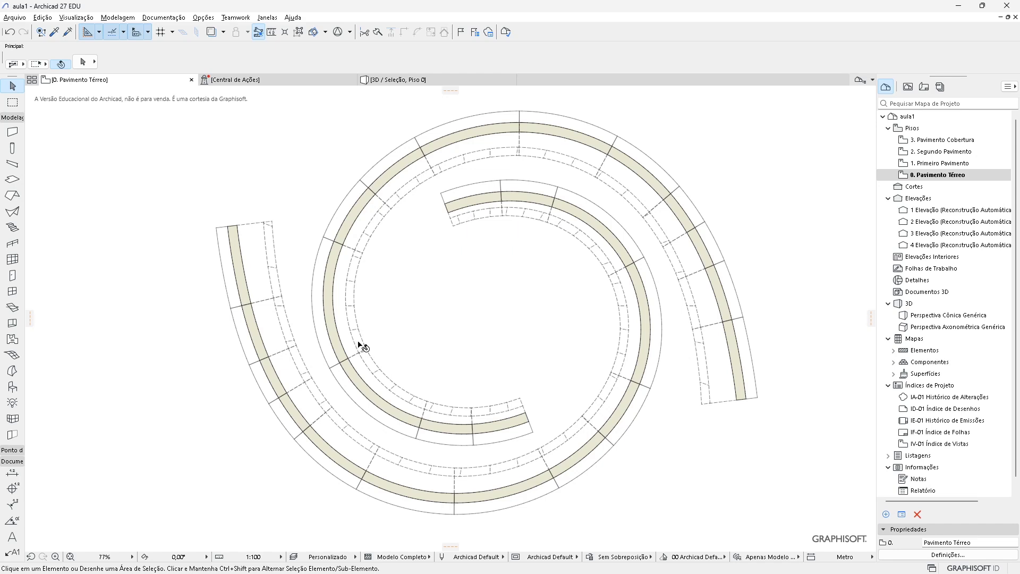
{"action": "scroll", "coordinate": [327, 375], "scroll_direction": "down", "scroll_amount": 2}
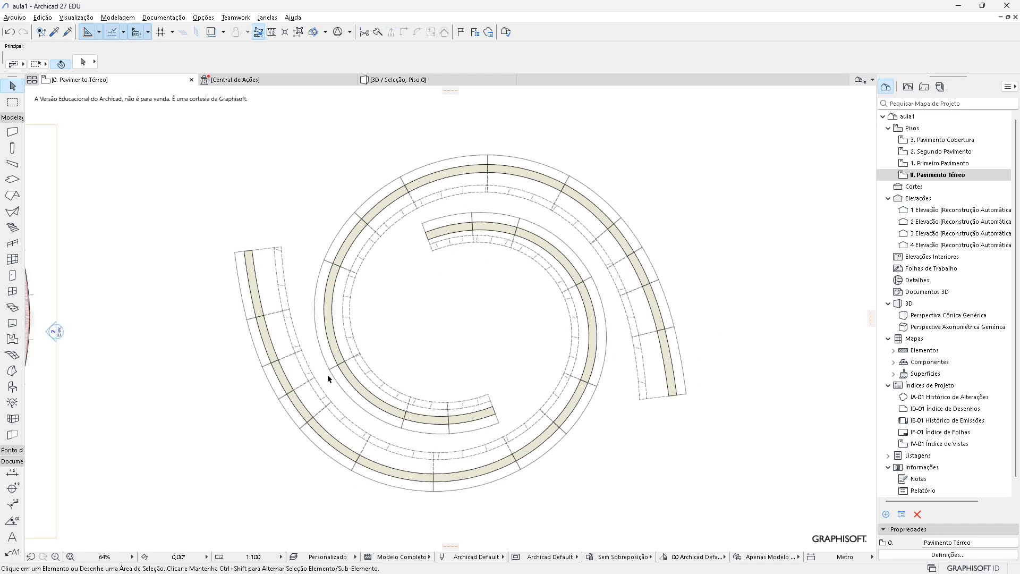
{"action": "scroll", "coordinate": [387, 394], "scroll_direction": "up", "scroll_amount": 2}
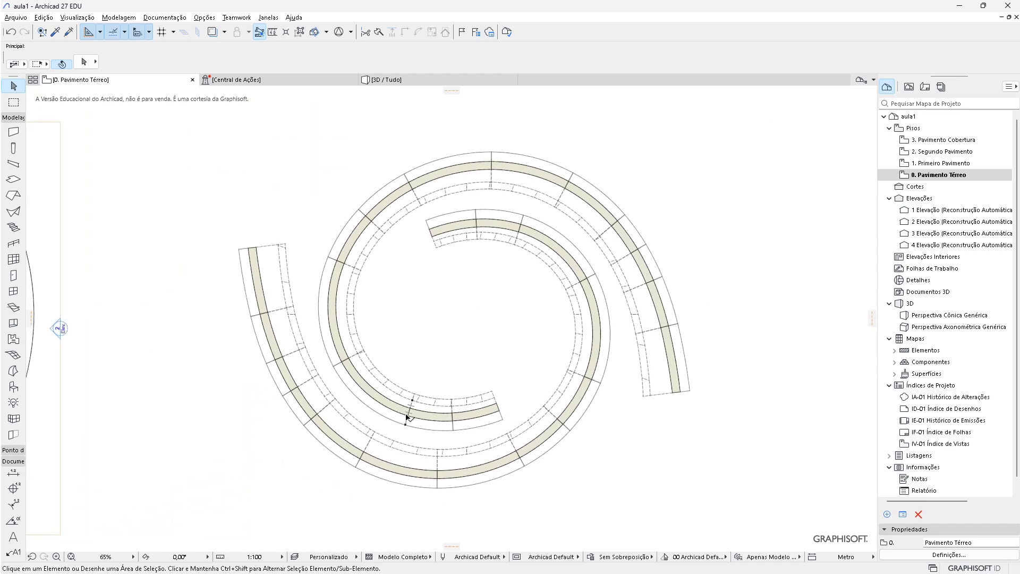
{"action": "middle_click_drag", "start_coordinate": [407, 417], "coordinate": [376, 424]}
{"action": "key", "text": "ctrl+a"}
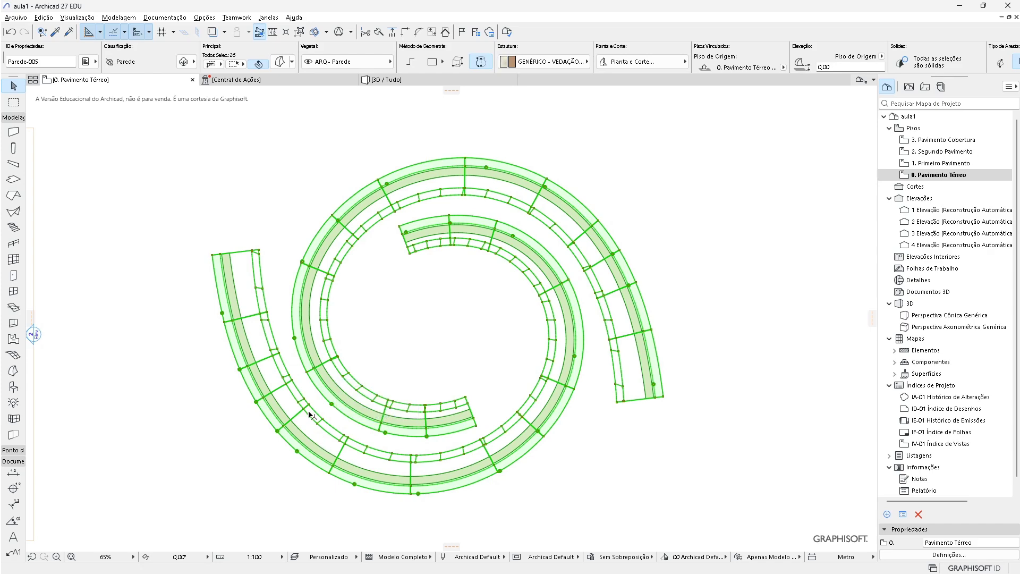
{"action": "left_click", "coordinate": [192, 284]}
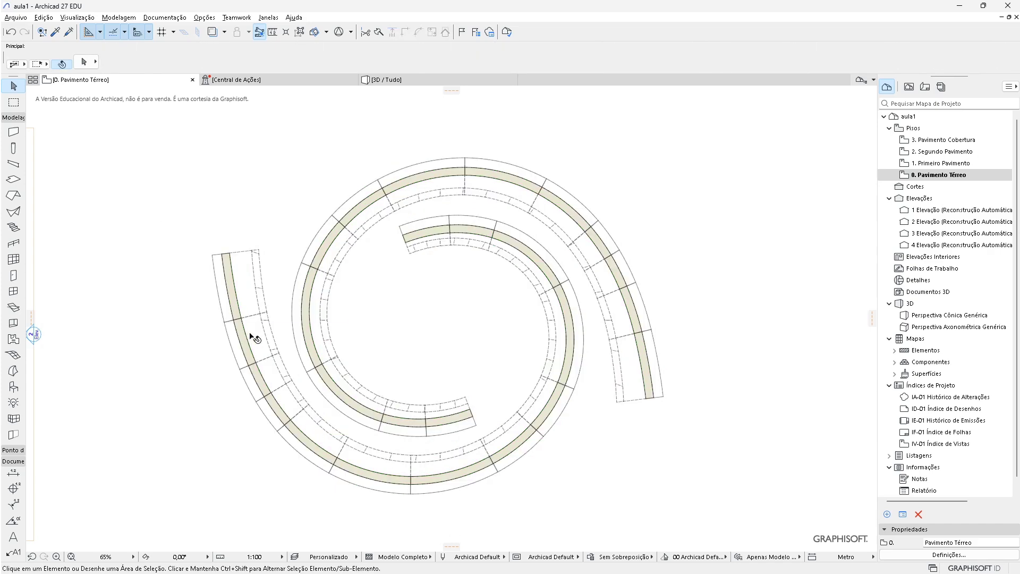
Compare the plan drawing of the original spiral walls with the morph copy and its extra edges
{"action": "scroll", "coordinate": [256, 338], "scroll_direction": "down", "scroll_amount": 2}
{"action": "middle_click_drag", "start_coordinate": [262, 337], "coordinate": [494, 333]}
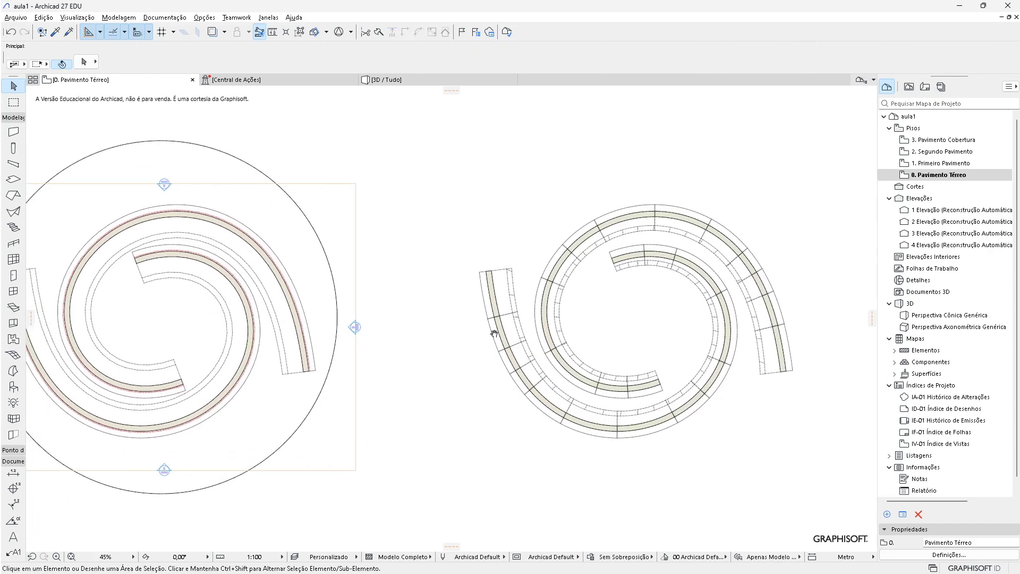
{"action": "scroll", "coordinate": [615, 321], "scroll_direction": "up", "scroll_amount": 3}
{"action": "middle_click_drag", "start_coordinate": [615, 321], "coordinate": [405, 334]}
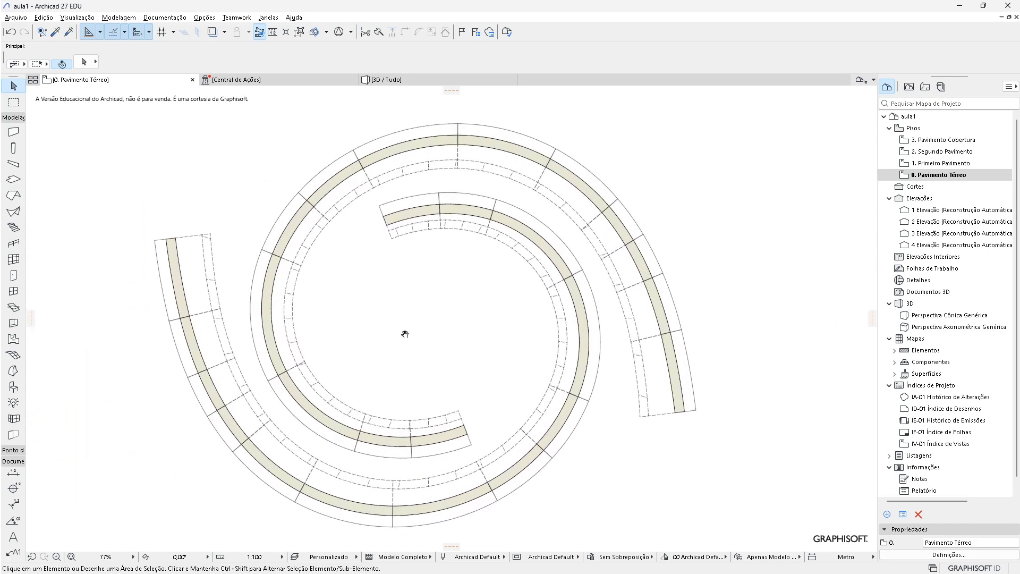
{"action": "scroll", "coordinate": [184, 255], "scroll_direction": "up", "scroll_amount": 2}
{"action": "key", "text": "ctrl+a"}
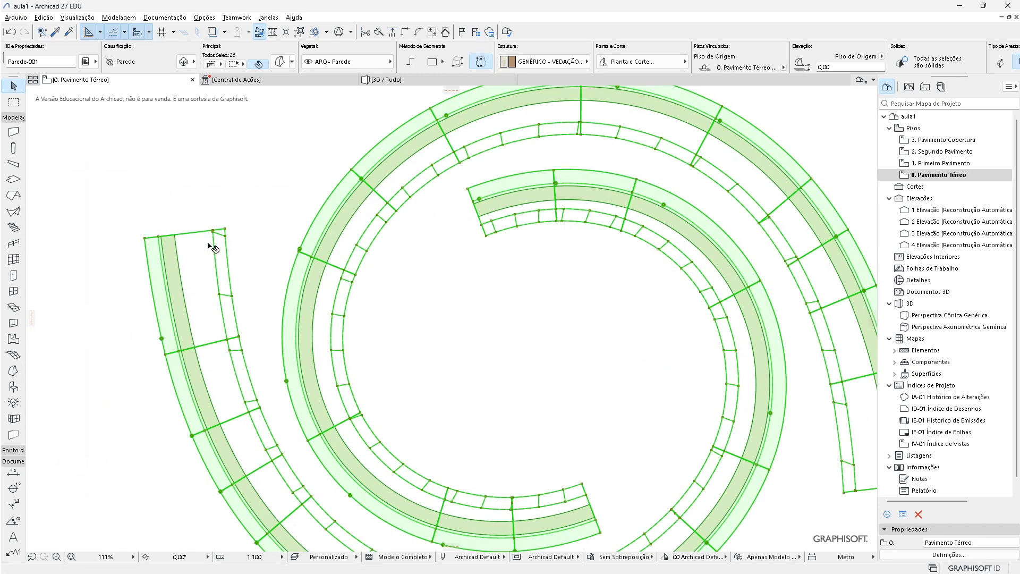
{"action": "key", "text": "Escape"}
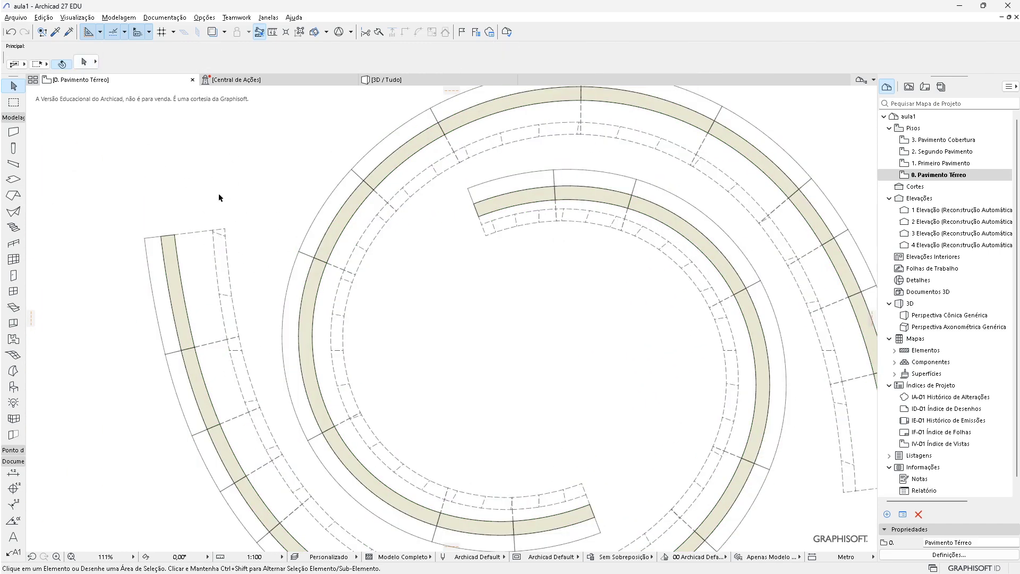
Set the selection mode to sub-elements and suspend groups so single morph edges can be picked
{"action": "left_click", "coordinate": [85, 61]}
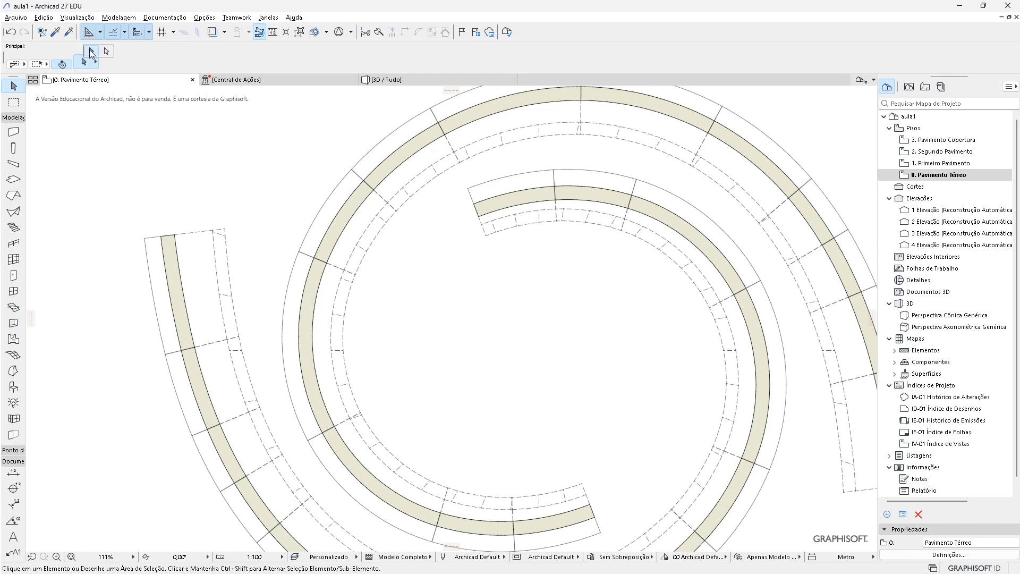
{"action": "left_click", "coordinate": [92, 53]}
{"action": "scroll", "coordinate": [202, 296], "scroll_direction": "up", "scroll_amount": 2}
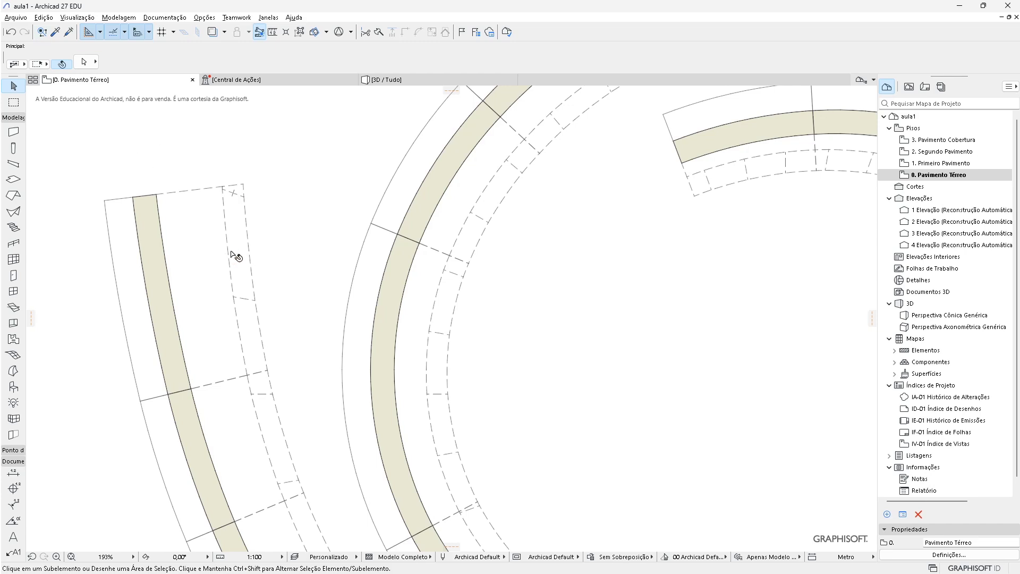
{"action": "left_click", "coordinate": [43, 18]}
{"action": "mouse_move", "coordinate": [97, 169]}
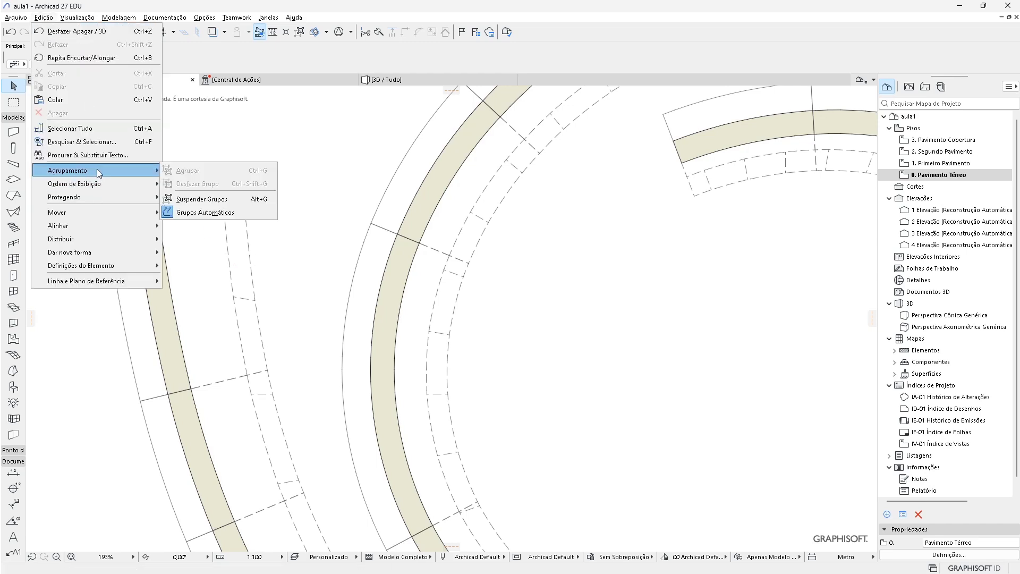
{"action": "left_click", "coordinate": [203, 205]}
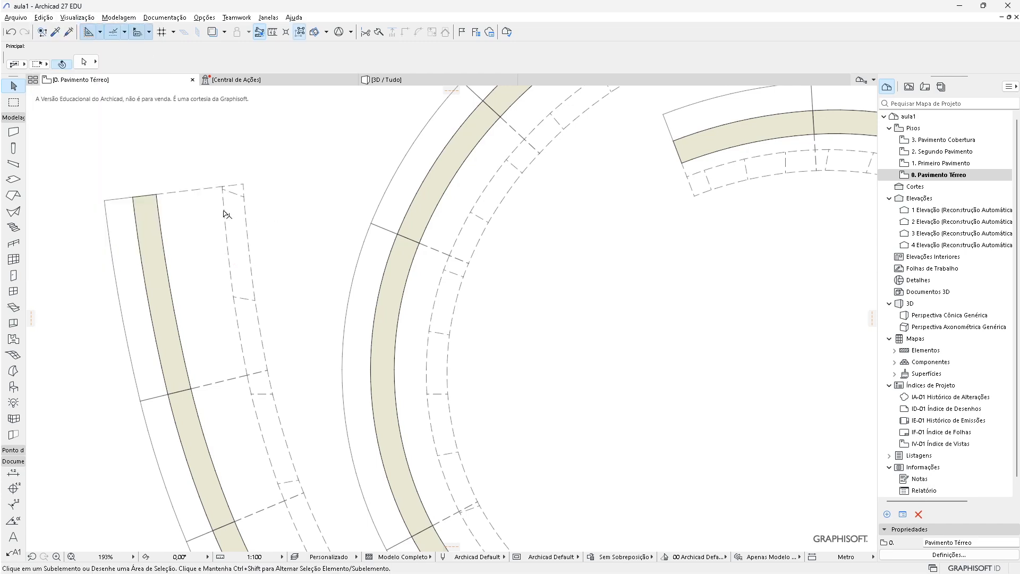
Hide the short intermediate cross edges along the first ten morph segments of the spiral arm that starts at the plan's west end
{"action": "left_click", "coordinate": [234, 197]}
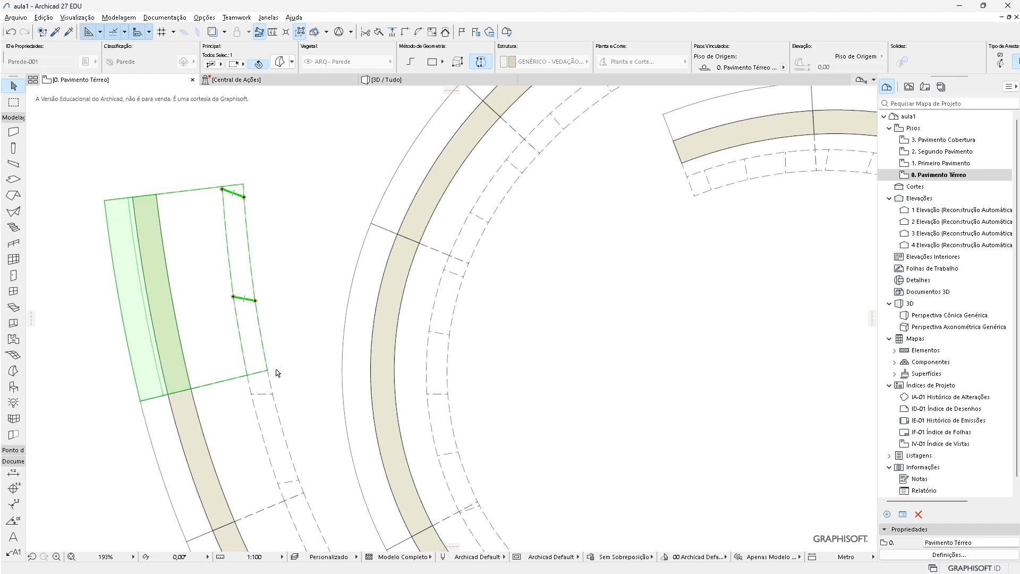
{"action": "scroll", "coordinate": [244, 340], "scroll_direction": "down", "scroll_amount": 2}
{"action": "scroll", "coordinate": [244, 340], "scroll_direction": "up", "scroll_amount": 1}
{"action": "middle_click_drag", "start_coordinate": [246, 372], "coordinate": [201, 293]}
{"action": "left_click", "coordinate": [205, 312], "text": "shift"}
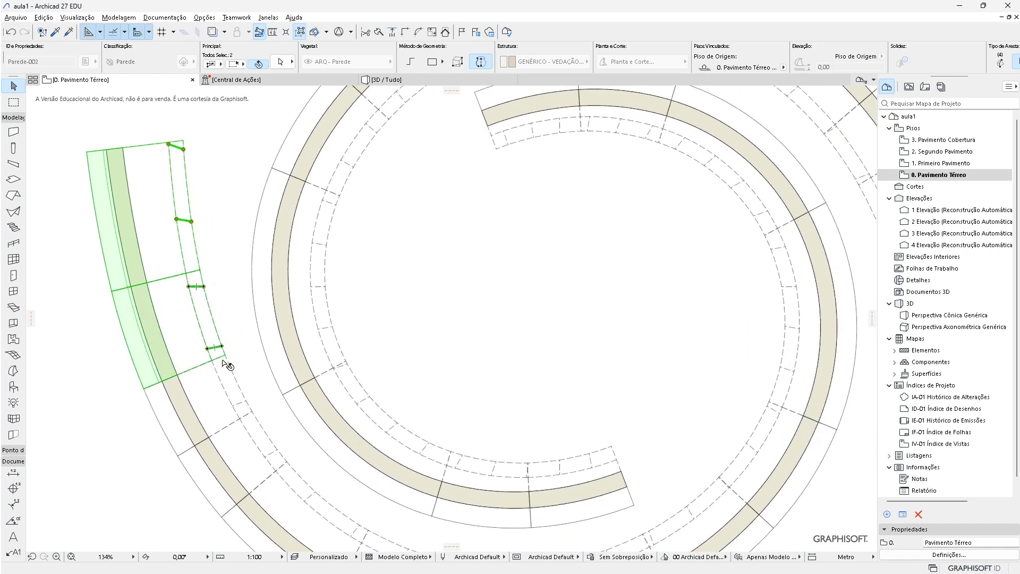
{"action": "left_click", "coordinate": [240, 407], "text": "shift"}
{"action": "left_click", "coordinate": [277, 457], "text": "shift"}
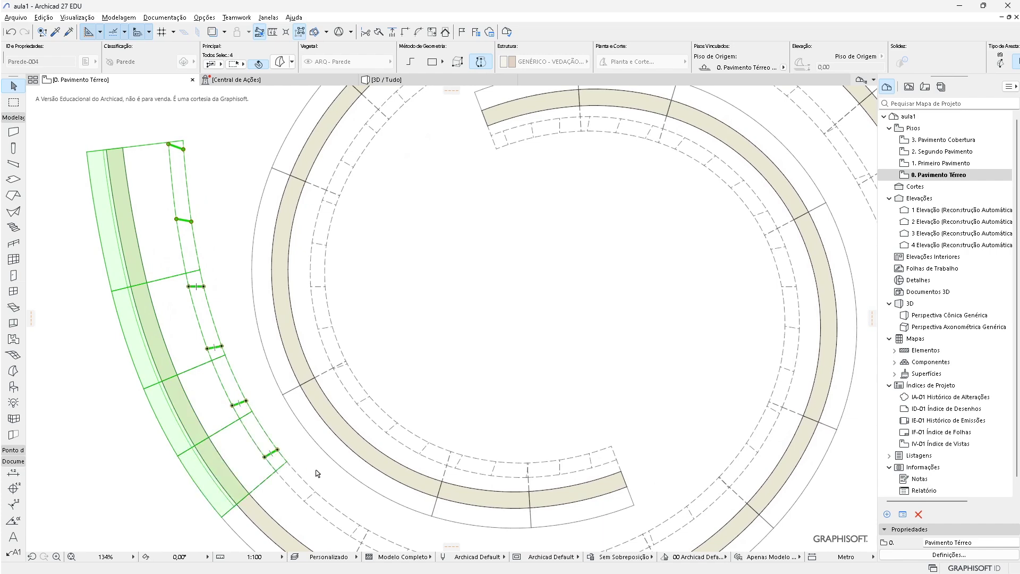
{"action": "middle_click_drag", "start_coordinate": [314, 479], "coordinate": [273, 409]}
{"action": "left_click", "coordinate": [272, 410], "text": "shift"}
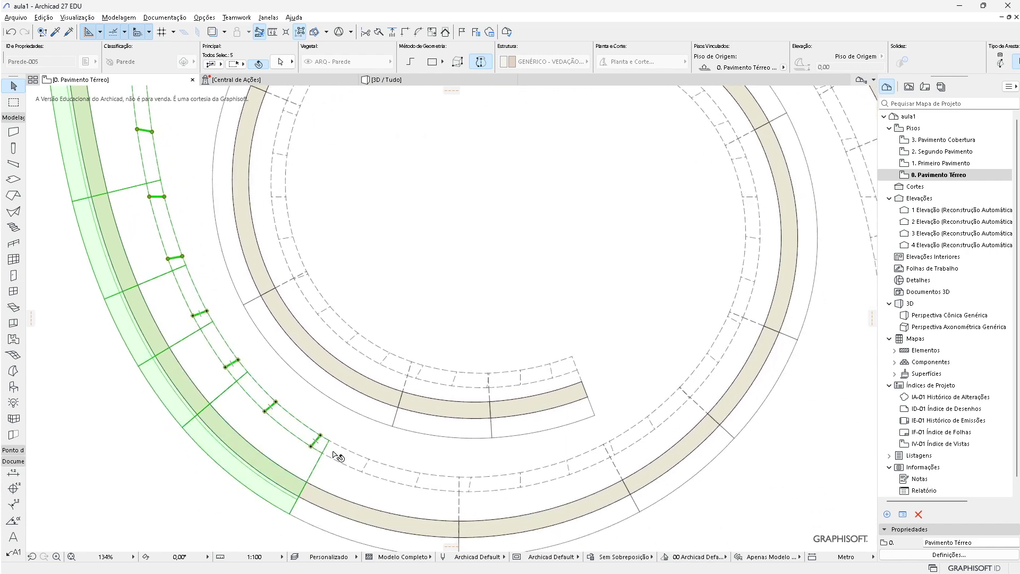
{"action": "left_click", "coordinate": [418, 483], "text": "shift"}
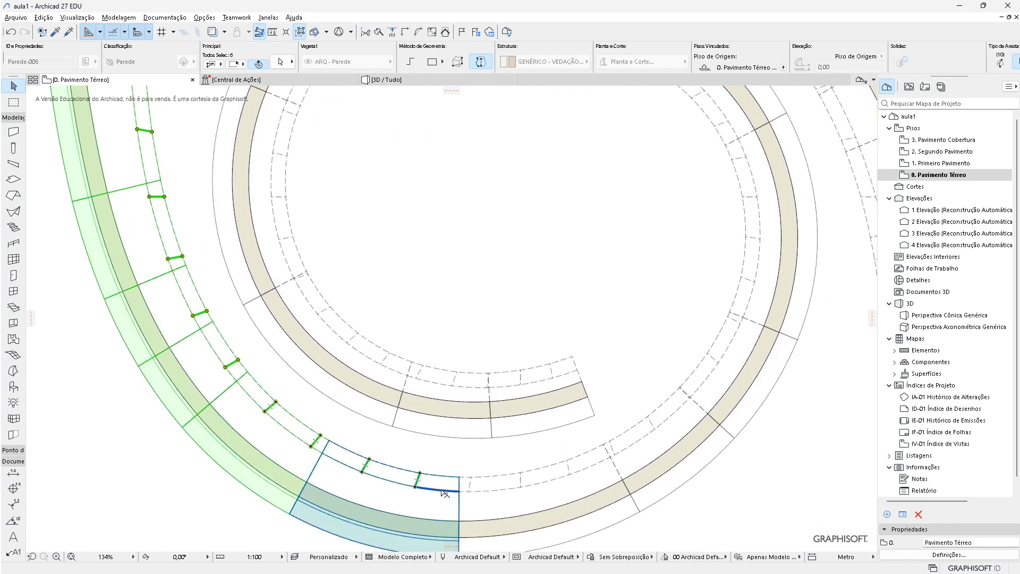
{"action": "left_click", "coordinate": [520, 489], "text": "shift"}
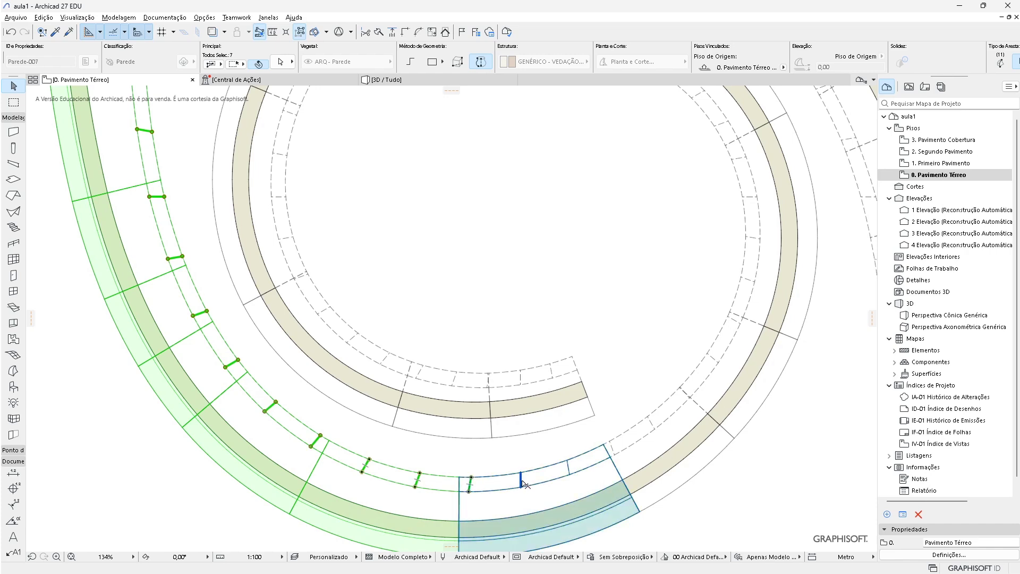
{"action": "left_click", "coordinate": [573, 471], "text": "shift"}
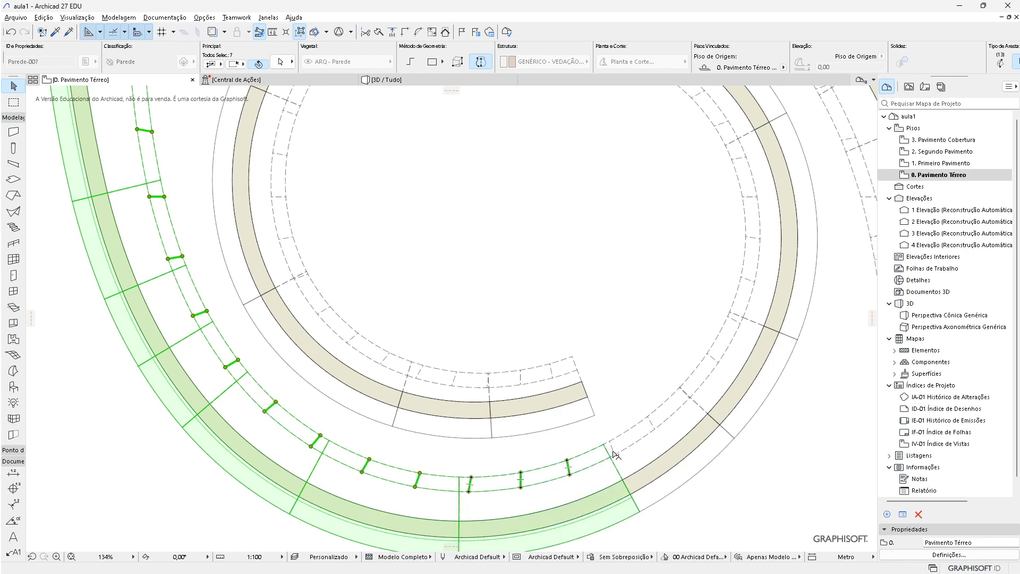
{"action": "left_click", "coordinate": [653, 423], "text": "shift"}
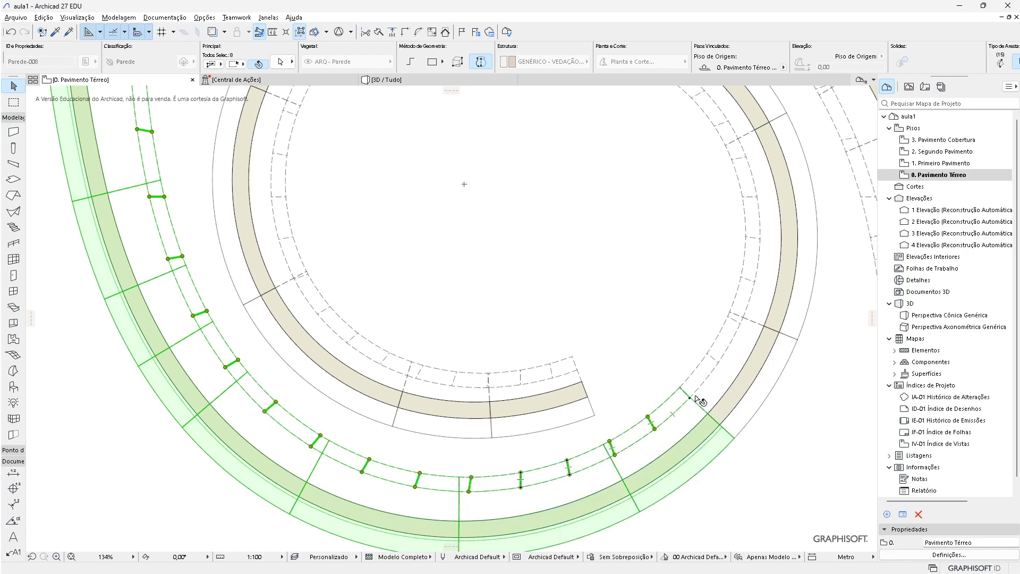
{"action": "left_click", "coordinate": [706, 382], "text": "shift"}
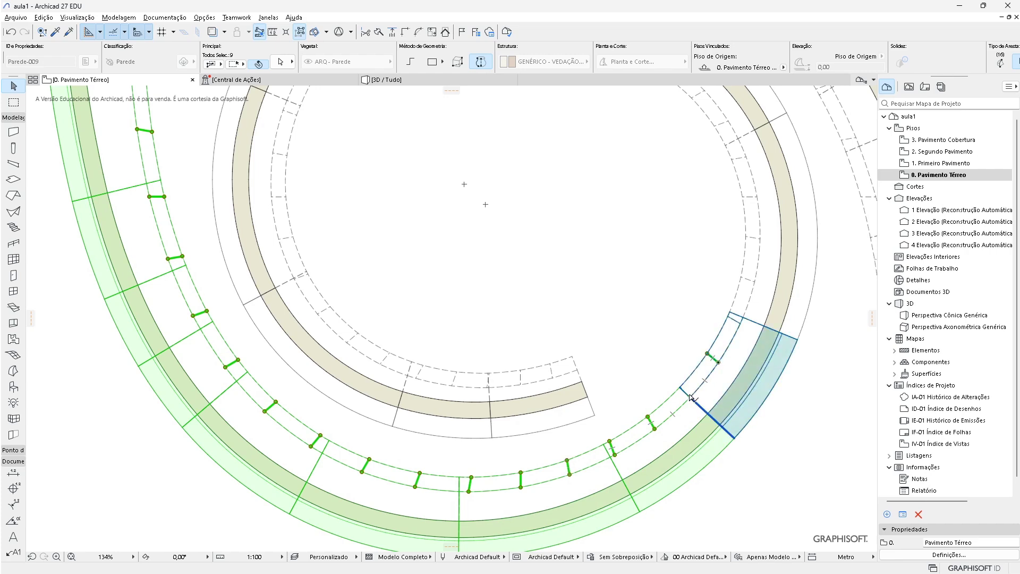
{"action": "scroll", "coordinate": [686, 434], "scroll_direction": "up", "scroll_amount": 4}
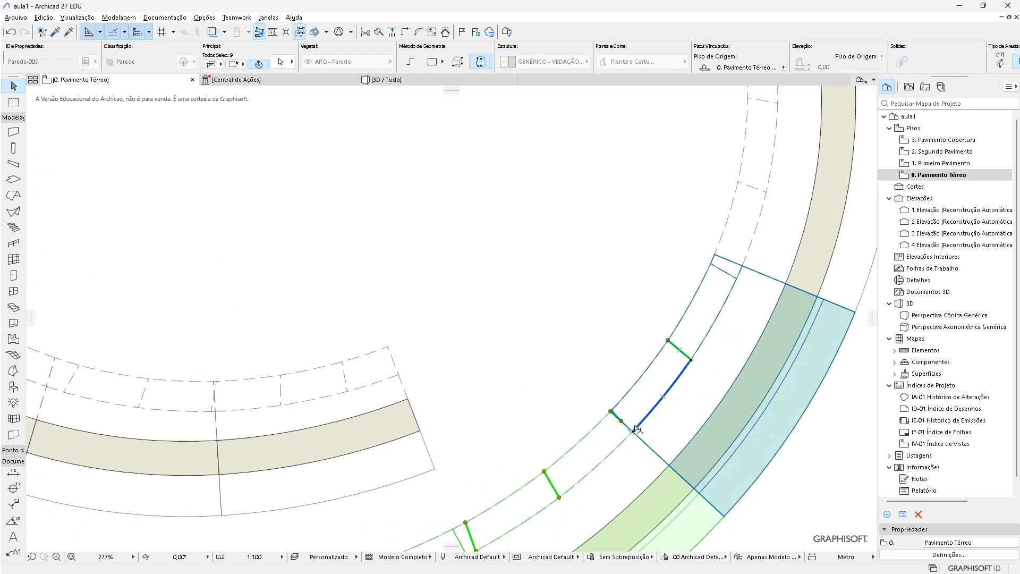
{"action": "scroll", "coordinate": [689, 430], "scroll_direction": "up", "scroll_amount": 6}
{"action": "scroll", "coordinate": [649, 435], "scroll_direction": "down", "scroll_amount": 5}
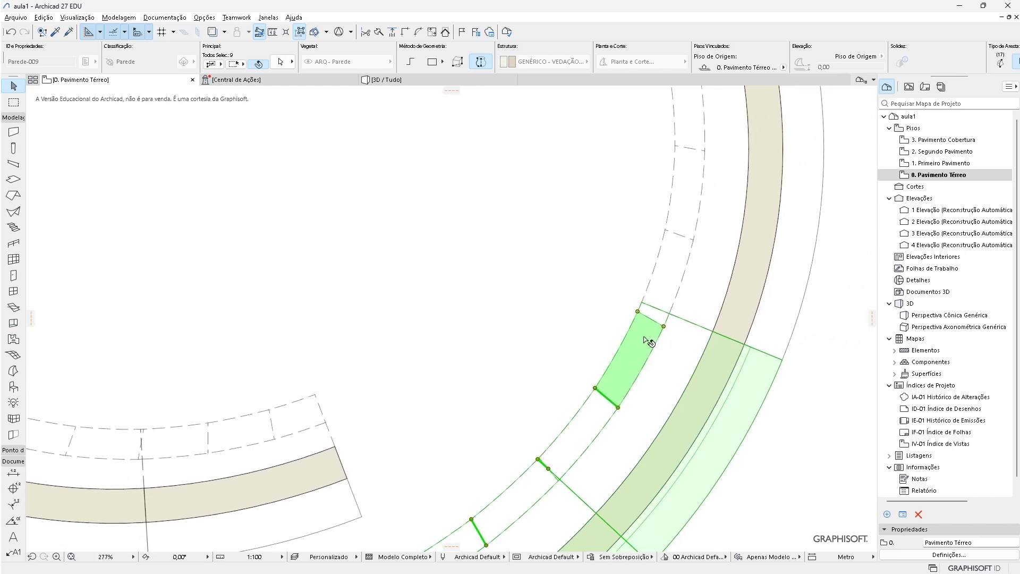
{"action": "left_click", "coordinate": [693, 241], "text": "shift"}
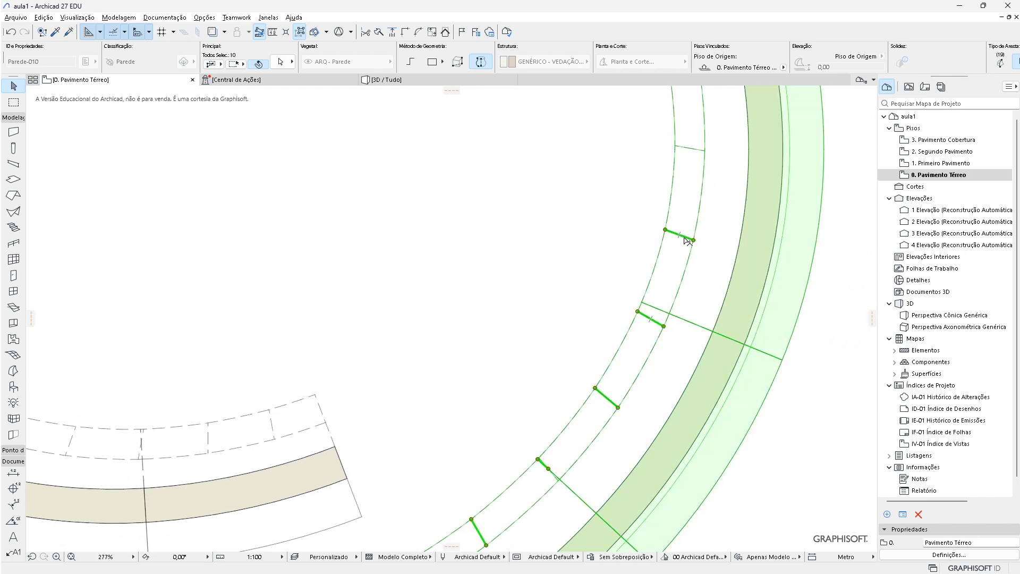
{"action": "scroll", "coordinate": [645, 340], "scroll_direction": "down", "scroll_amount": 2}
{"action": "scroll", "coordinate": [647, 371], "scroll_direction": "down", "scroll_amount": 4}
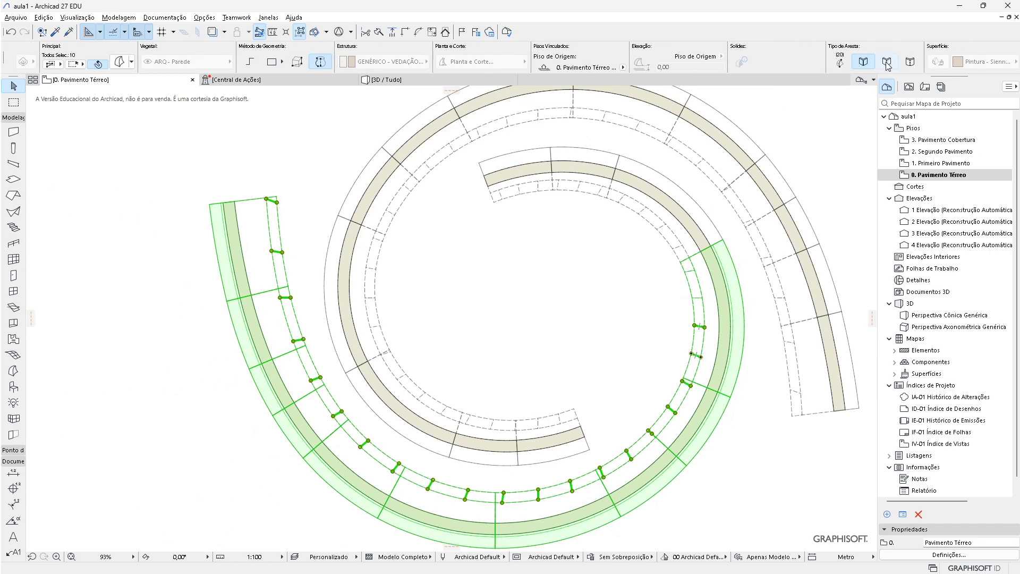
{"action": "left_click", "coordinate": [886, 62]}
{"action": "left_click", "coordinate": [372, 434]}
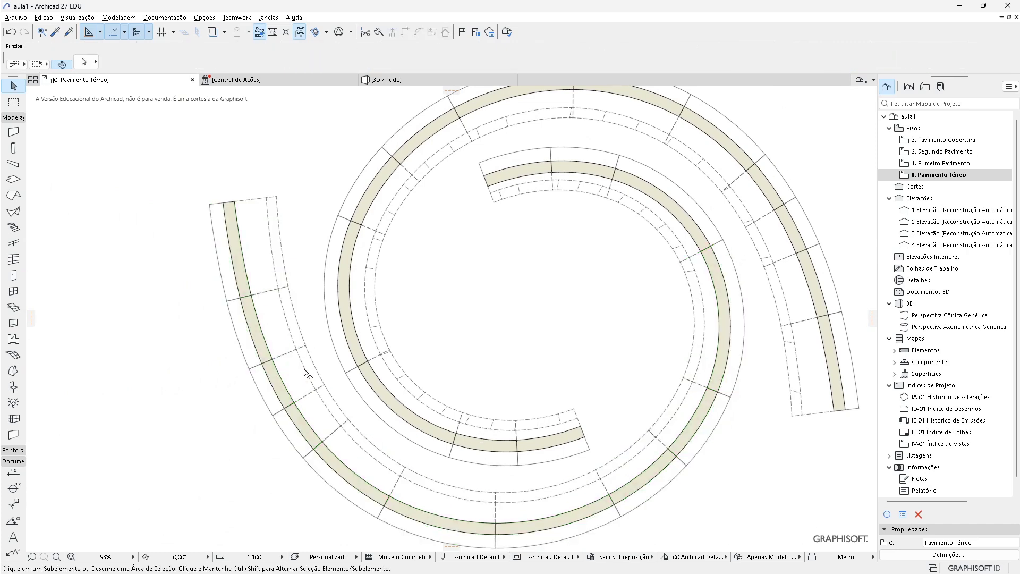
Try to hide the overlapping inner joint edges at both ends of the spiral's second morph segment
{"action": "scroll", "coordinate": [271, 326], "scroll_direction": "up", "scroll_amount": 1}
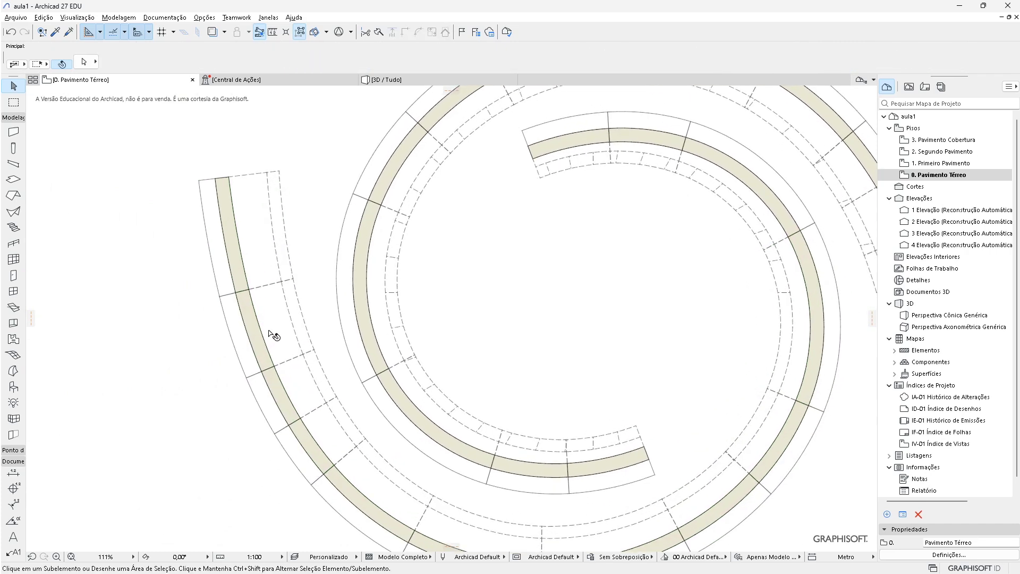
{"action": "scroll", "coordinate": [272, 335], "scroll_direction": "up", "scroll_amount": 2}
{"action": "left_click", "coordinate": [372, 335]}
{"action": "left_click", "coordinate": [382, 302]}
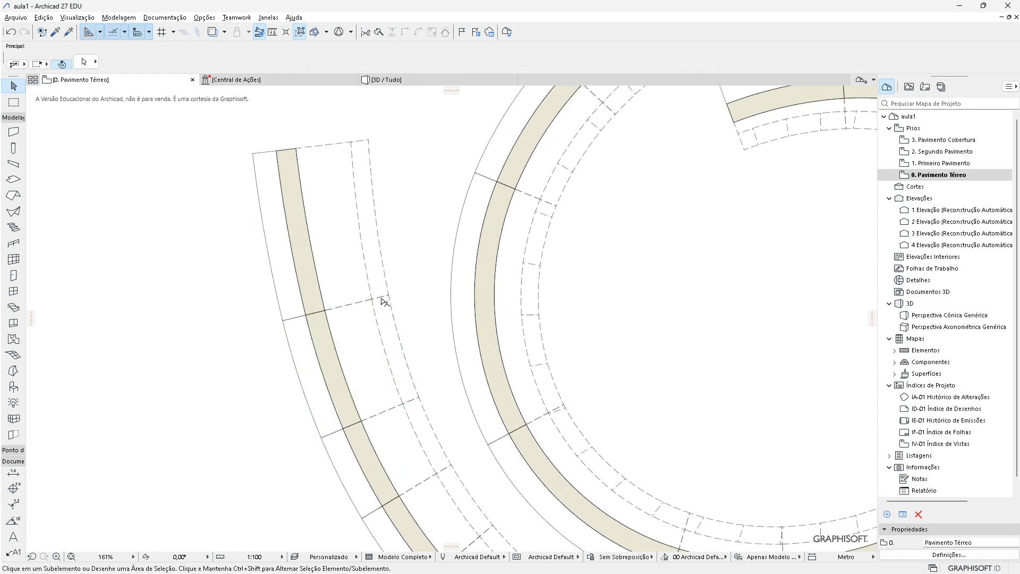
{"action": "left_click", "coordinate": [382, 300]}
{"action": "left_click", "coordinate": [412, 405], "text": "shift"}
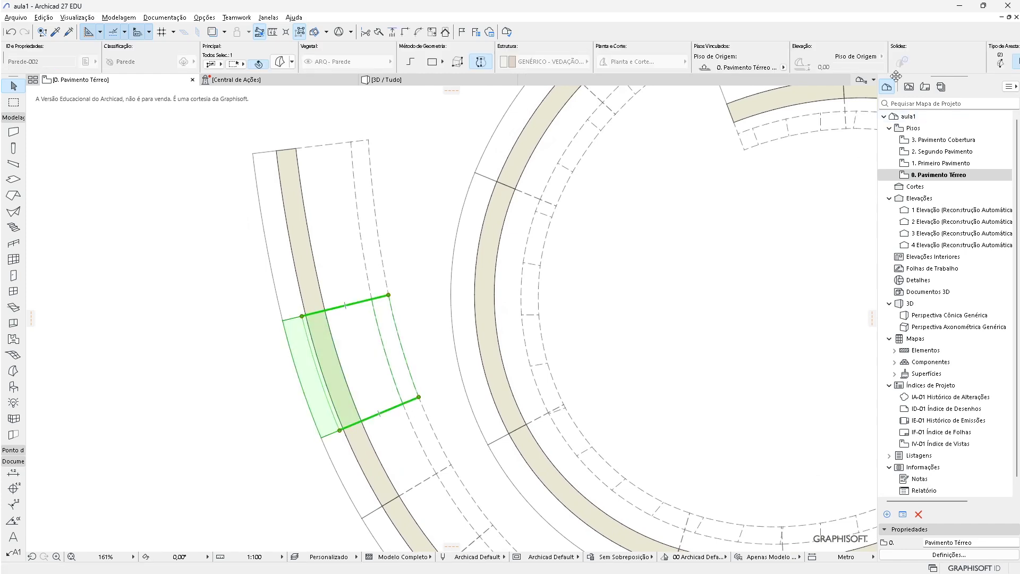
{"action": "left_click", "coordinate": [383, 311]}
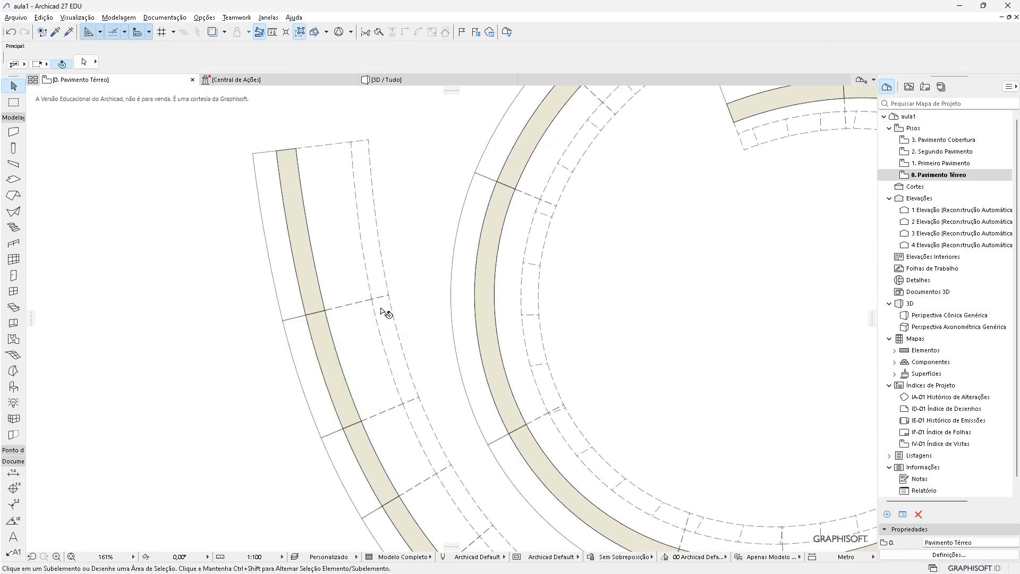
{"action": "left_click", "coordinate": [376, 302]}
{"action": "left_click", "coordinate": [412, 405], "text": "shift"}
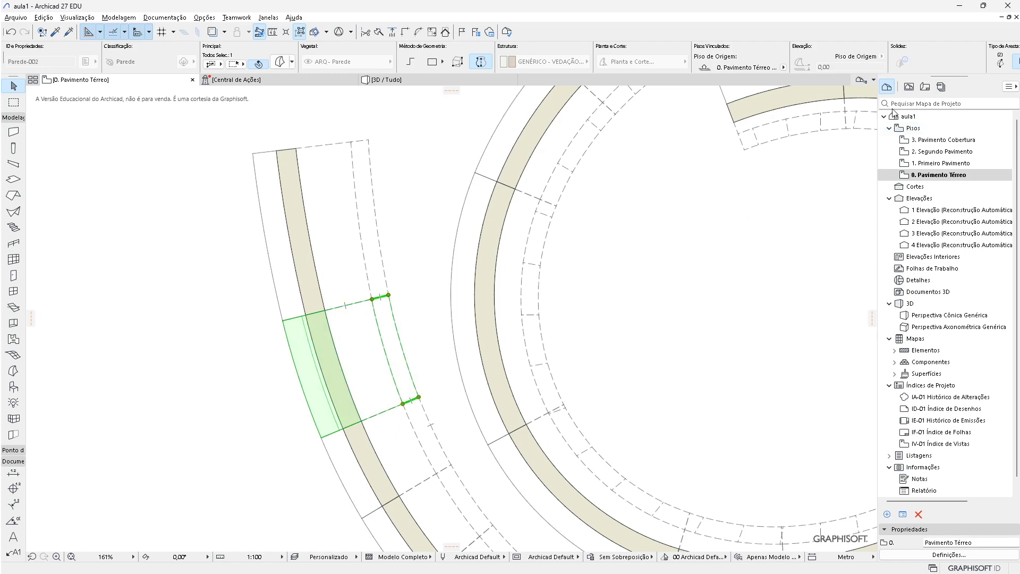
{"action": "left_click", "coordinate": [393, 286]}
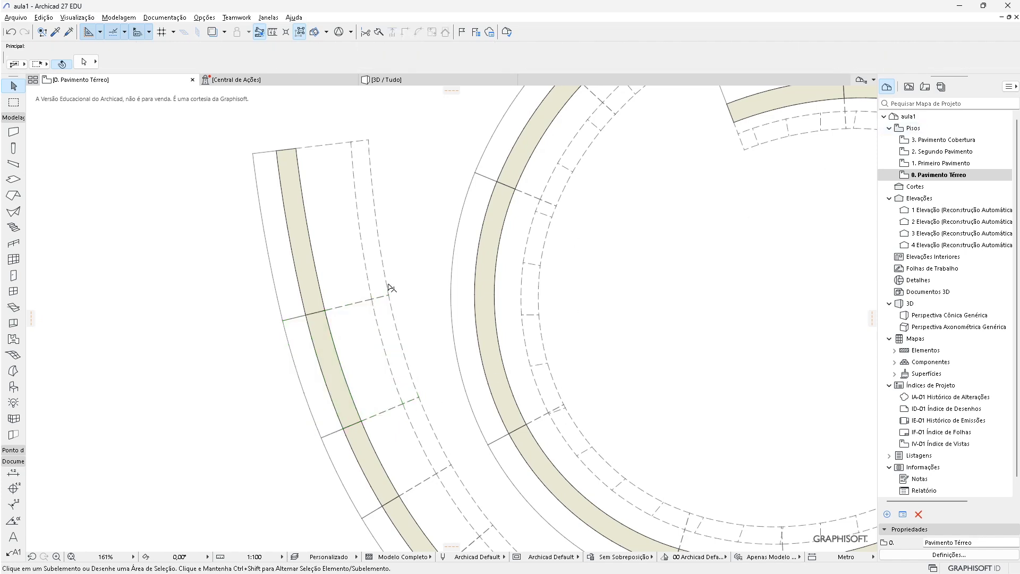
Try to hide the matching joint edges on the first and third segments where they meet the second segment
{"action": "left_click", "coordinate": [388, 296]}
{"action": "left_click", "coordinate": [416, 402], "text": "shift"}
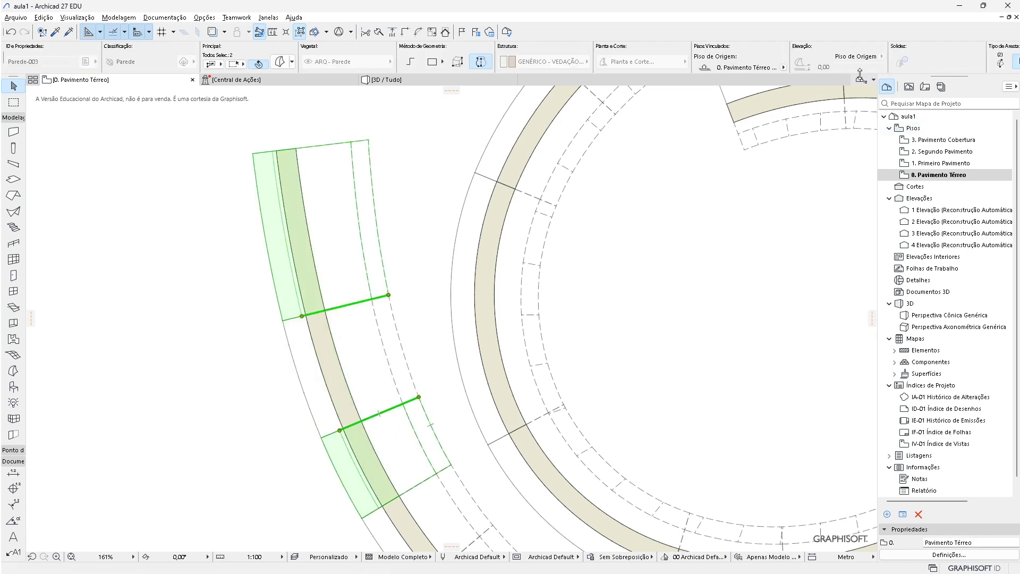
{"action": "left_click", "coordinate": [409, 276]}
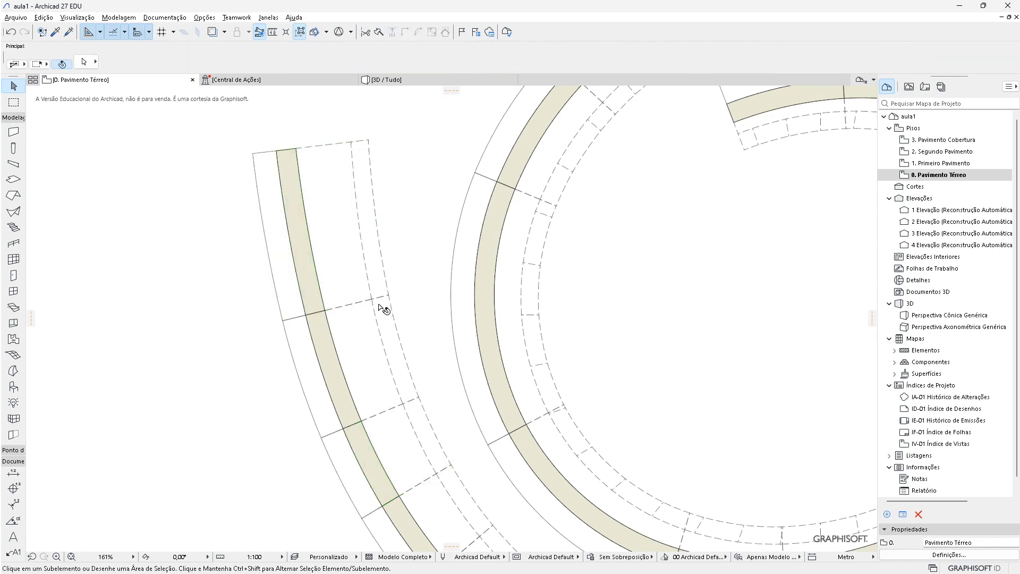
{"action": "left_click", "coordinate": [385, 301]}
{"action": "left_click", "coordinate": [412, 401], "text": "shift"}
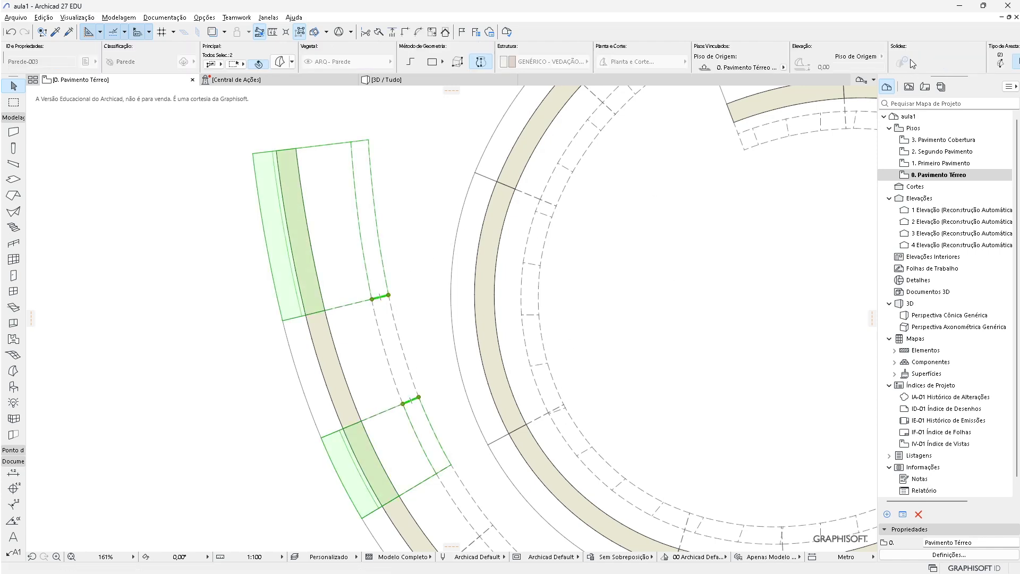
{"action": "left_click", "coordinate": [388, 319]}
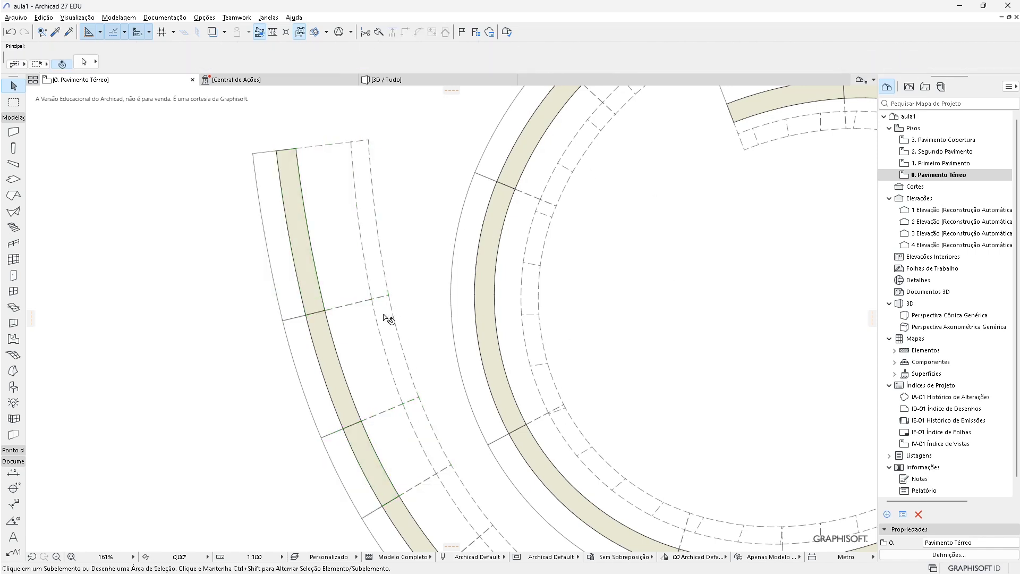
Try to hide the second segment's remaining end edges that run from the outer face to the inner line
{"action": "left_click", "coordinate": [387, 303]}
{"action": "left_click", "coordinate": [392, 317]}
{"action": "left_click", "coordinate": [385, 299]}
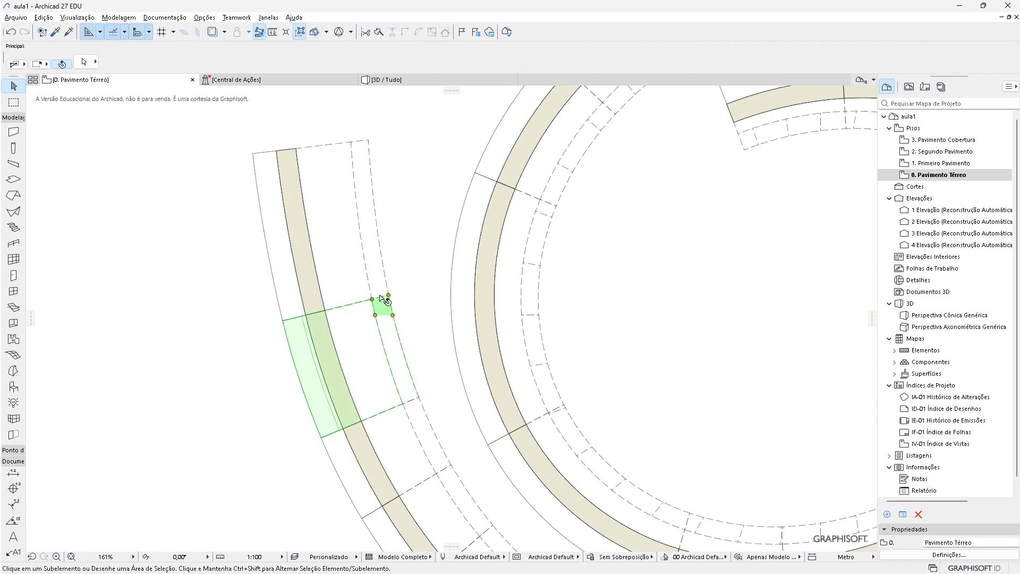
{"action": "left_click", "coordinate": [380, 296]}
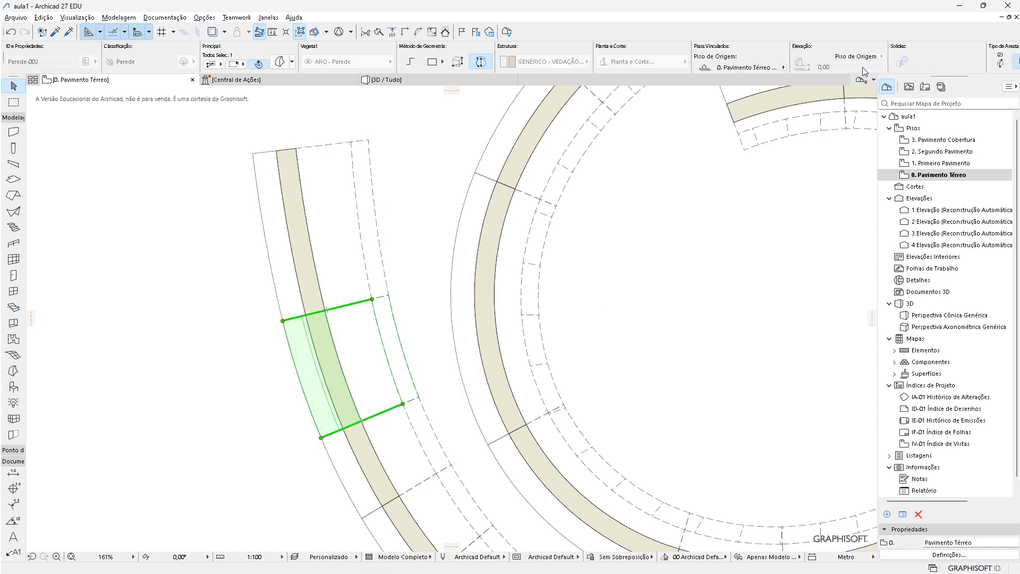
{"action": "left_click", "coordinate": [411, 311]}
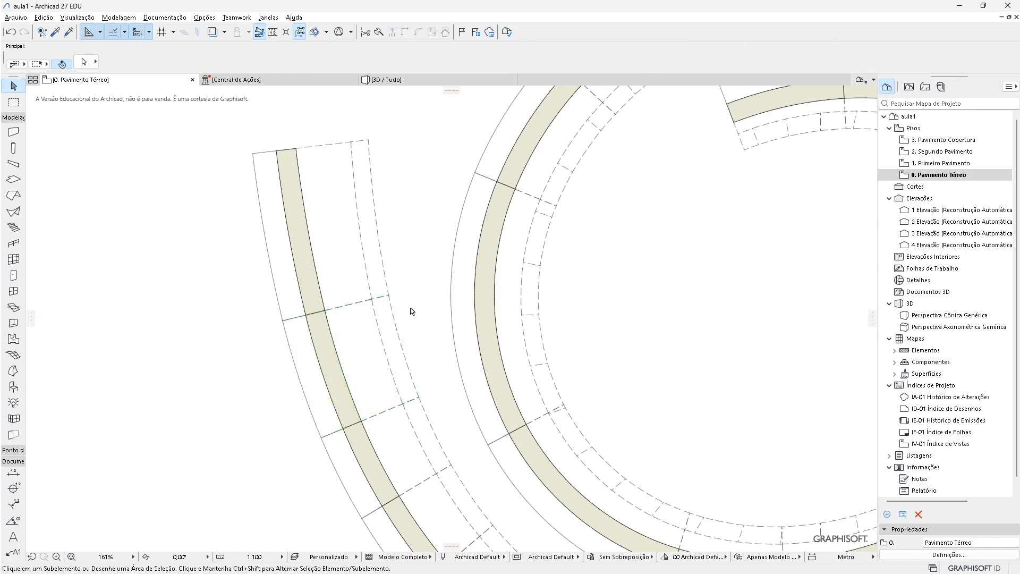
Move the first segment's outer corner vertex about 0.12 m away from the second segment and return it to the joint
{"action": "scroll", "coordinate": [367, 315], "scroll_direction": "down", "scroll_amount": 3}
{"action": "scroll", "coordinate": [367, 315], "scroll_direction": "right", "scroll_amount": 2}
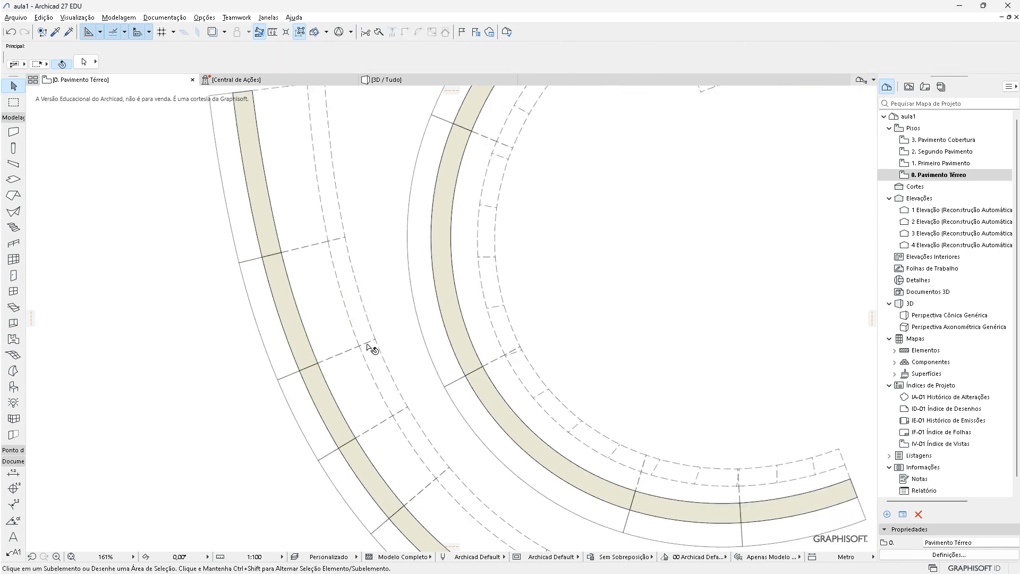
{"action": "scroll", "coordinate": [406, 357], "scroll_direction": "down", "scroll_amount": 3}
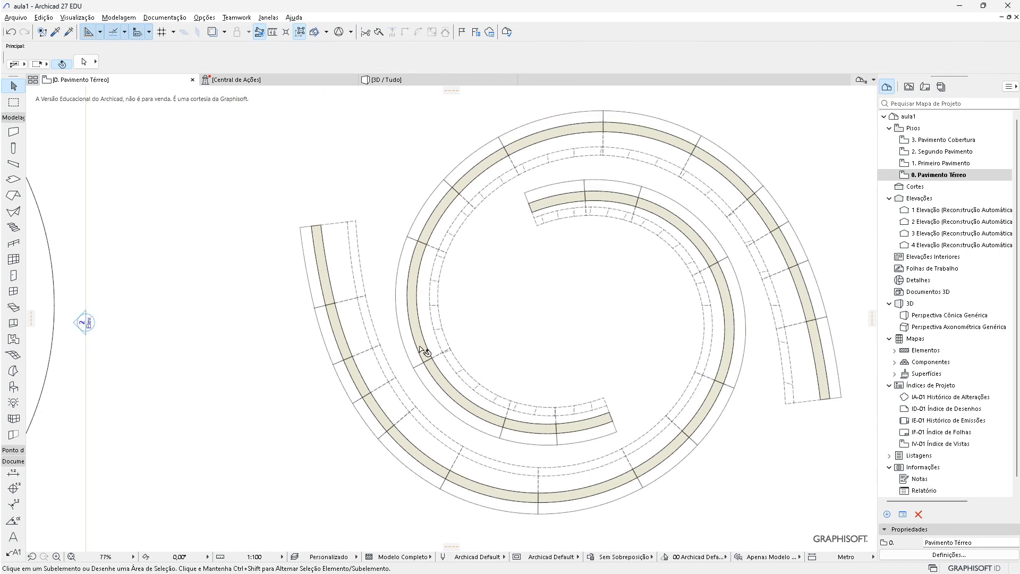
{"action": "scroll", "coordinate": [420, 351], "scroll_direction": "right", "scroll_amount": 2}
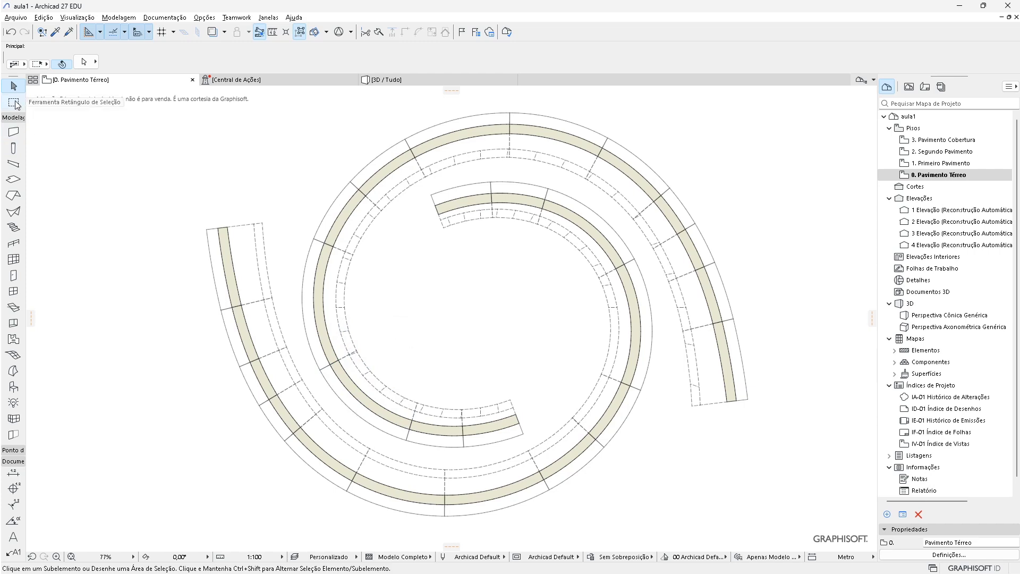
{"action": "scroll", "coordinate": [149, 258], "scroll_direction": "up", "scroll_amount": 6}
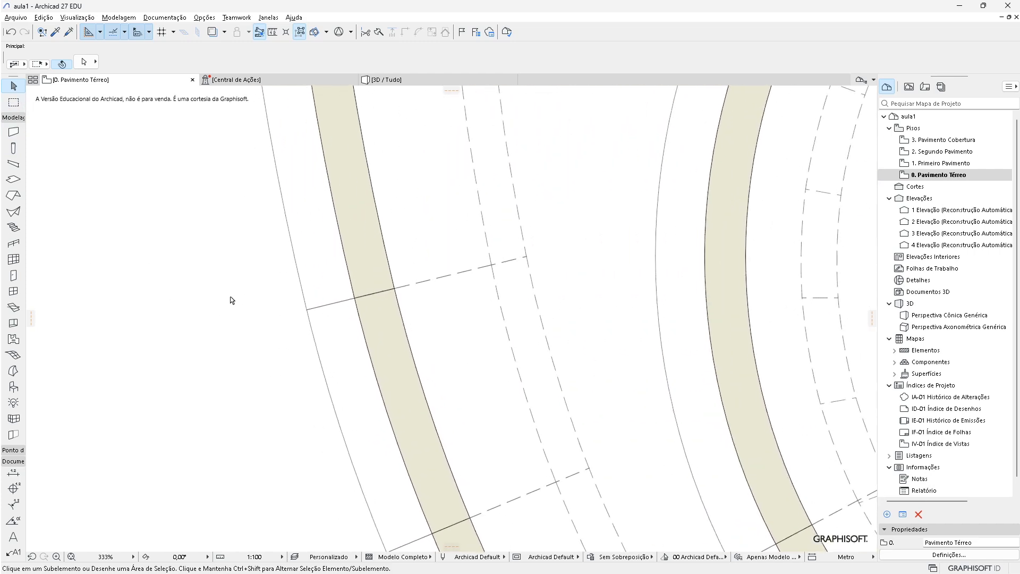
{"action": "left_click", "coordinate": [318, 281]}
{"action": "scroll", "coordinate": [290, 292], "scroll_direction": "up", "scroll_amount": 3}
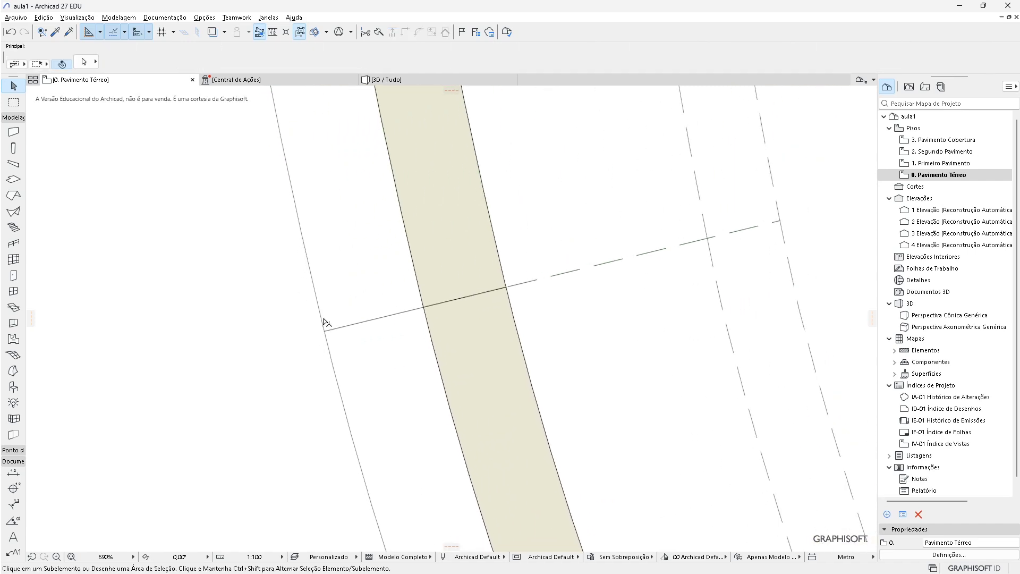
{"action": "left_click", "coordinate": [324, 330]}
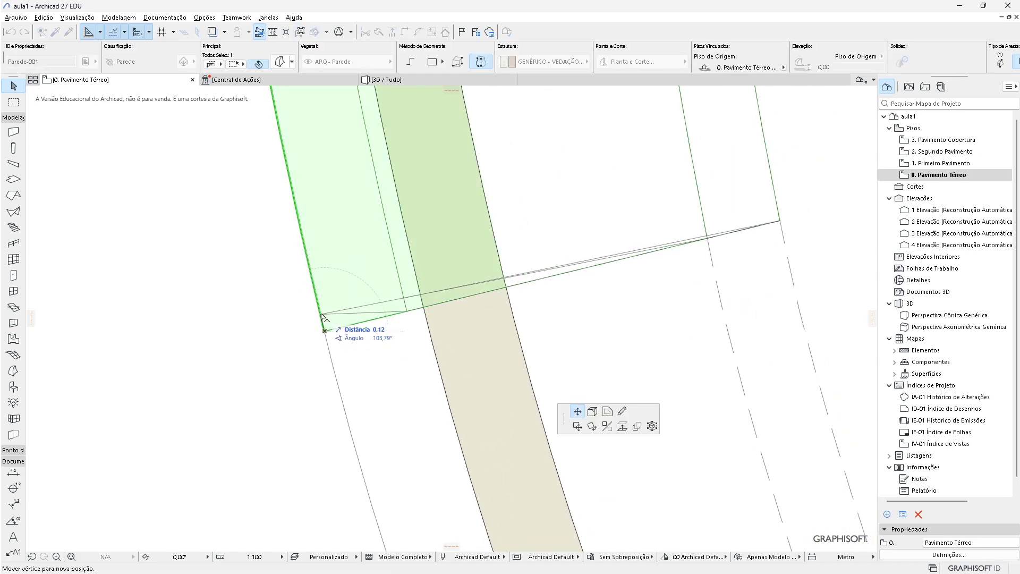
{"action": "left_click", "coordinate": [320, 313]}
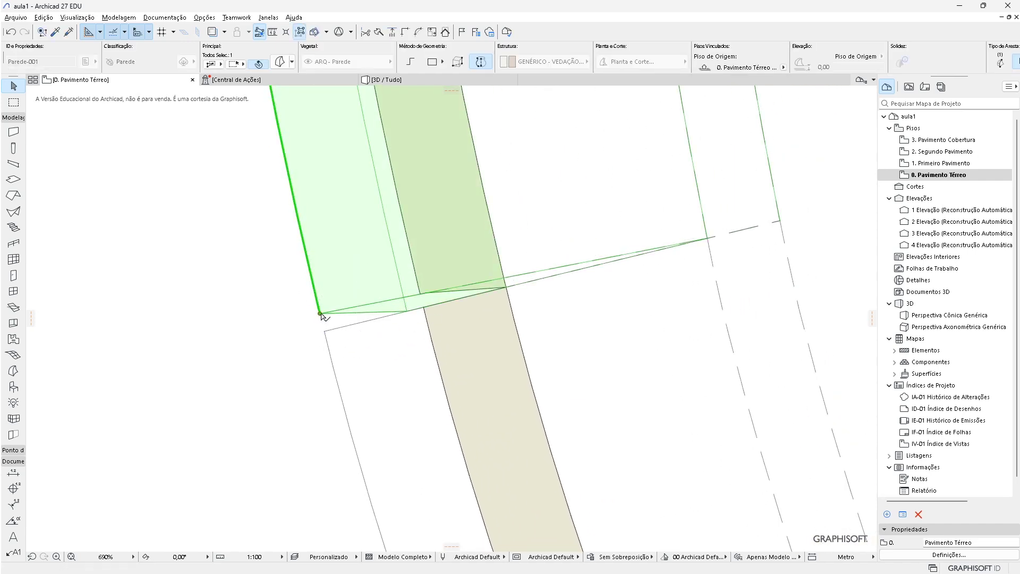
{"action": "left_click", "coordinate": [320, 314]}
{"action": "left_click", "coordinate": [324, 330]}
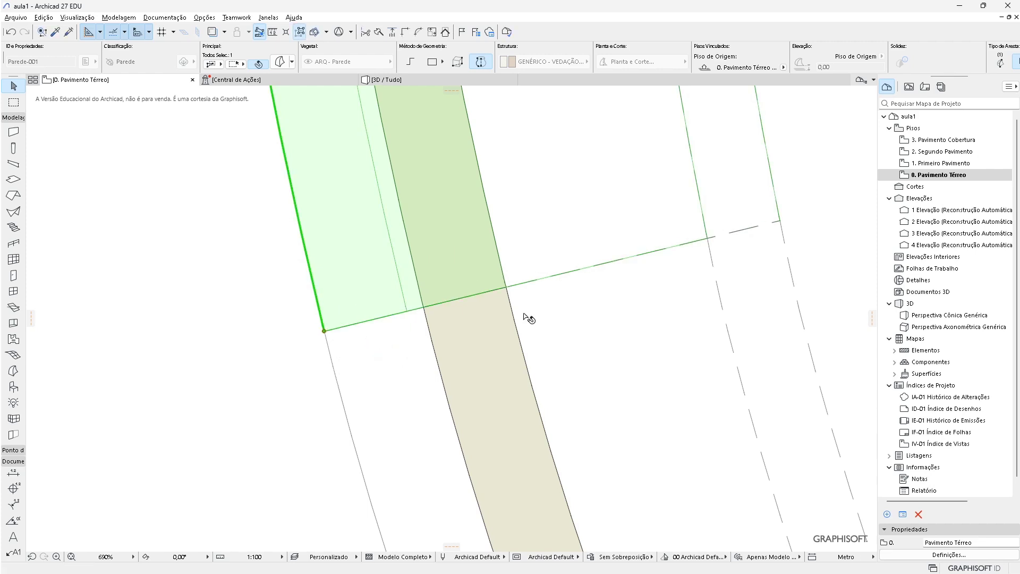
Move the first segment's innermost corner vertex about 0.06 m away from the second segment and return it to the joint
{"action": "left_click", "coordinate": [782, 216]}
{"action": "left_click", "coordinate": [777, 208]}
{"action": "left_click", "coordinate": [778, 213]}
{"action": "left_click", "coordinate": [777, 207]}
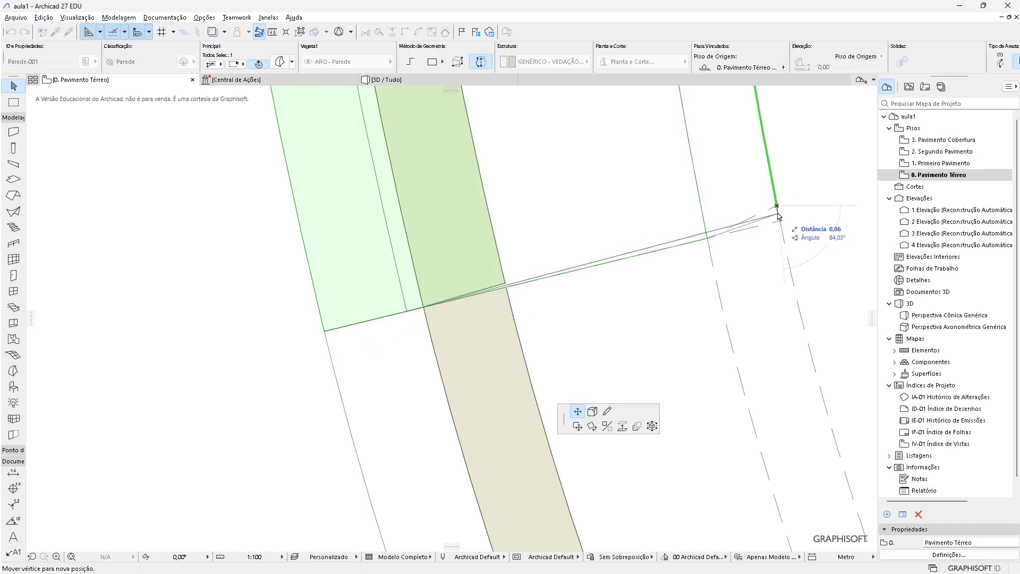
{"action": "left_click", "coordinate": [779, 220]}
{"action": "left_click", "coordinate": [761, 277]}
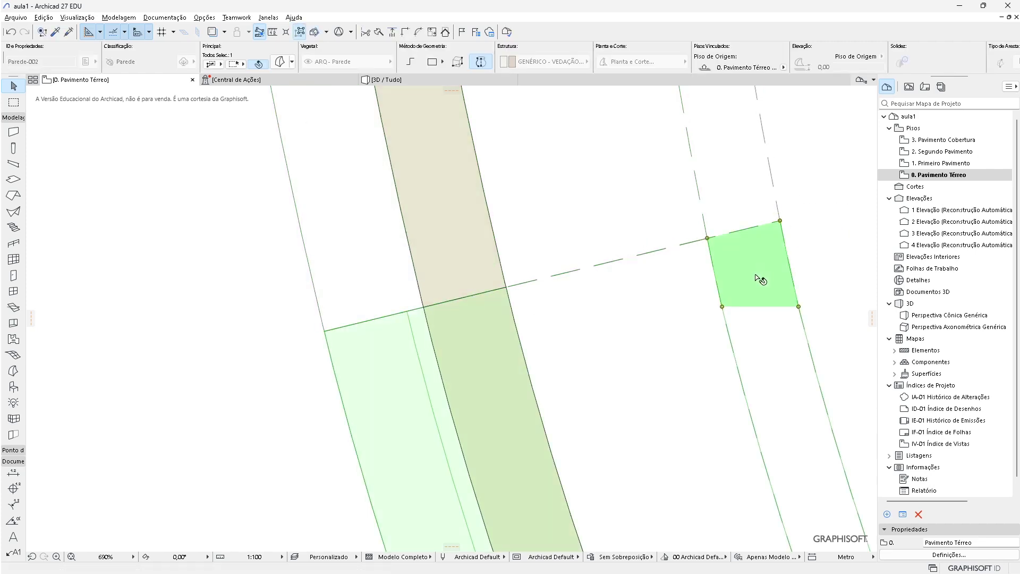
{"action": "scroll", "coordinate": [762, 277], "scroll_direction": "down", "scroll_amount": 6}
{"action": "left_click", "coordinate": [489, 340]}
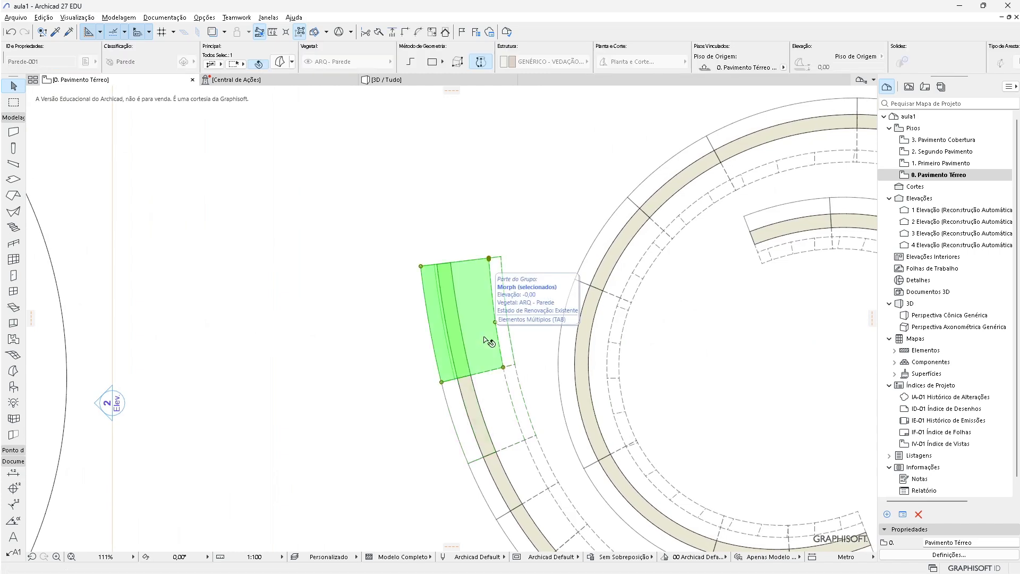
{"action": "left_click", "coordinate": [500, 407], "text": "shift"}
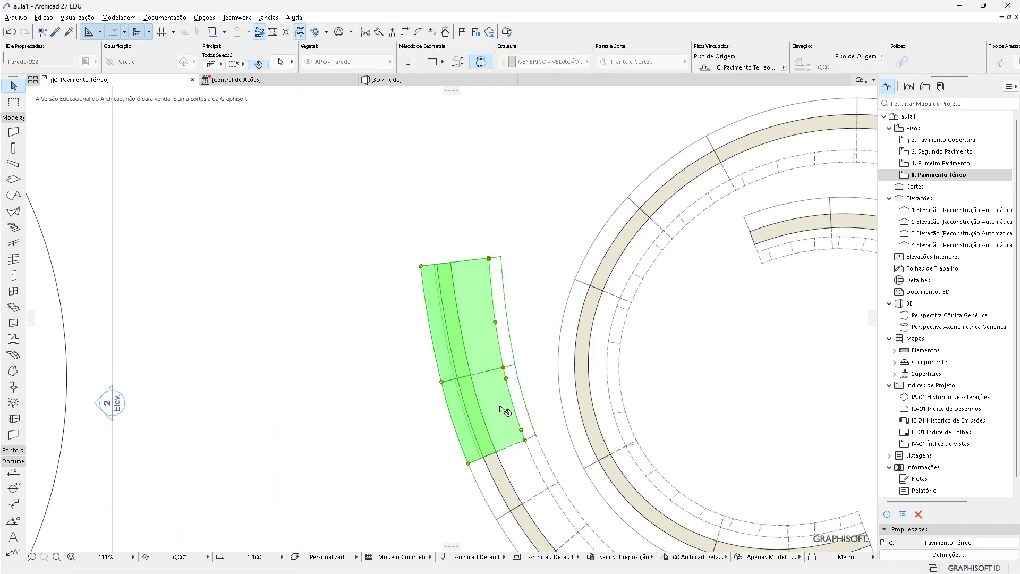
{"action": "right_click", "coordinate": [501, 406]}
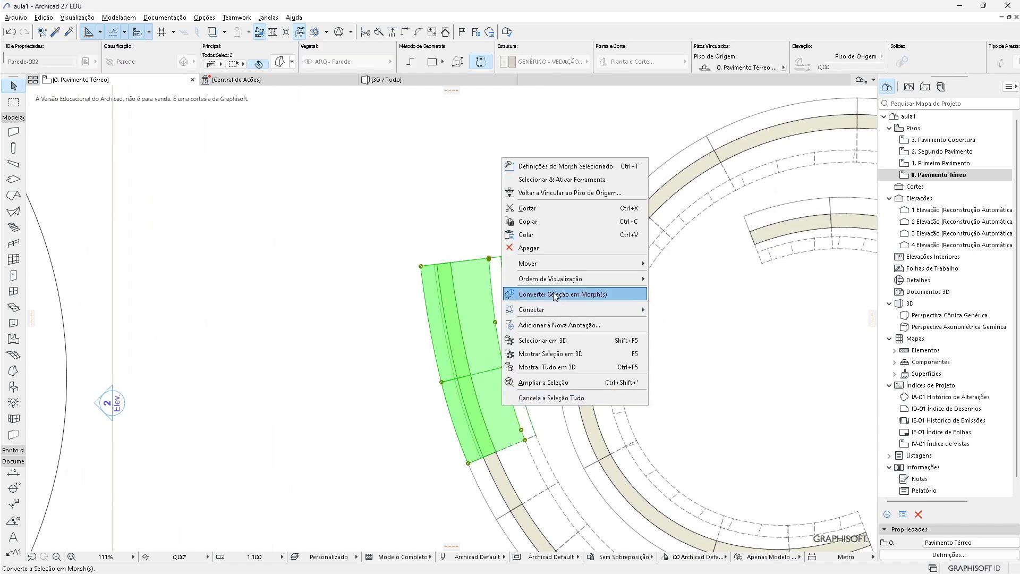
{"action": "mouse_move", "coordinate": [556, 313]}
{"action": "left_click", "coordinate": [477, 299]}
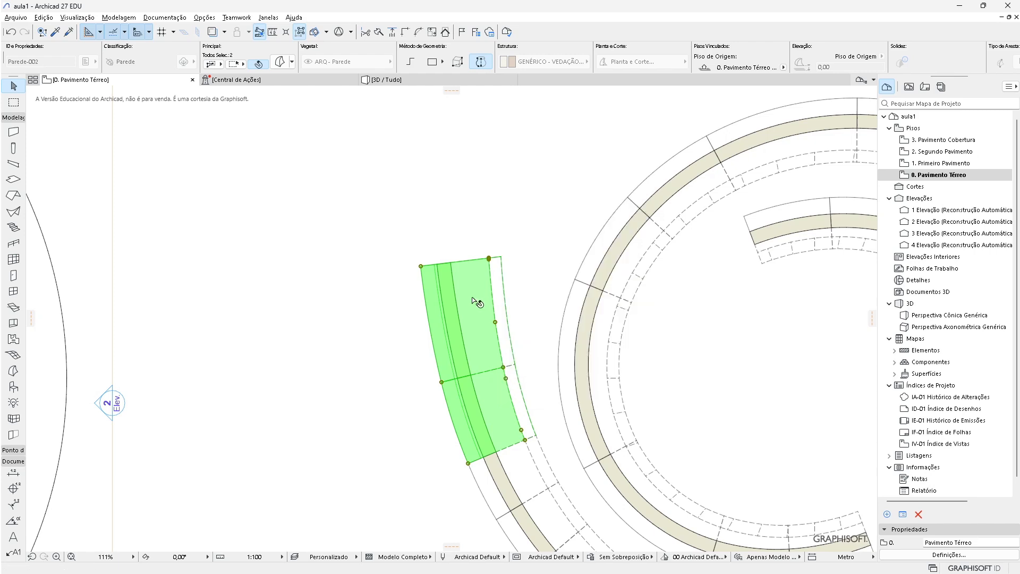
{"action": "left_click", "coordinate": [485, 299]}
{"action": "right_click", "coordinate": [482, 296]}
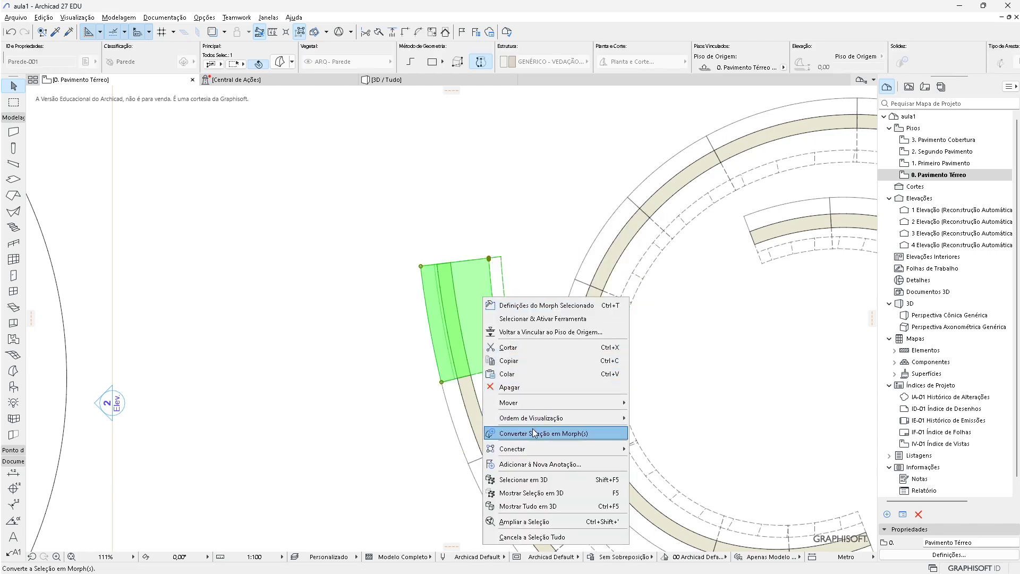
{"action": "left_click", "coordinate": [505, 386]}
Select the spiral's first two segments as whole elements and merge them with a Boolean union
{"action": "left_click", "coordinate": [81, 55]}
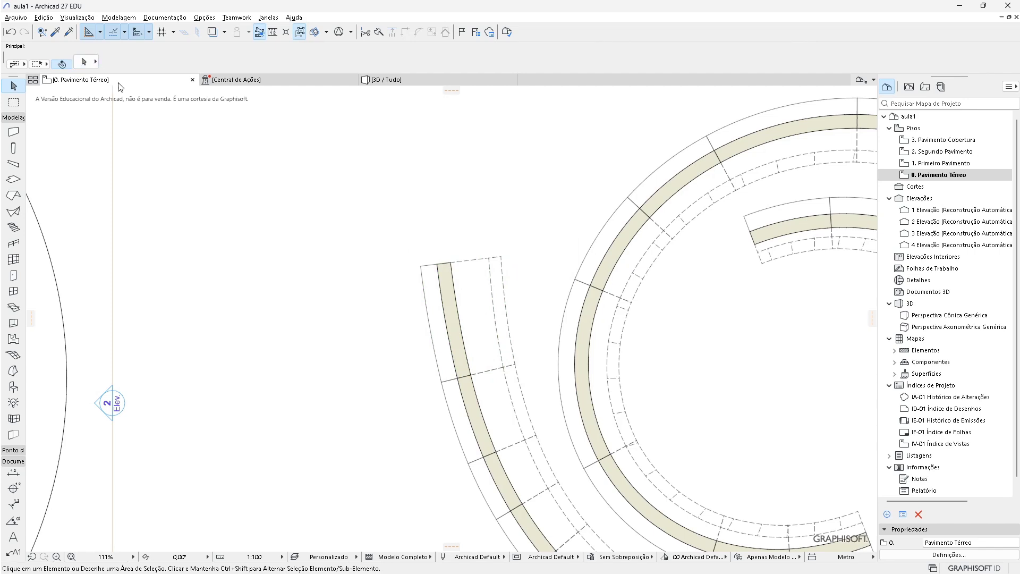
{"action": "left_click", "coordinate": [480, 355]}
{"action": "scroll", "coordinate": [480, 355], "scroll_direction": "down", "scroll_amount": 3}
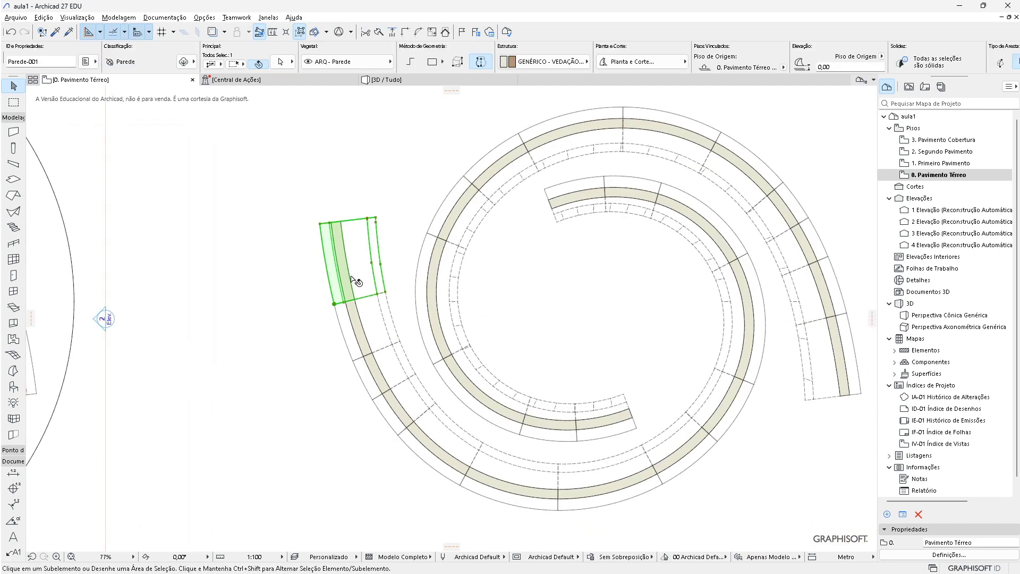
{"action": "left_click", "coordinate": [346, 328]}
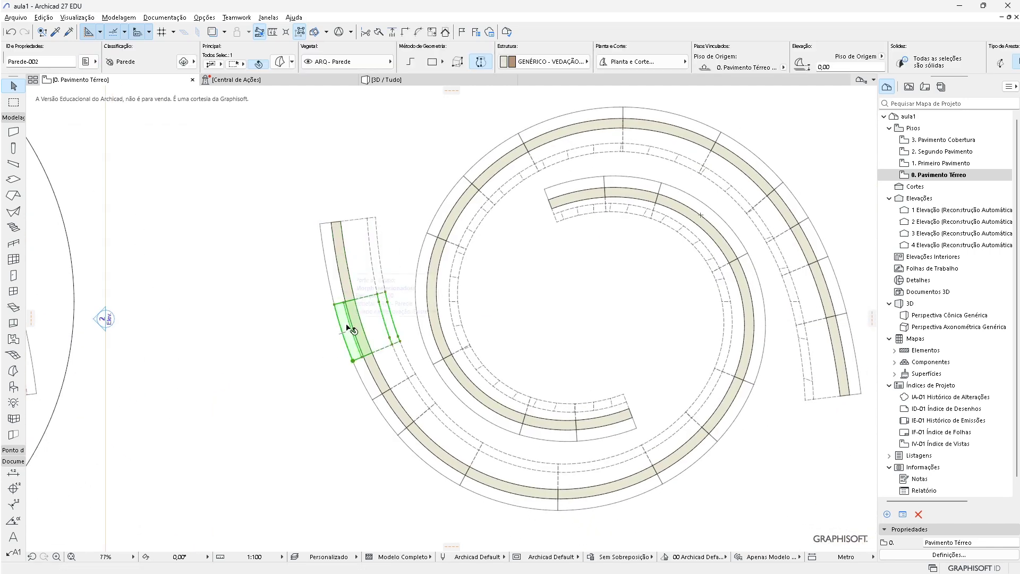
{"action": "left_click", "coordinate": [297, 317]}
{"action": "left_click", "coordinate": [360, 266]}
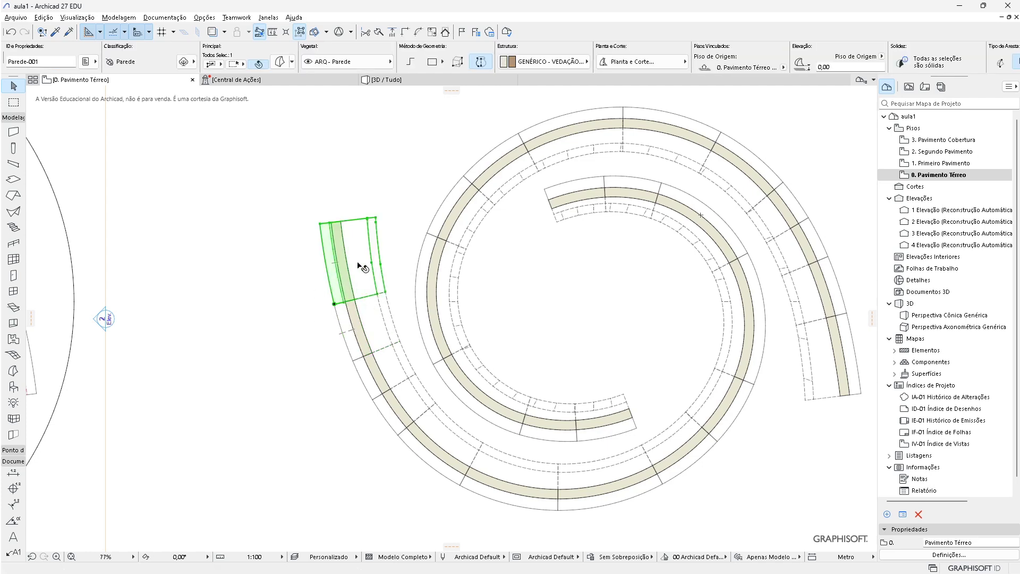
{"action": "left_click", "coordinate": [380, 314], "text": "shift"}
{"action": "right_click", "coordinate": [380, 314]}
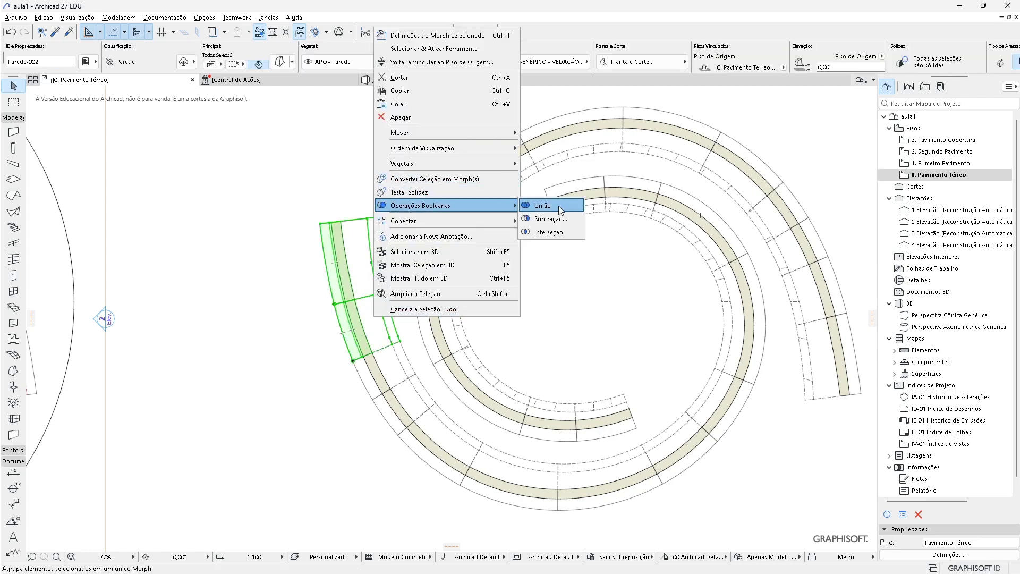
{"action": "left_click", "coordinate": [400, 271]}
{"action": "left_click", "coordinate": [367, 273]}
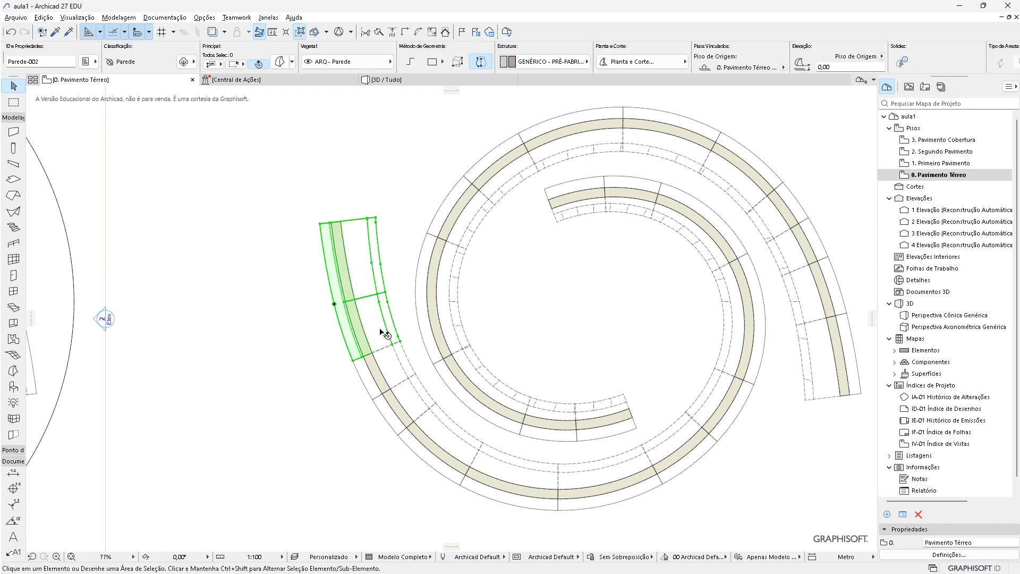
{"action": "key", "text": "Escape"}
Try to hide the joint edge across the merged morph, including its short piece between the two inner dashed lines
{"action": "scroll", "coordinate": [337, 314], "scroll_direction": "up", "scroll_amount": 4}
{"action": "left_click", "coordinate": [410, 307]}
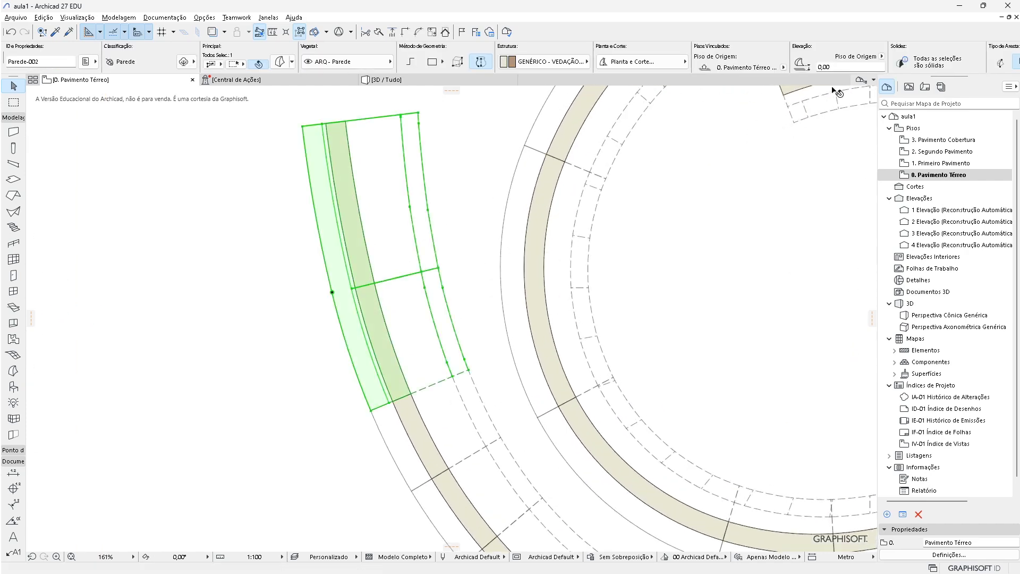
{"action": "key", "text": "Escape"}
{"action": "left_click", "coordinate": [102, 55]}
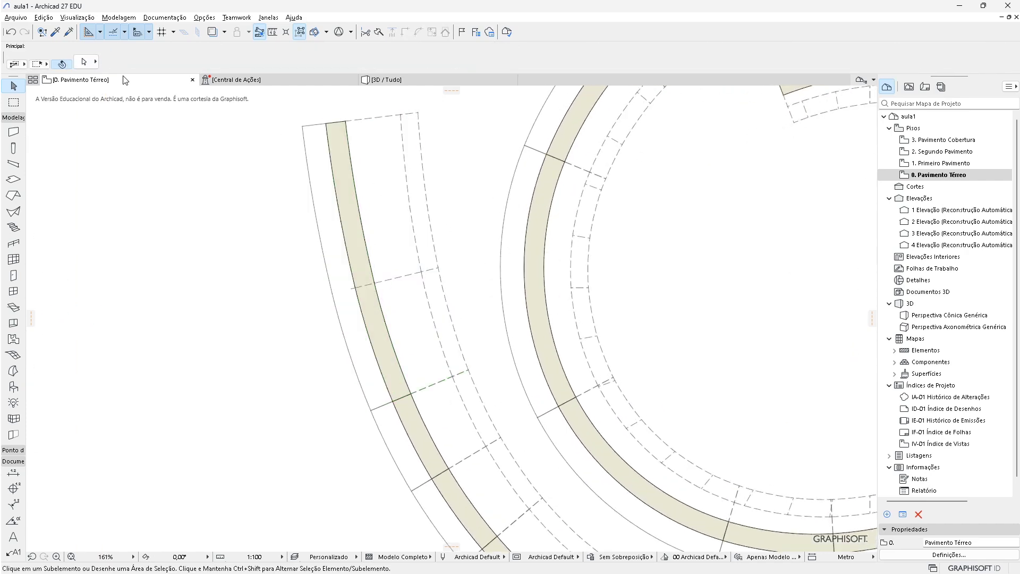
{"action": "left_click", "coordinate": [437, 274]}
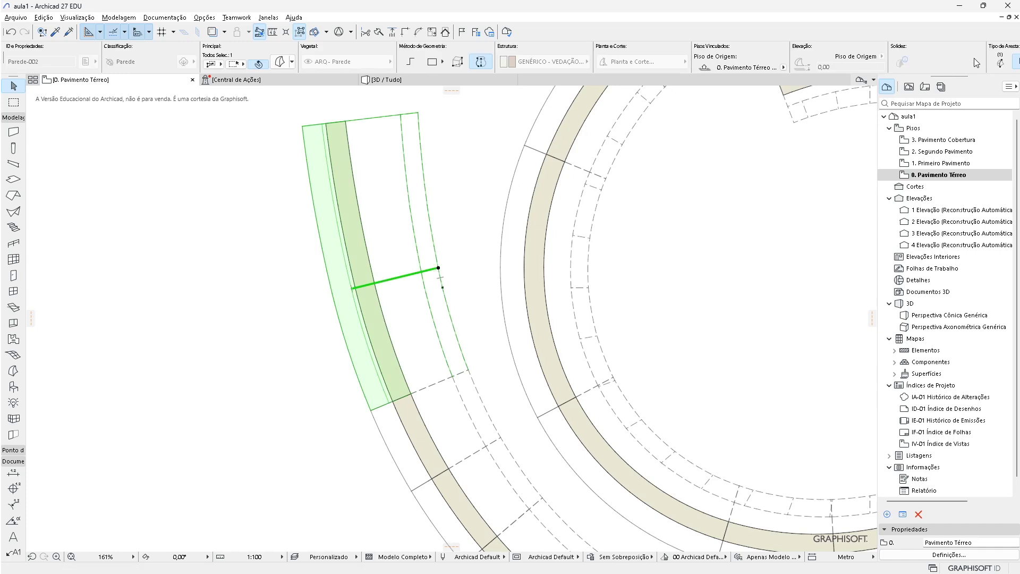
{"action": "left_click", "coordinate": [433, 274]}
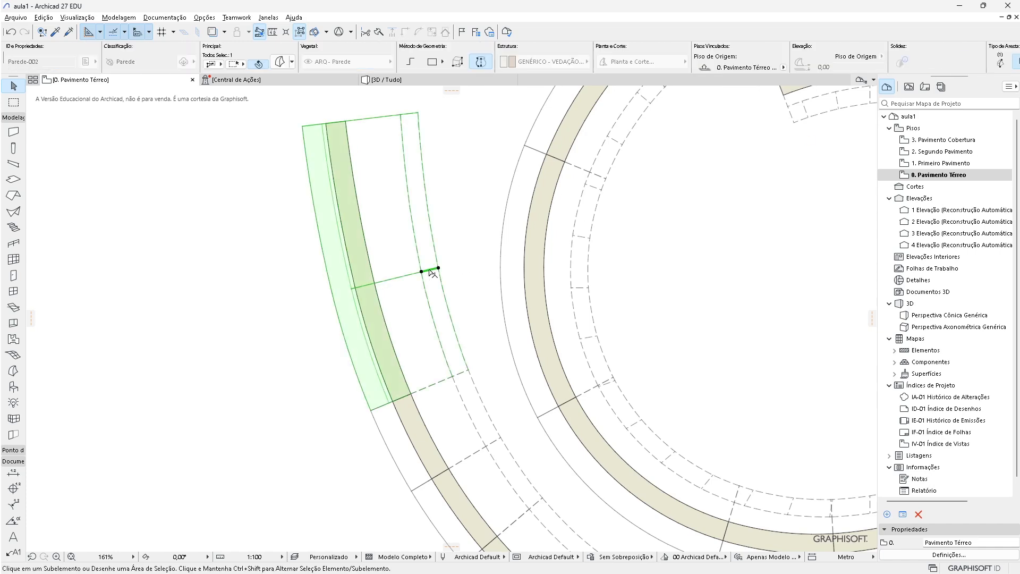
{"action": "left_click", "coordinate": [430, 264]}
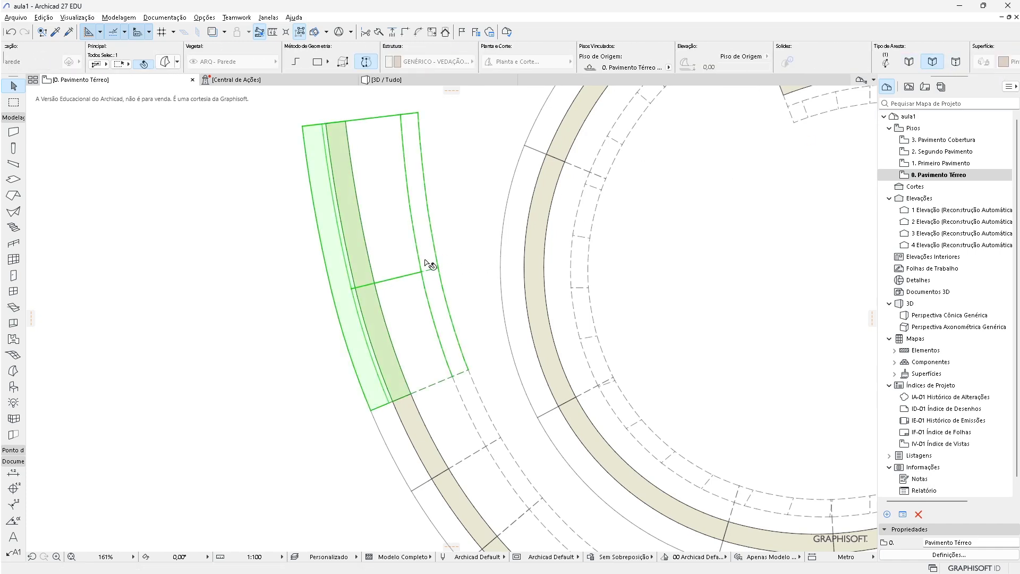
{"action": "left_click", "coordinate": [429, 264]}
{"action": "left_click", "coordinate": [398, 277]}
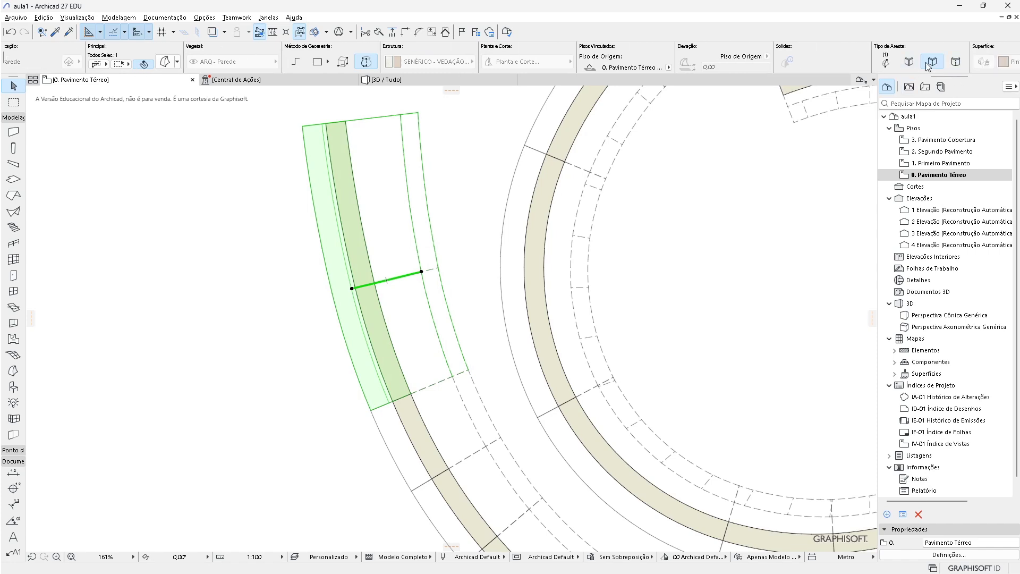
Hide the remaining overlapping edges along the same joint of the merged morph
{"action": "left_click", "coordinate": [433, 275]}
{"action": "left_click", "coordinate": [431, 273]}
{"action": "left_click", "coordinate": [406, 281]}
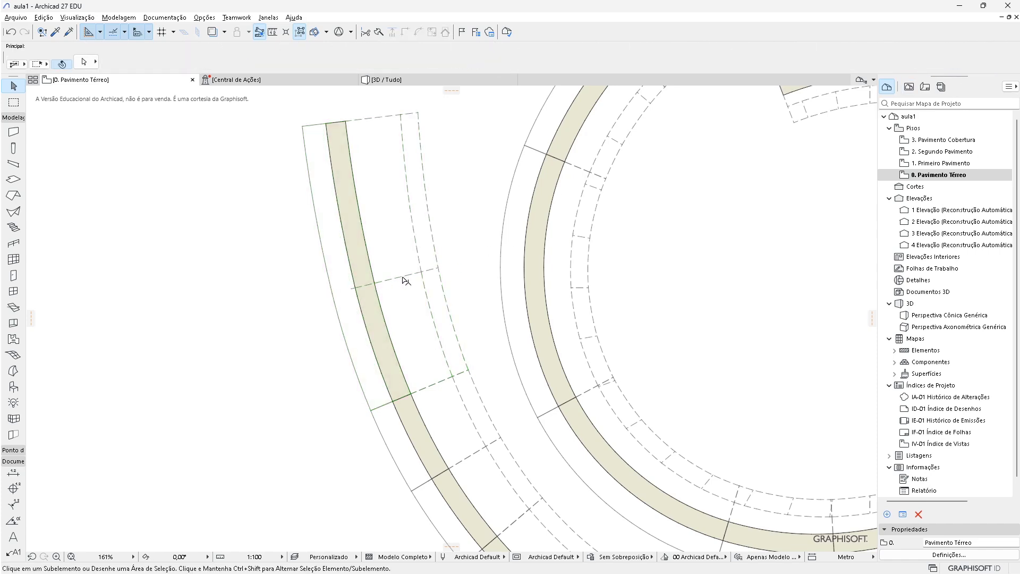
{"action": "left_click", "coordinate": [406, 281]}
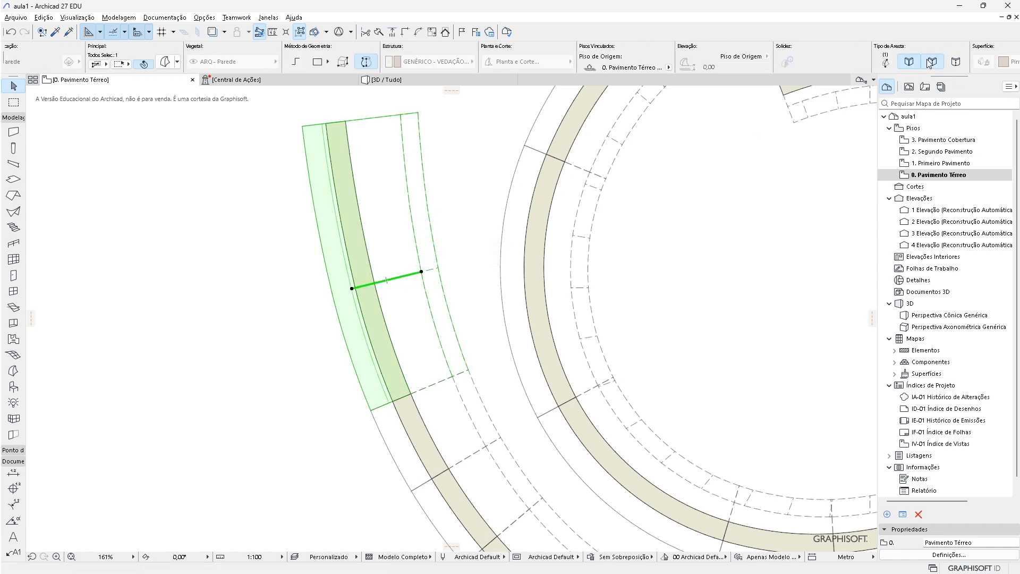
{"action": "left_click", "coordinate": [433, 276]}
{"action": "left_click", "coordinate": [431, 274]}
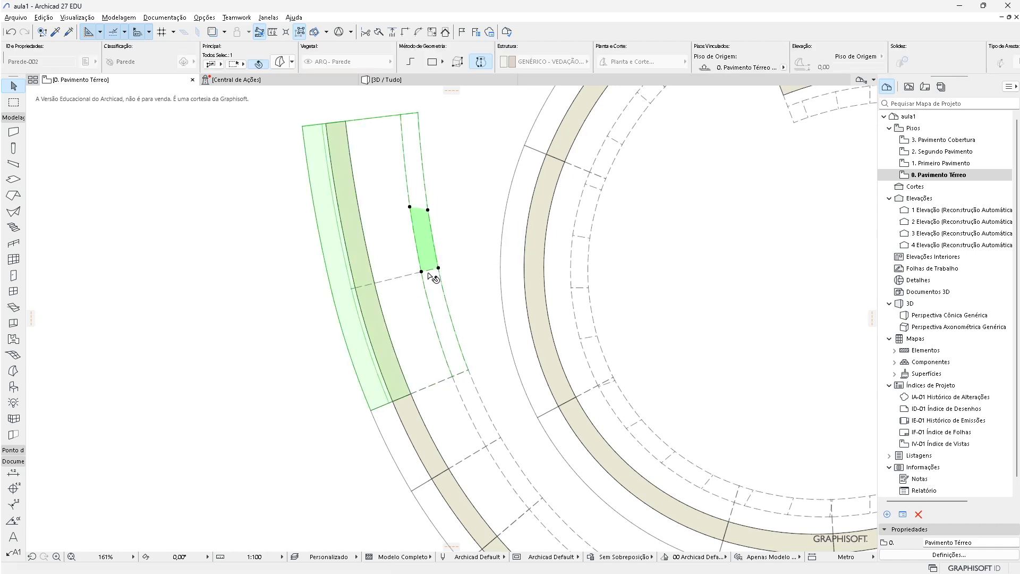
Check in plan whether any selectable edge still lies along the merged morph's dashed joint line
{"action": "scroll", "coordinate": [353, 289], "scroll_direction": "up", "scroll_amount": 4}
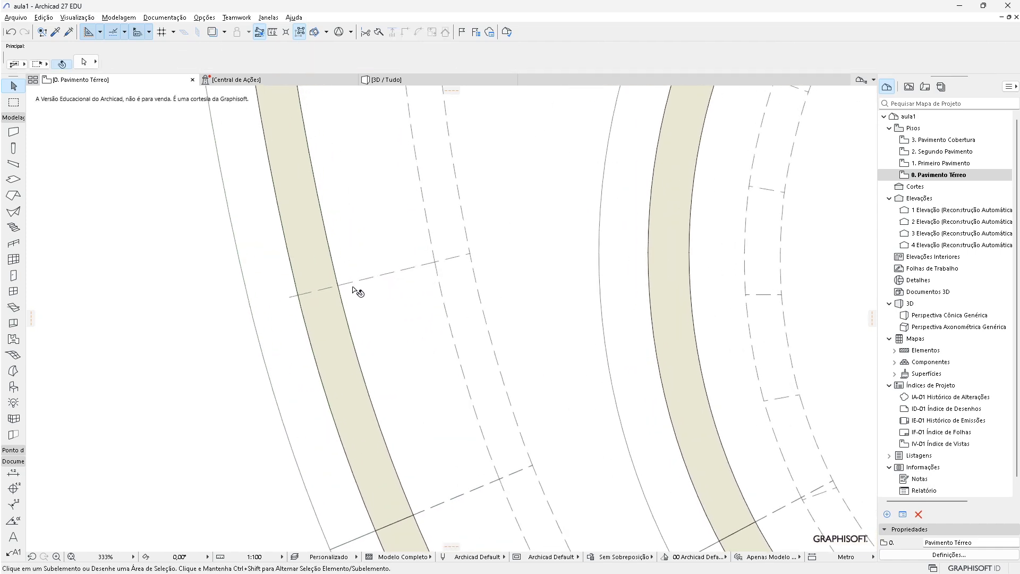
{"action": "key", "text": "Escape"}
{"action": "left_click", "coordinate": [369, 280]}
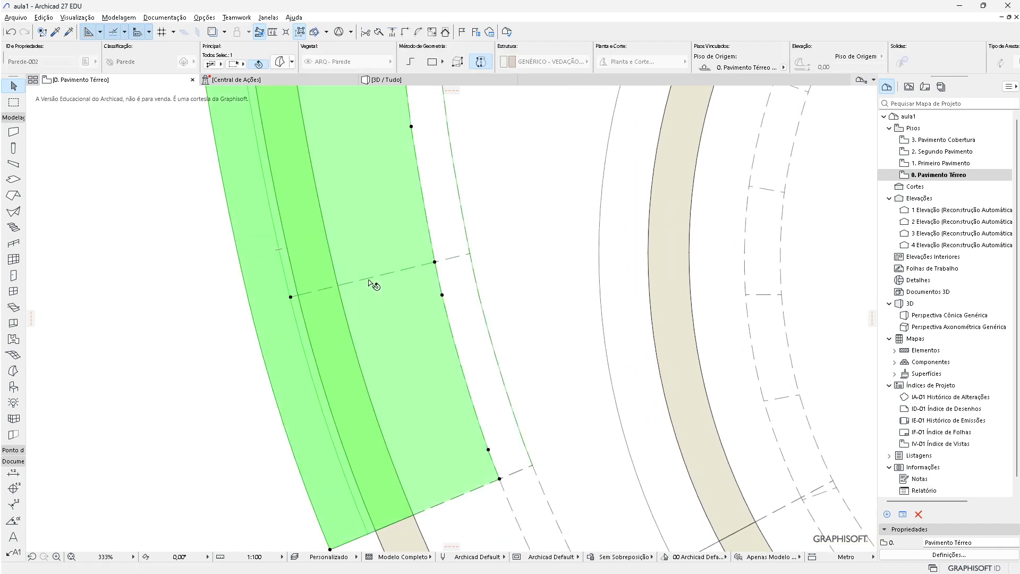
{"action": "key", "text": "Escape"}
{"action": "left_click", "coordinate": [386, 274]}
{"action": "key", "text": "Escape"}
{"action": "left_click", "coordinate": [456, 260]}
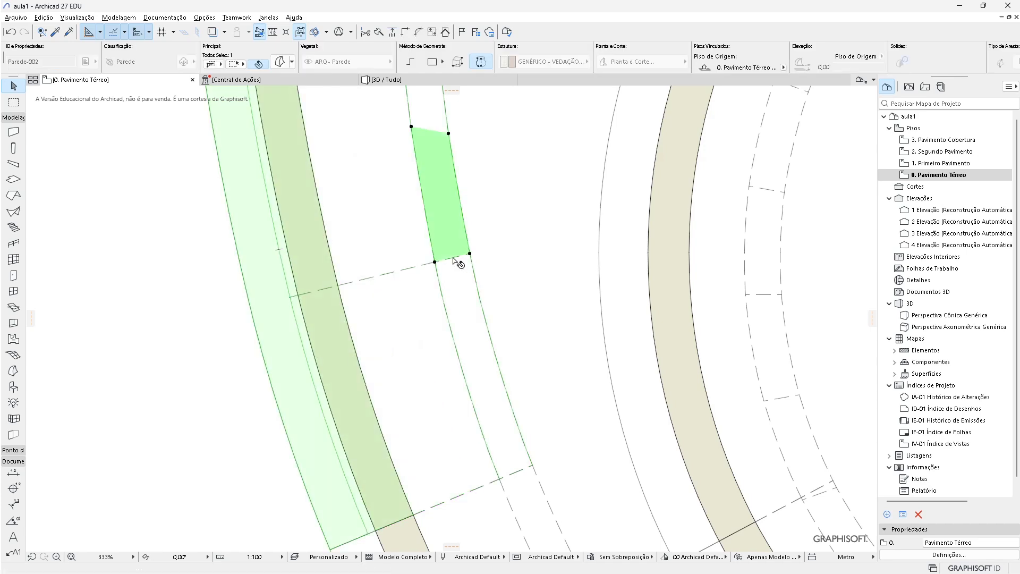
{"action": "key", "text": "Escape"}
{"action": "scroll", "coordinate": [498, 275], "scroll_direction": "down", "scroll_amount": 3}
Show only the ground-floor spiral morphs in 3D and view the merged segment's outer face up close
{"action": "key", "text": "ctrl+a"}
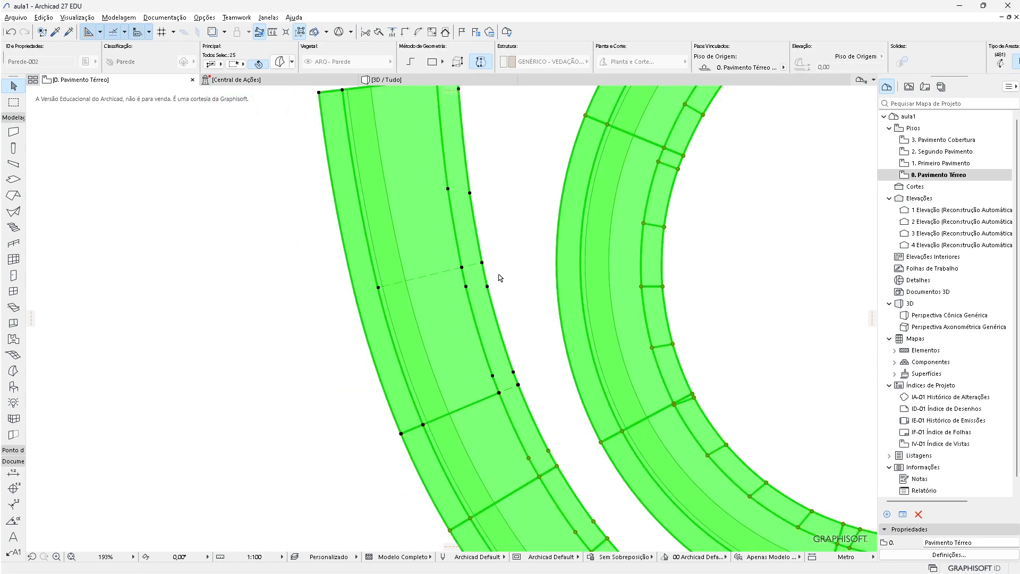
{"action": "key", "text": "F5"}
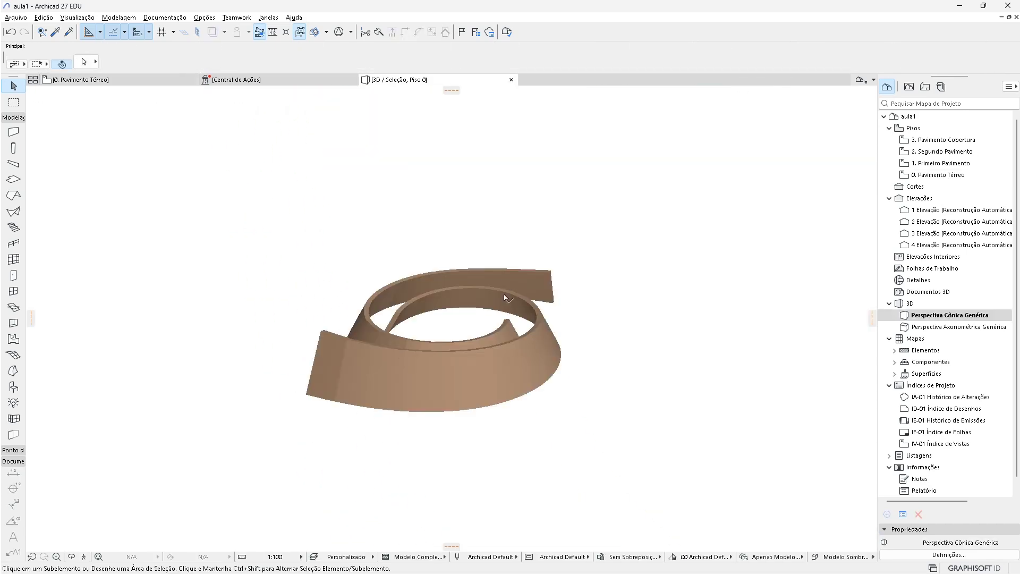
{"action": "scroll", "coordinate": [387, 372], "scroll_direction": "up", "scroll_amount": 5}
{"action": "left_click_drag", "start_coordinate": [296, 383], "coordinate": [324, 496]}
{"action": "middle_click_drag", "start_coordinate": [323, 495], "coordinate": [329, 335], "text": "shift"}
Examine the joint on the merged morph's outer and upper faces in 3D for any remaining selectable edge
{"action": "left_click", "coordinate": [353, 343]}
{"action": "key", "text": "Escape"}
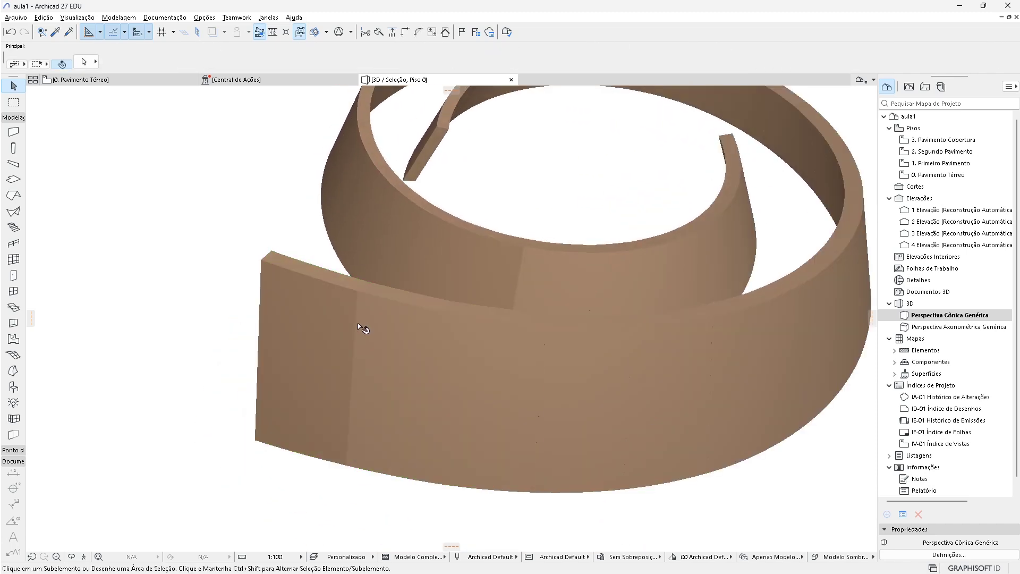
{"action": "left_click", "coordinate": [354, 319]}
{"action": "key", "text": "Escape"}
{"action": "left_click", "coordinate": [361, 287]}
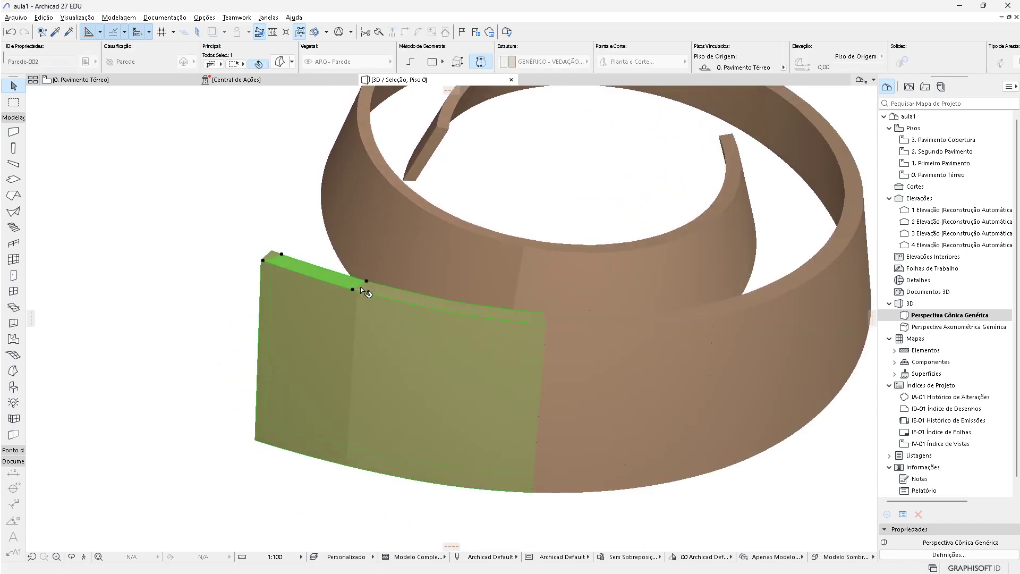
{"action": "key", "text": "Escape"}
{"action": "left_click", "coordinate": [394, 330]}
{"action": "scroll", "coordinate": [690, 72], "scroll_direction": "right", "scroll_amount": 3}
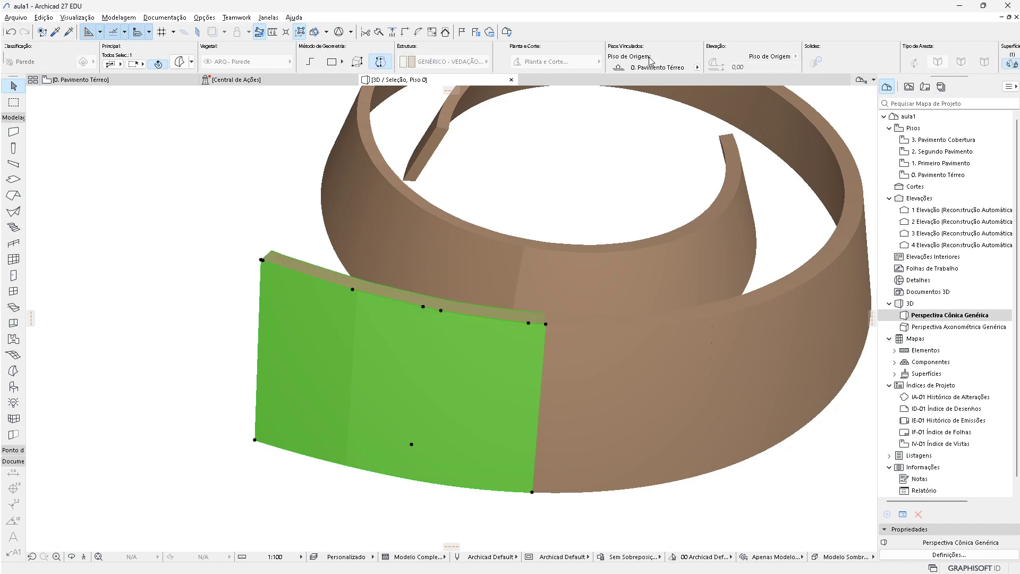
Try converting the merged morph's outer face into a morph, check the result in plan, and undo the conversion
{"action": "key", "text": "Escape"}
{"action": "left_click", "coordinate": [354, 346]}
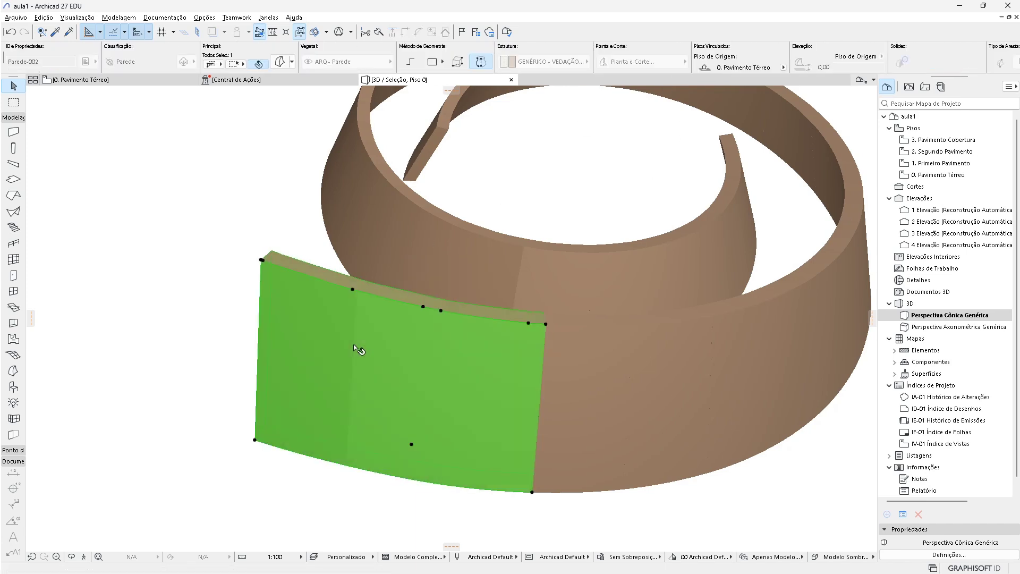
{"action": "scroll", "coordinate": [700, 73], "scroll_direction": "right", "scroll_amount": 3}
{"action": "right_click", "coordinate": [378, 325]}
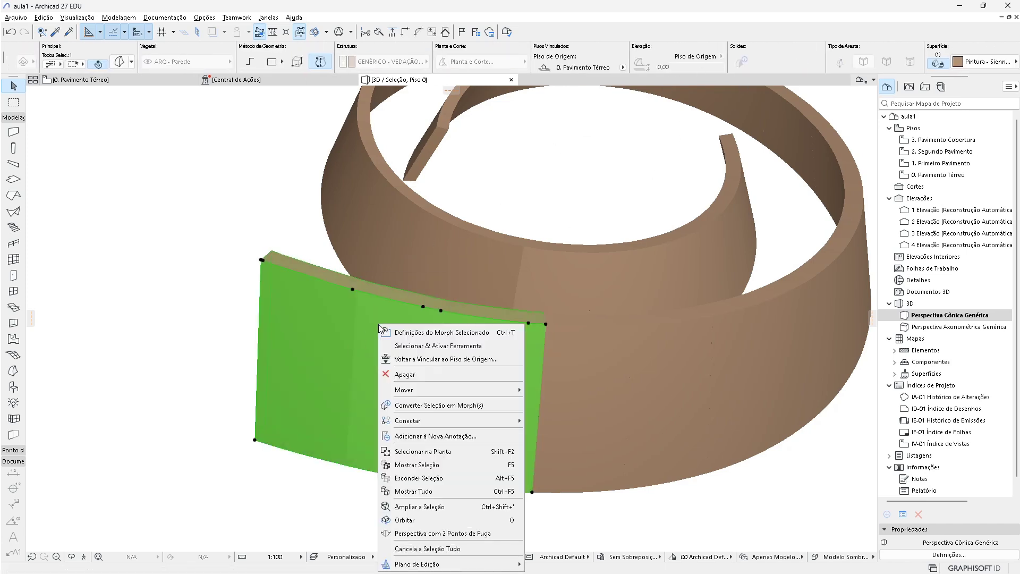
{"action": "left_click", "coordinate": [439, 406]}
{"action": "left_click", "coordinate": [580, 224]}
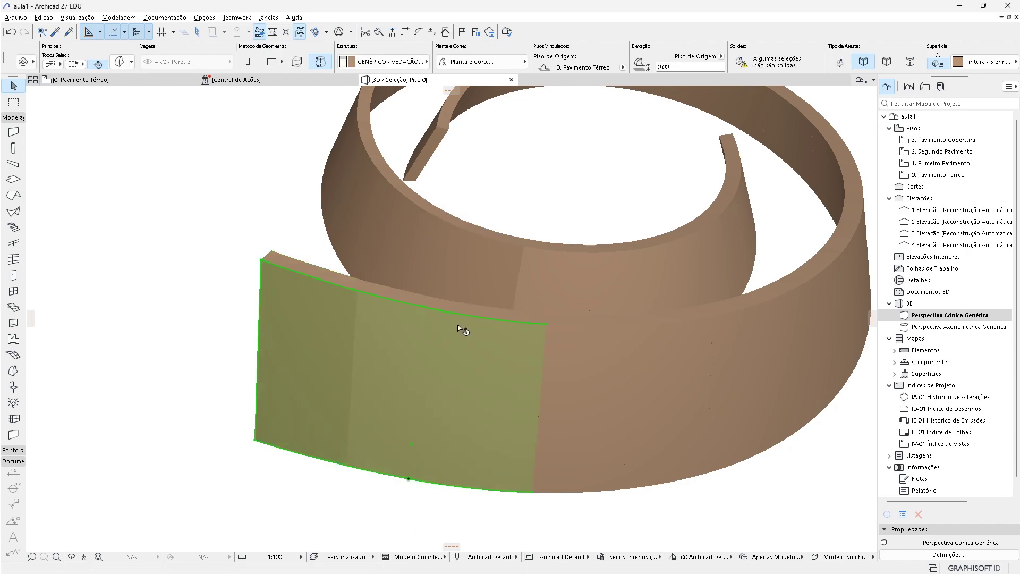
{"action": "key", "text": "F2"}
{"action": "key", "text": "ctrl+z"}
{"action": "scroll", "coordinate": [474, 398], "scroll_direction": "down", "scroll_amount": 3}
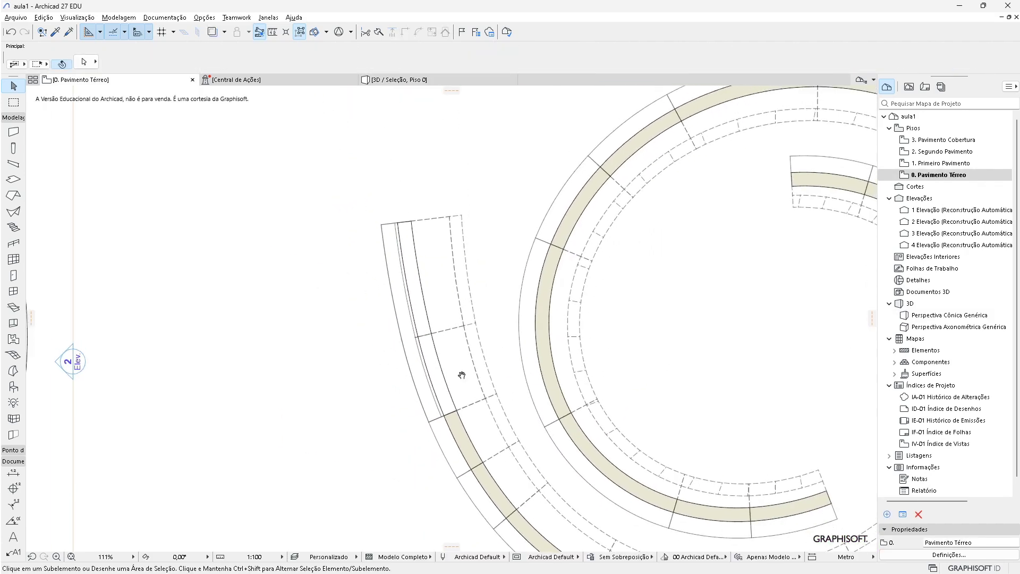
{"action": "key", "text": "F3"}
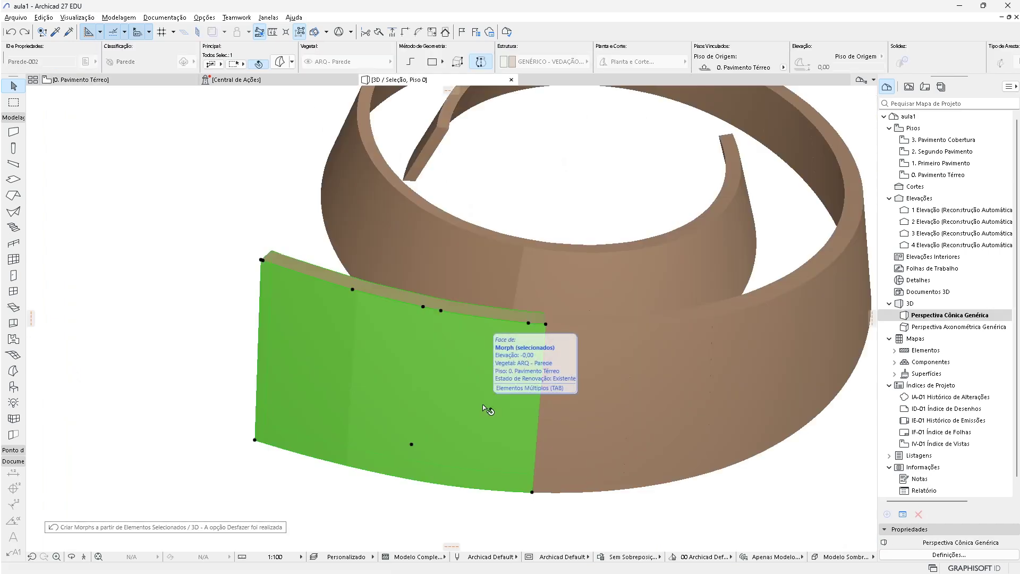
Undo the last morph change in the ground-floor plan and compare the morph spiral with the original walls
{"action": "key", "text": "F2"}
{"action": "key", "text": "ctrl+z"}
{"action": "middle_click_drag", "start_coordinate": [487, 409], "coordinate": [374, 373]}
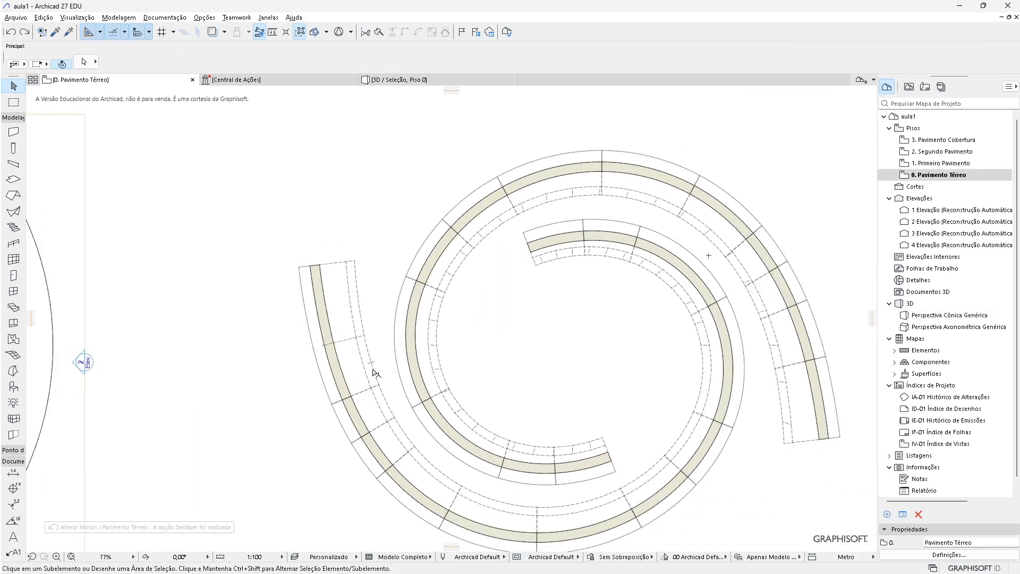
{"action": "scroll", "coordinate": [374, 372], "scroll_direction": "down", "scroll_amount": 5}
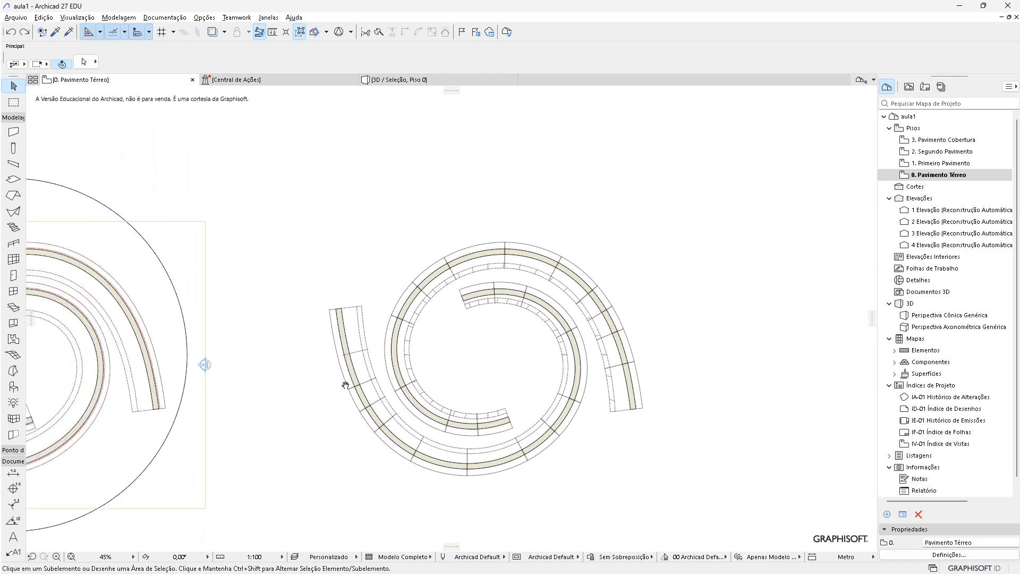
{"action": "middle_click_drag", "start_coordinate": [344, 380], "coordinate": [582, 375]}
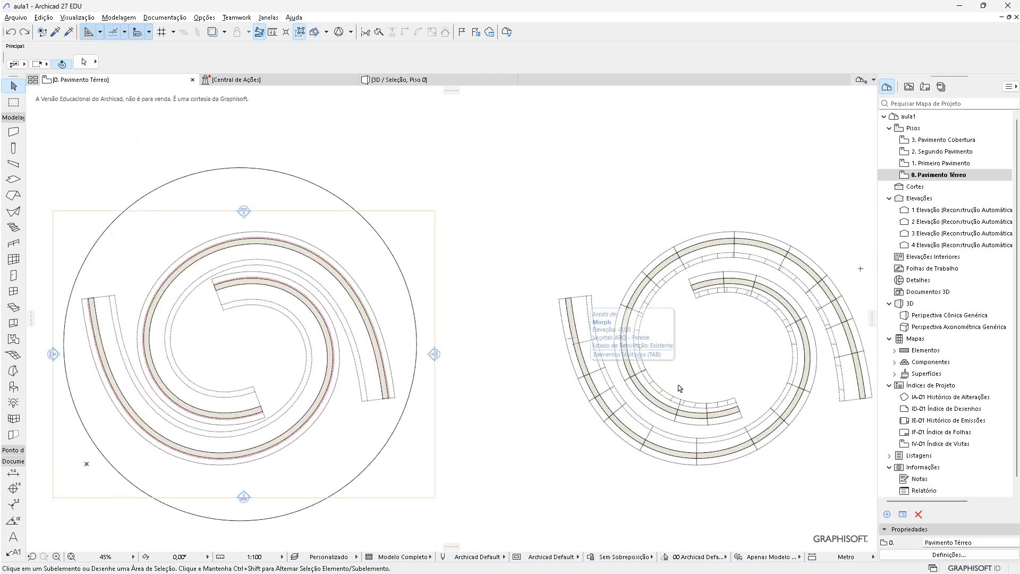
{"action": "scroll", "coordinate": [681, 389], "scroll_direction": "up", "scroll_amount": 2}
{"action": "middle_click_drag", "start_coordinate": [681, 389], "coordinate": [498, 382]}
{"action": "scroll", "coordinate": [549, 412], "scroll_direction": "up", "scroll_amount": 1}
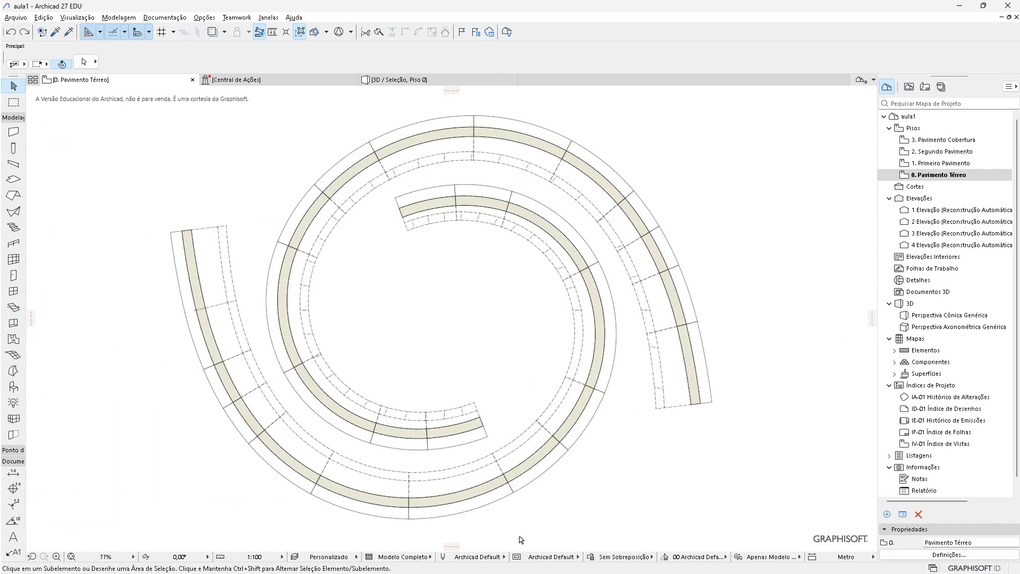
Check the merged end morph's face by selecting it in plan, clear the selection, and toggle group suspension
{"action": "mouse_move", "coordinate": [553, 572]}
{"action": "scroll", "coordinate": [428, 382], "scroll_direction": "up", "scroll_amount": 1}
{"action": "scroll", "coordinate": [271, 342], "scroll_direction": "up", "scroll_amount": 1}
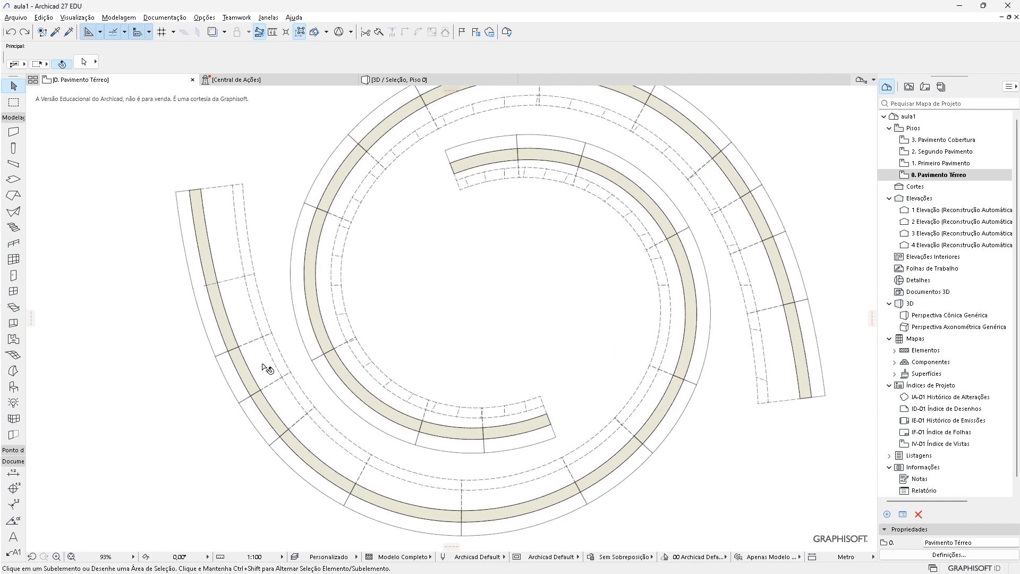
{"action": "scroll", "coordinate": [285, 419], "scroll_direction": "up", "scroll_amount": 2}
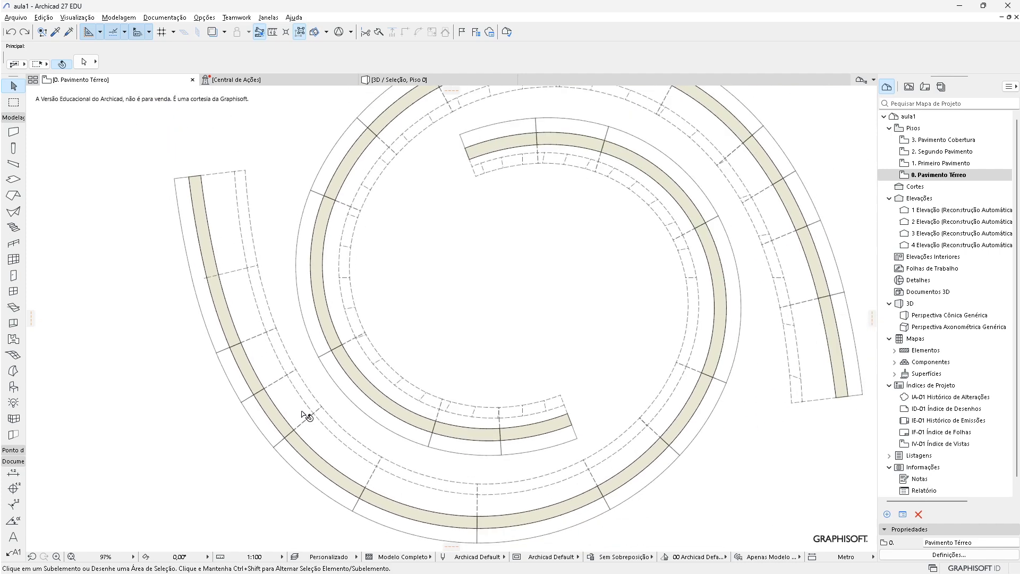
{"action": "scroll", "coordinate": [296, 414], "scroll_direction": "down", "scroll_amount": 2}
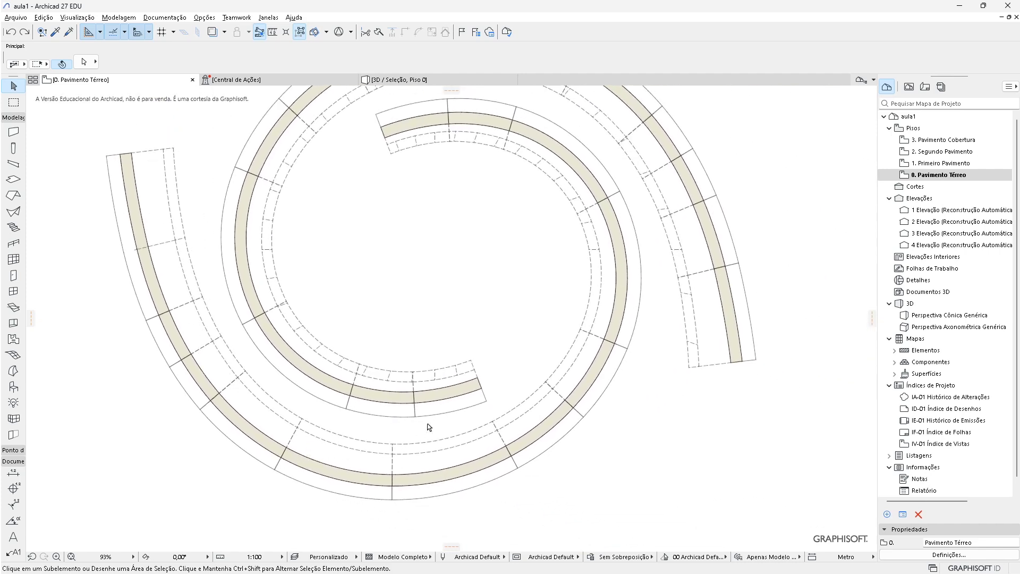
{"action": "scroll", "coordinate": [489, 410], "scroll_direction": "down", "scroll_amount": 1}
{"action": "left_click", "coordinate": [170, 275]}
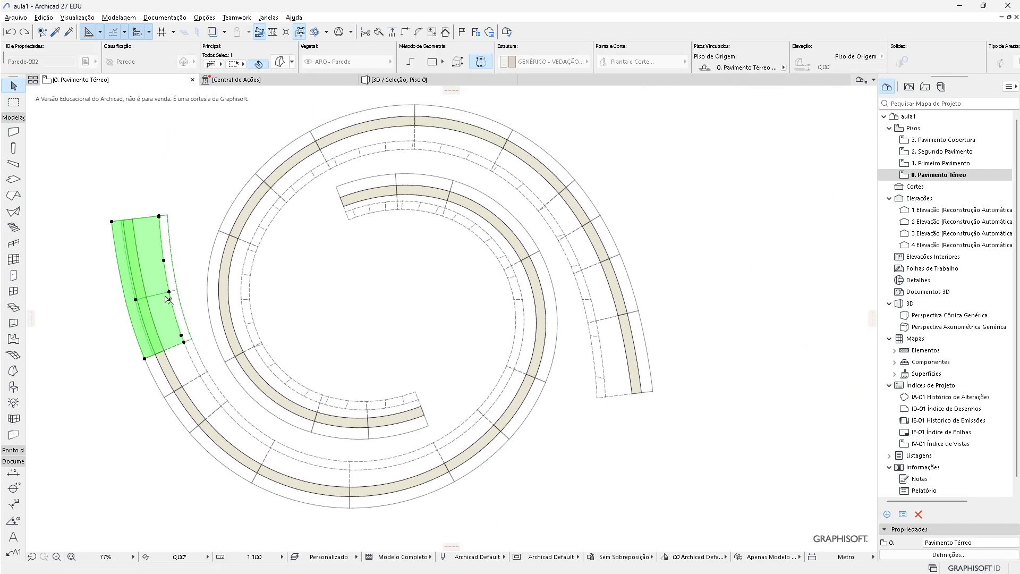
{"action": "left_click", "coordinate": [186, 364]}
{"action": "left_click", "coordinate": [119, 170]}
{"action": "left_click", "coordinate": [43, 17]}
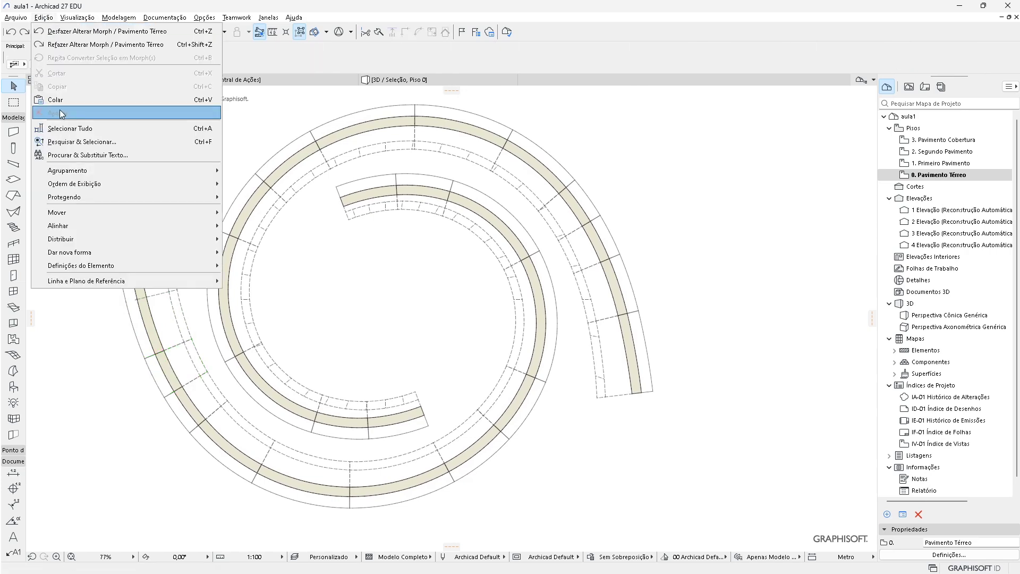
{"action": "mouse_move", "coordinate": [68, 171]}
{"action": "left_click", "coordinate": [253, 199]}
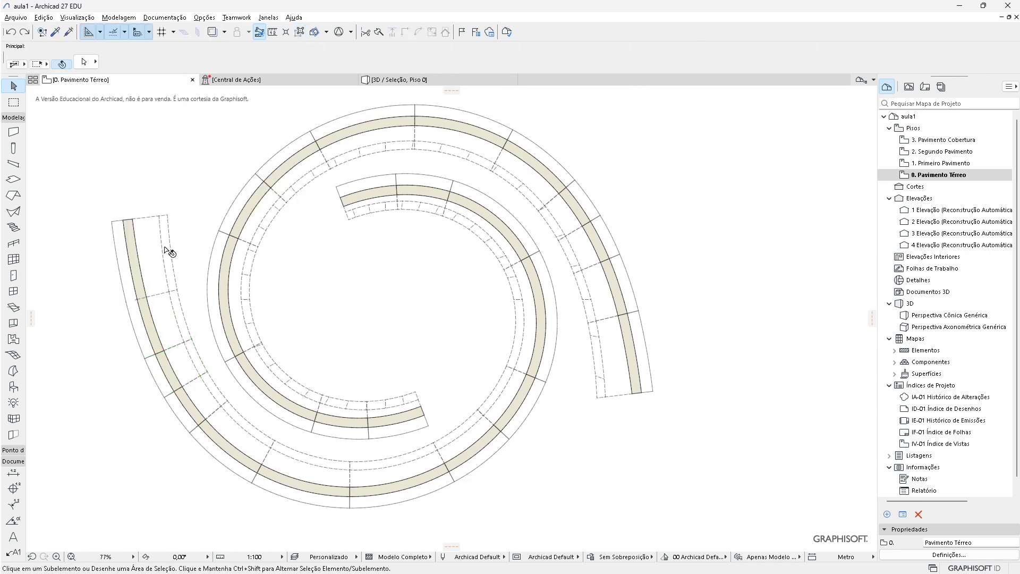
Switch the selection mode to whole elements and test selecting the merged end morph and the neighbouring segment
{"action": "left_click", "coordinate": [166, 249]}
{"action": "left_click", "coordinate": [207, 357]}
{"action": "left_click", "coordinate": [82, 63]}
{"action": "left_click", "coordinate": [182, 358]}
{"action": "left_click", "coordinate": [175, 327]}
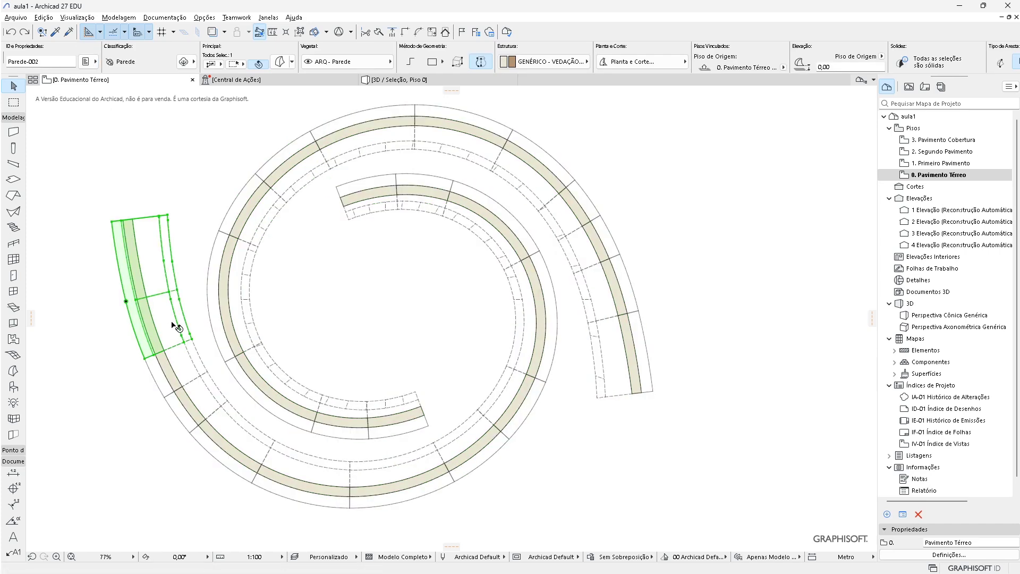
{"action": "left_click", "coordinate": [198, 371]}
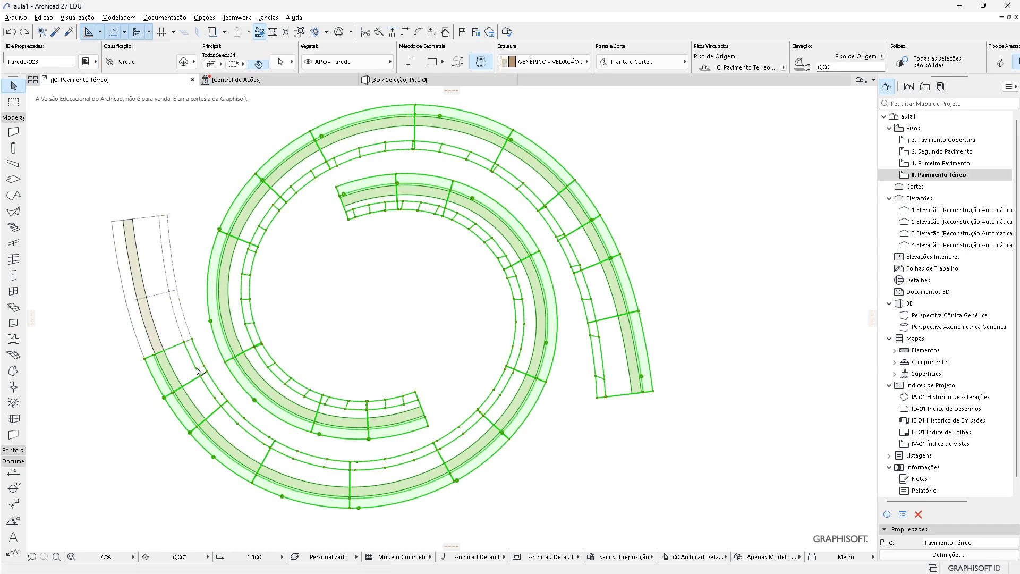
{"action": "left_click", "coordinate": [119, 417]}
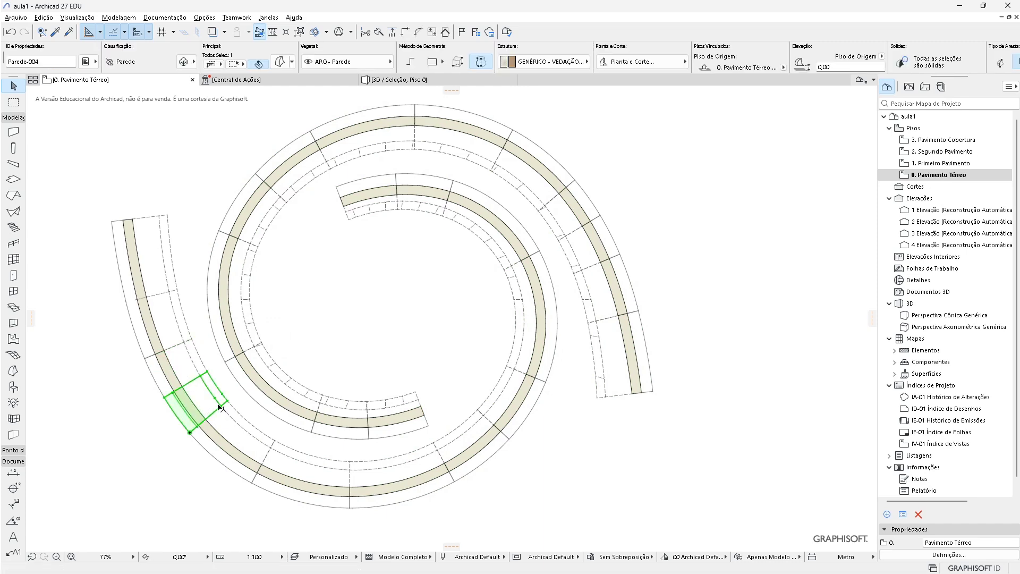
Select the remaining morph segments one by one along the outer spiral to check each segment's extent in plan
{"action": "left_click", "coordinate": [257, 431]}
{"action": "left_click", "coordinate": [328, 460]}
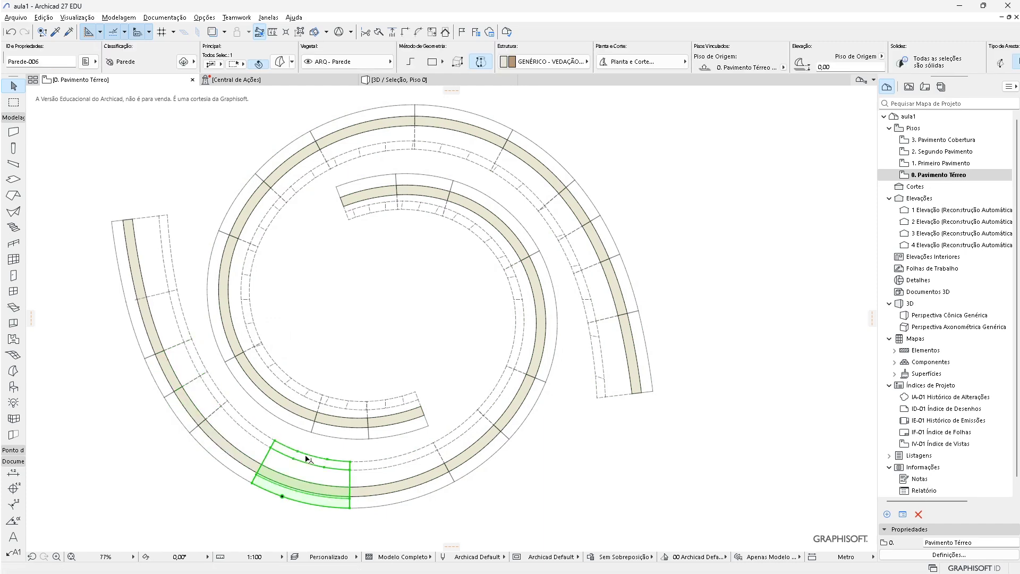
{"action": "left_click", "coordinate": [405, 467]}
{"action": "left_click", "coordinate": [454, 445]}
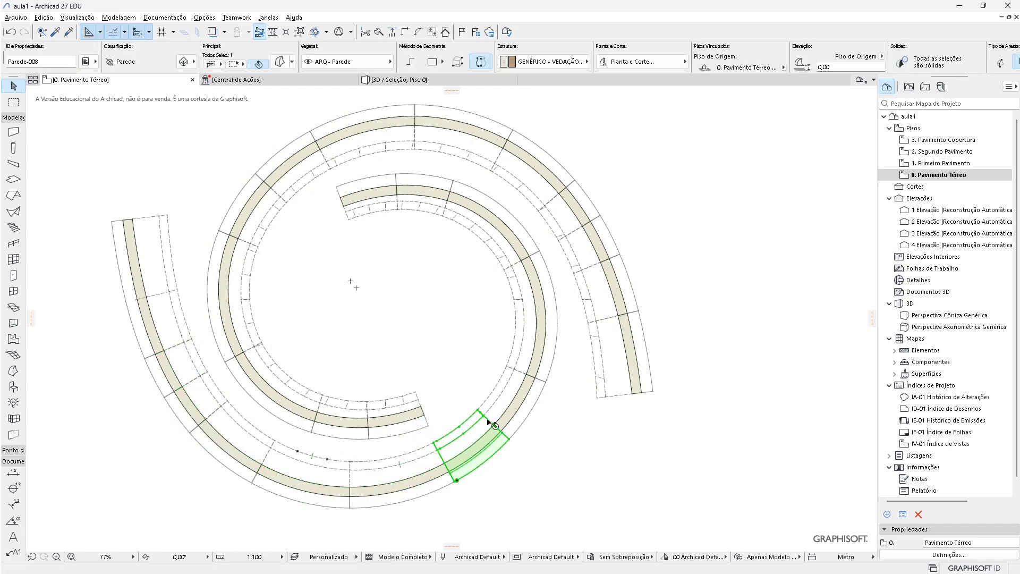
{"action": "left_click", "coordinate": [497, 420]}
{"action": "left_click", "coordinate": [528, 346]}
{"action": "left_click", "coordinate": [583, 472]}
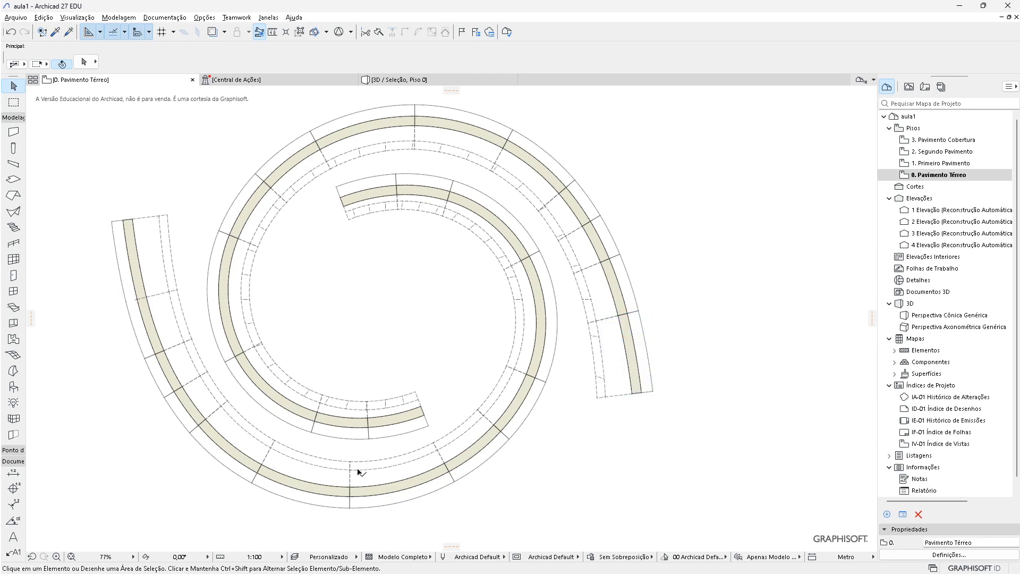
Select all the spiral morphs, view only them in 3D from another side, and return to the ground-floor plan
{"action": "scroll", "coordinate": [357, 472], "scroll_direction": "down", "scroll_amount": 3}
{"action": "left_click_drag", "start_coordinate": [161, 186], "coordinate": [589, 515]}
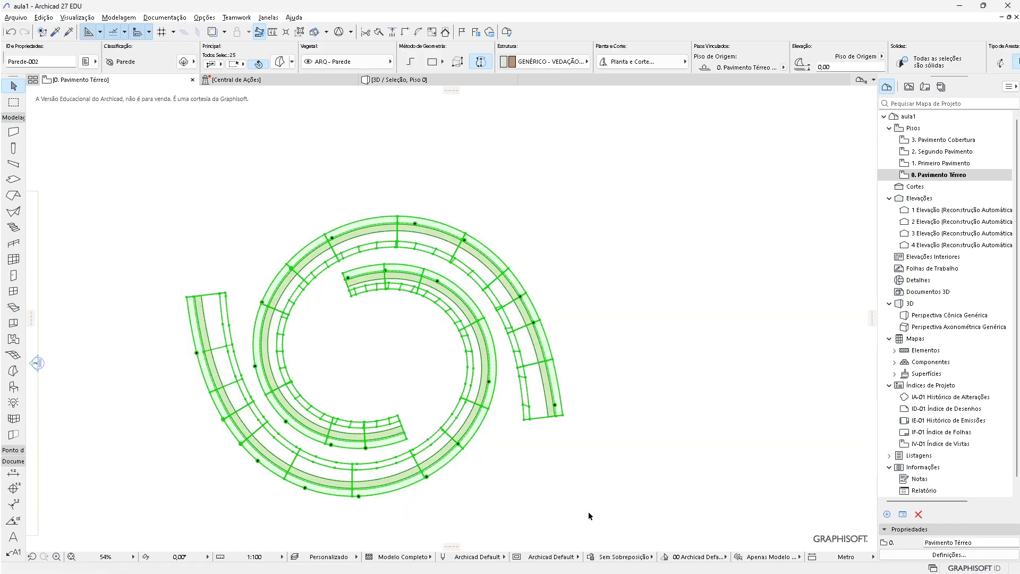
{"action": "key", "text": "F5"}
{"action": "key", "text": "Escape"}
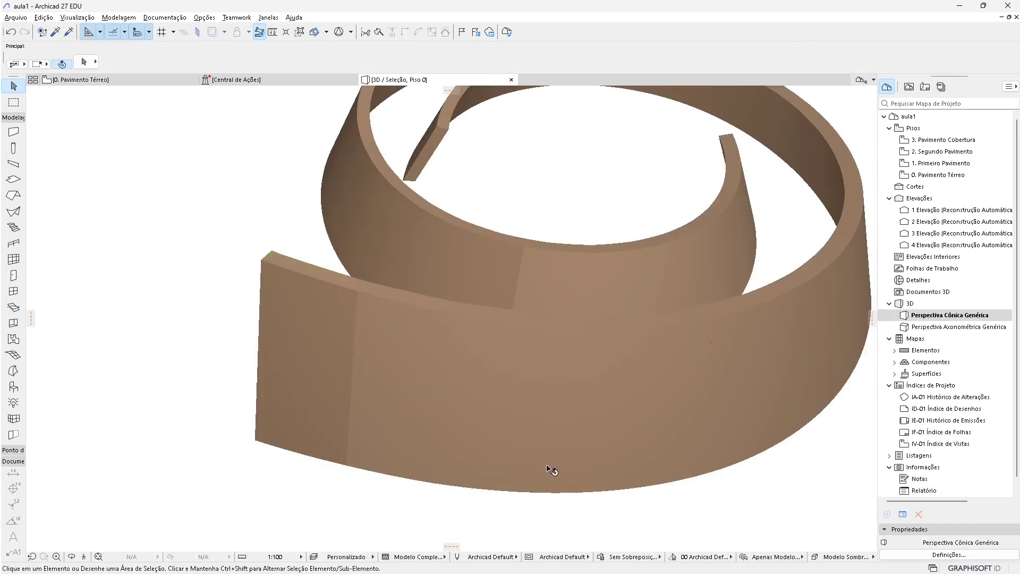
{"action": "middle_click_drag", "start_coordinate": [551, 472], "coordinate": [501, 433], "text": "shift"}
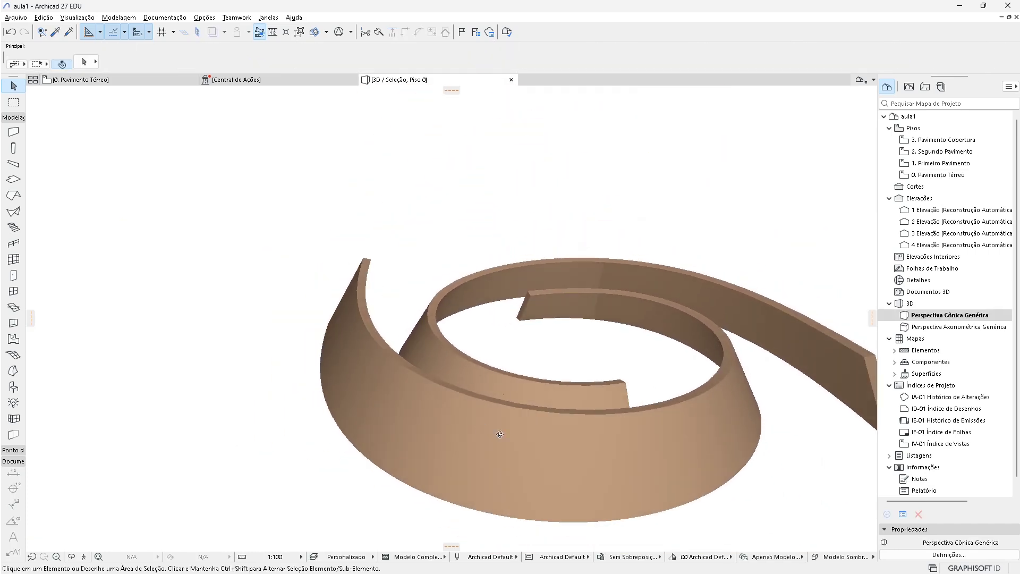
{"action": "key", "text": "F2"}
{"action": "key", "text": "Escape"}
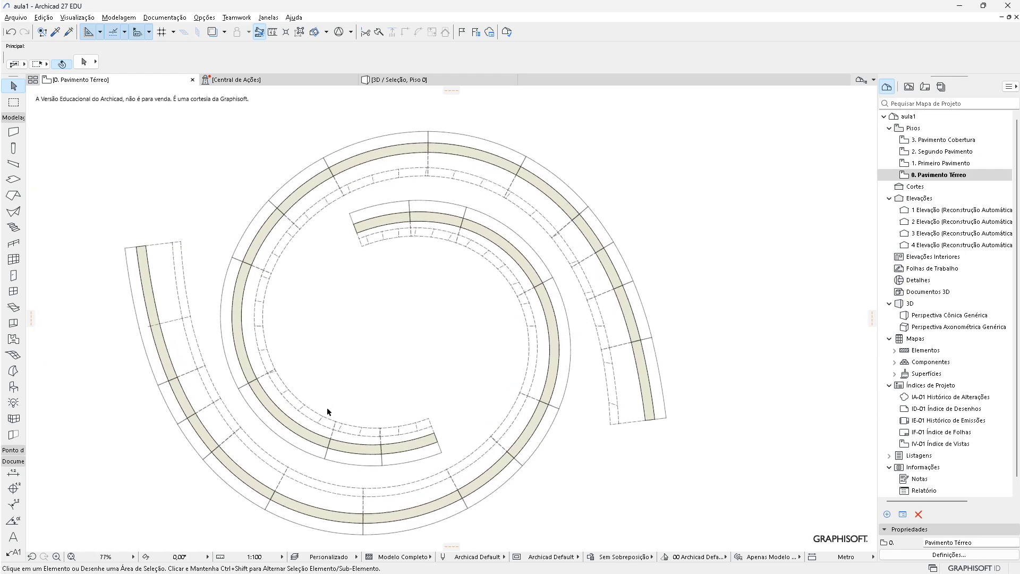
Examine the joint lines between the morph segments along the whole spiral in plan
{"action": "scroll", "coordinate": [335, 412], "scroll_direction": "up", "scroll_amount": 2}
{"action": "scroll", "coordinate": [243, 319], "scroll_direction": "up", "scroll_amount": 2}
{"action": "scroll", "coordinate": [244, 319], "scroll_direction": "up", "scroll_amount": 2}
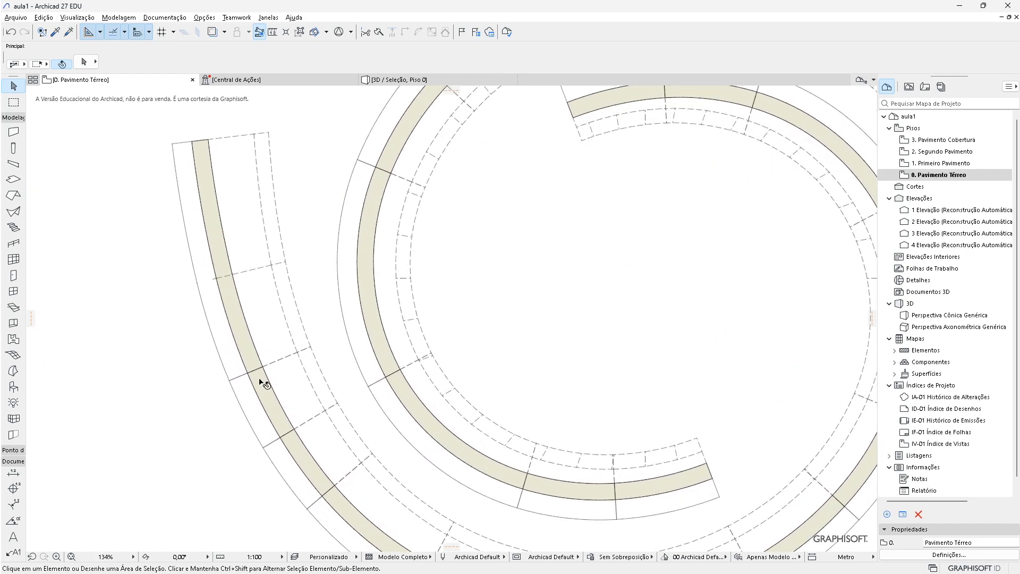
{"action": "middle_click_drag", "start_coordinate": [307, 386], "coordinate": [305, 326]}
{"action": "scroll", "coordinate": [440, 403], "scroll_direction": "up", "scroll_amount": 1}
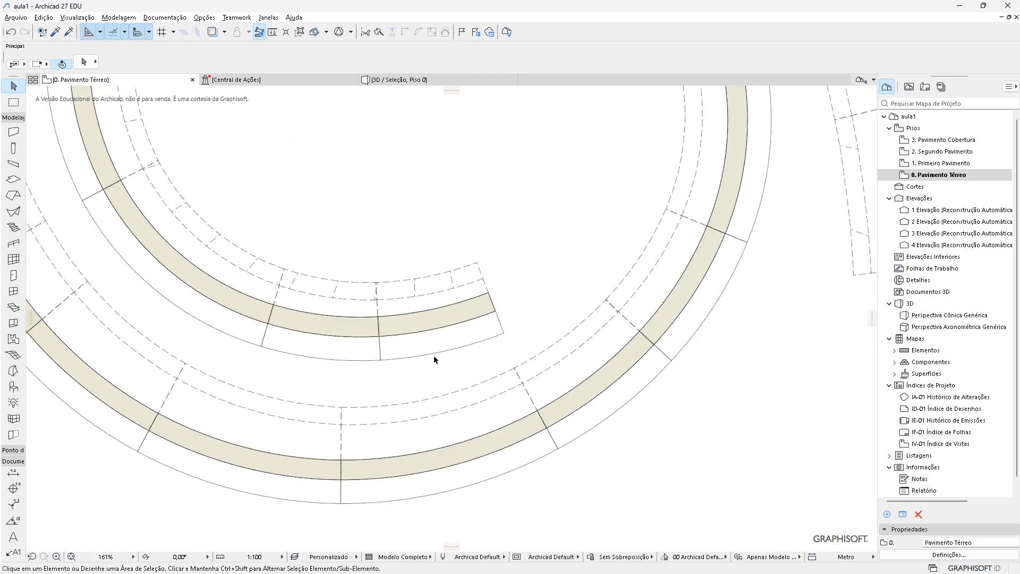
{"action": "scroll", "coordinate": [502, 376], "scroll_direction": "down", "scroll_amount": 2}
{"action": "scroll", "coordinate": [505, 428], "scroll_direction": "down", "scroll_amount": 1}
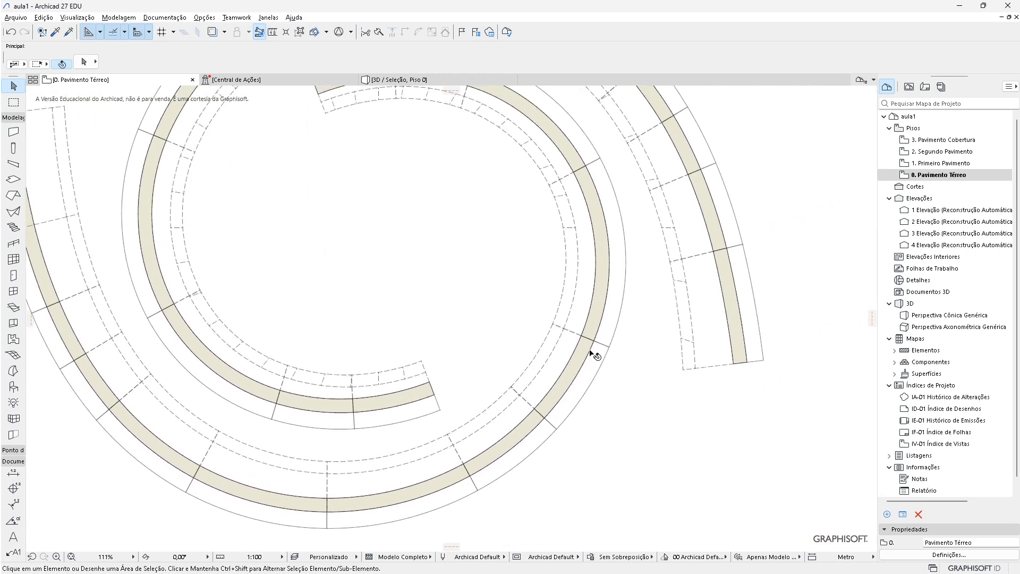
{"action": "middle_click_drag", "start_coordinate": [590, 349], "coordinate": [536, 266]}
{"action": "scroll", "coordinate": [441, 287], "scroll_direction": "down", "scroll_amount": 2}
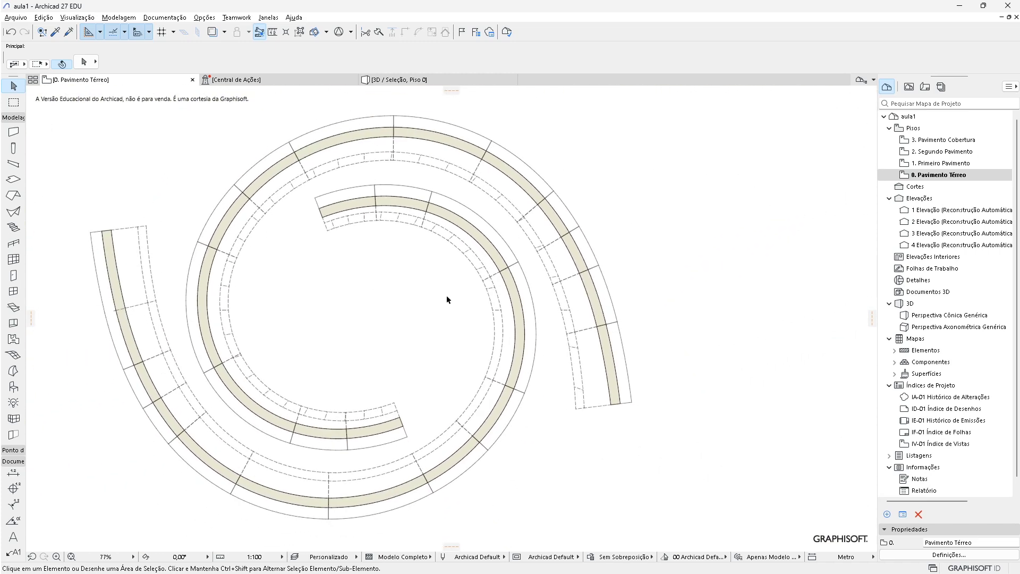
{"action": "scroll", "coordinate": [451, 309], "scroll_direction": "down", "scroll_amount": 1}
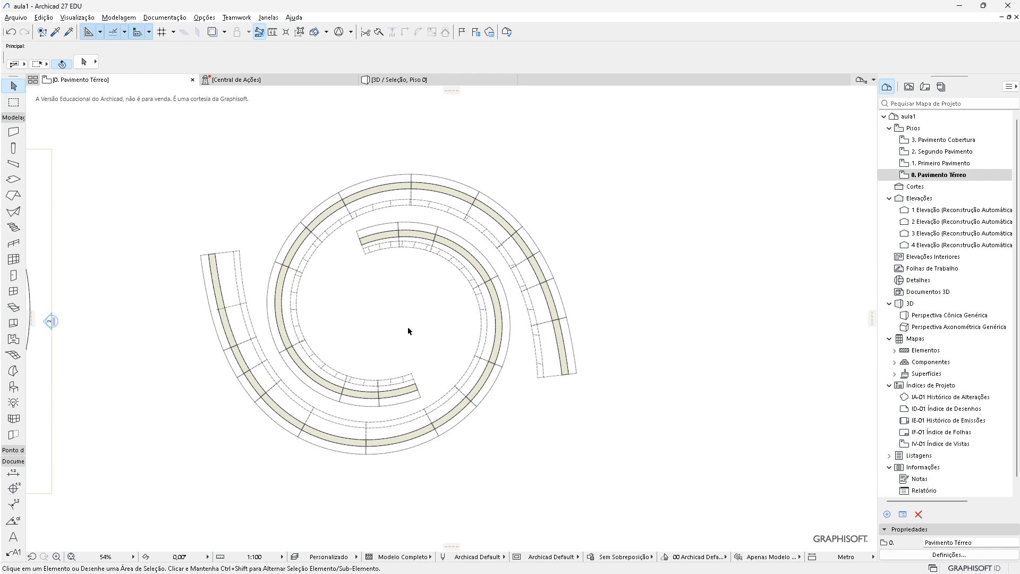
{"action": "scroll", "coordinate": [314, 350], "scroll_direction": "up", "scroll_amount": 1}
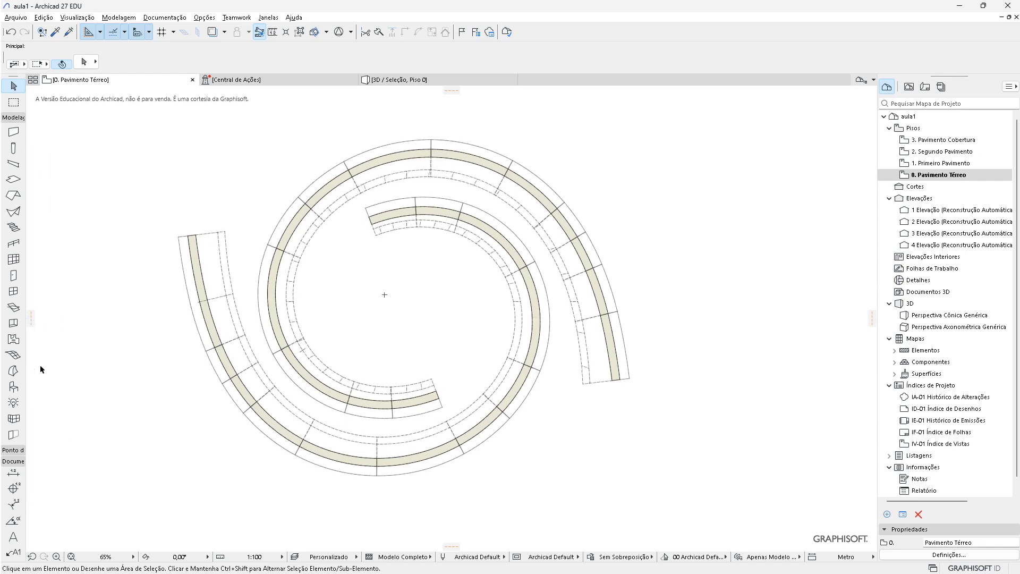
Select the morphs at both outer ends of the spiral in plan to compare merged and unmerged segments
{"action": "left_click", "coordinate": [220, 283]}
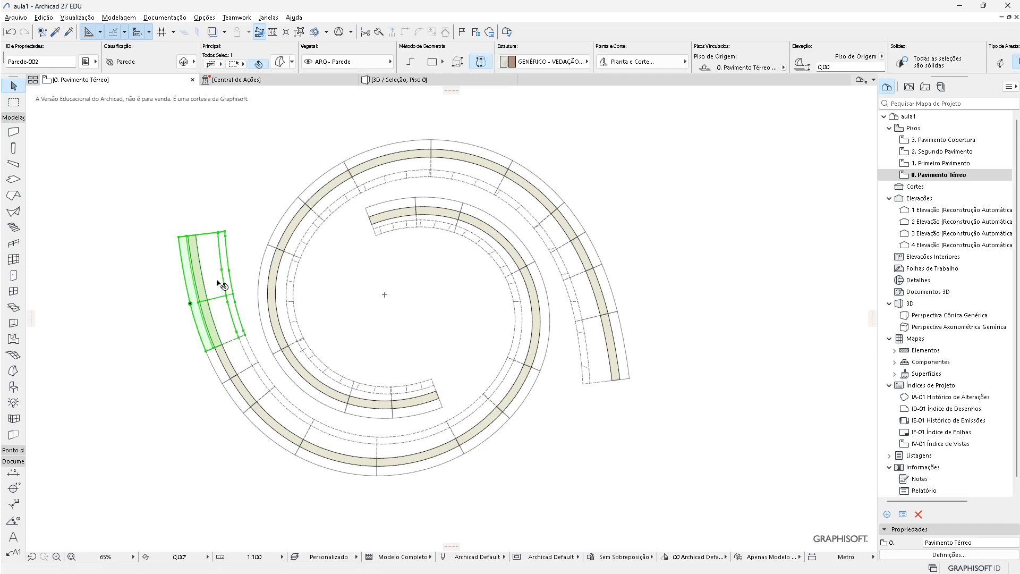
{"action": "left_click", "coordinate": [174, 355]}
{"action": "left_click", "coordinate": [210, 361]}
{"action": "left_click", "coordinate": [193, 445]}
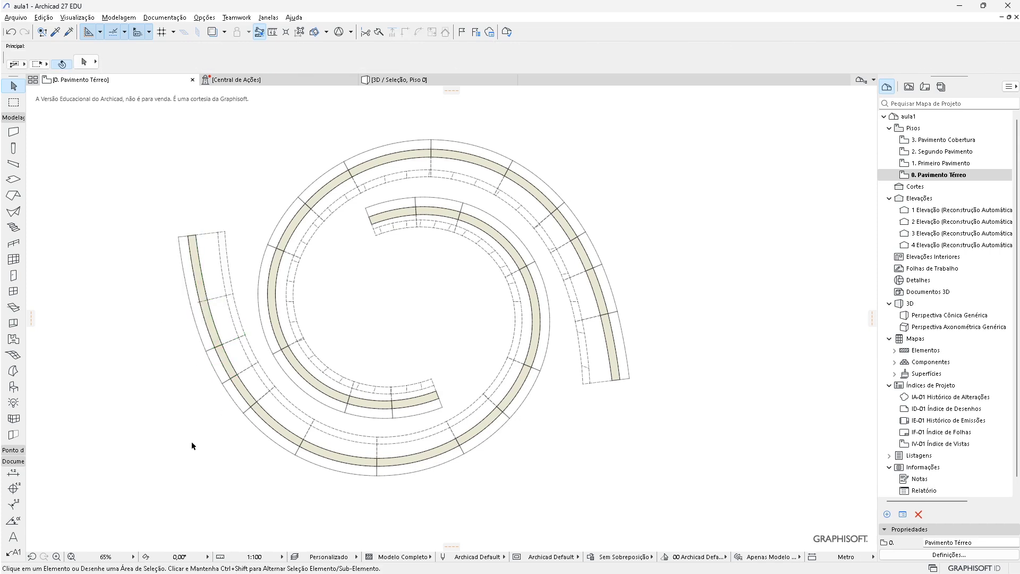
{"action": "left_click", "coordinate": [579, 351]}
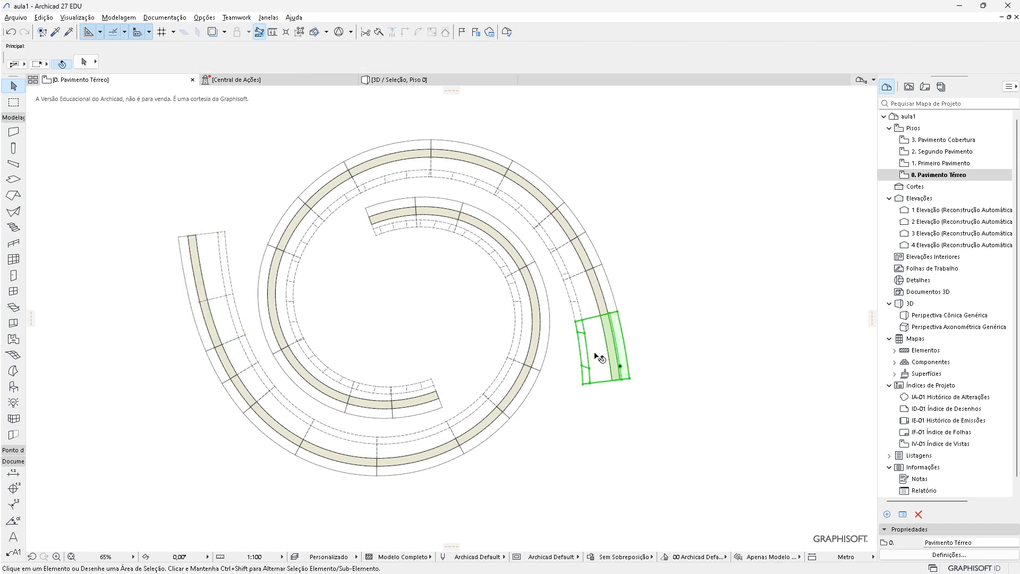
{"action": "left_click", "coordinate": [698, 346]}
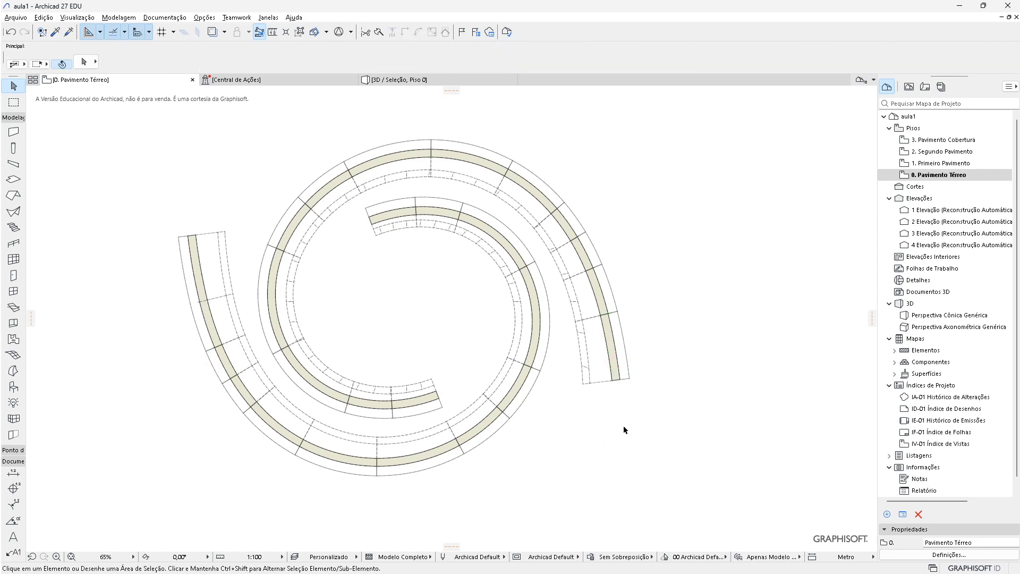
Show the whole model in 3D and inspect the morph spiral from several angles
{"action": "scroll", "coordinate": [617, 427], "scroll_direction": "down", "scroll_amount": 2}
{"action": "mouse_move", "coordinate": [301, 457]}
{"action": "middle_mouse_down"}
{"action": "mouse_move", "coordinate": [454, 471]}
{"action": "mouse_move", "coordinate": [463, 431]}
{"action": "middle_mouse_up"}
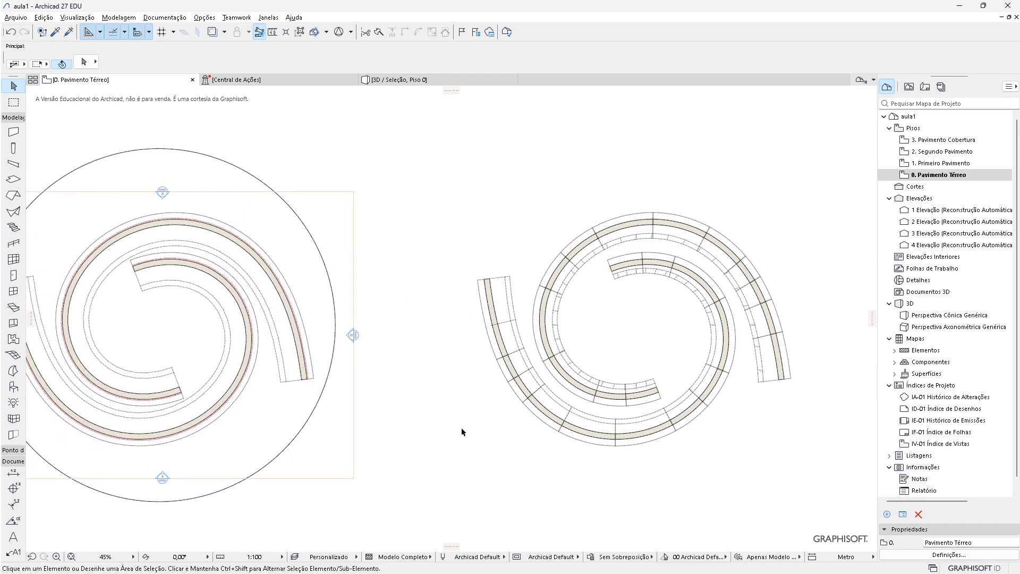
{"action": "key", "text": "F3"}
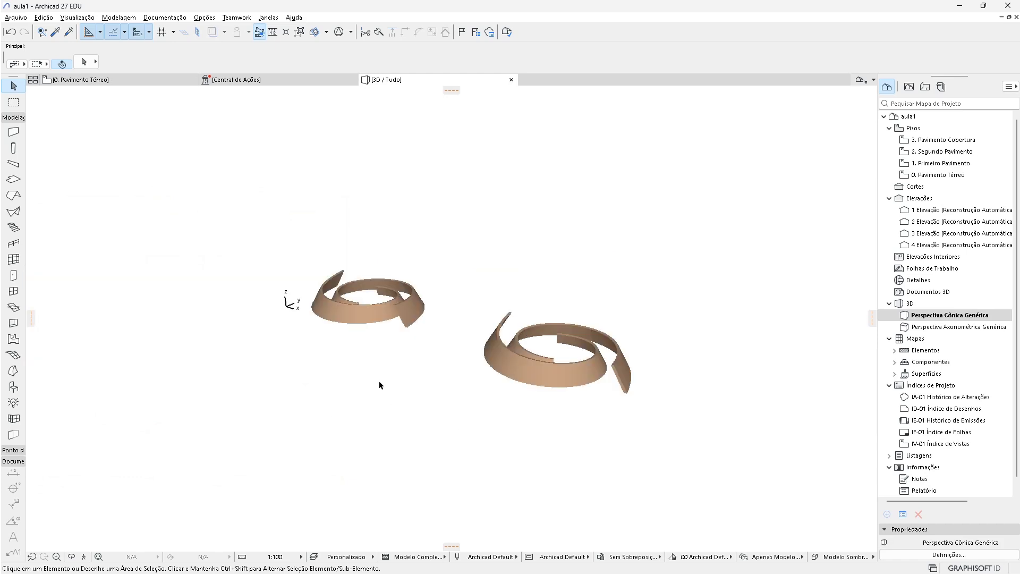
{"action": "scroll", "coordinate": [380, 384], "scroll_direction": "up", "scroll_amount": 10}
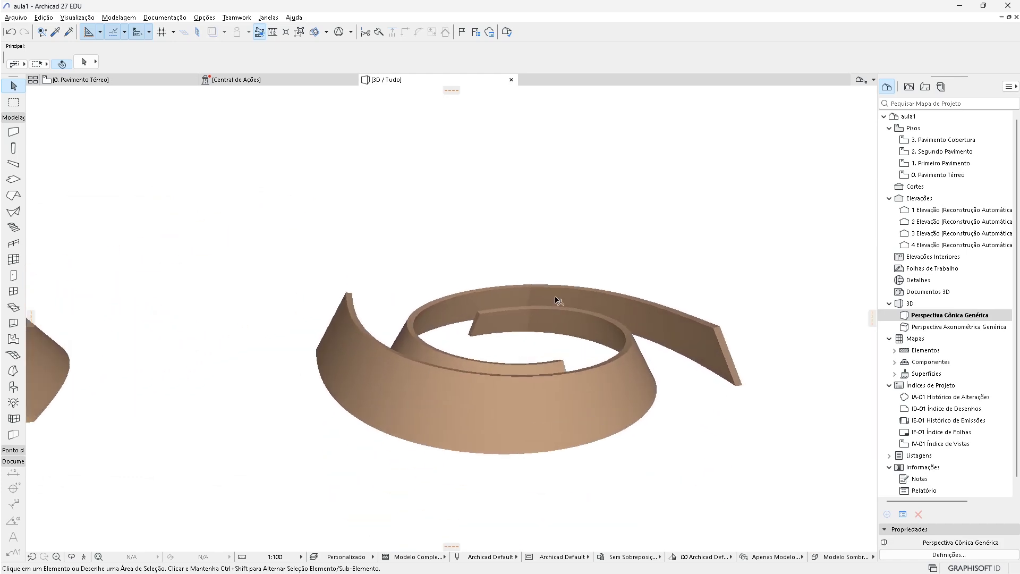
{"action": "middle_click_drag", "start_coordinate": [558, 300], "coordinate": [550, 361], "text": "shift"}
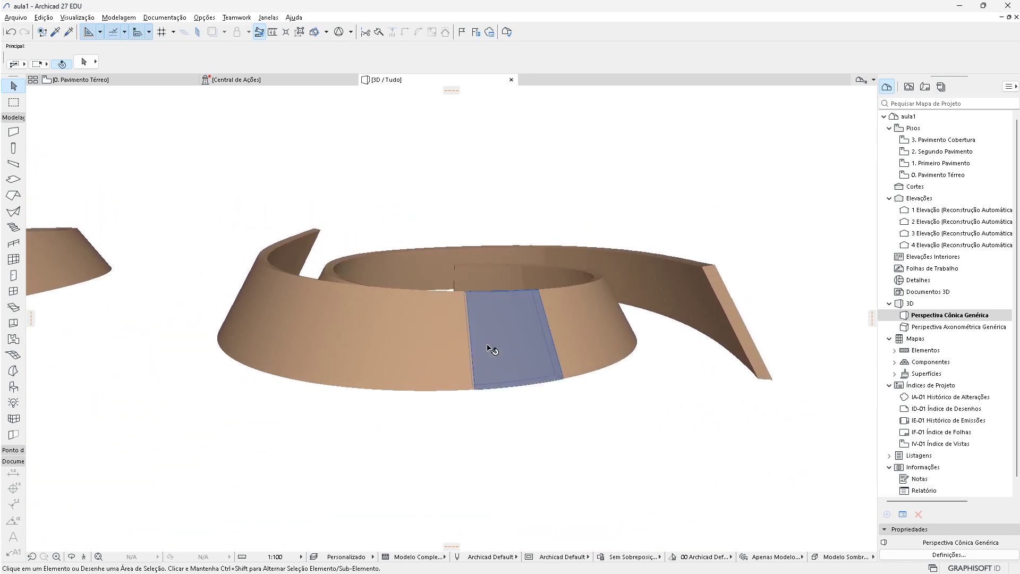
{"action": "middle_click_drag", "start_coordinate": [489, 346], "coordinate": [386, 379], "text": "shift"}
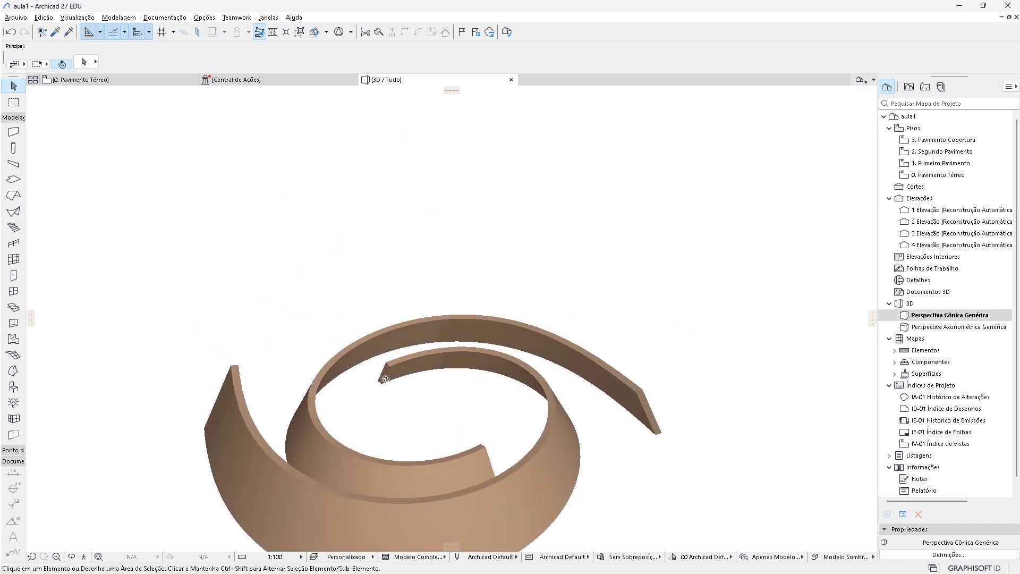
Return to the ground-floor plan and compare the joint lines of the morph spiral with the neighbouring original wall spiral
{"action": "key", "text": "F2"}
{"action": "middle_click_drag", "start_coordinate": [504, 396], "coordinate": [297, 351]}
{"action": "scroll", "coordinate": [410, 301], "scroll_direction": "up", "scroll_amount": 3}
{"action": "middle_click_drag", "start_coordinate": [411, 302], "coordinate": [428, 329]}
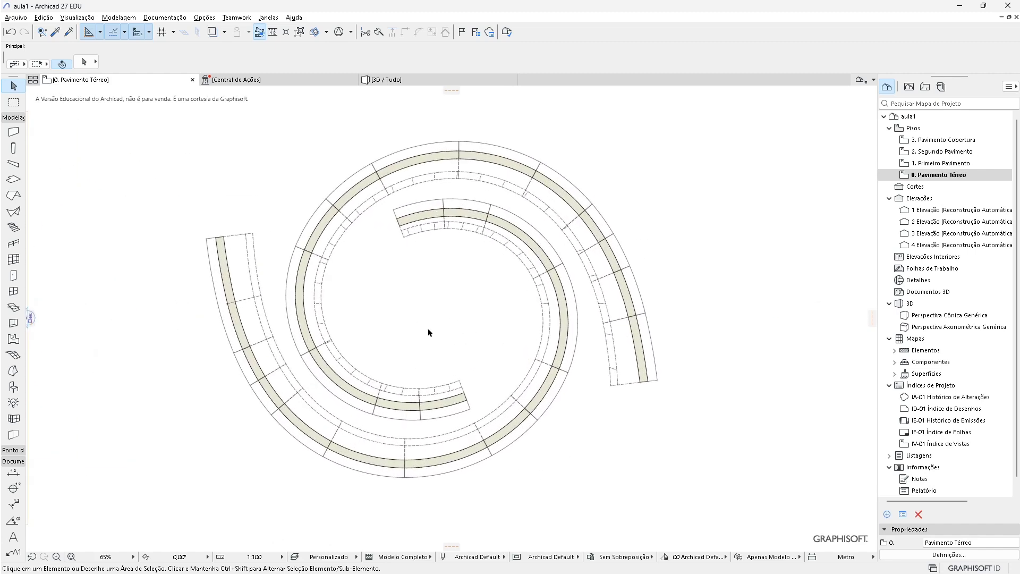
{"action": "scroll", "coordinate": [385, 342], "scroll_direction": "down", "scroll_amount": 1}
{"action": "scroll", "coordinate": [250, 353], "scroll_direction": "up", "scroll_amount": 3}
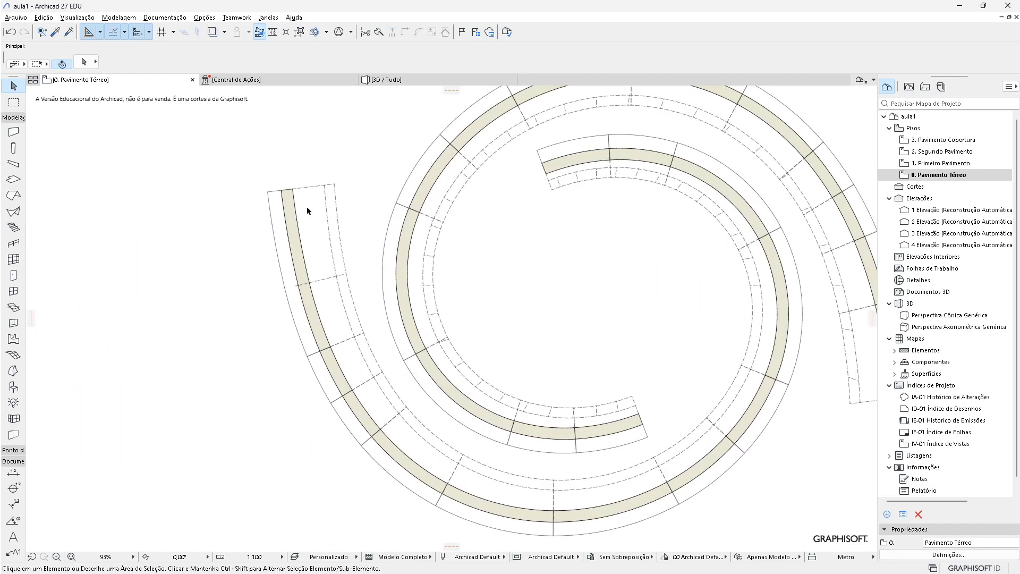
{"action": "scroll", "coordinate": [319, 303], "scroll_direction": "down", "scroll_amount": 5}
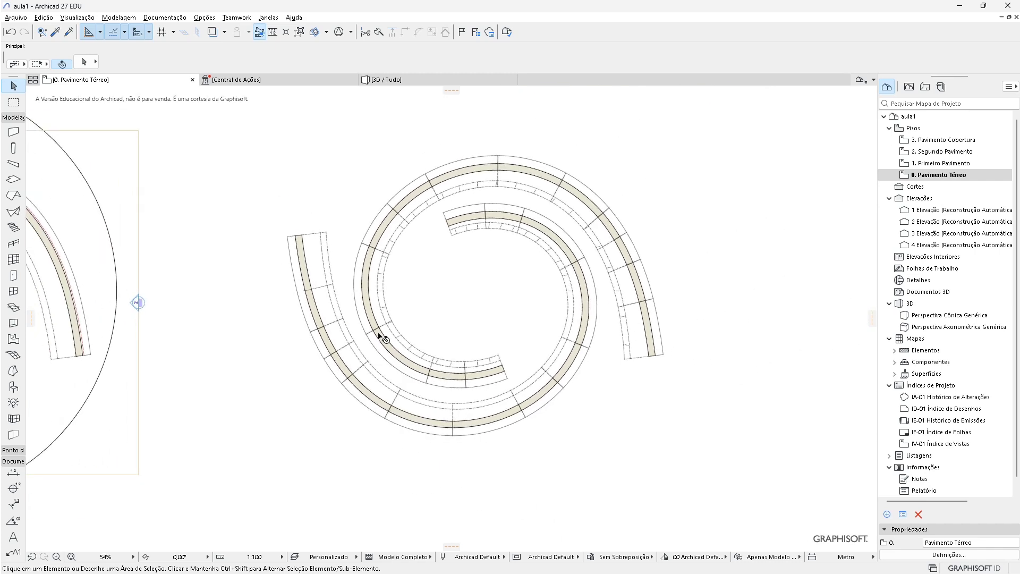
{"action": "middle_click_drag", "start_coordinate": [199, 318], "coordinate": [437, 338]}
{"action": "middle_click_drag", "start_coordinate": [630, 354], "coordinate": [384, 360]}
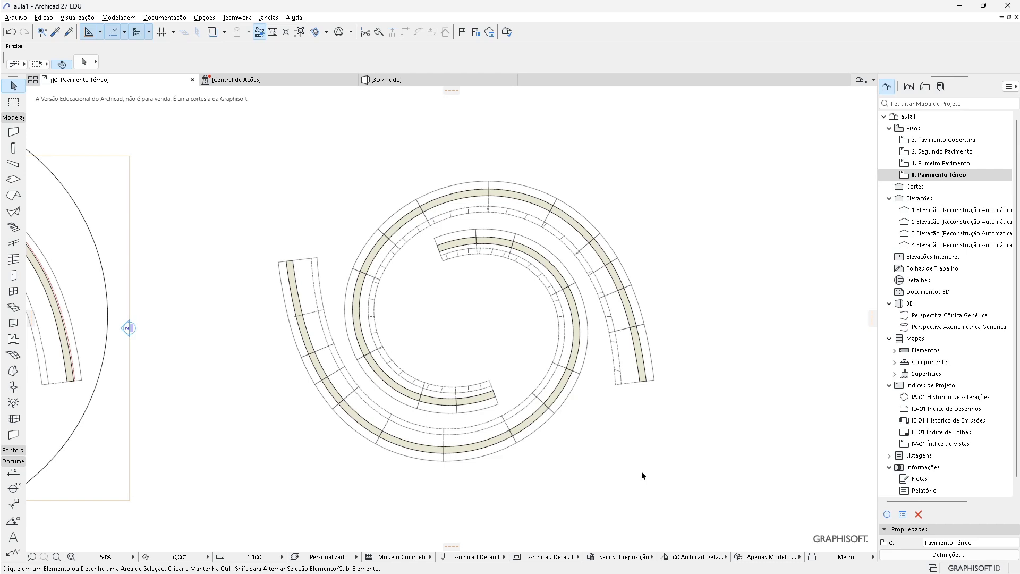
{"action": "middle_click_drag", "start_coordinate": [642, 475], "coordinate": [615, 471]}
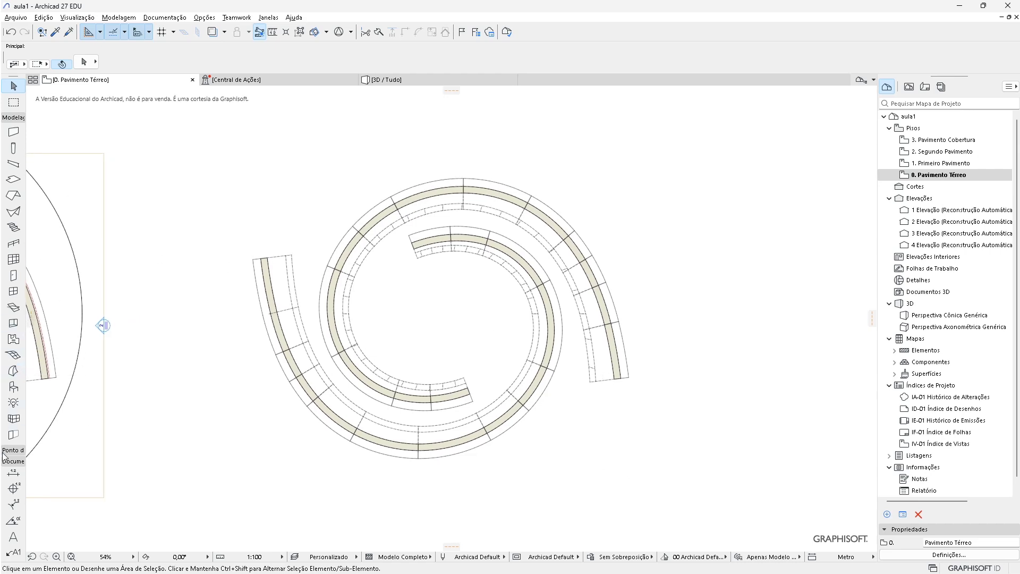
Open elevation 1 and elevation 2 in turn to examine the joint edges between the morph segments on the slanted faces
{"action": "double_click", "coordinate": [935, 211]}
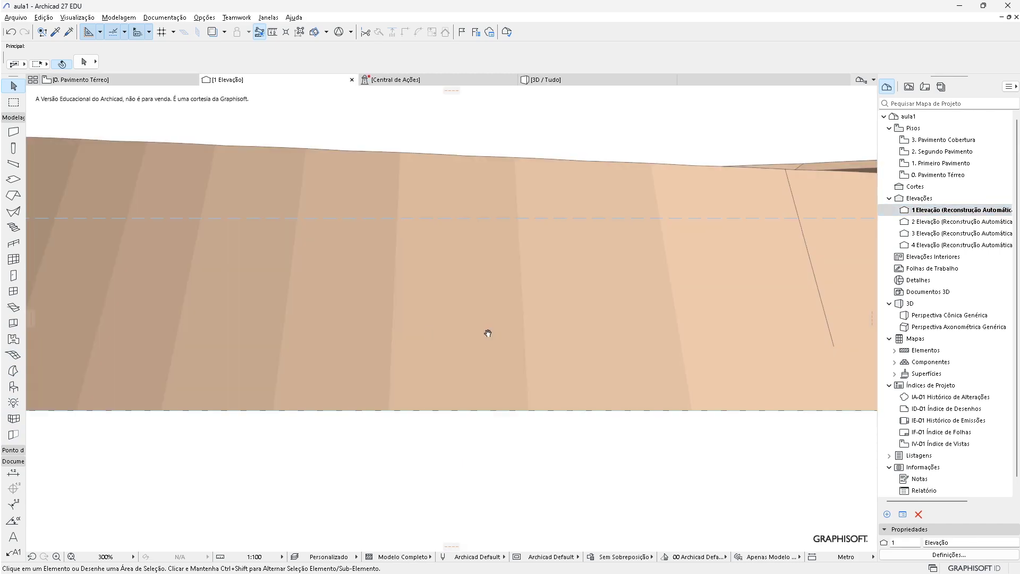
{"action": "middle_click", "coordinate": [488, 333]}
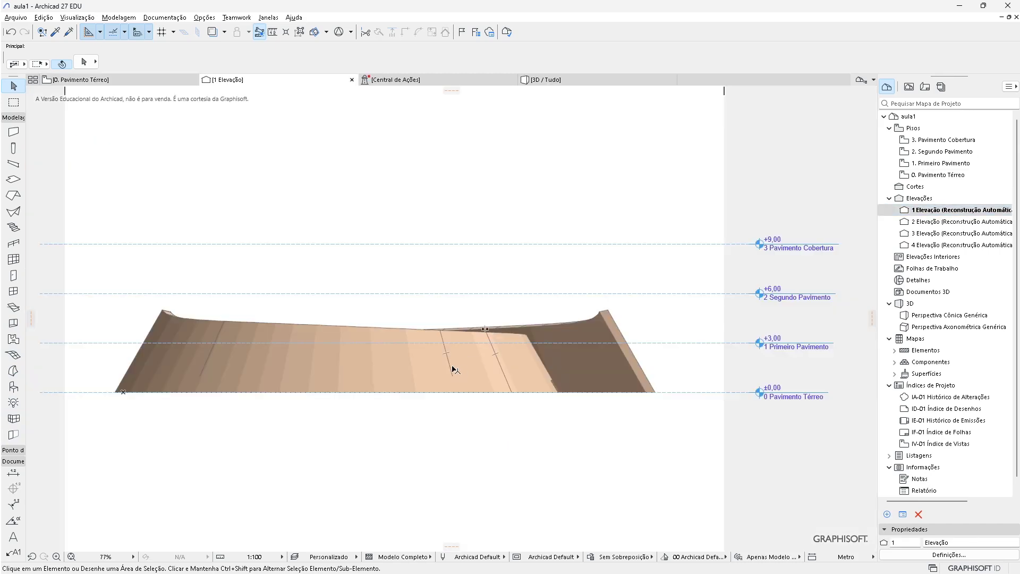
{"action": "scroll", "coordinate": [285, 367], "scroll_direction": "up", "scroll_amount": 3}
{"action": "left_click", "coordinate": [932, 229]}
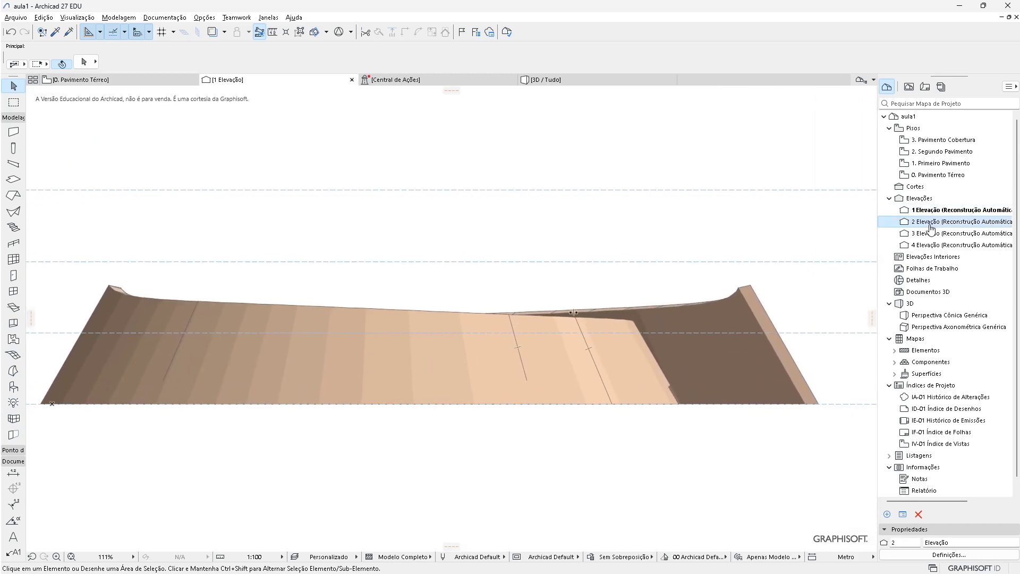
{"action": "double_click", "coordinate": [931, 228]}
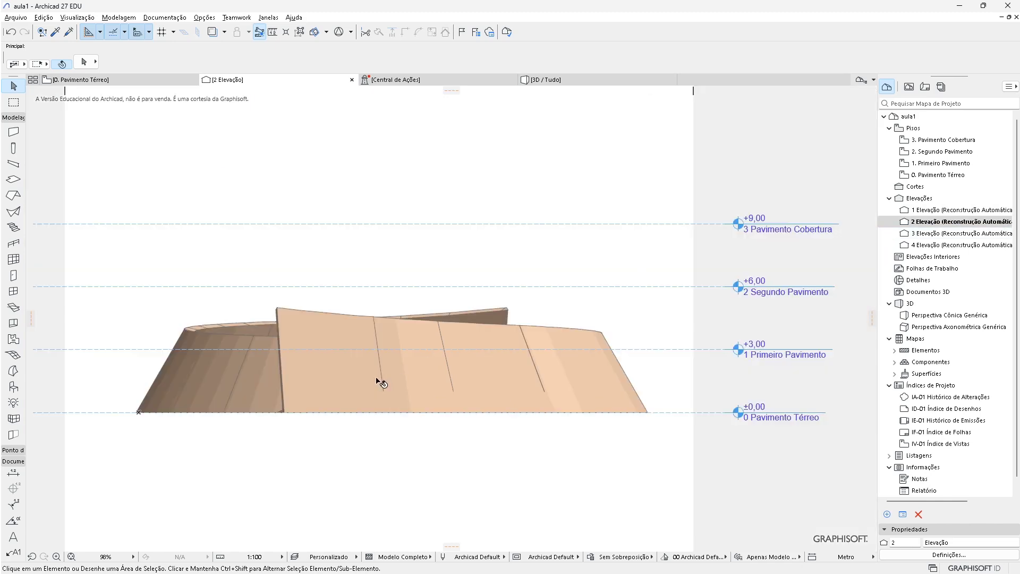
{"action": "scroll", "coordinate": [382, 382], "scroll_direction": "up", "scroll_amount": 2}
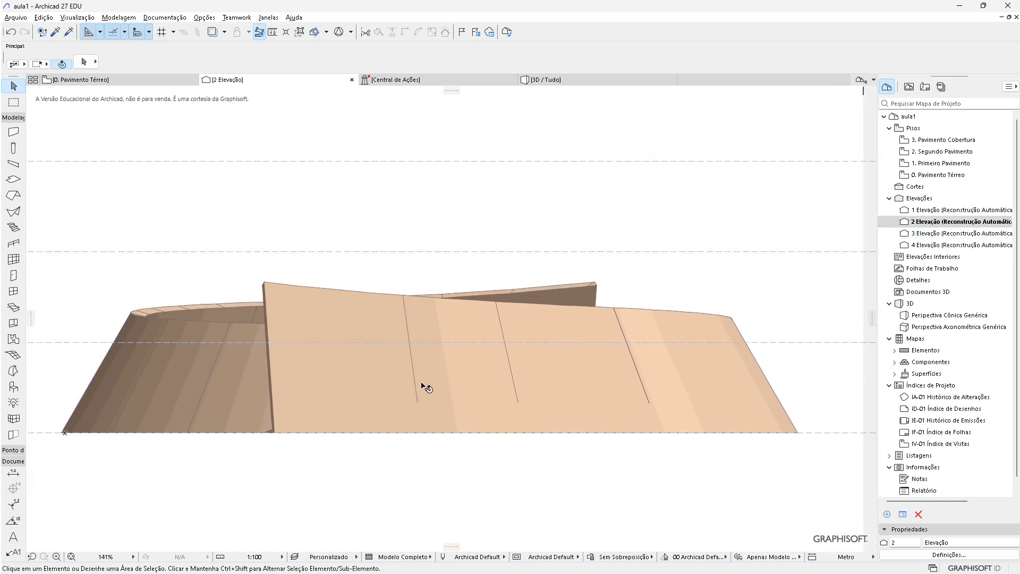